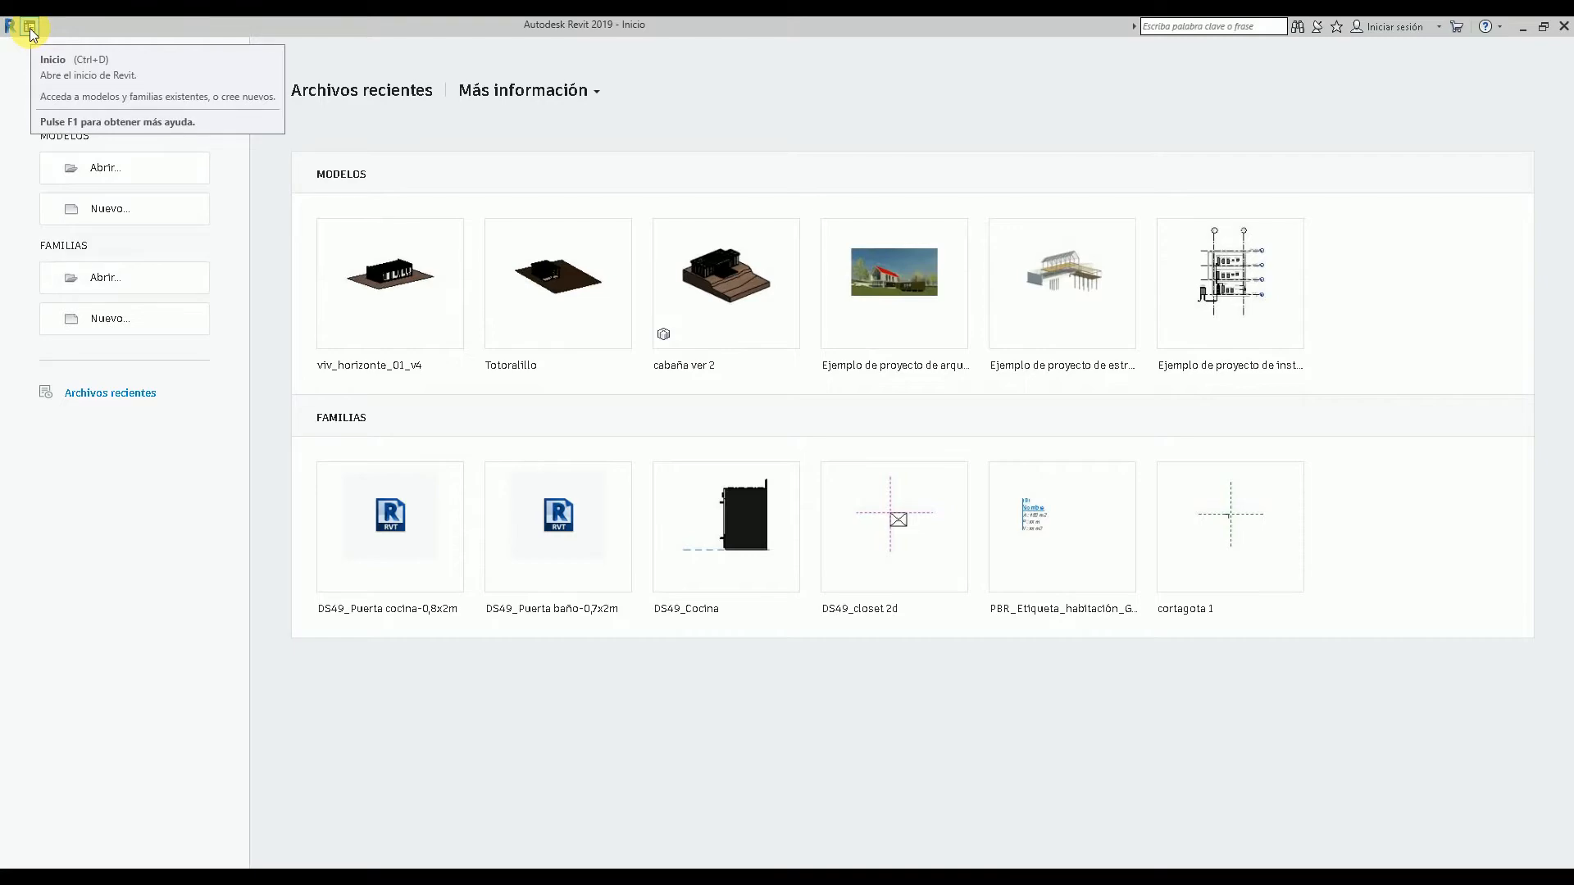
- Open the sample project rac_basic_sample_project.rvt from the Samples folder
{"action": "left_click", "coordinate": [30, 33]}
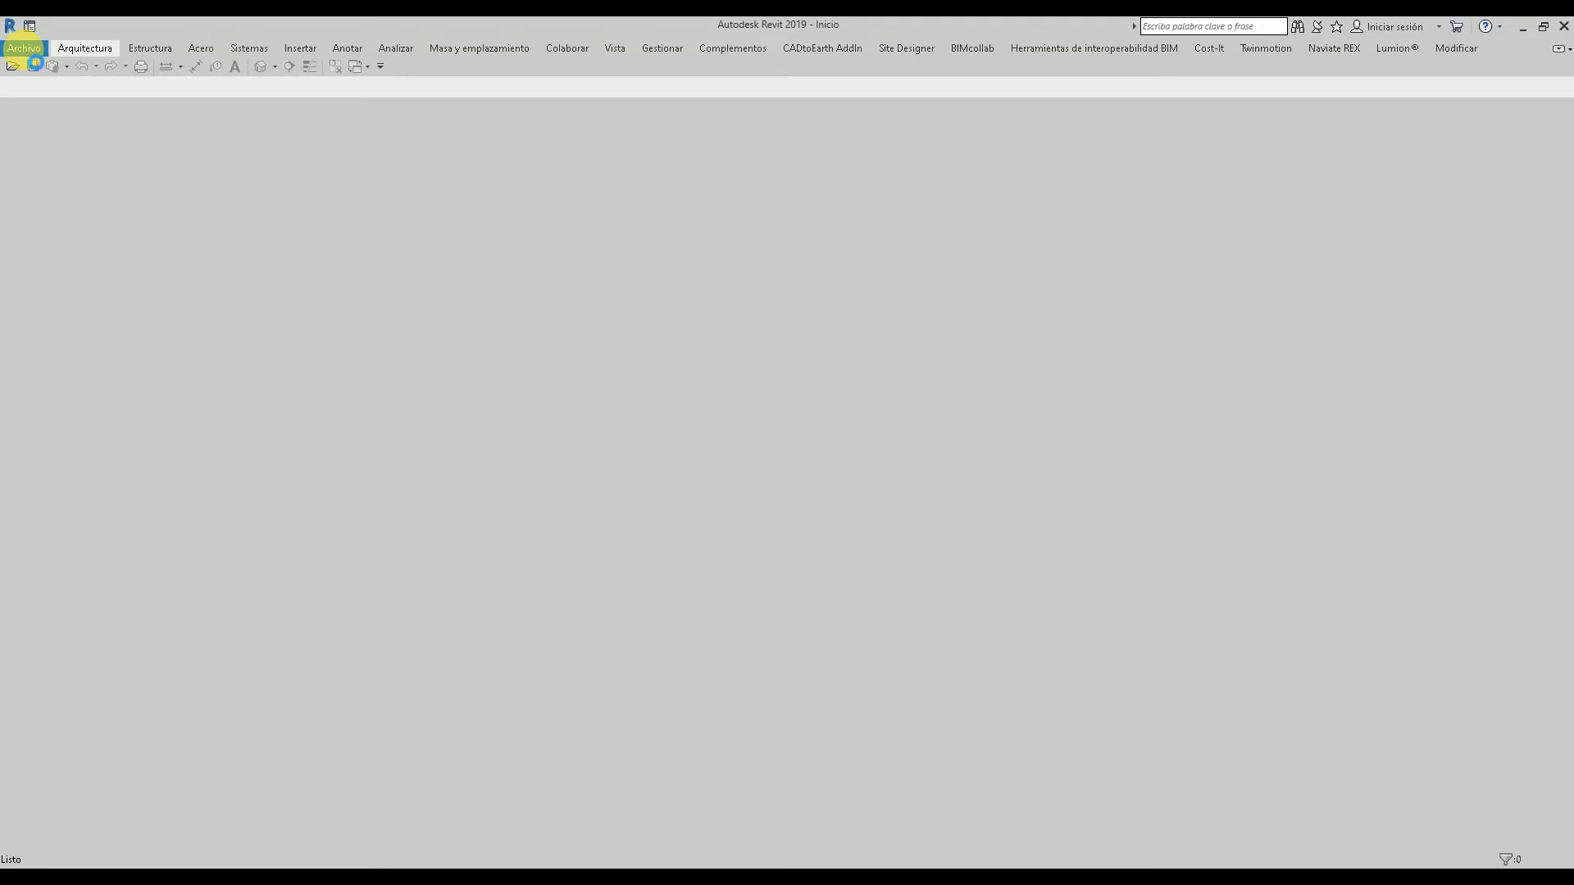
{"action": "left_click", "coordinate": [25, 48]}
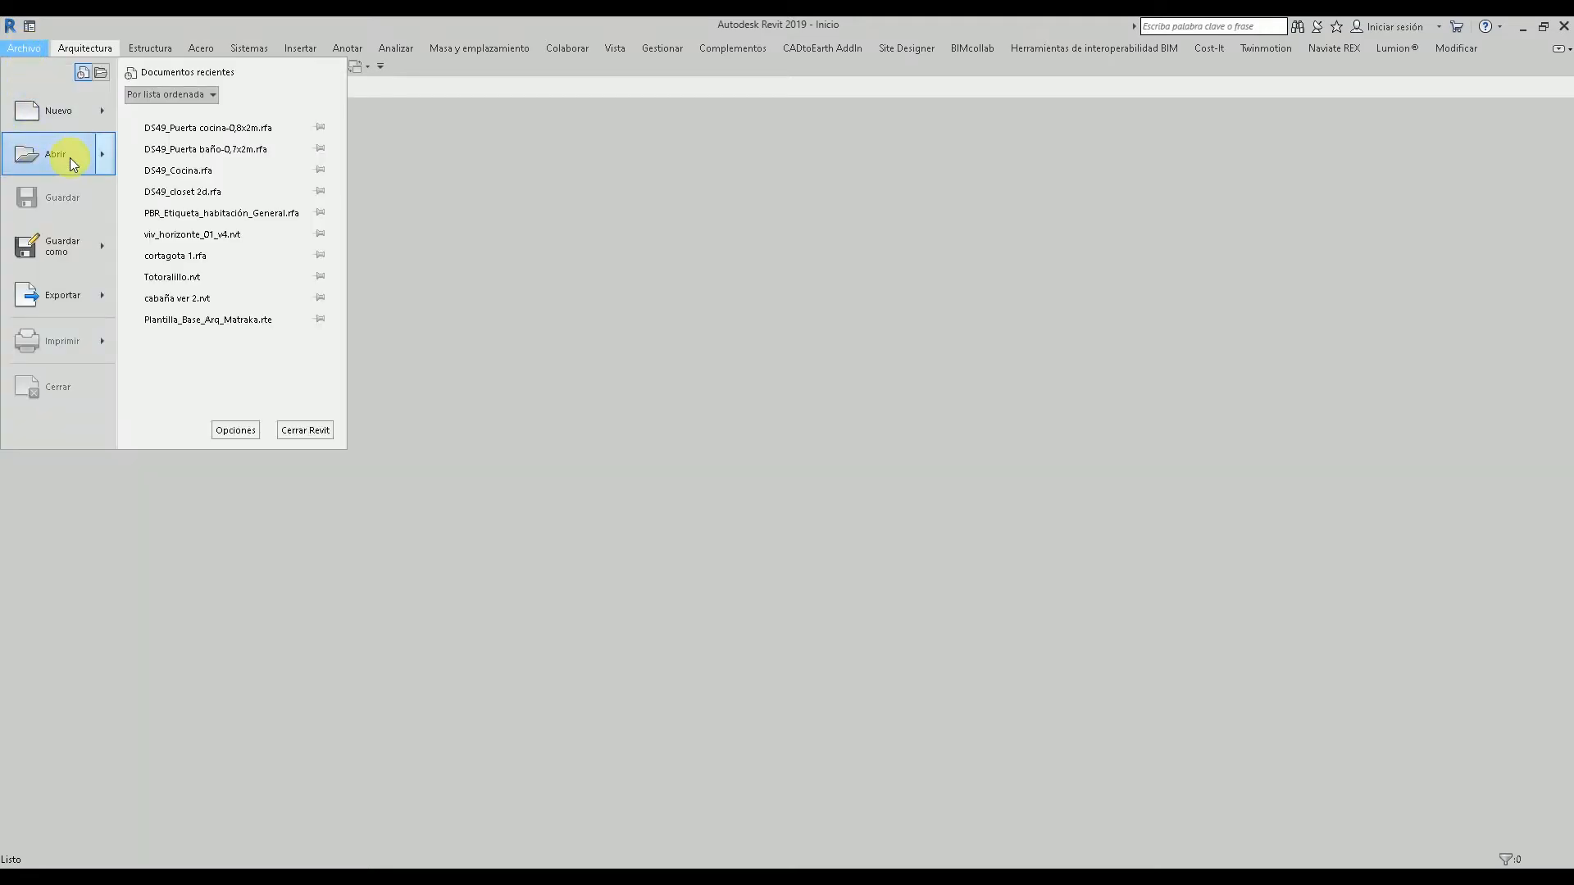
{"action": "mouse_move", "coordinate": [70, 157]}
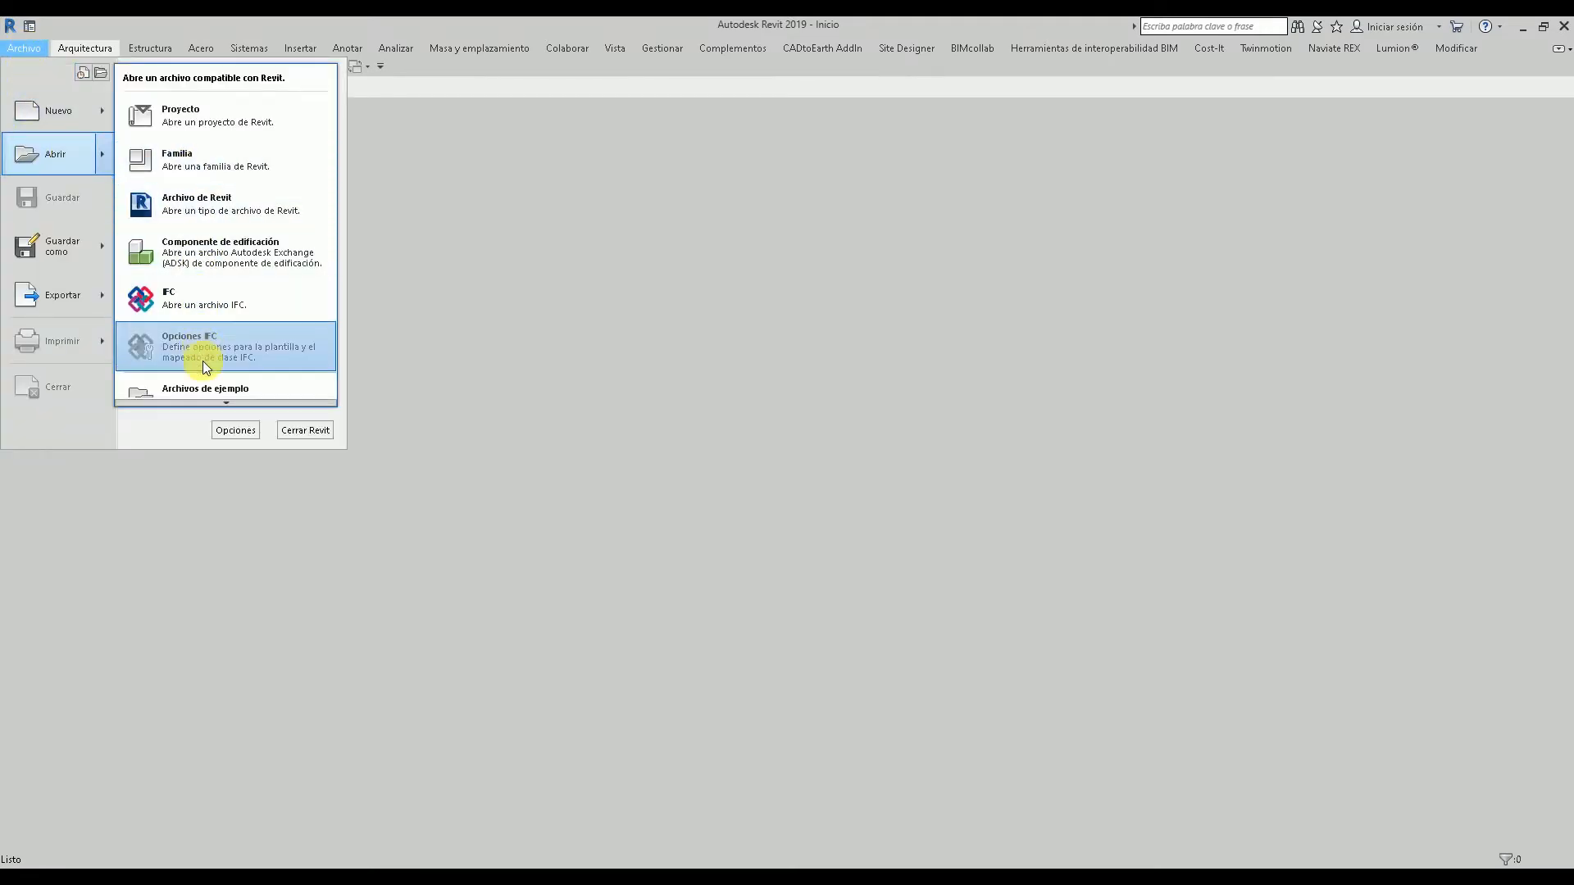
{"action": "mouse_move", "coordinate": [226, 401]}
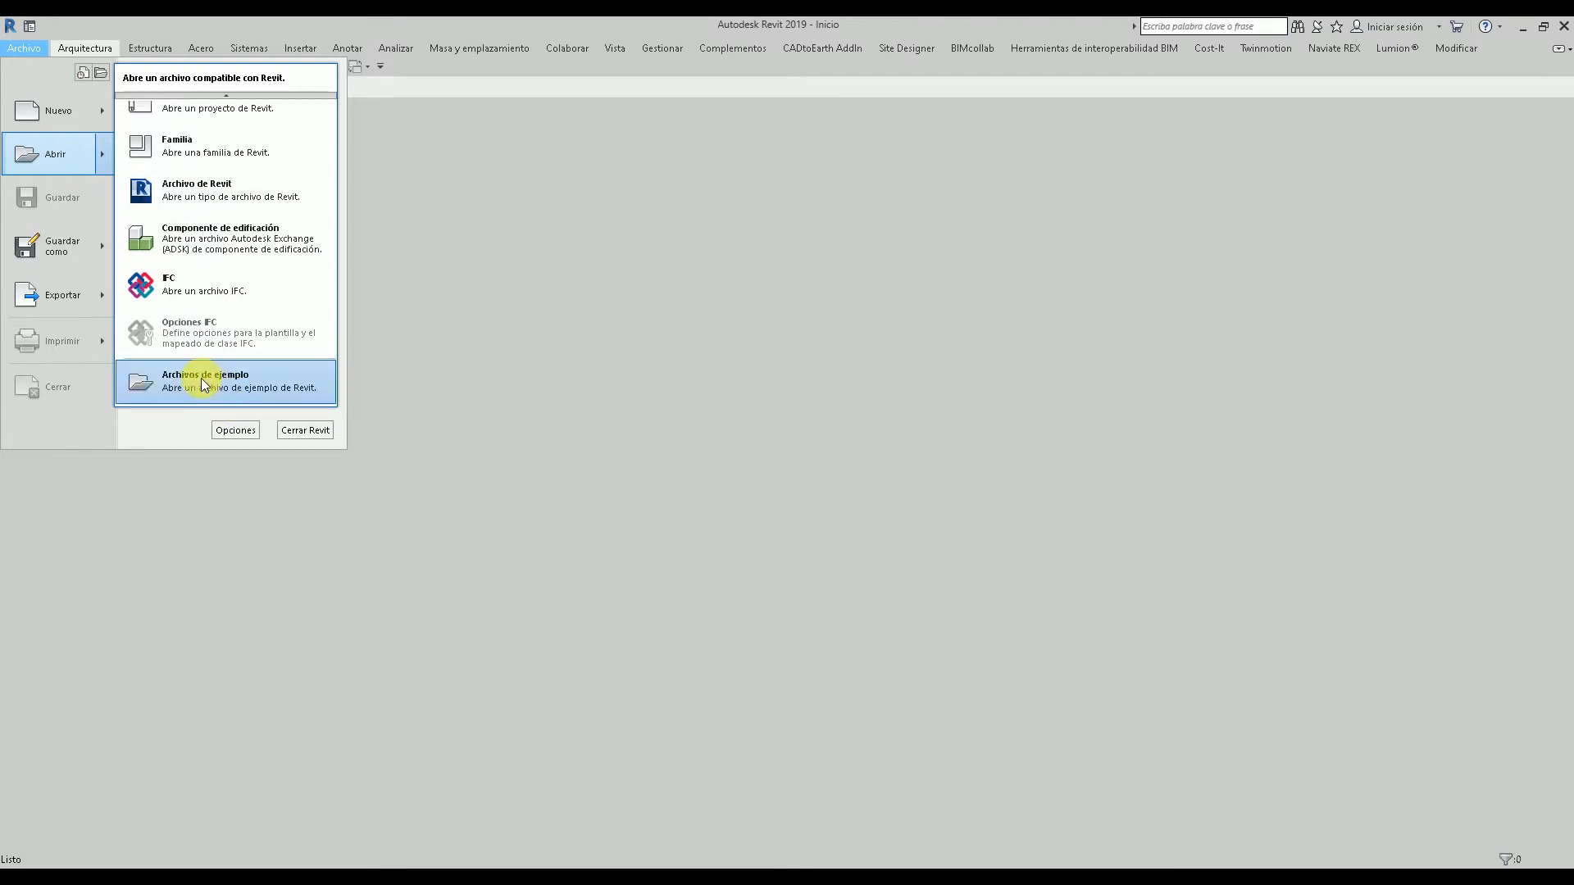
{"action": "left_click", "coordinate": [204, 383]}
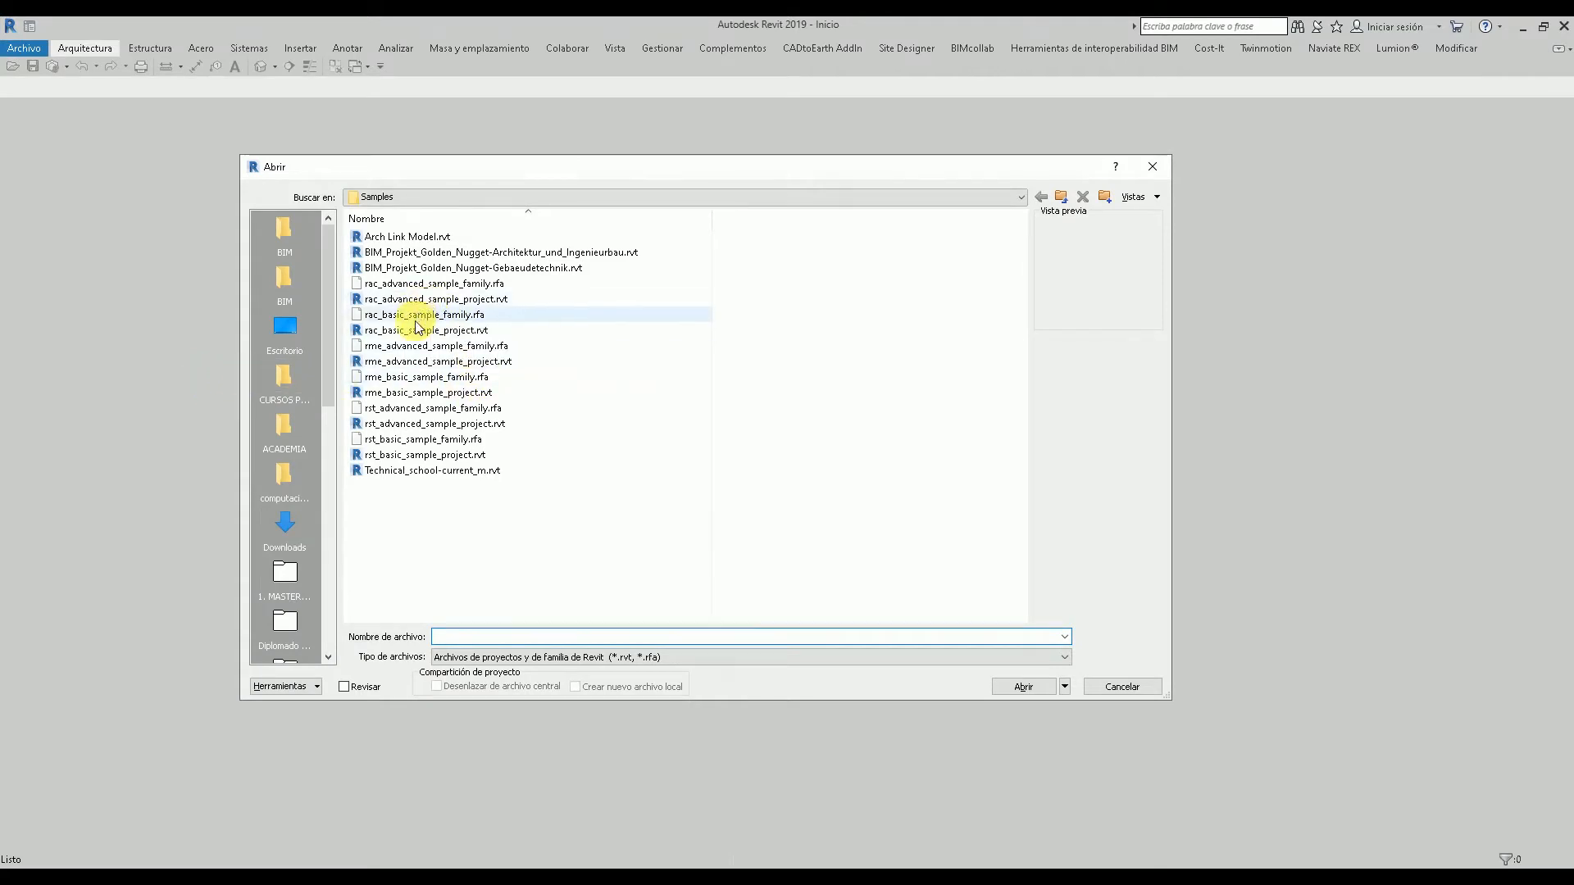
{"action": "left_click", "coordinate": [370, 330]}
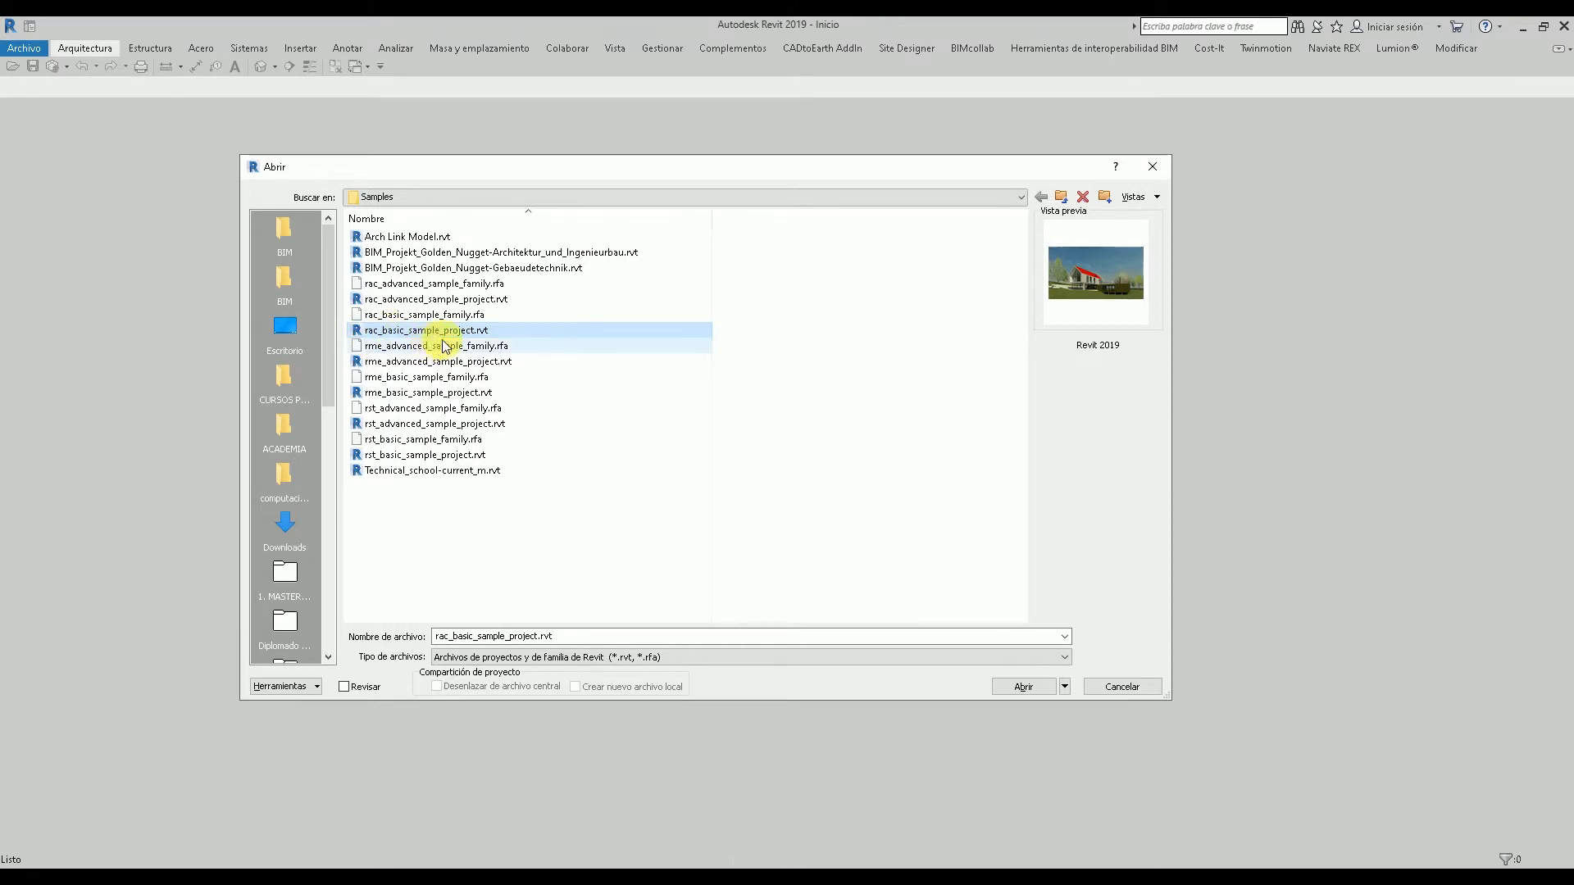
{"action": "left_click", "coordinate": [1023, 686]}
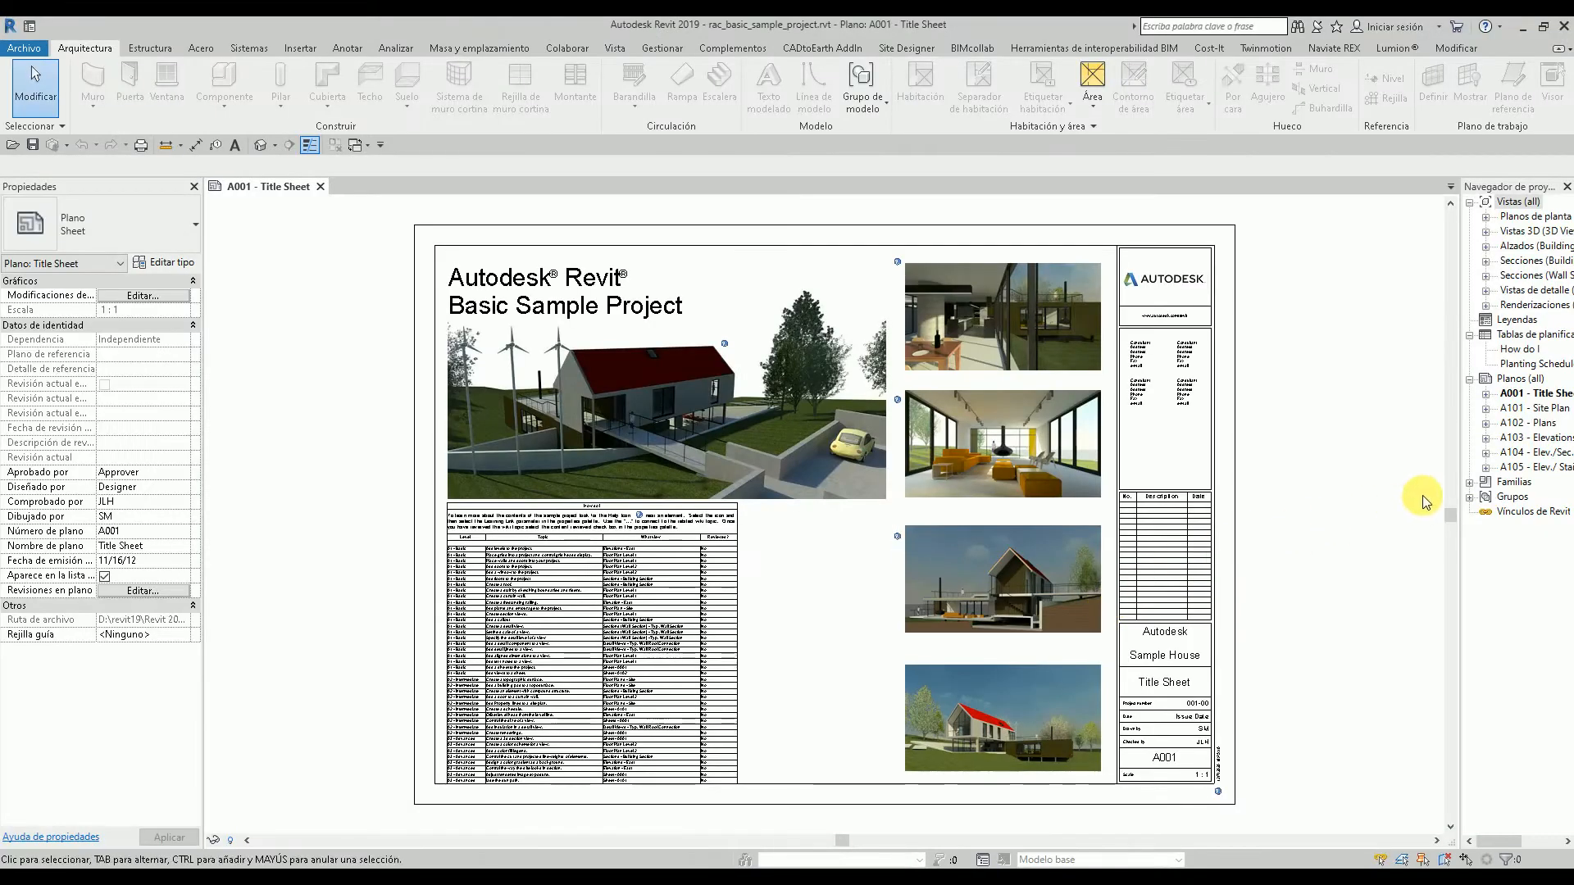
- Expand the rendering and 3D view lists in the project browser and open both the Approach rendering and the Approach 3D view
{"action": "left_click_drag", "start_coordinate": [1460, 468], "coordinate": [1310, 480]}
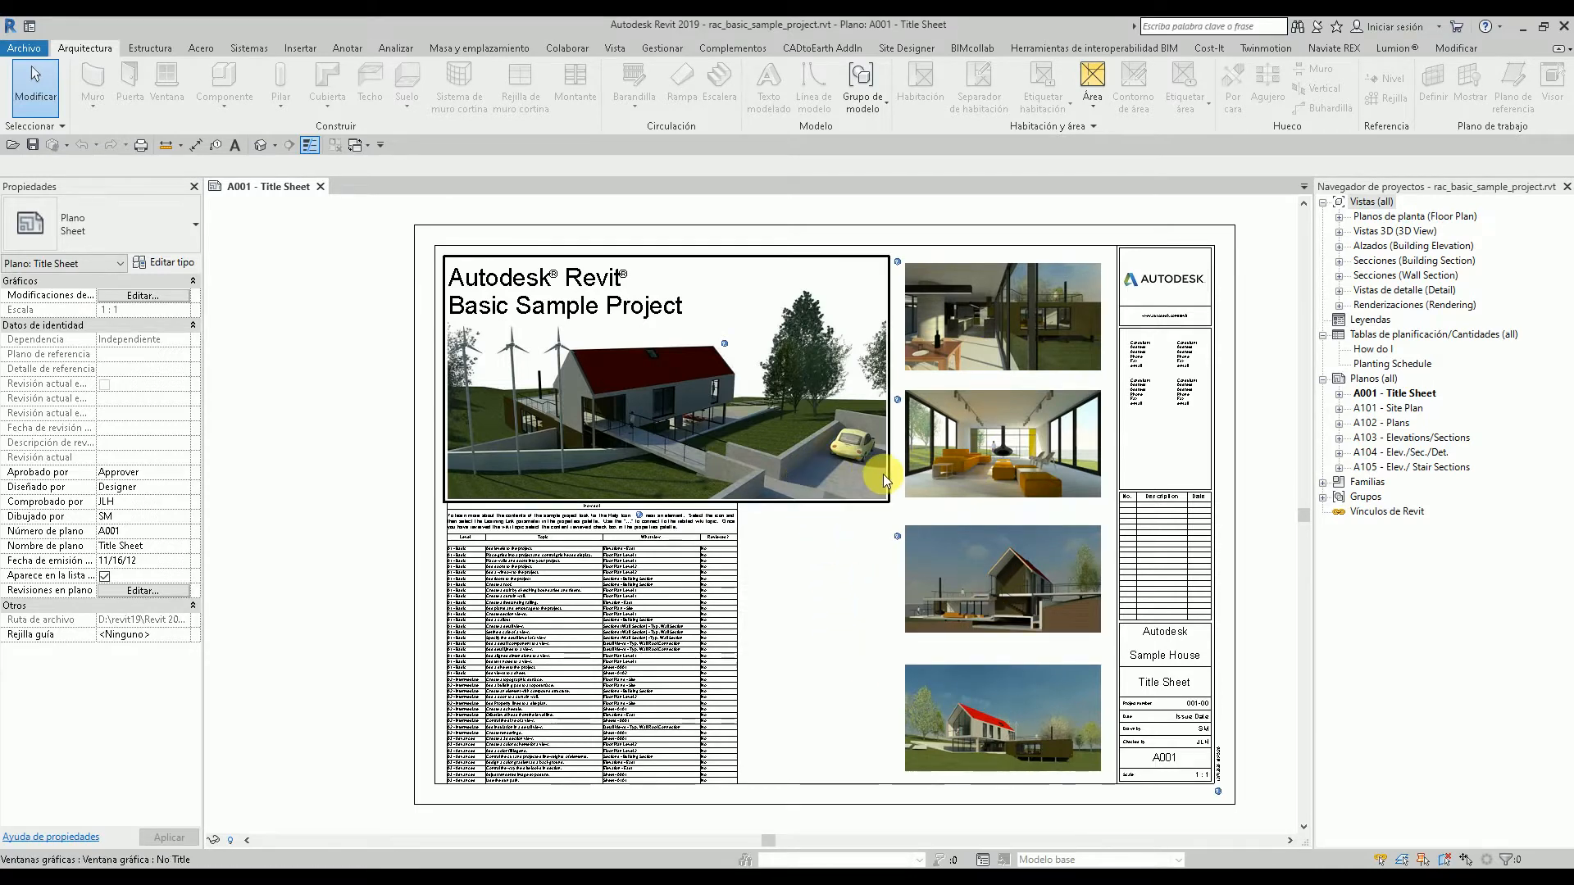
{"action": "left_click", "coordinate": [1339, 307]}
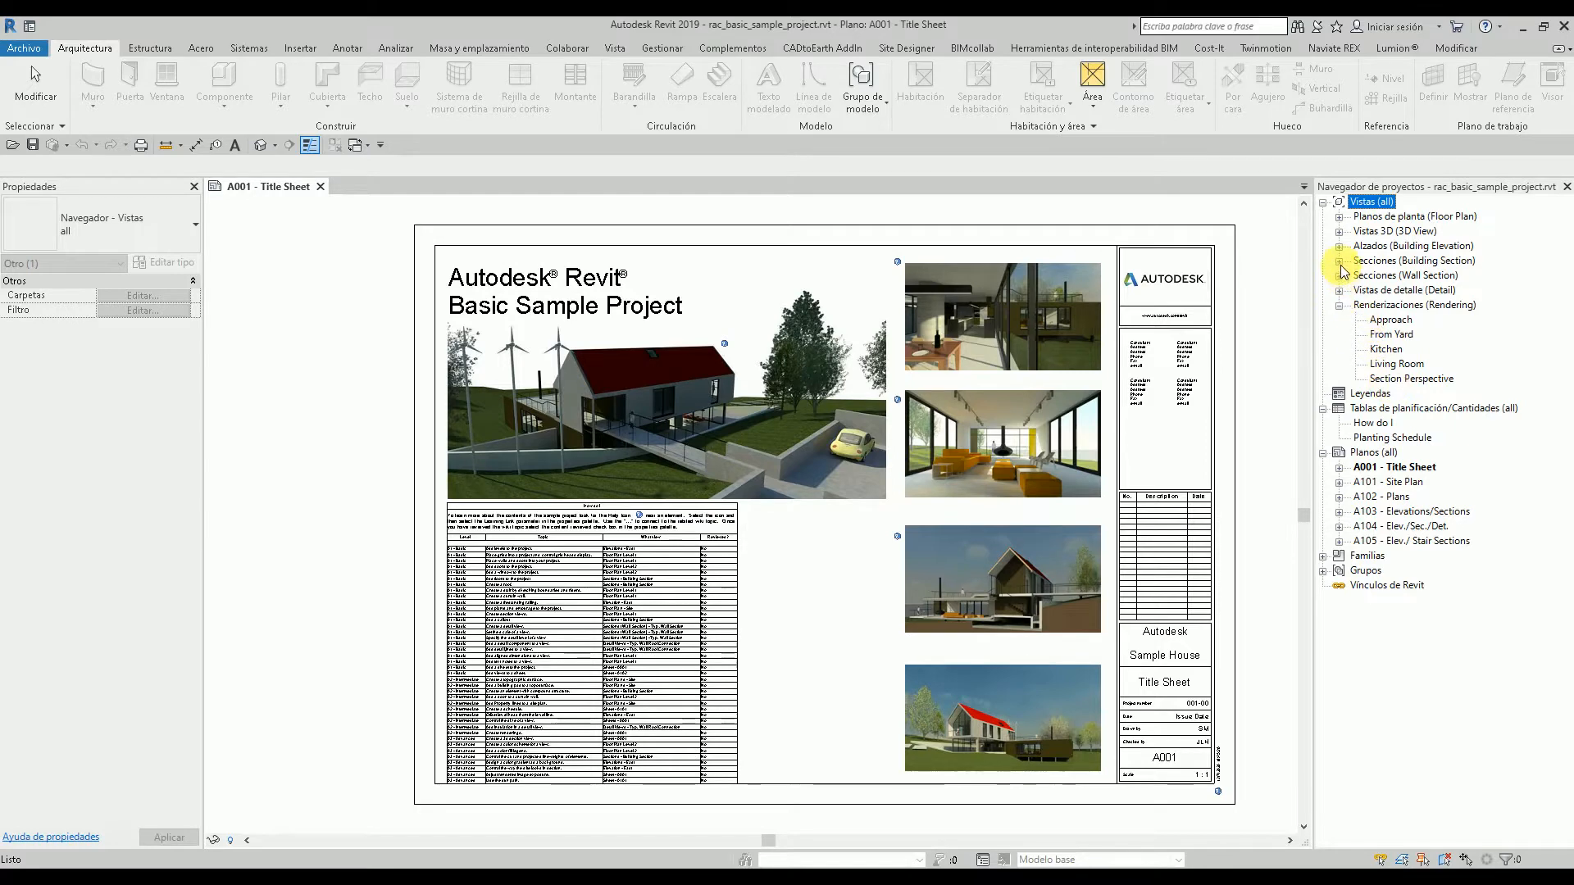
{"action": "left_click", "coordinate": [1339, 231]}
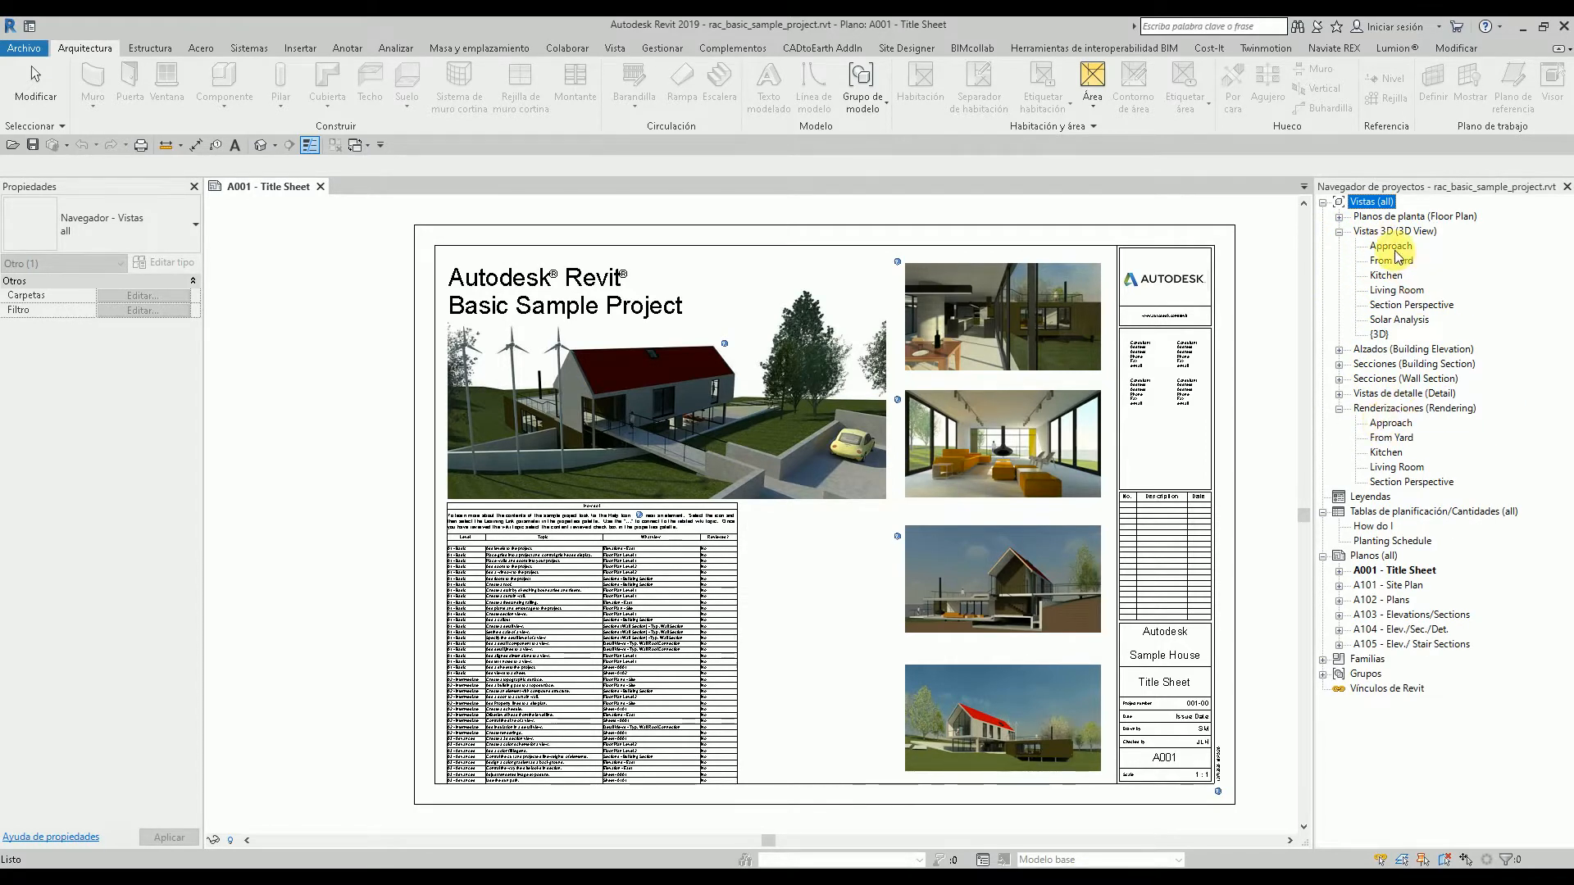
{"action": "left_click", "coordinate": [1391, 424]}
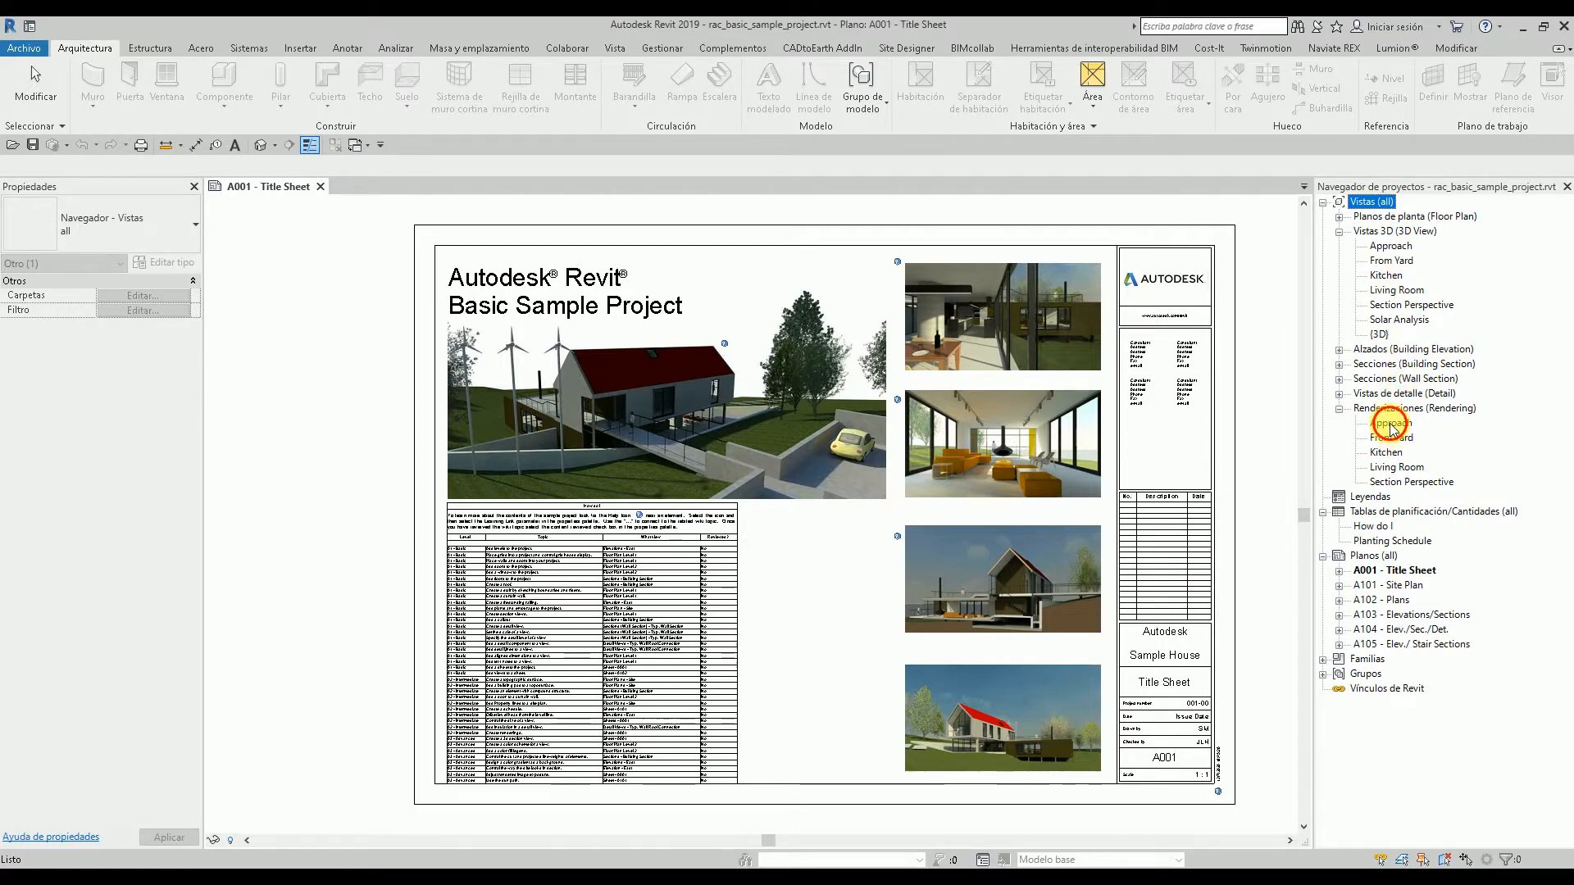
{"action": "double_click", "coordinate": [1390, 424]}
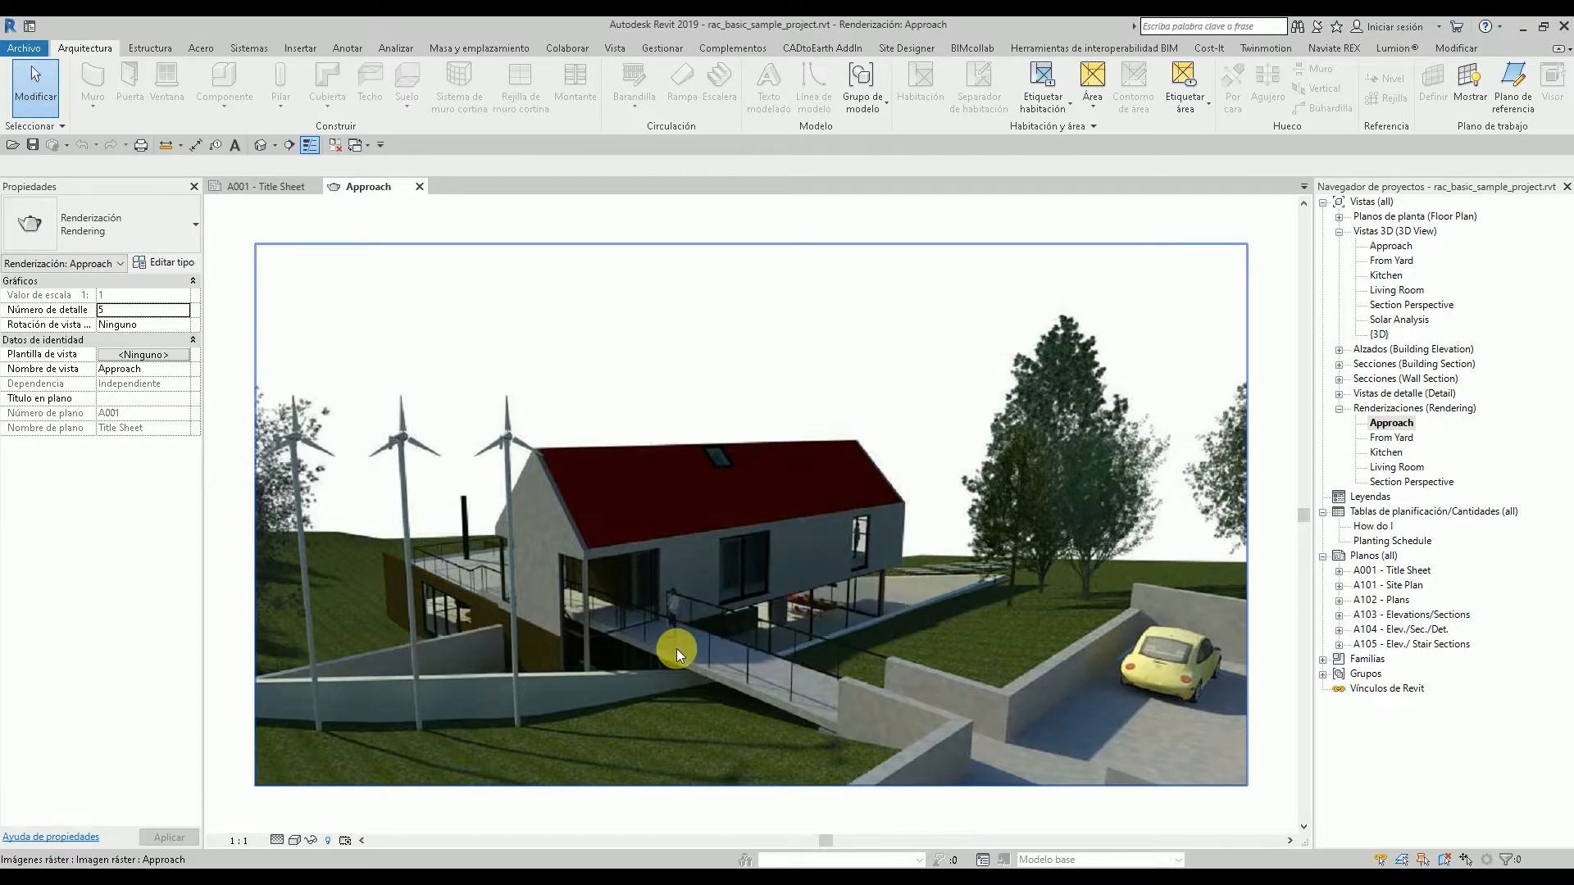
{"action": "double_click", "coordinate": [1397, 247]}
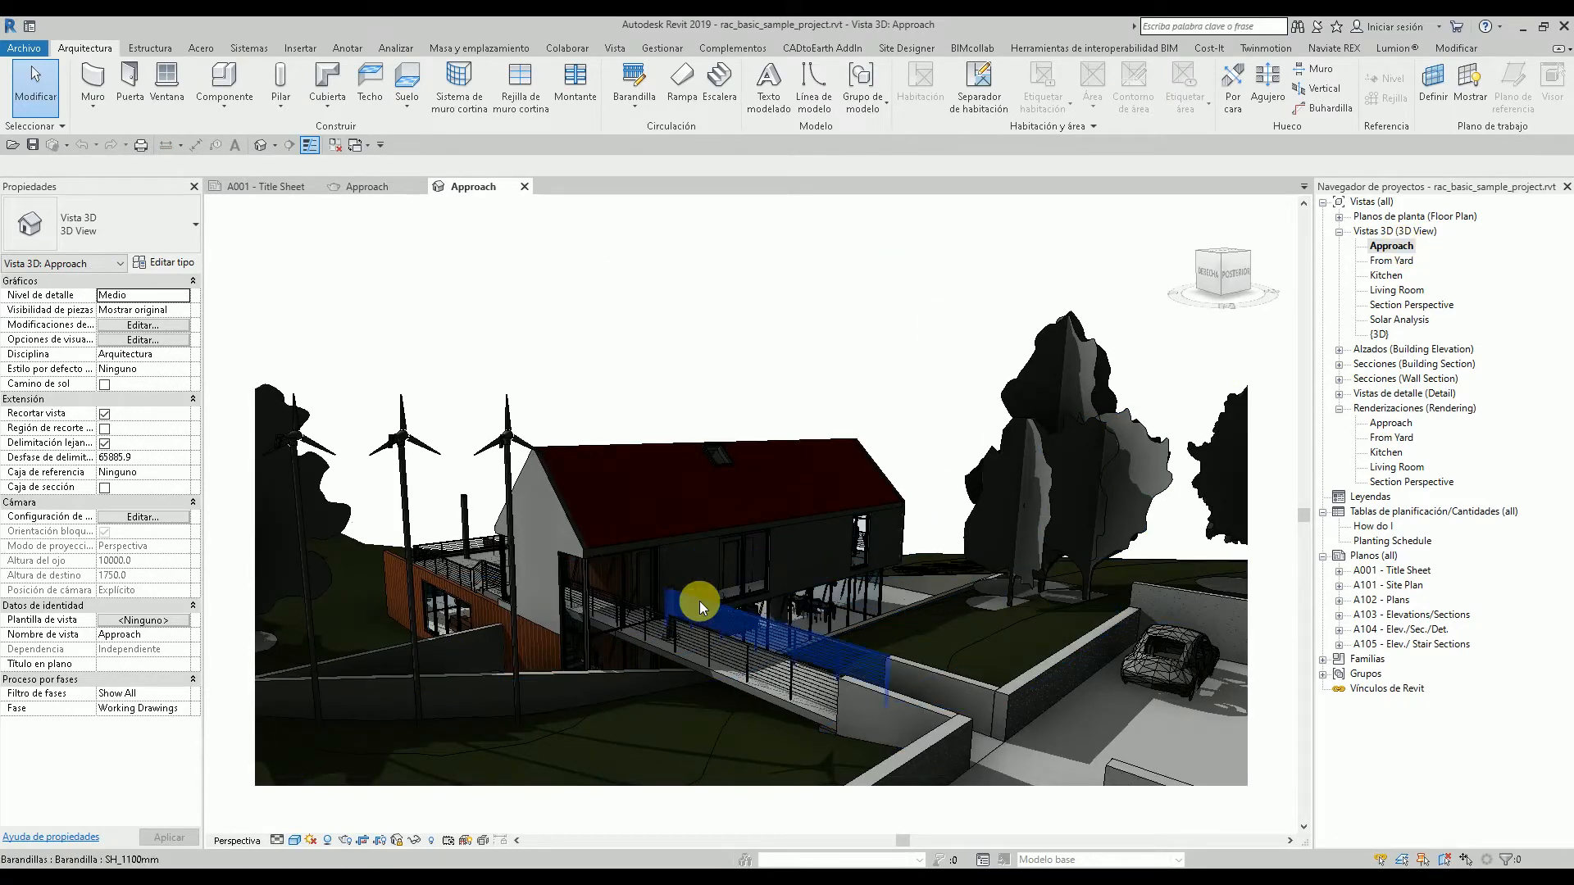
- Set the Approach 3D view's visual style to Línea oculta and turn off its shadows
{"action": "left_click", "coordinate": [295, 841]}
{"action": "left_click", "coordinate": [324, 772]}
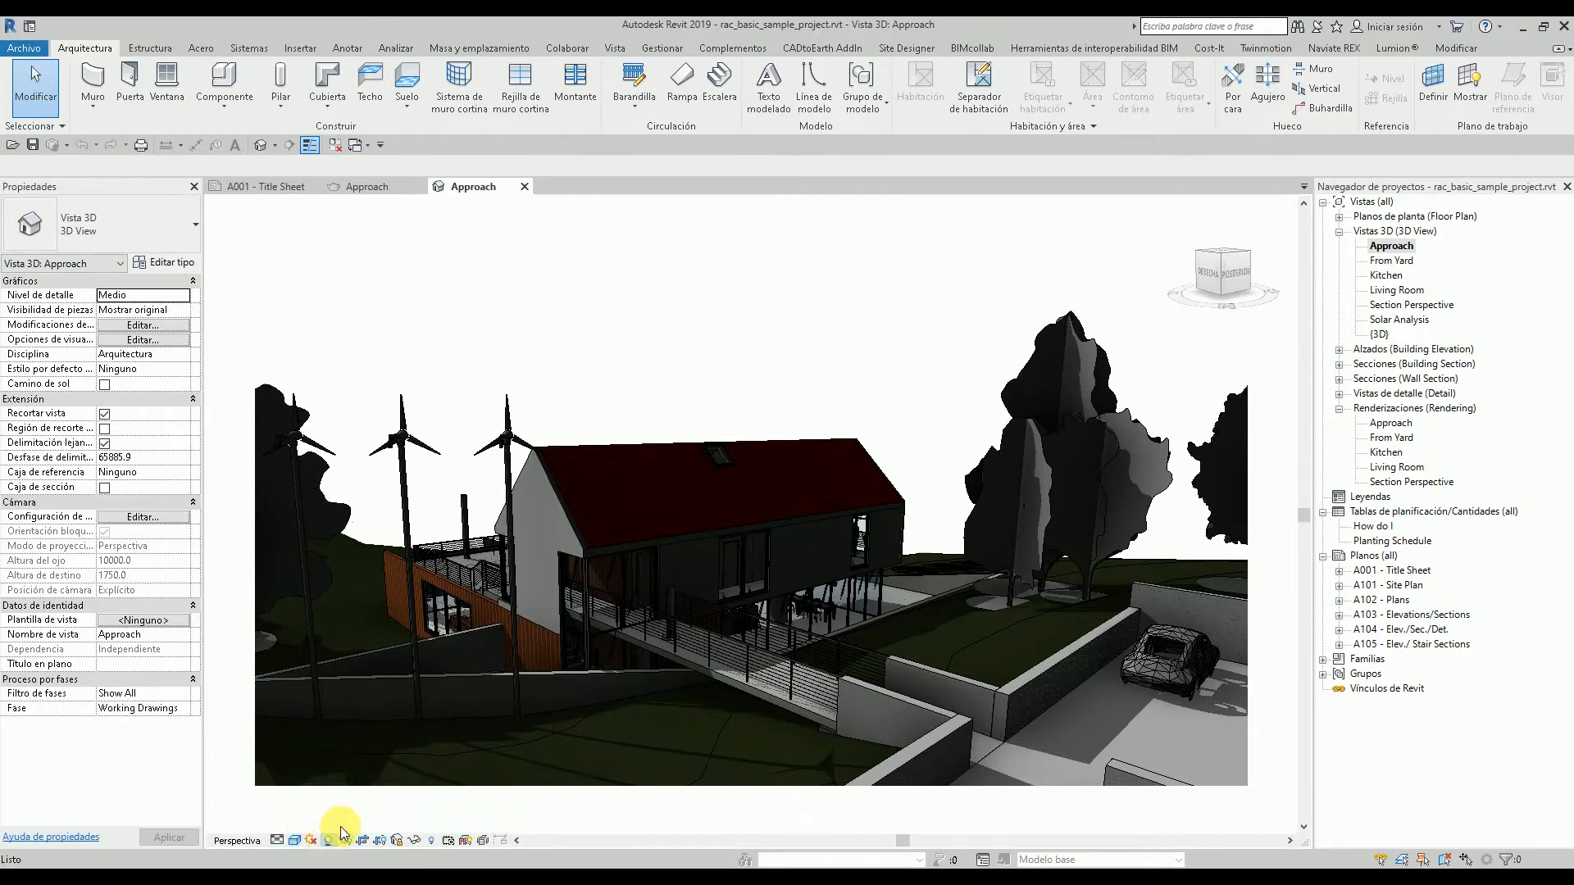
{"action": "left_click", "coordinate": [300, 842]}
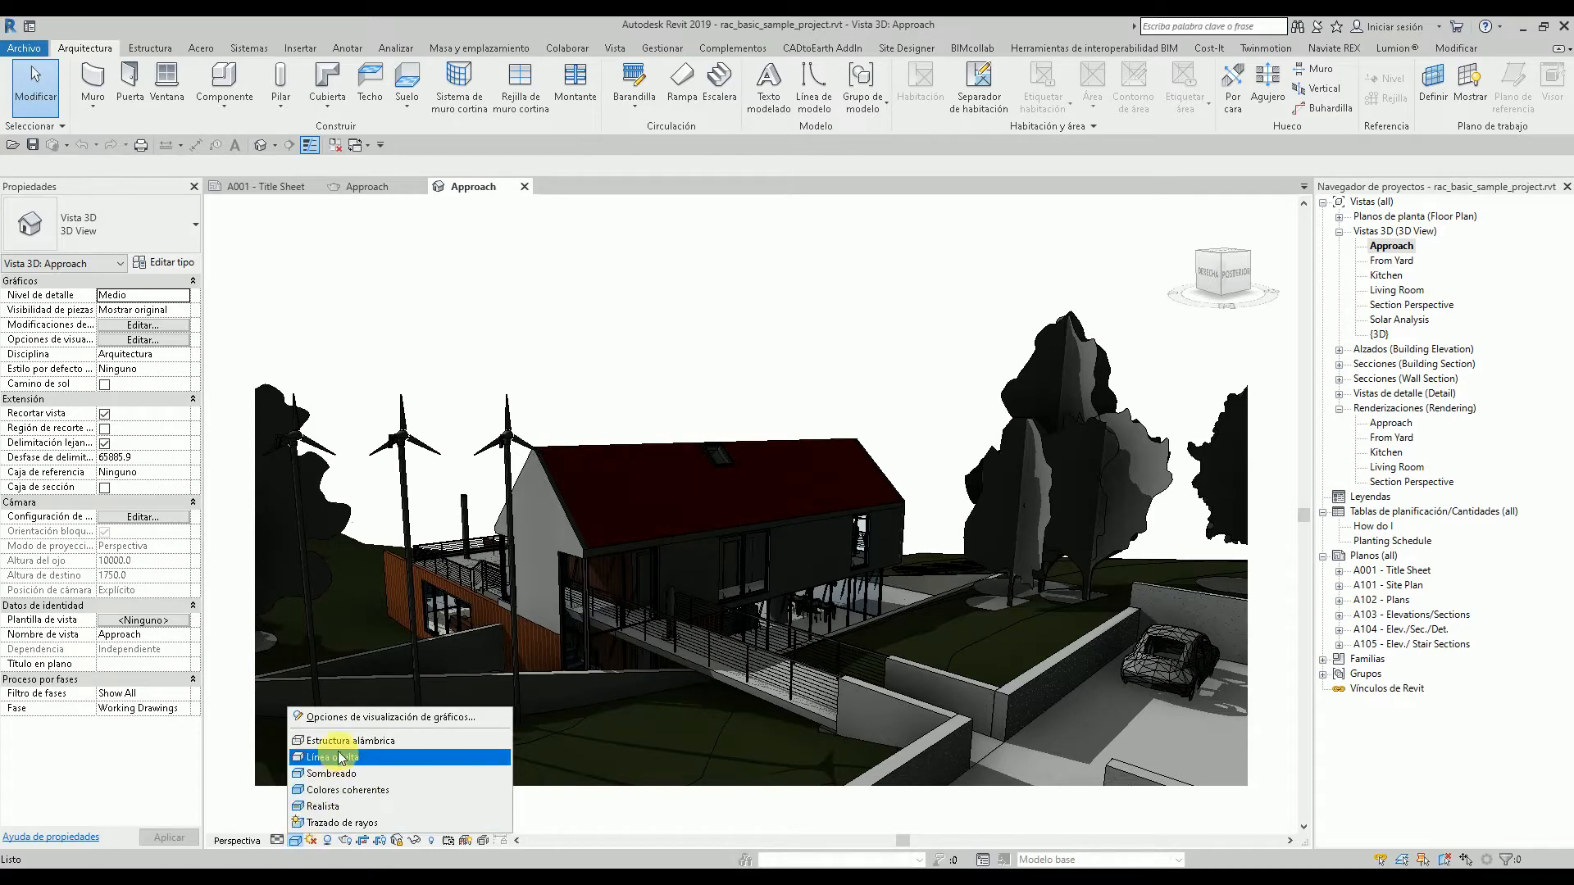
{"action": "left_click", "coordinate": [336, 759]}
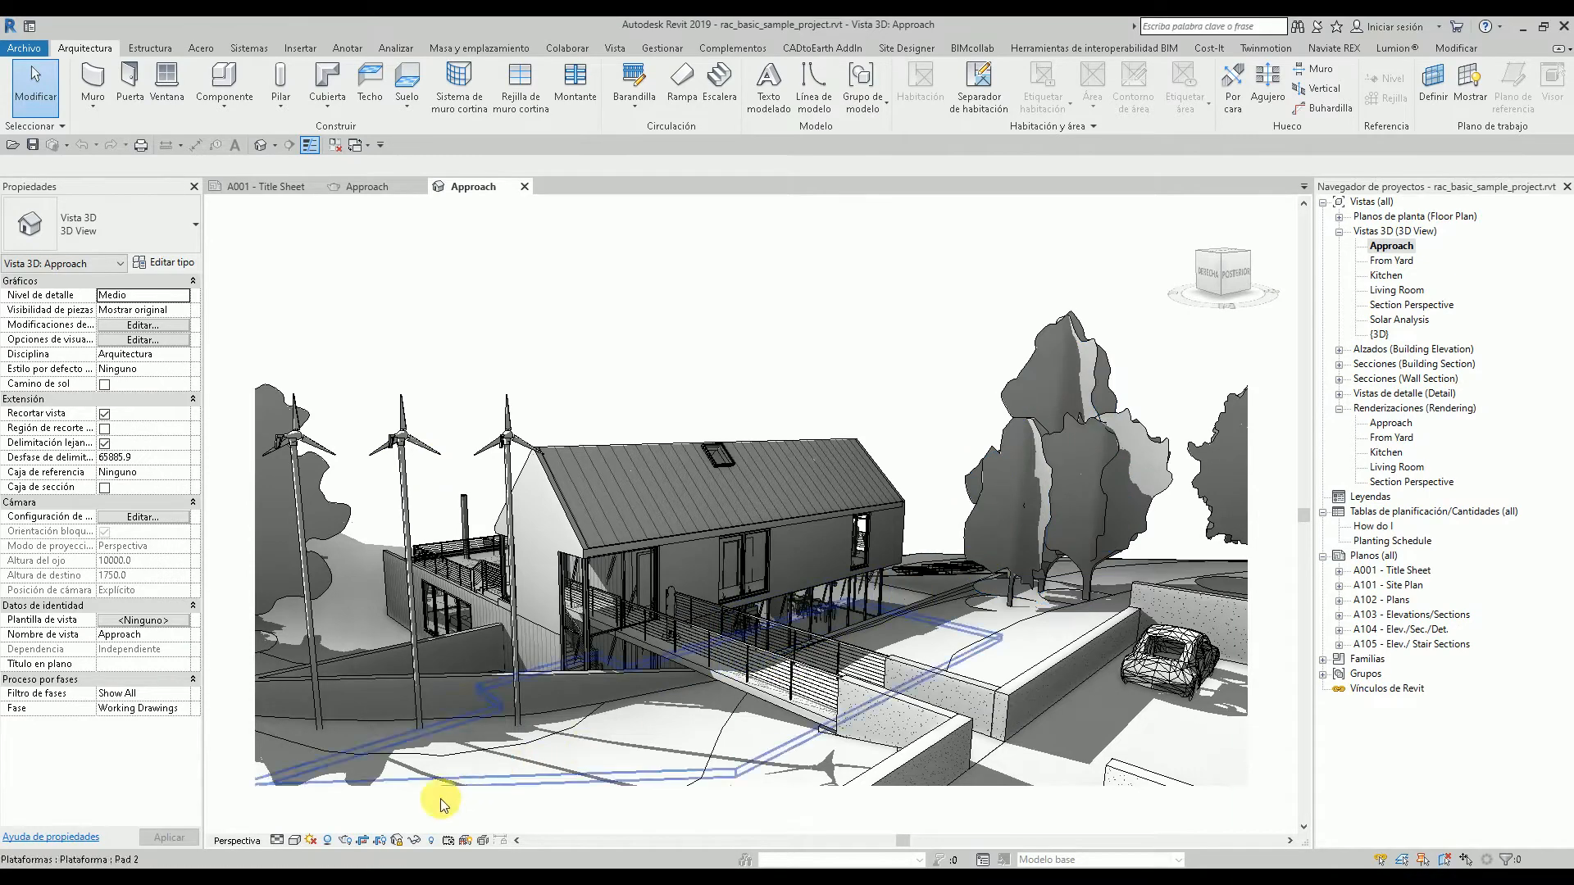
{"action": "left_click", "coordinate": [328, 838]}
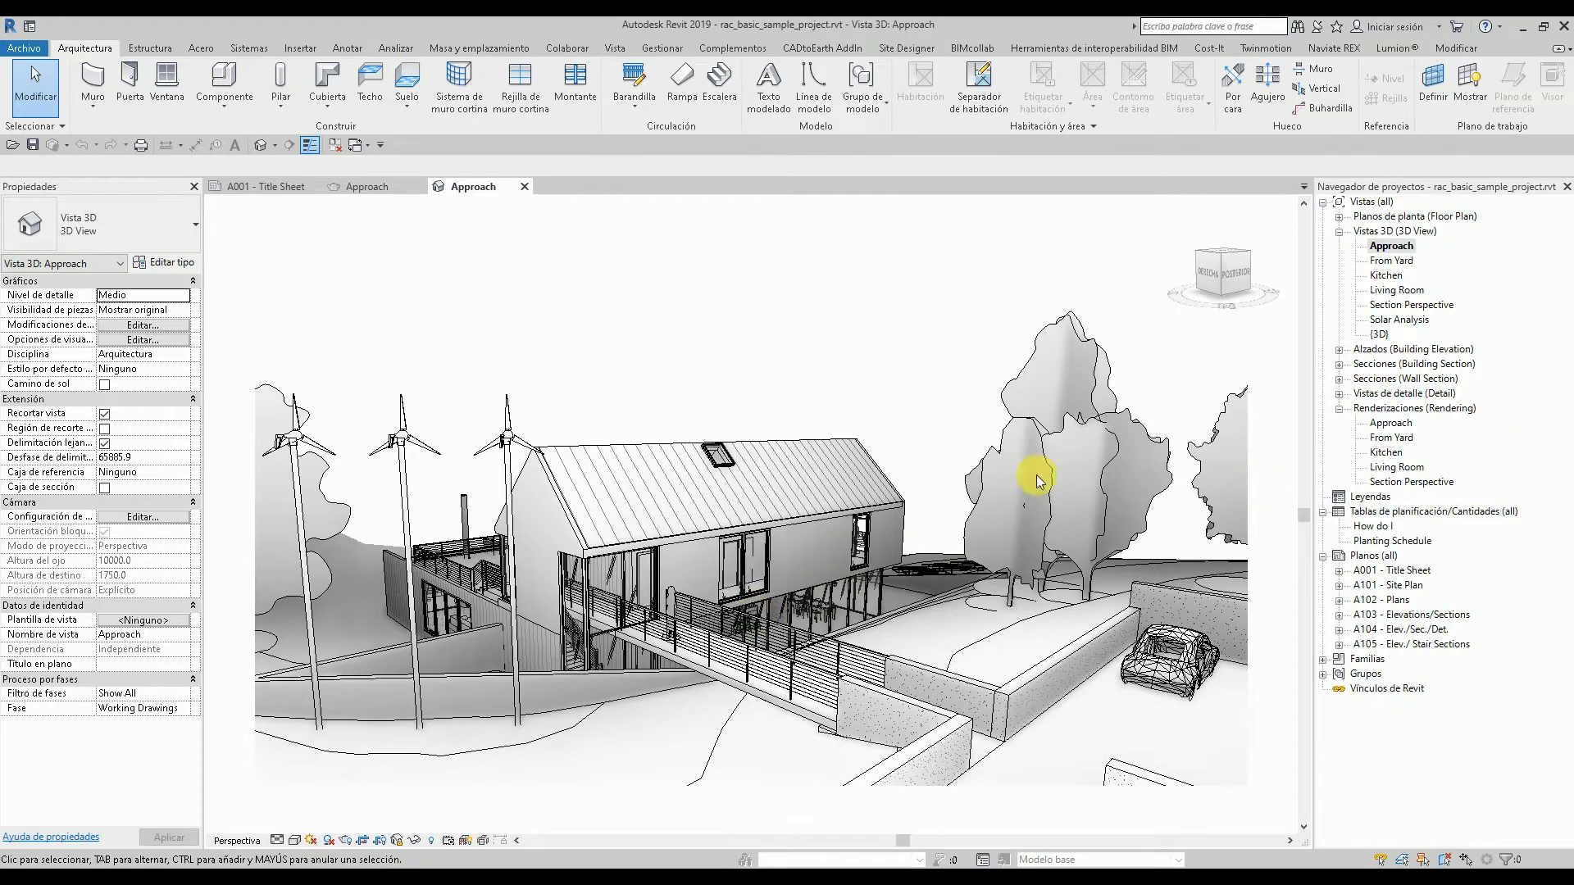
- Examine the properties of the house's upper gable wall, its metal panel roof and the concrete retaining wall beside the walkway
{"action": "left_click", "coordinate": [888, 517]}
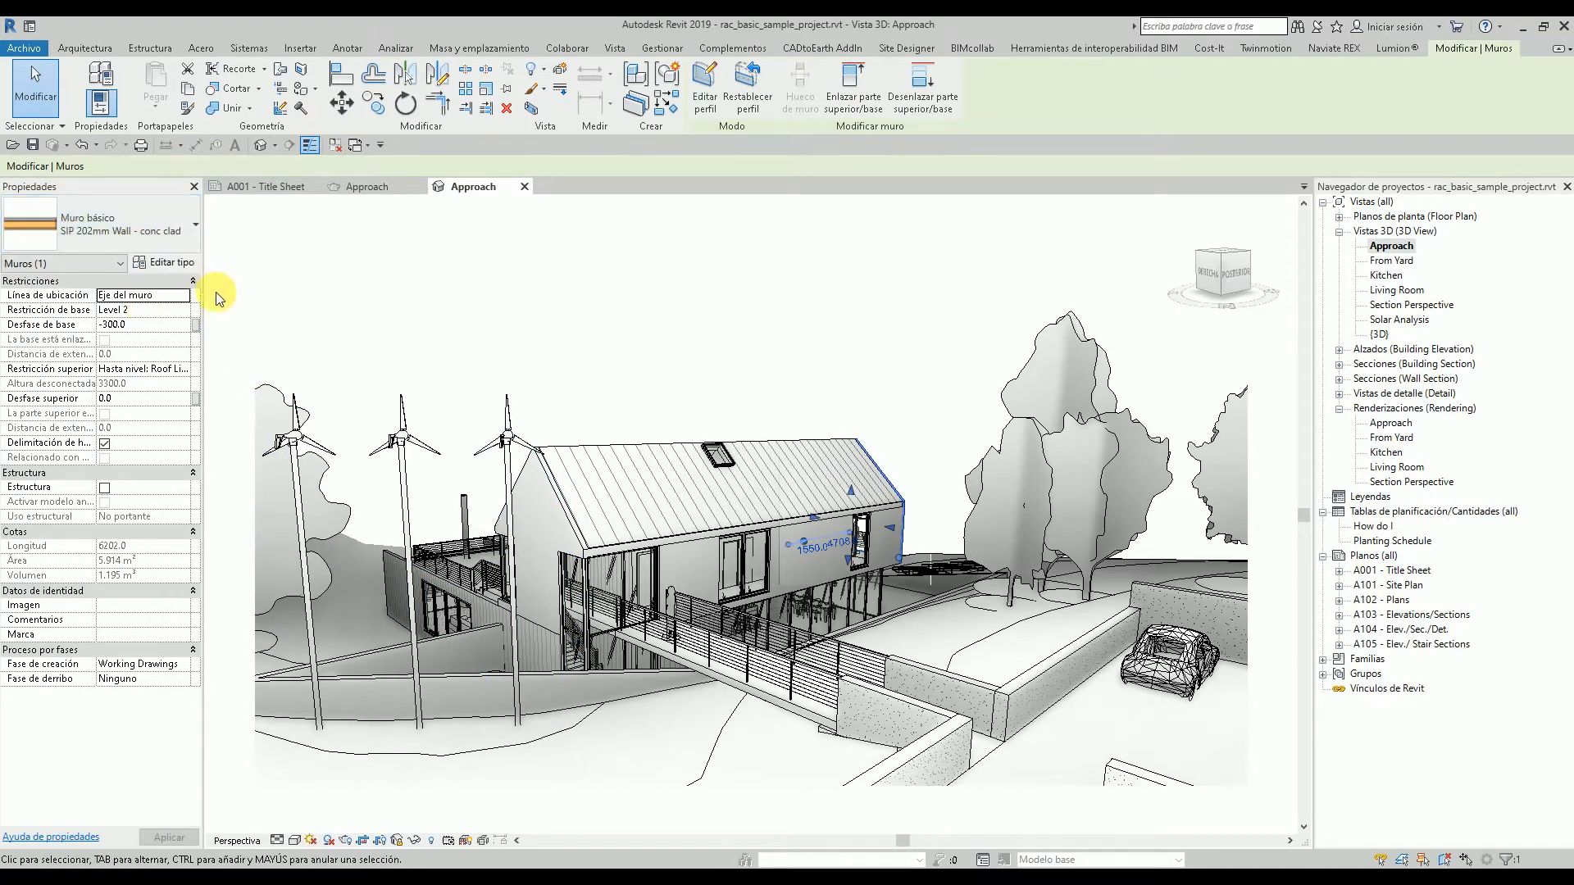
{"action": "left_click", "coordinate": [610, 455]}
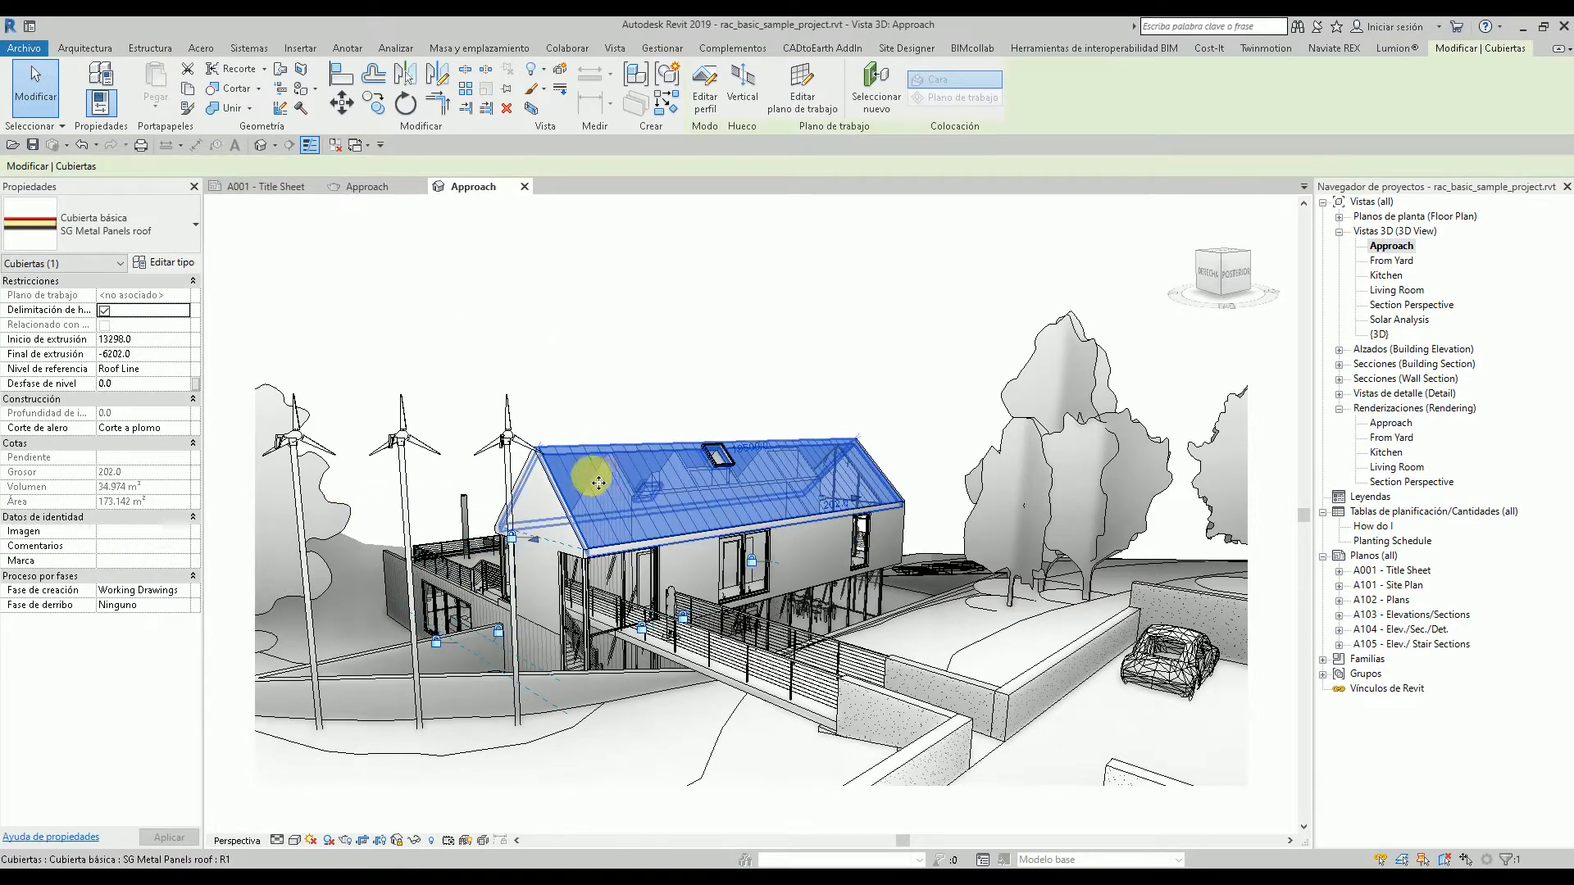
{"action": "left_click", "coordinate": [684, 407]}
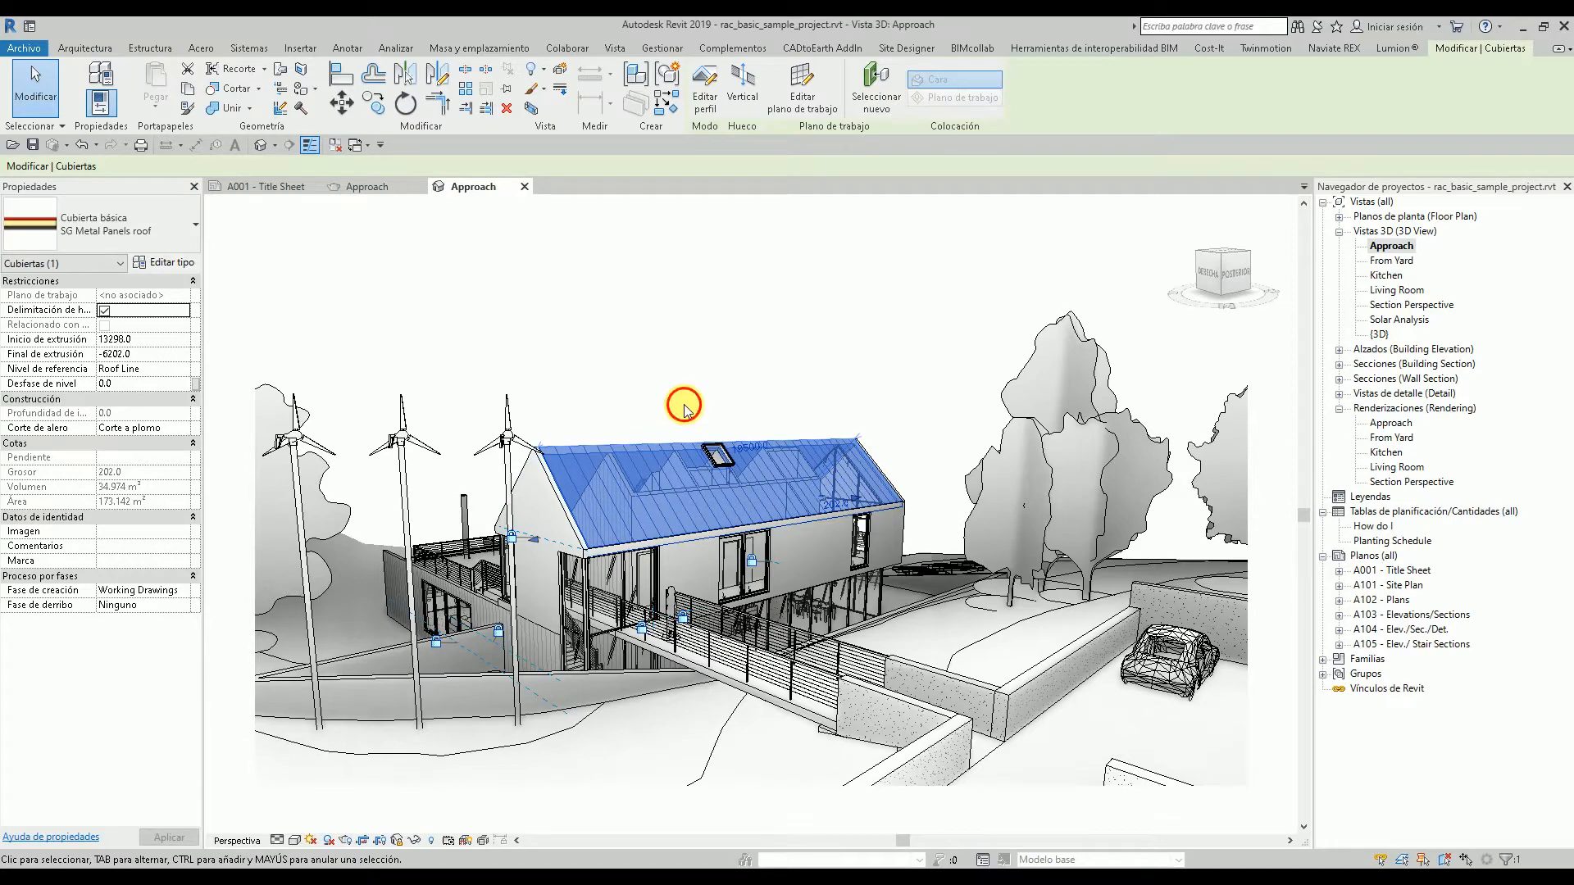
{"action": "left_click", "coordinate": [917, 678]}
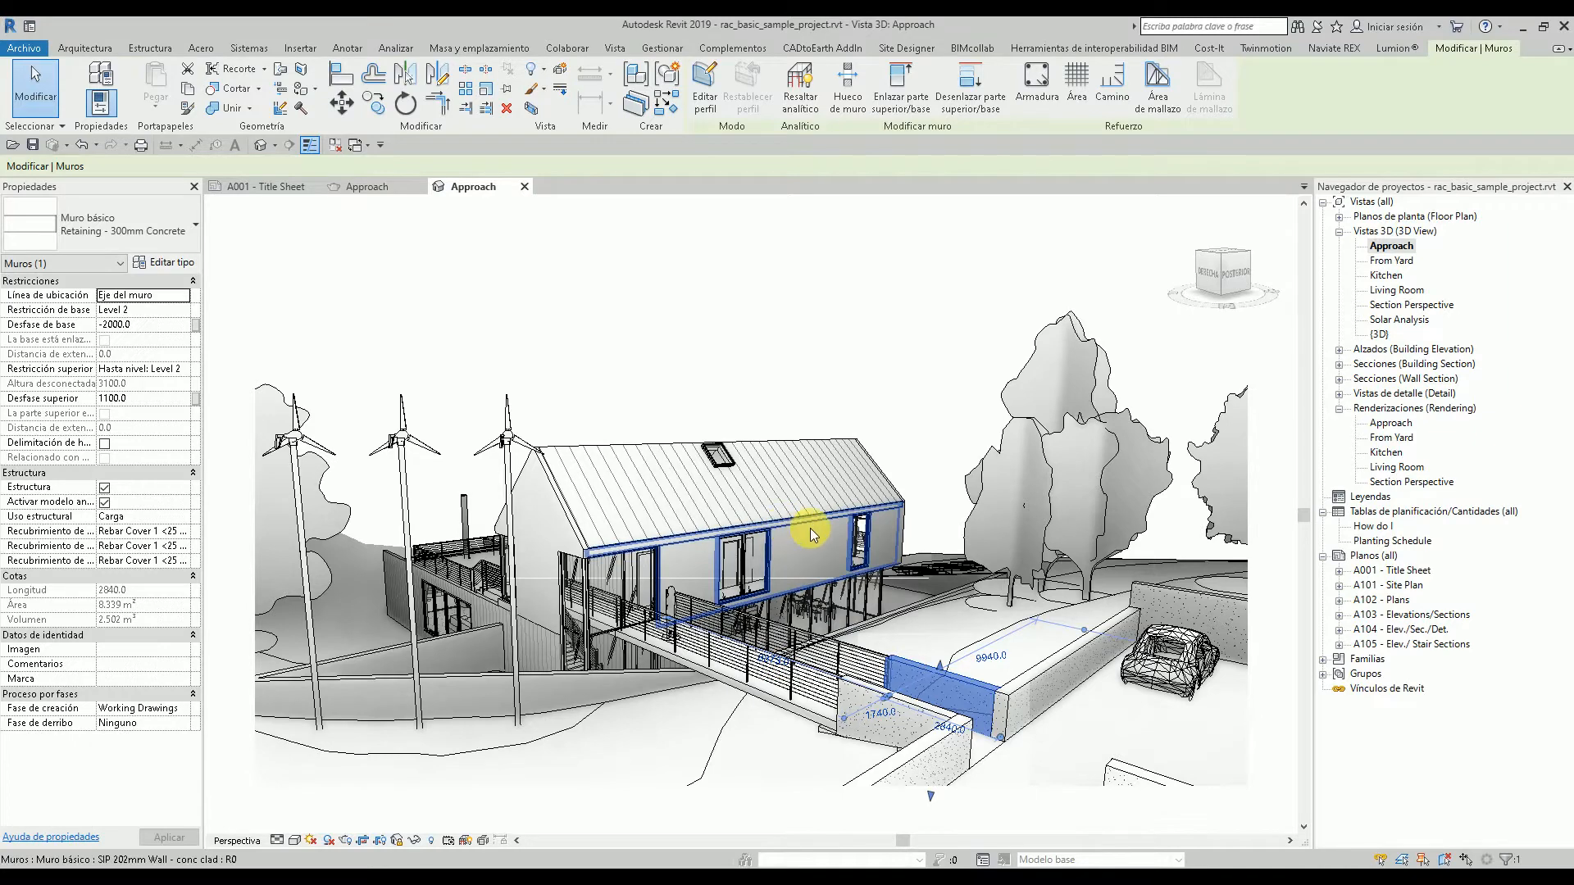
{"action": "left_click", "coordinate": [900, 409]}
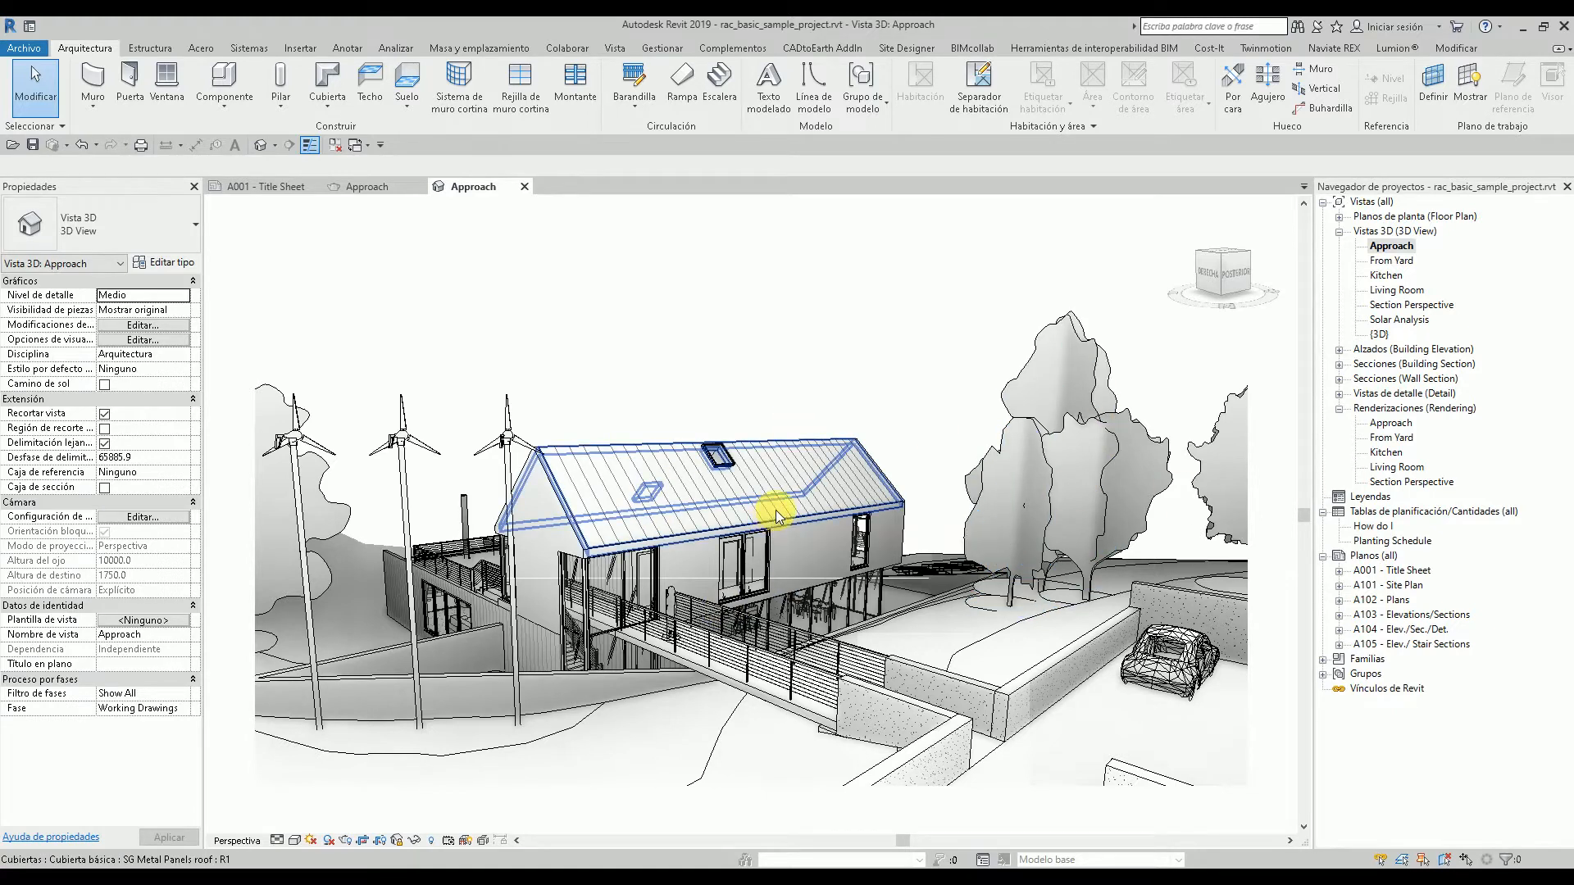
{"action": "scroll", "coordinate": [775, 510], "scroll_direction": "down", "scroll_amount": 2}
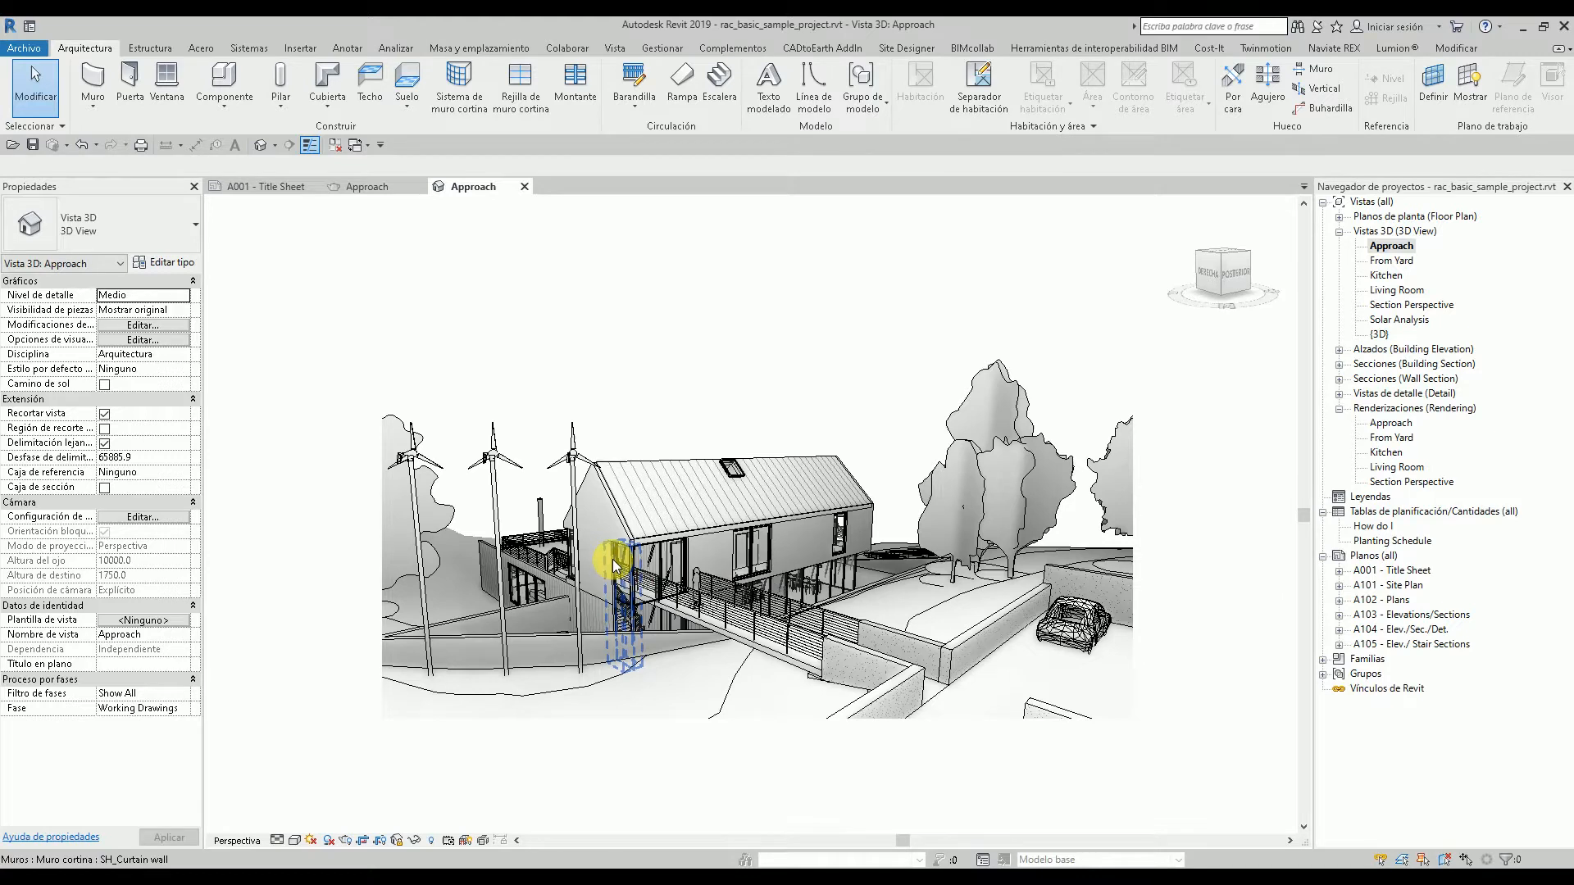
- Open the {3D} view and rotate the model to an isometric corner view with the driveway and car in front
{"action": "double_click", "coordinate": [1380, 335]}
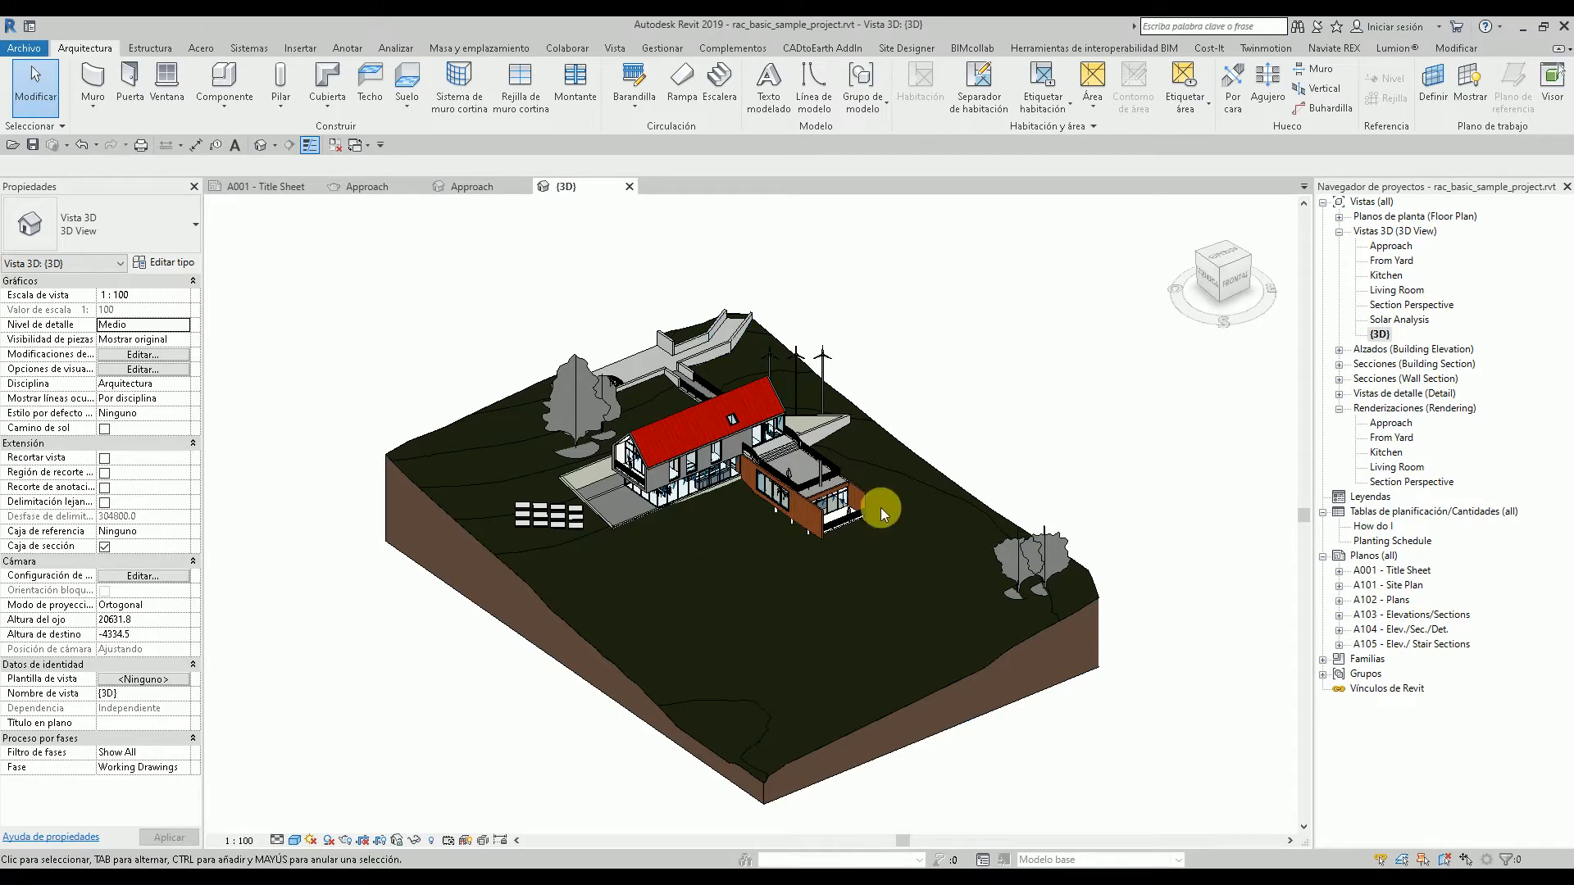
{"action": "left_click", "coordinate": [1217, 262]}
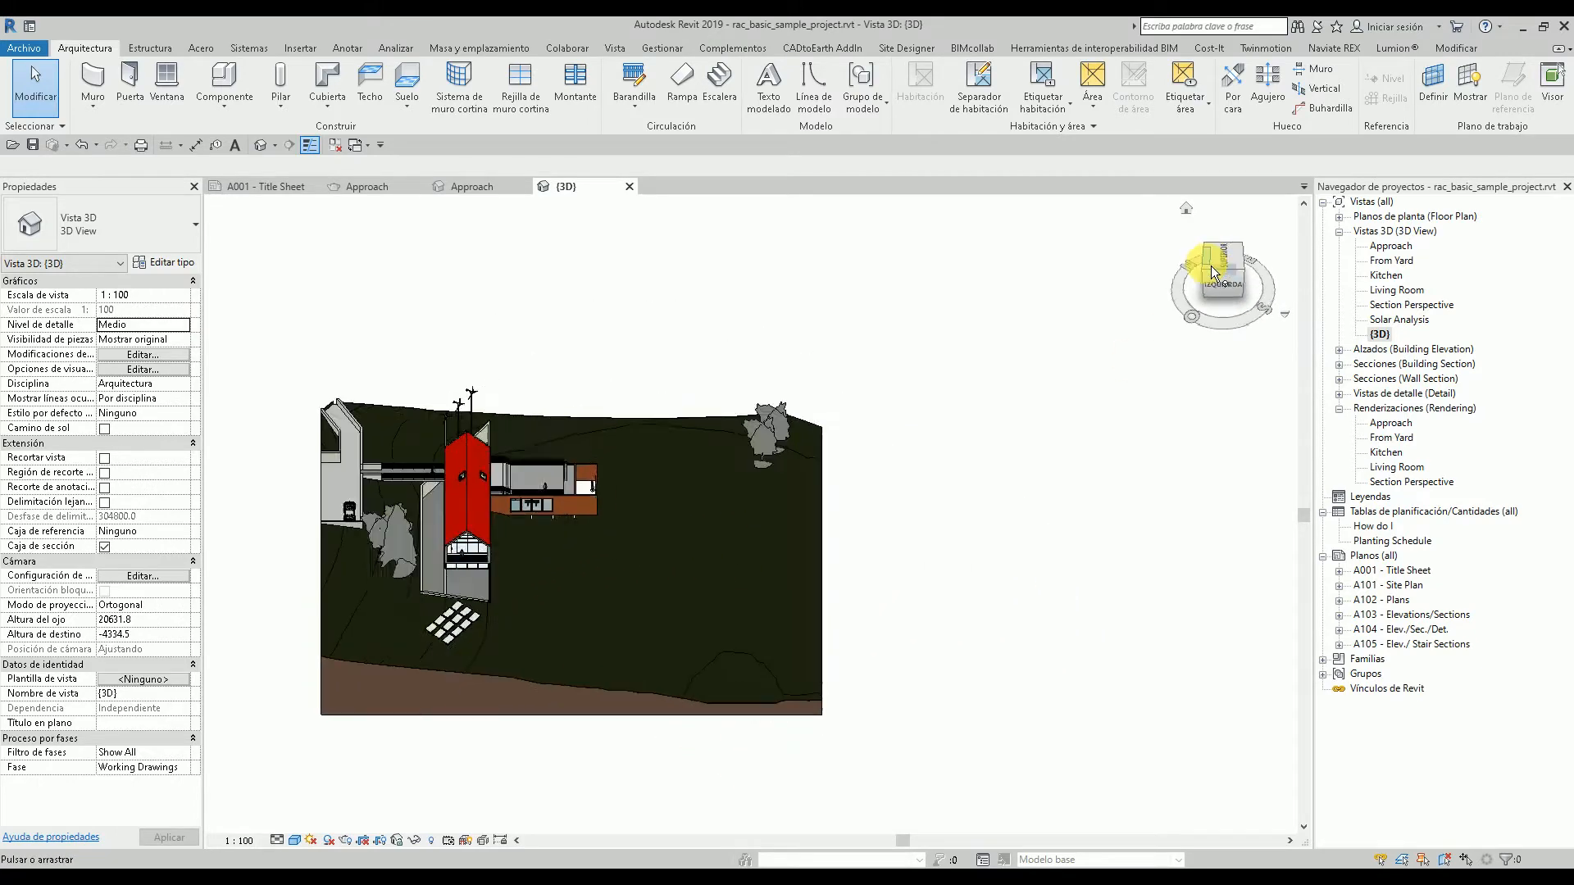
{"action": "left_click", "coordinate": [1209, 272]}
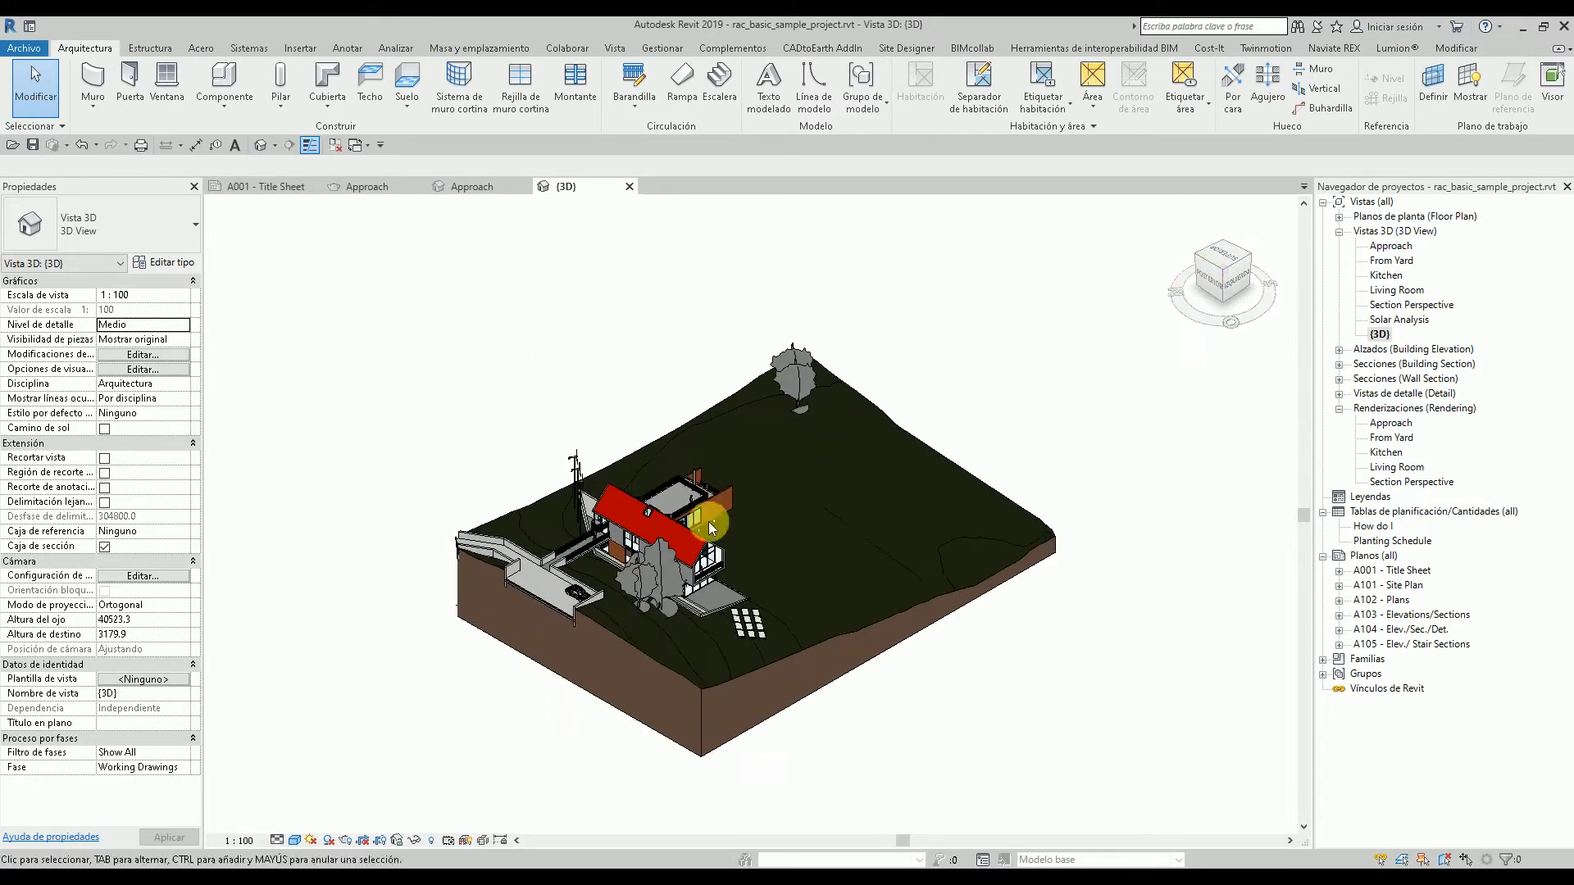
{"action": "scroll", "coordinate": [658, 593], "scroll_direction": "up", "scroll_amount": 3}
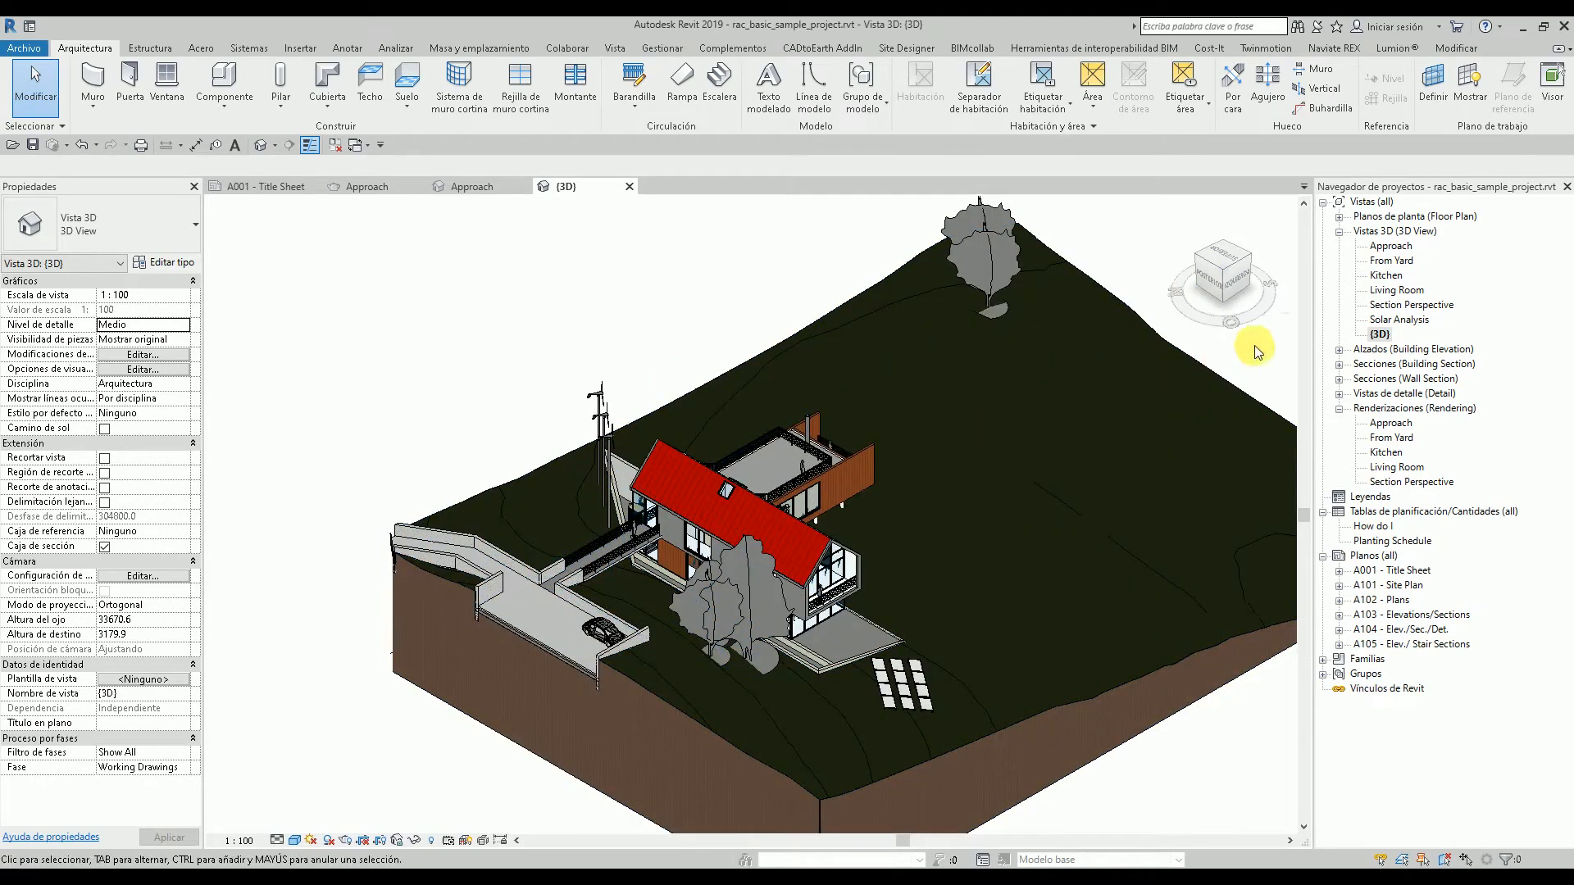
{"action": "left_click", "coordinate": [1285, 316]}
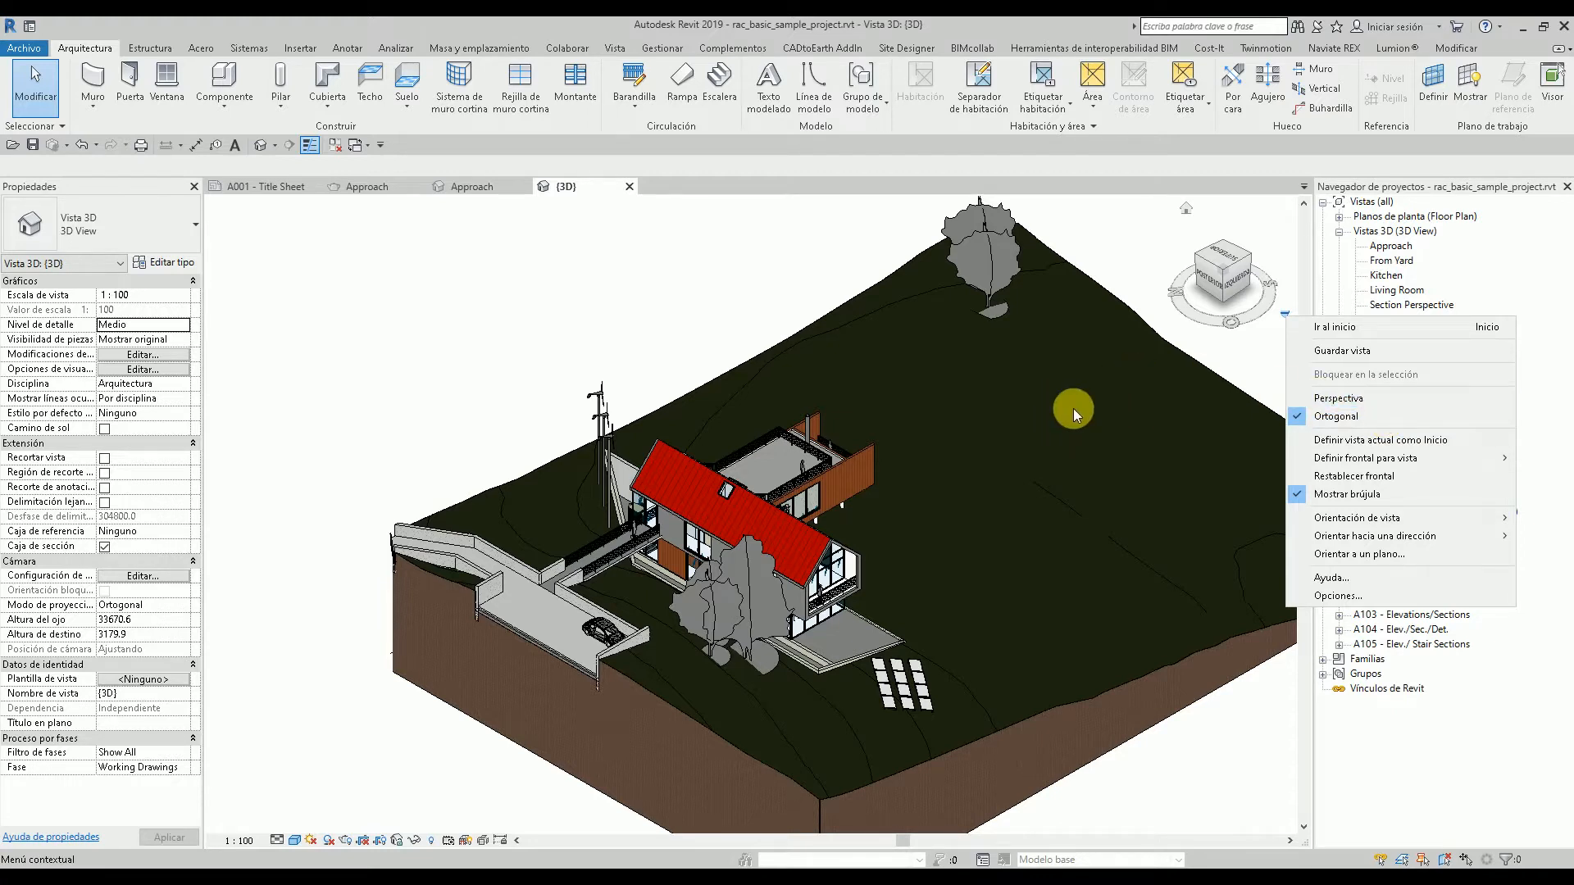
{"action": "left_click", "coordinate": [1091, 326]}
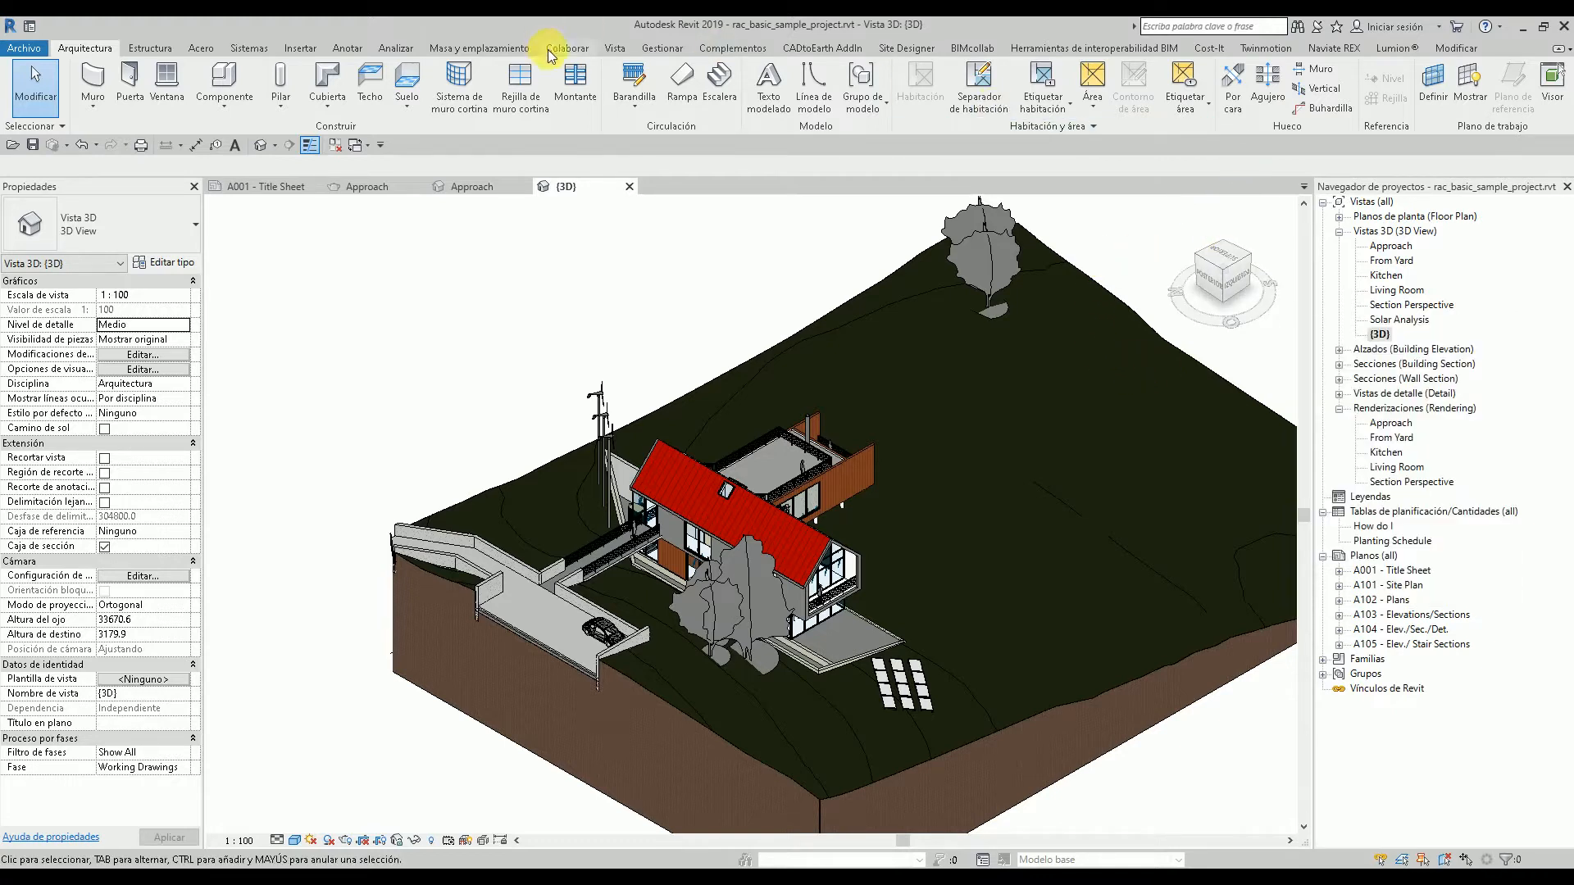
- Enable the Barra de navegación in the user interface options and close the steering wheel
{"action": "left_click", "coordinate": [613, 49]}
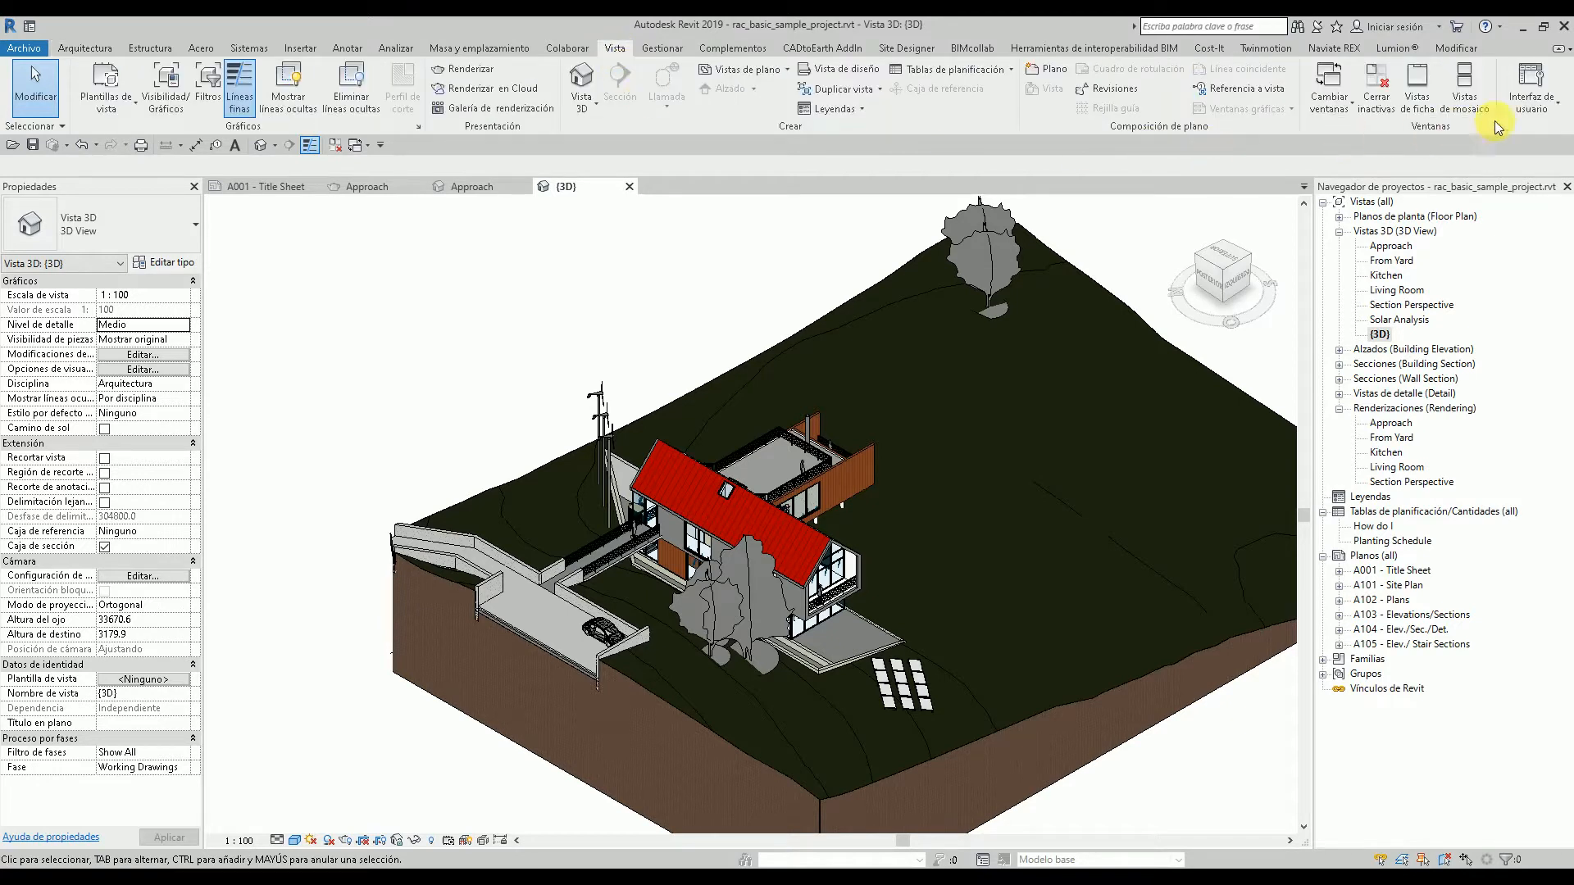
{"action": "left_click", "coordinate": [1554, 112]}
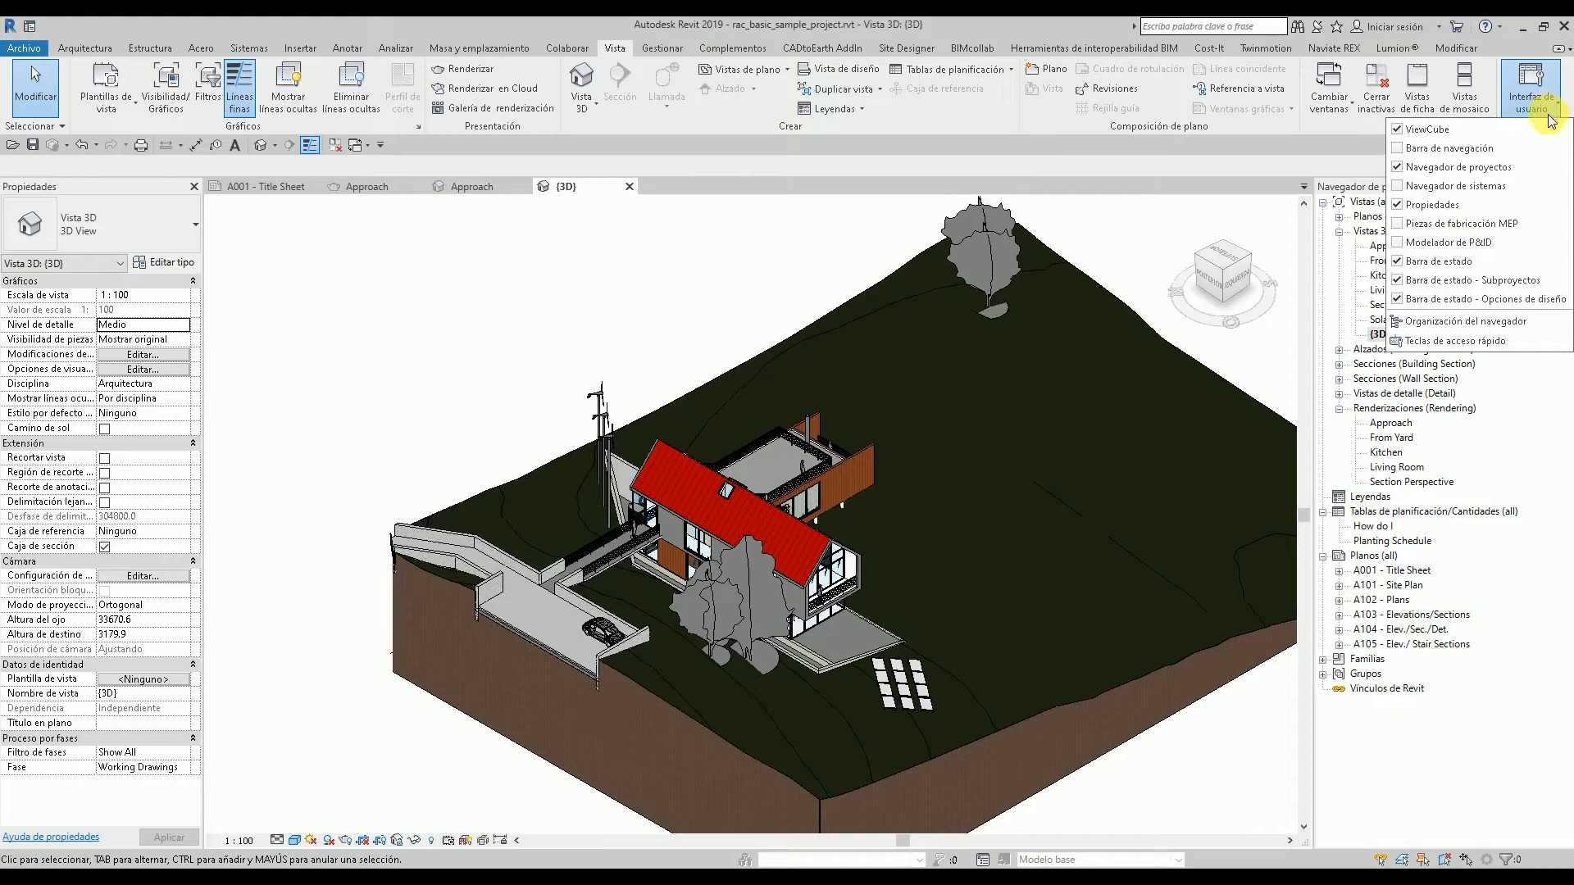
{"action": "left_click", "coordinate": [1400, 152]}
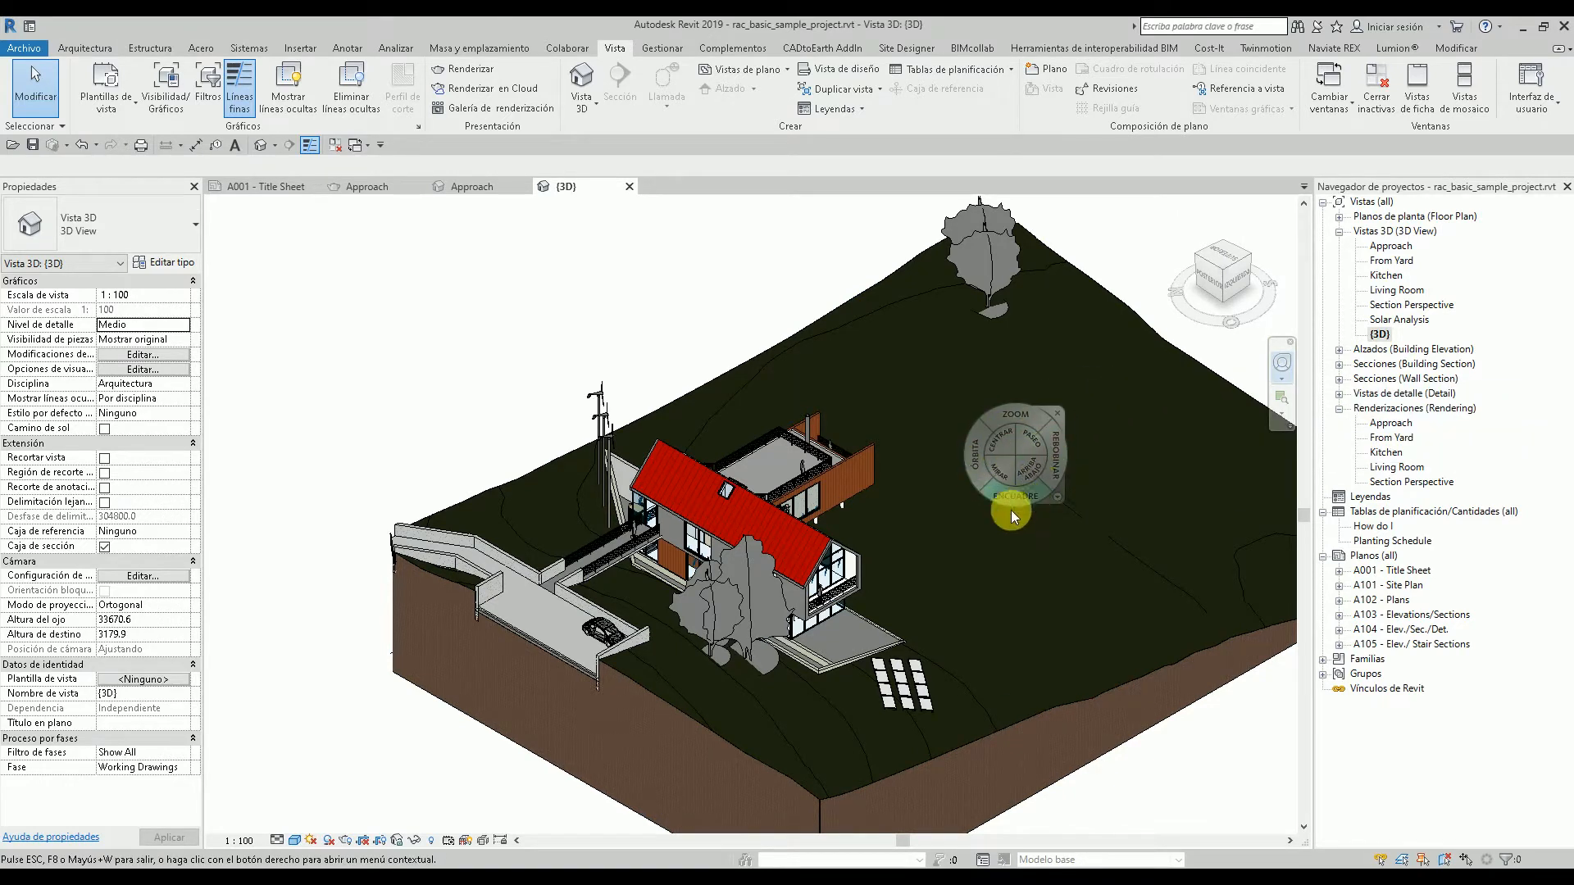
{"action": "left_click", "coordinate": [1057, 419]}
- Expand the floor plan list and open the Level 1 and Level 2 plans
{"action": "left_click", "coordinate": [1338, 217]}
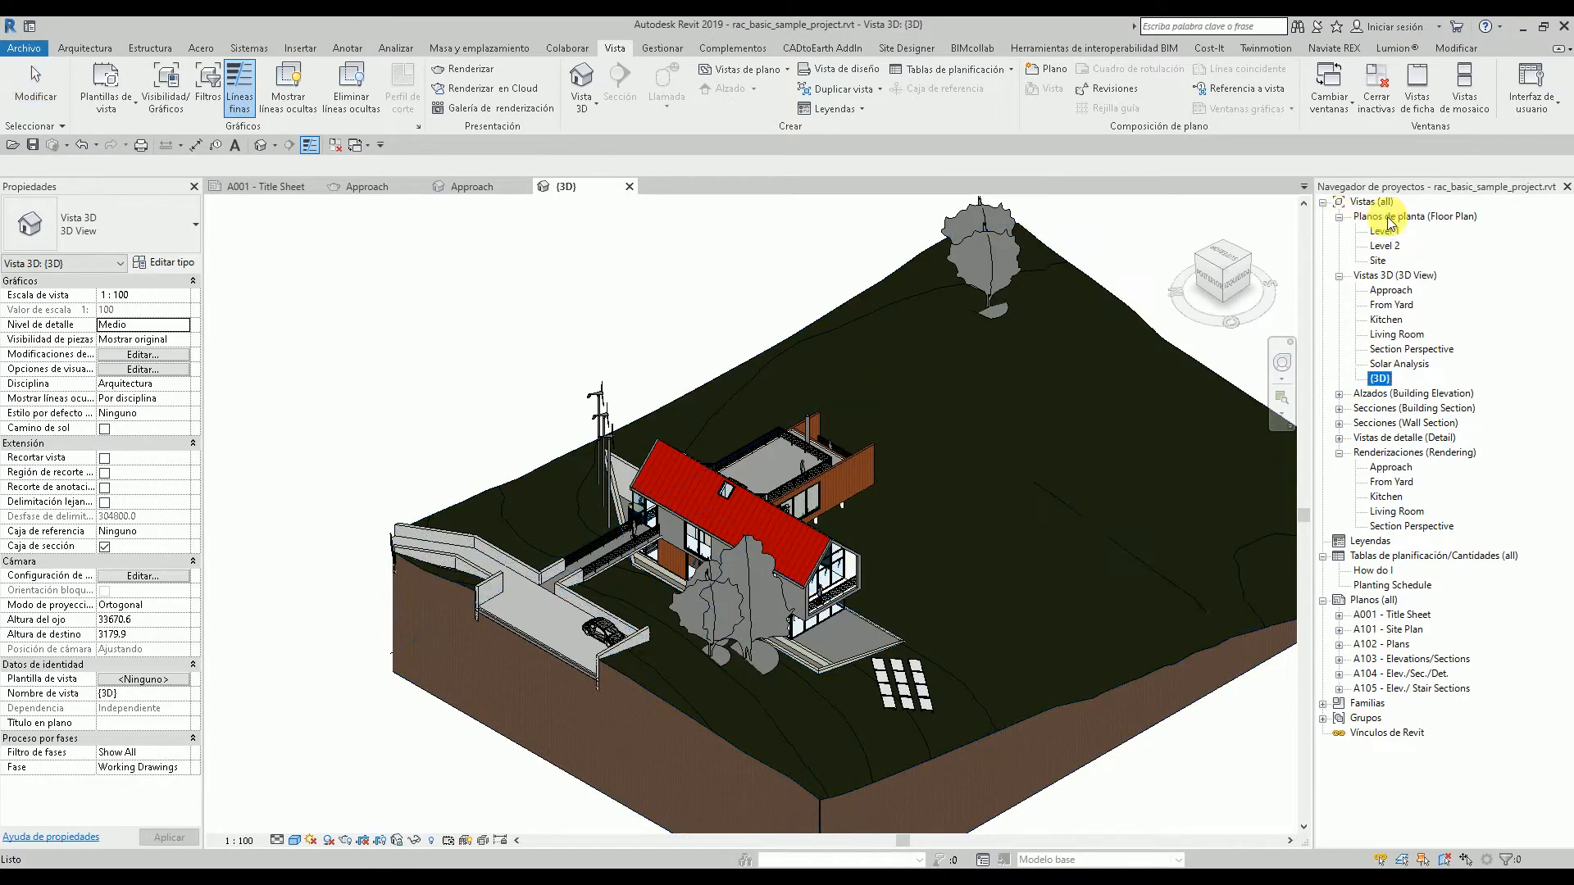
{"action": "double_click", "coordinate": [1385, 231]}
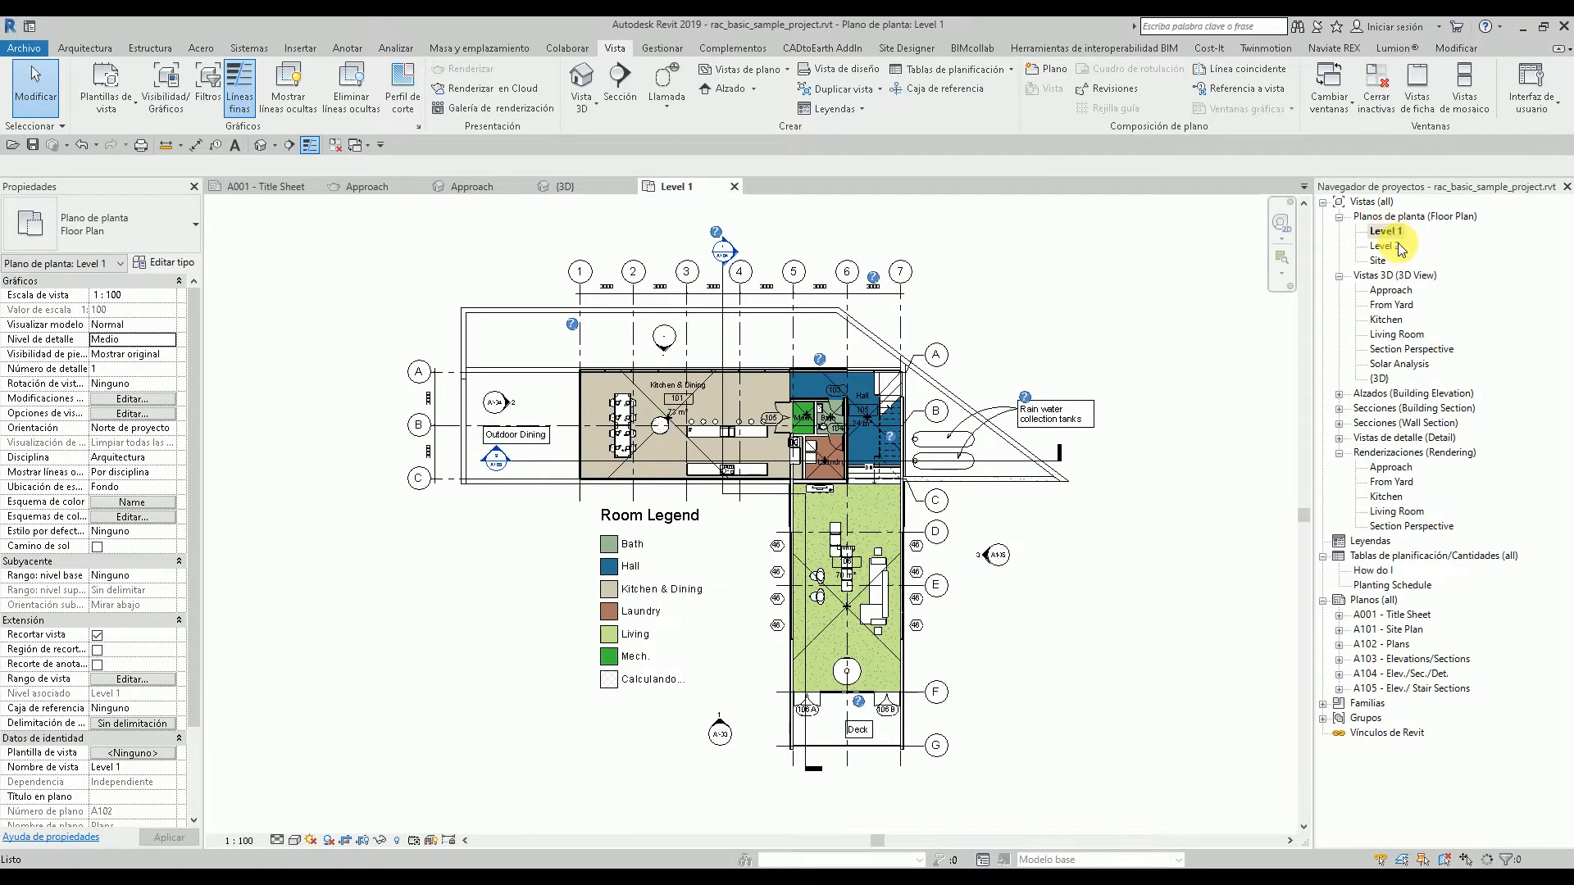
{"action": "double_click", "coordinate": [1388, 246]}
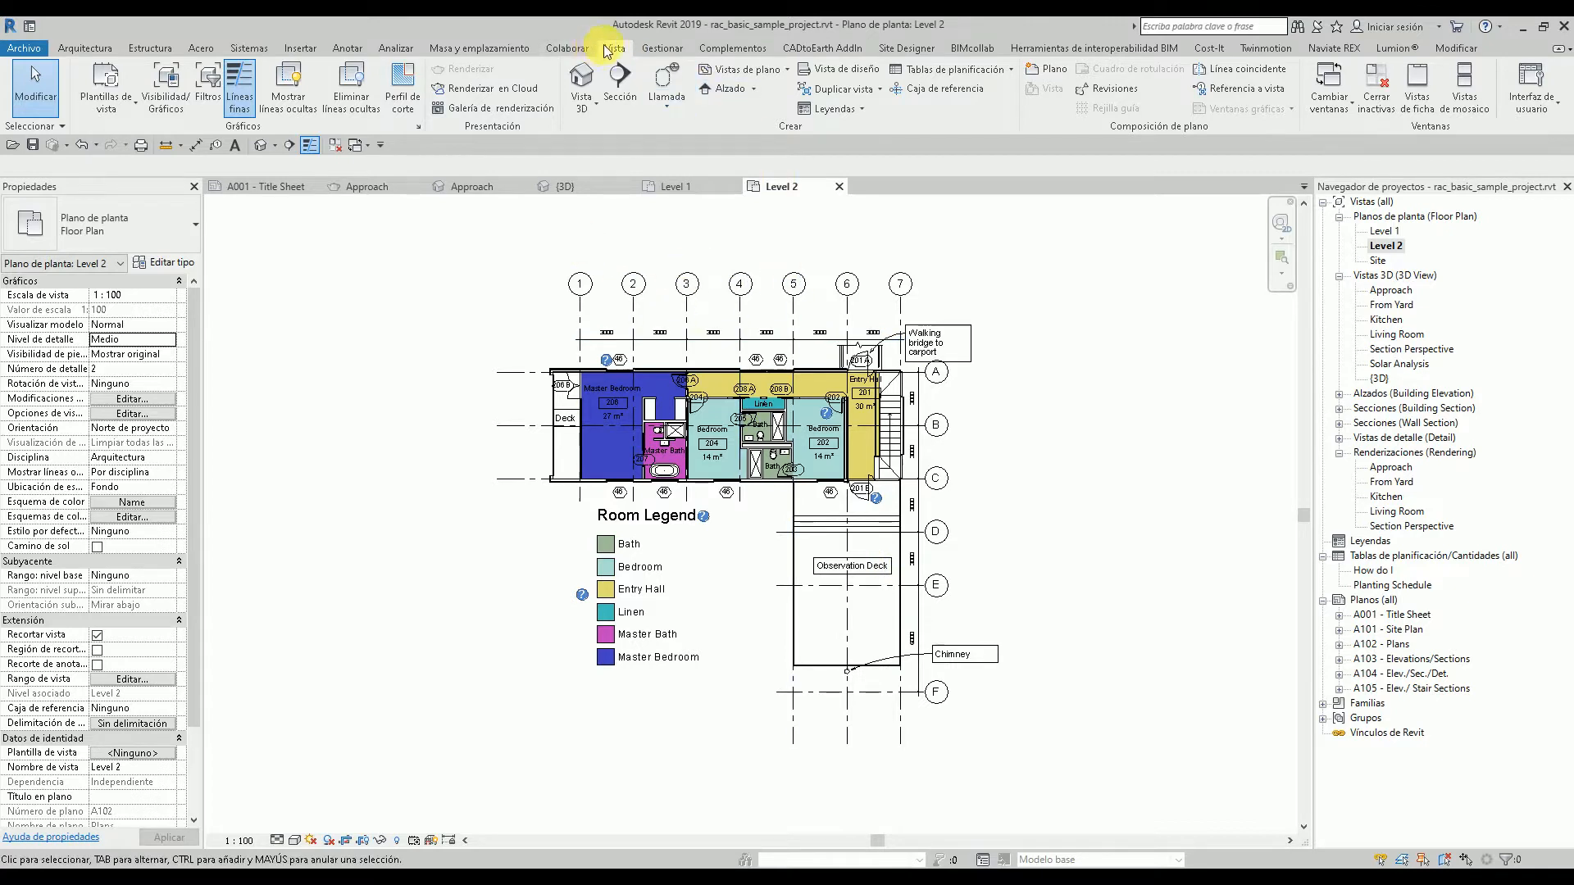
- Create a camera perspective view from Level 2 with a 1750 offset, standing on the Observation Deck and aimed past the house's Master Bedroom end
{"action": "left_click", "coordinate": [597, 110]}
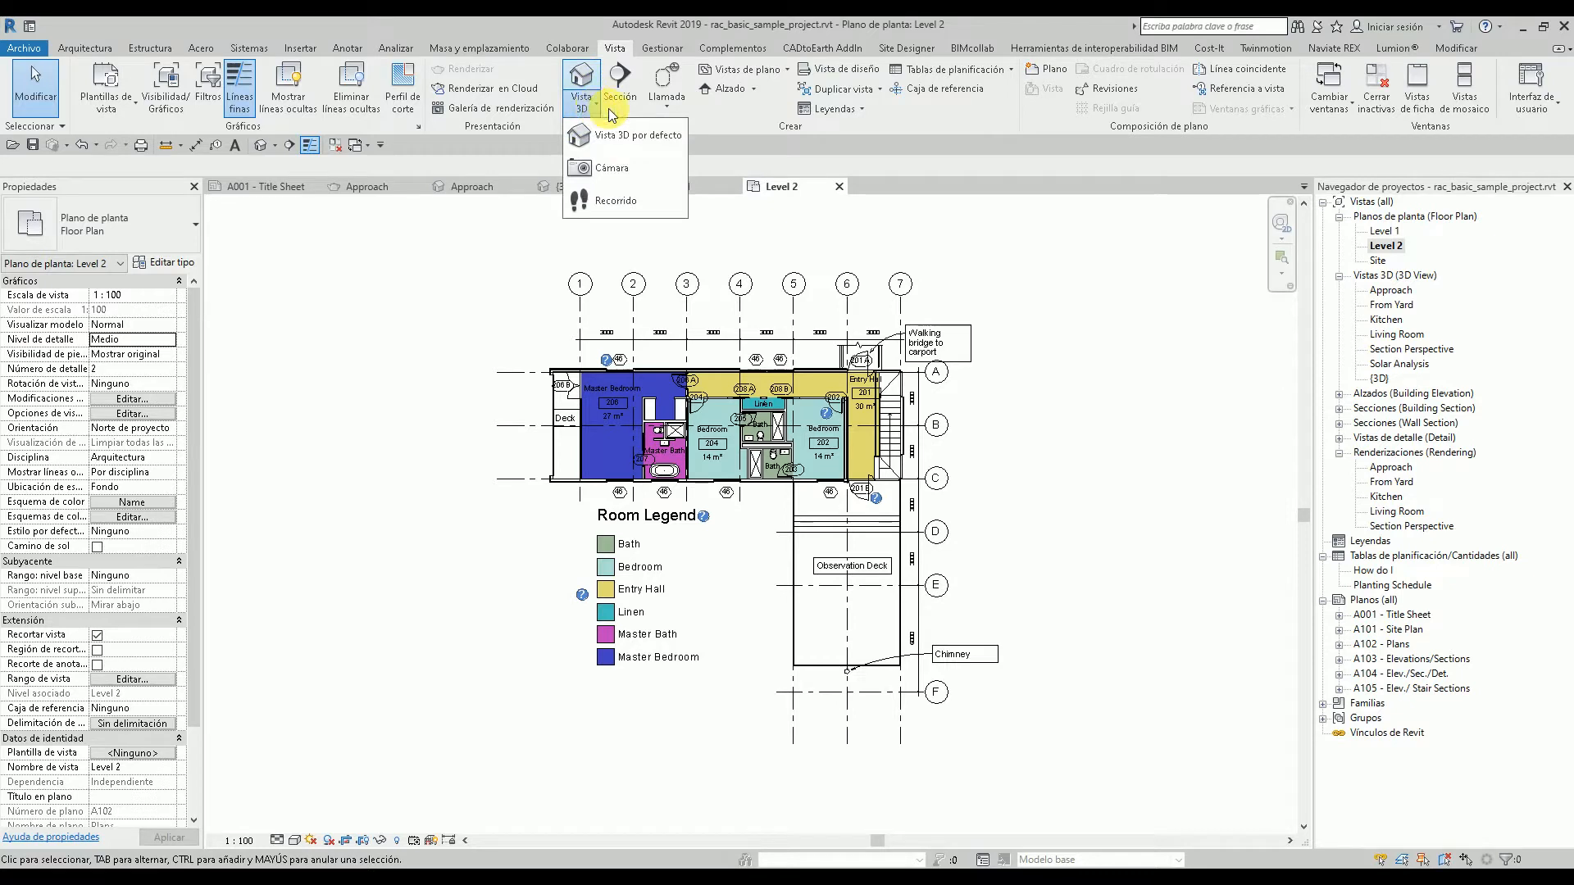
{"action": "left_click", "coordinate": [609, 170]}
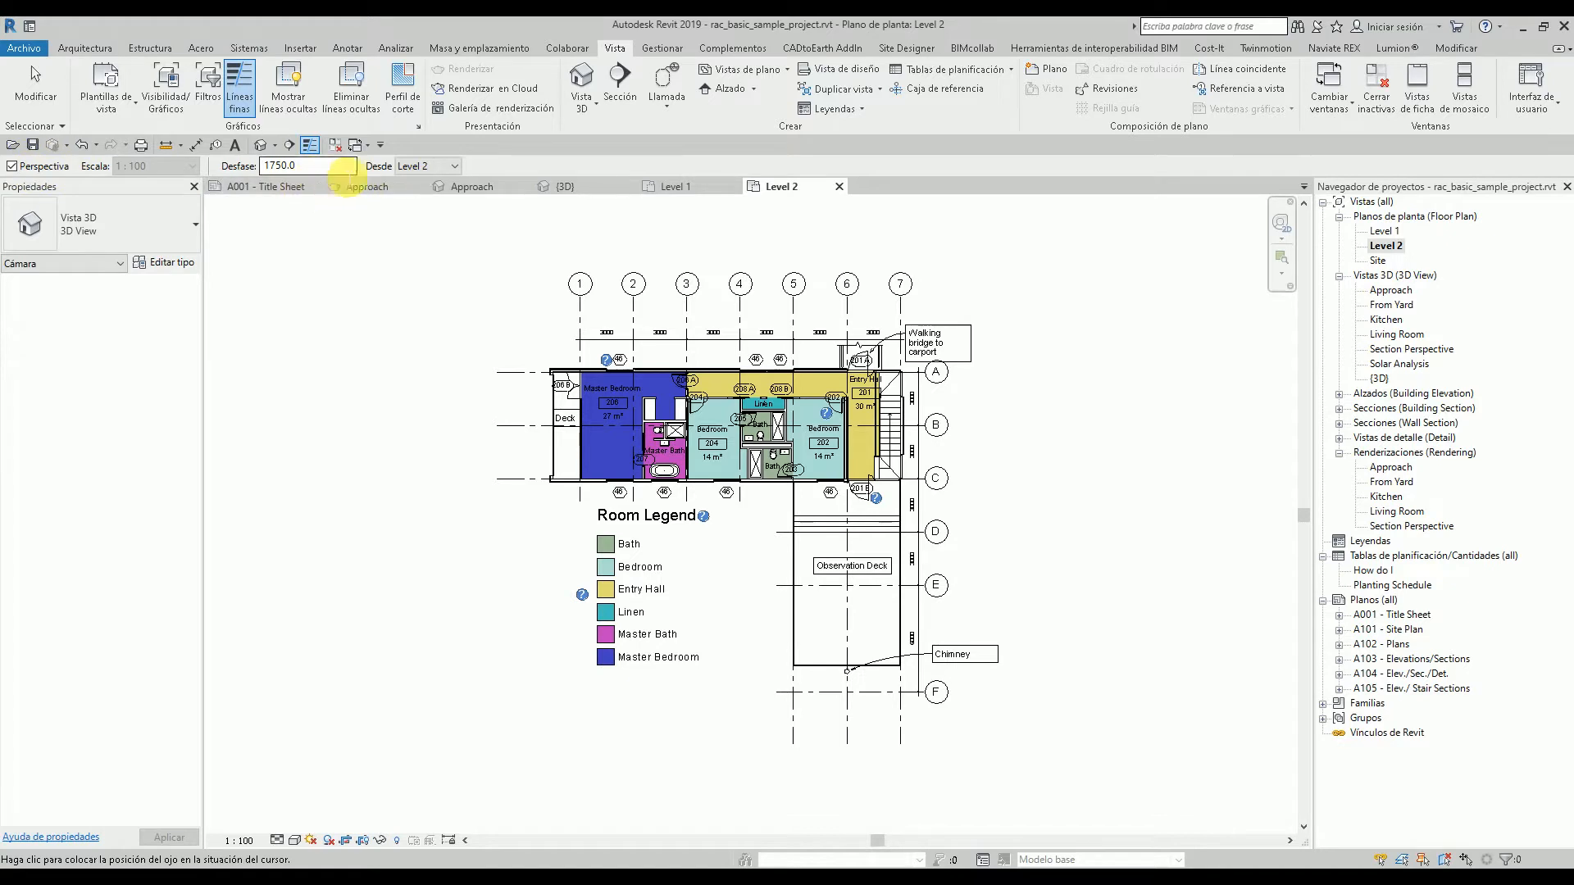
{"action": "left_click", "coordinate": [885, 637]}
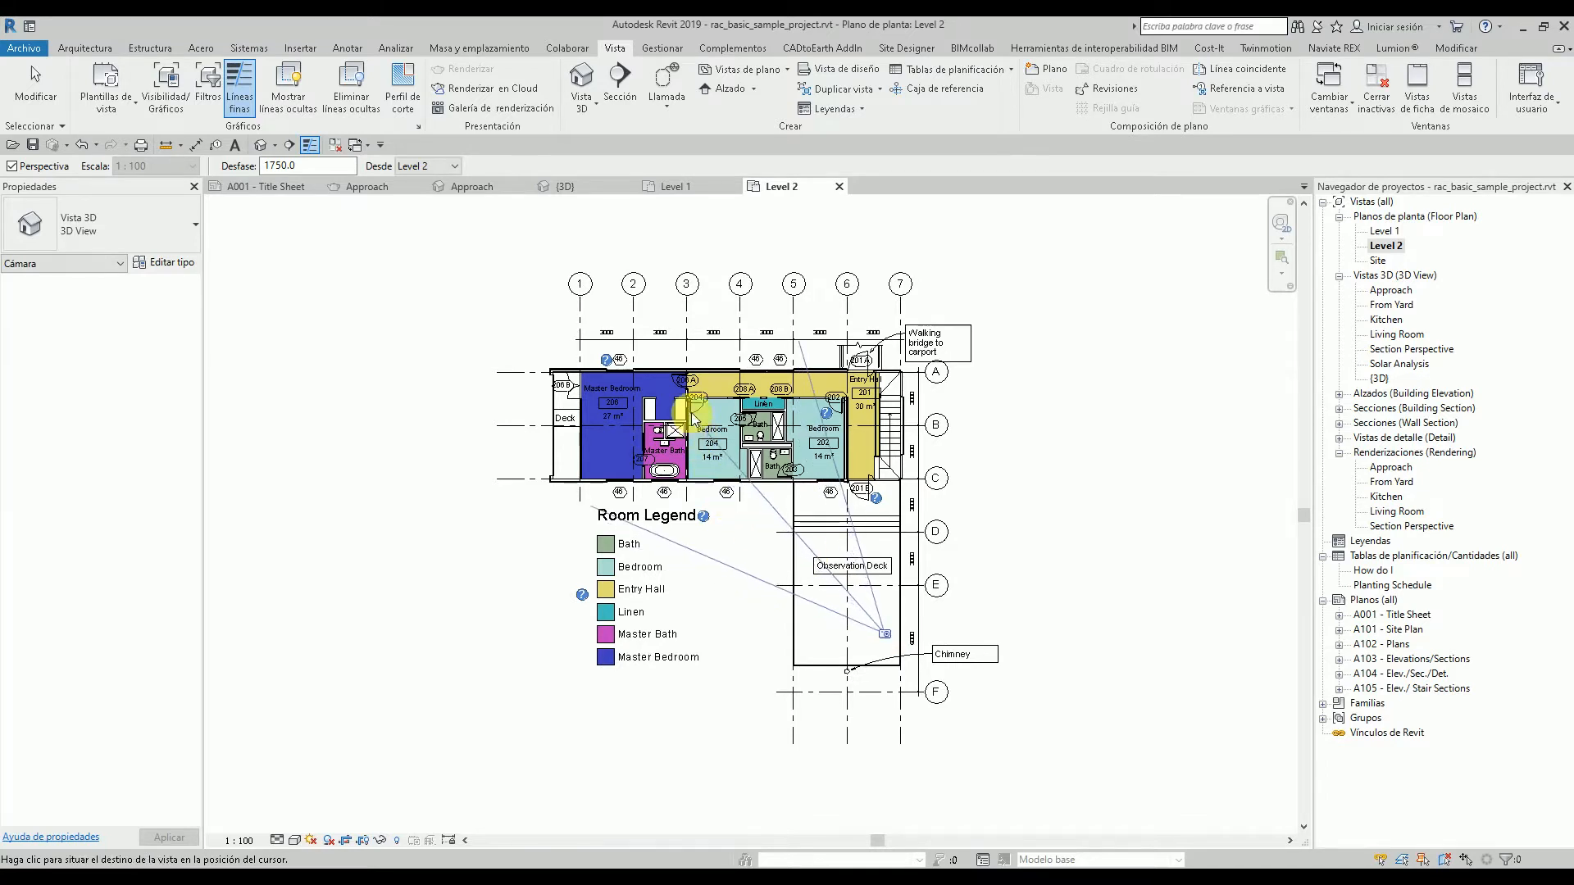
{"action": "left_click", "coordinate": [647, 330]}
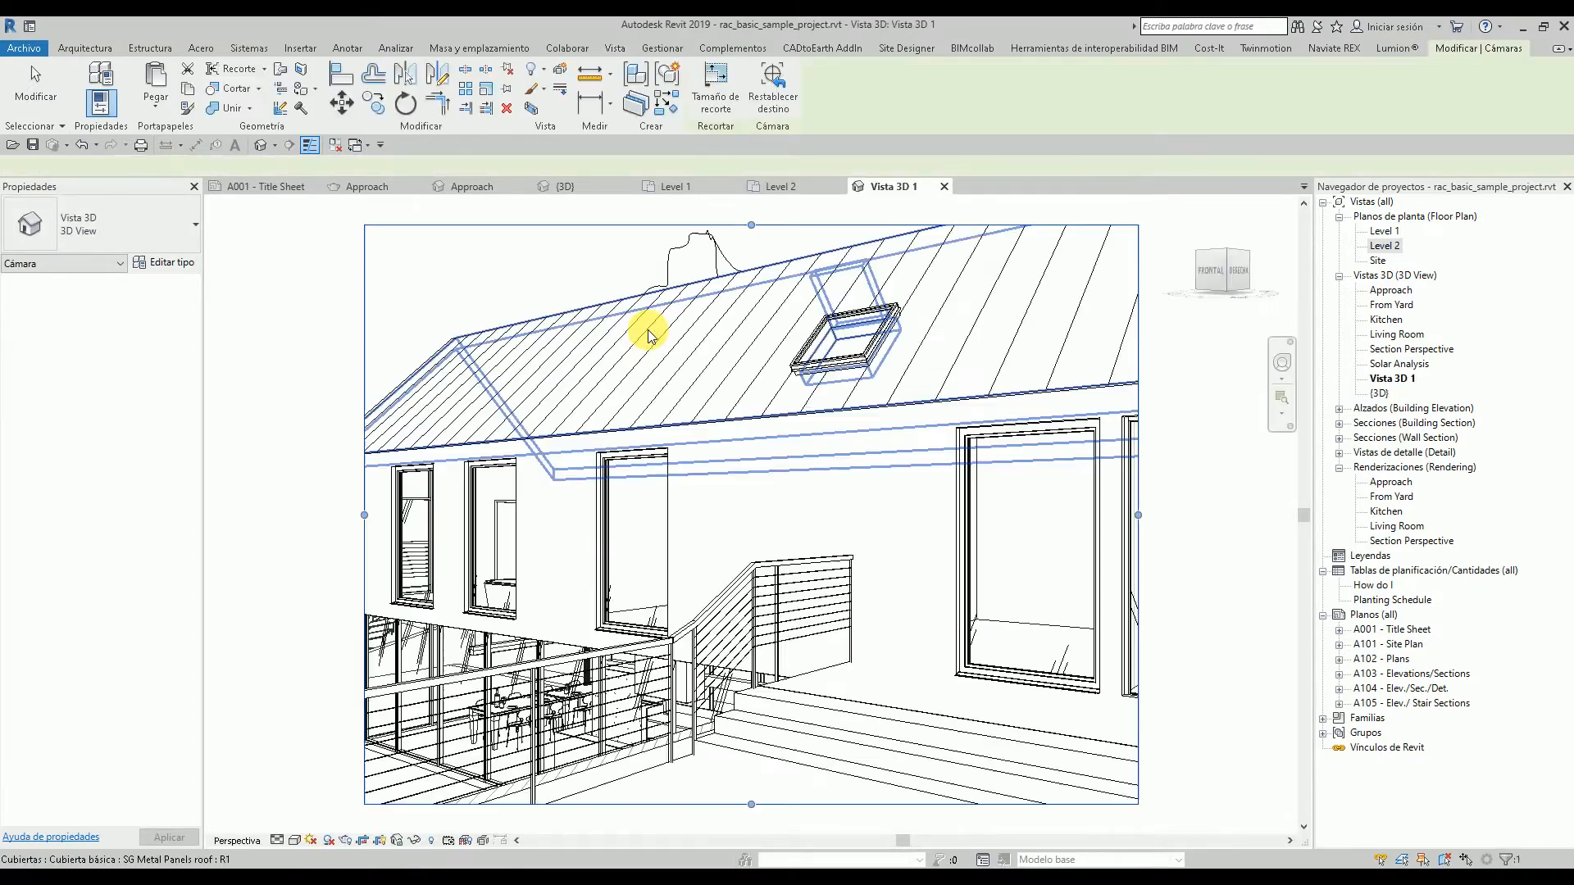
- Set the camera view's crop region to 297 mm wide by 210 mm high, keeping the field of view option
{"action": "scroll", "coordinate": [773, 393], "scroll_direction": "down", "scroll_amount": 2}
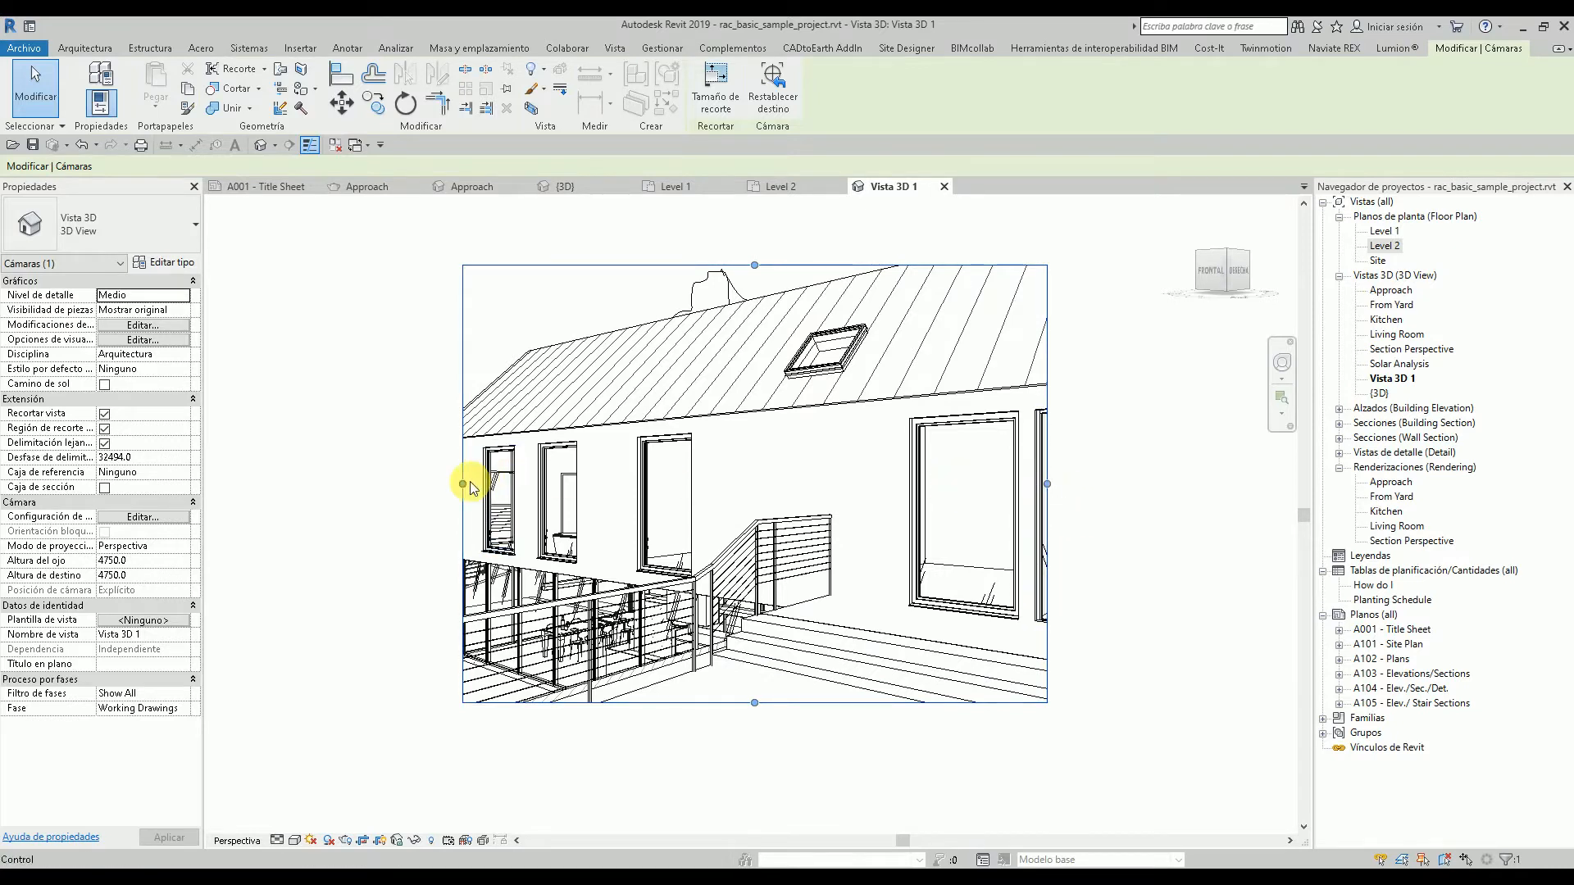
{"action": "left_click", "coordinate": [731, 93]}
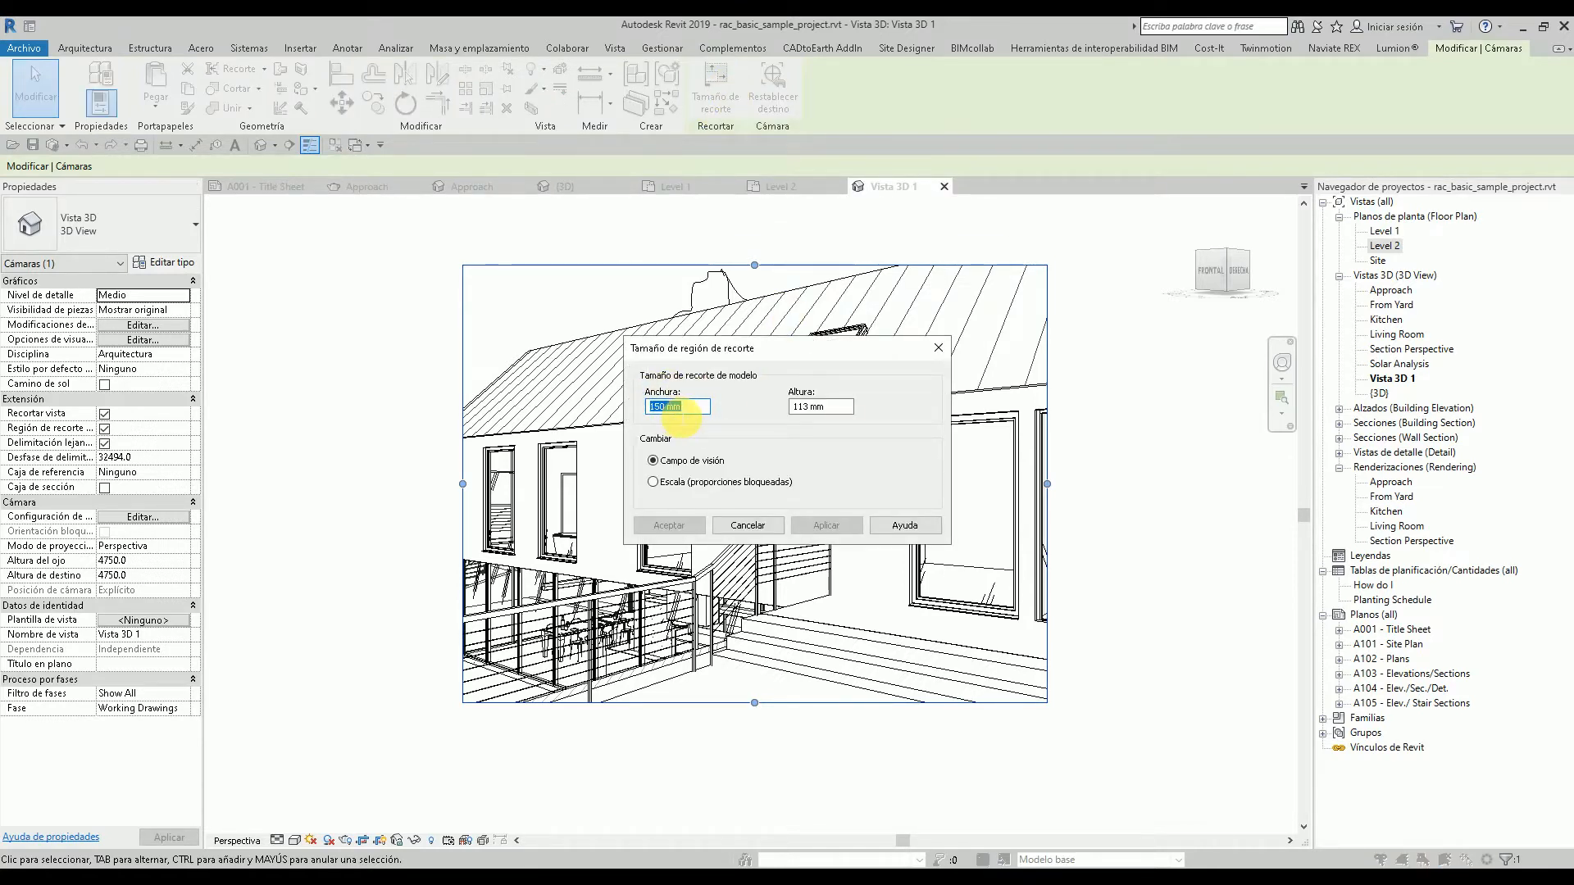
{"action": "left_click_drag", "start_coordinate": [666, 408], "coordinate": [628, 415]}
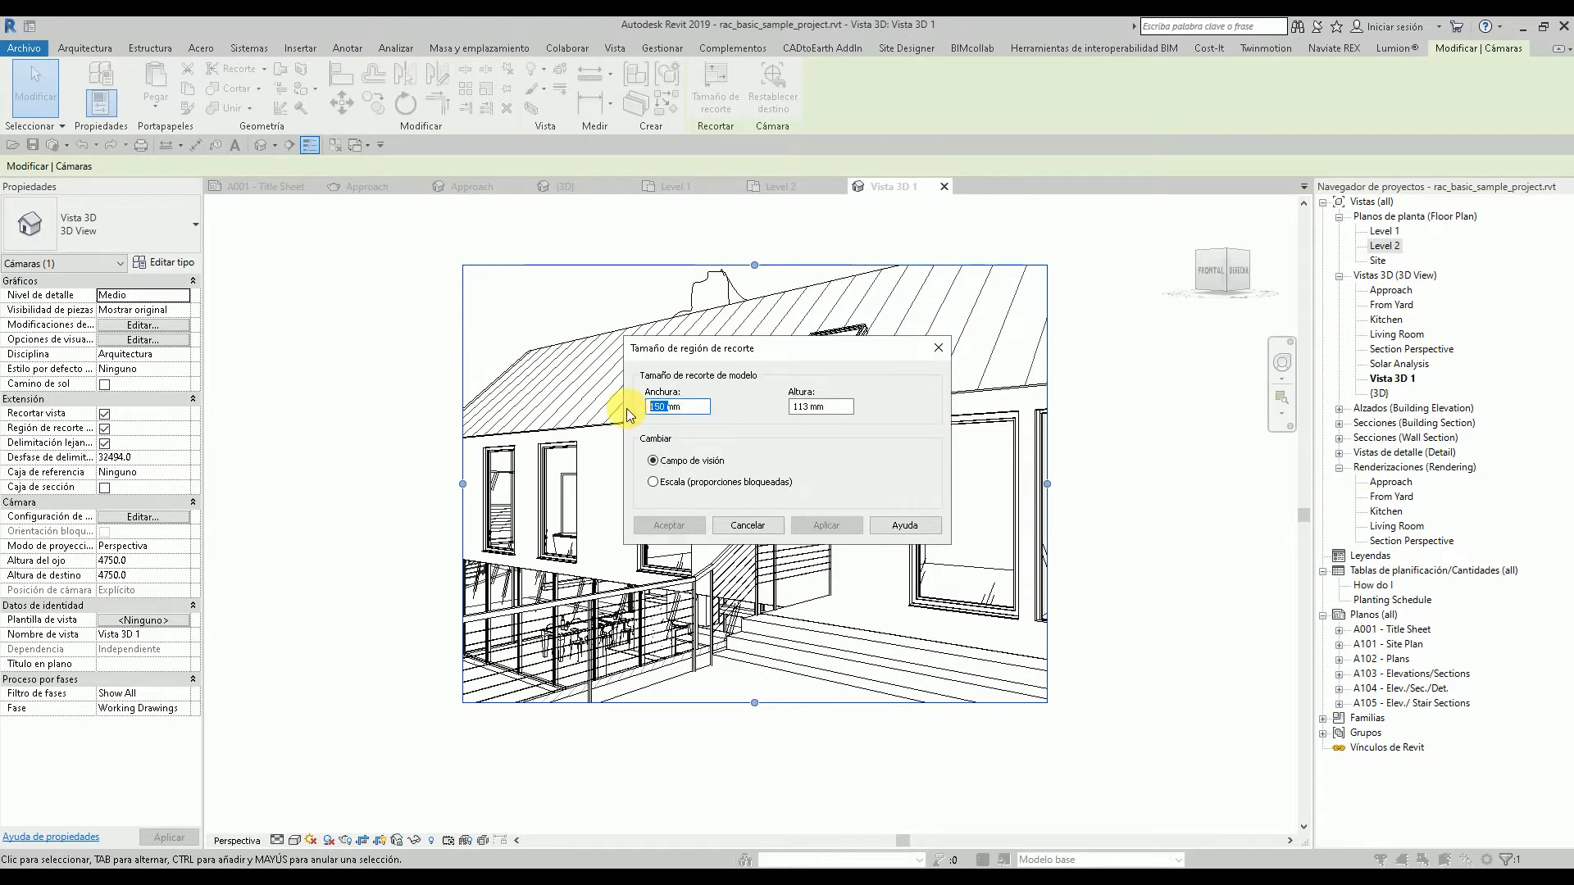
{"action": "type", "text": "297"}
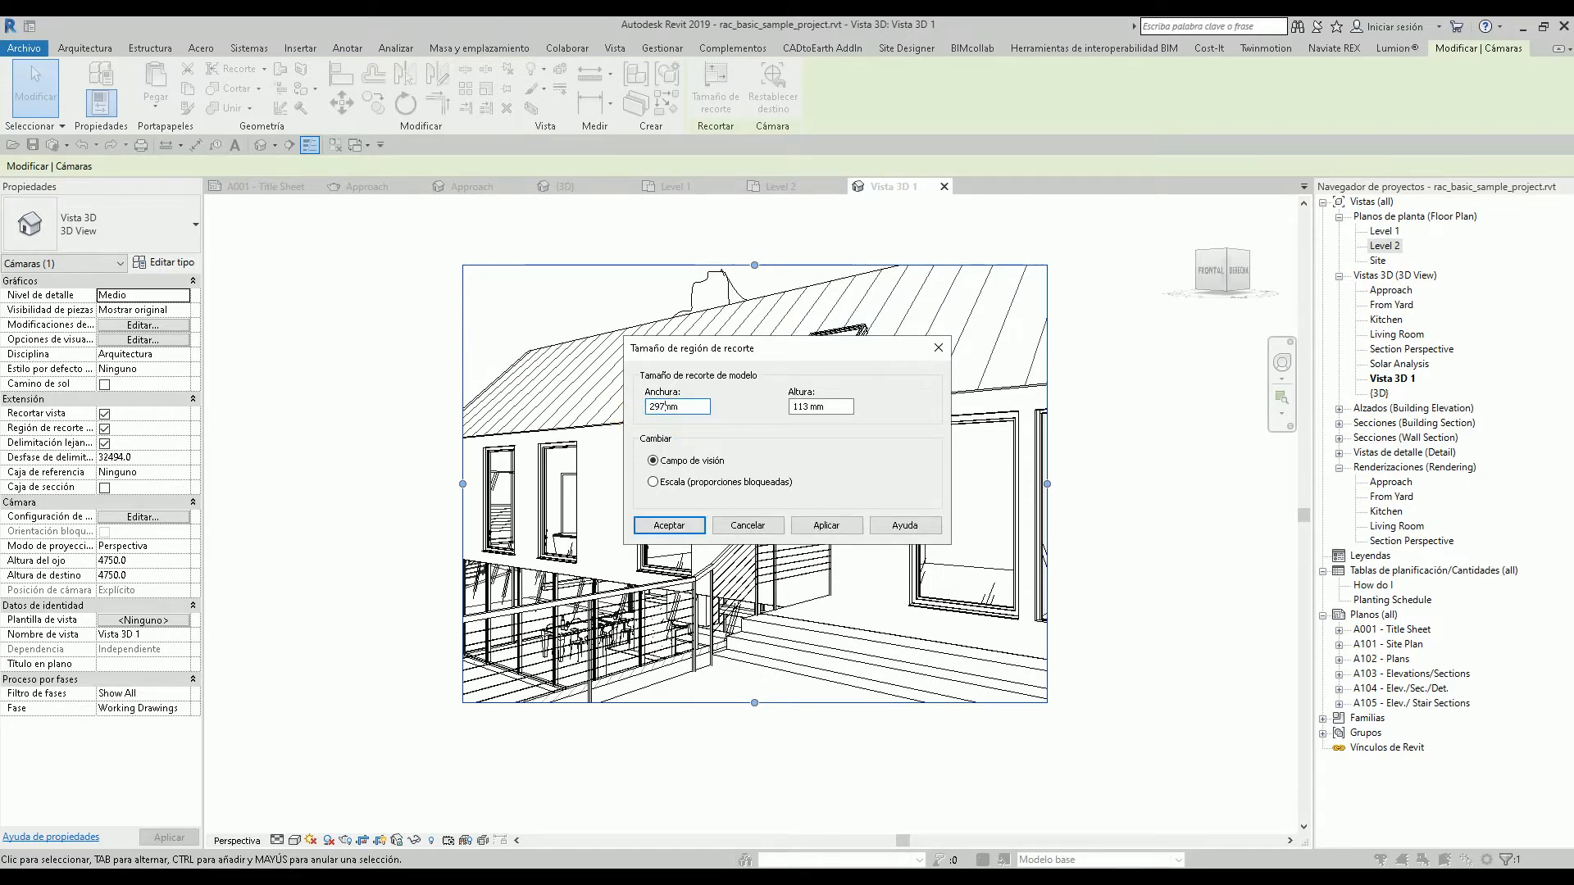
{"action": "double_click", "coordinate": [800, 406]}
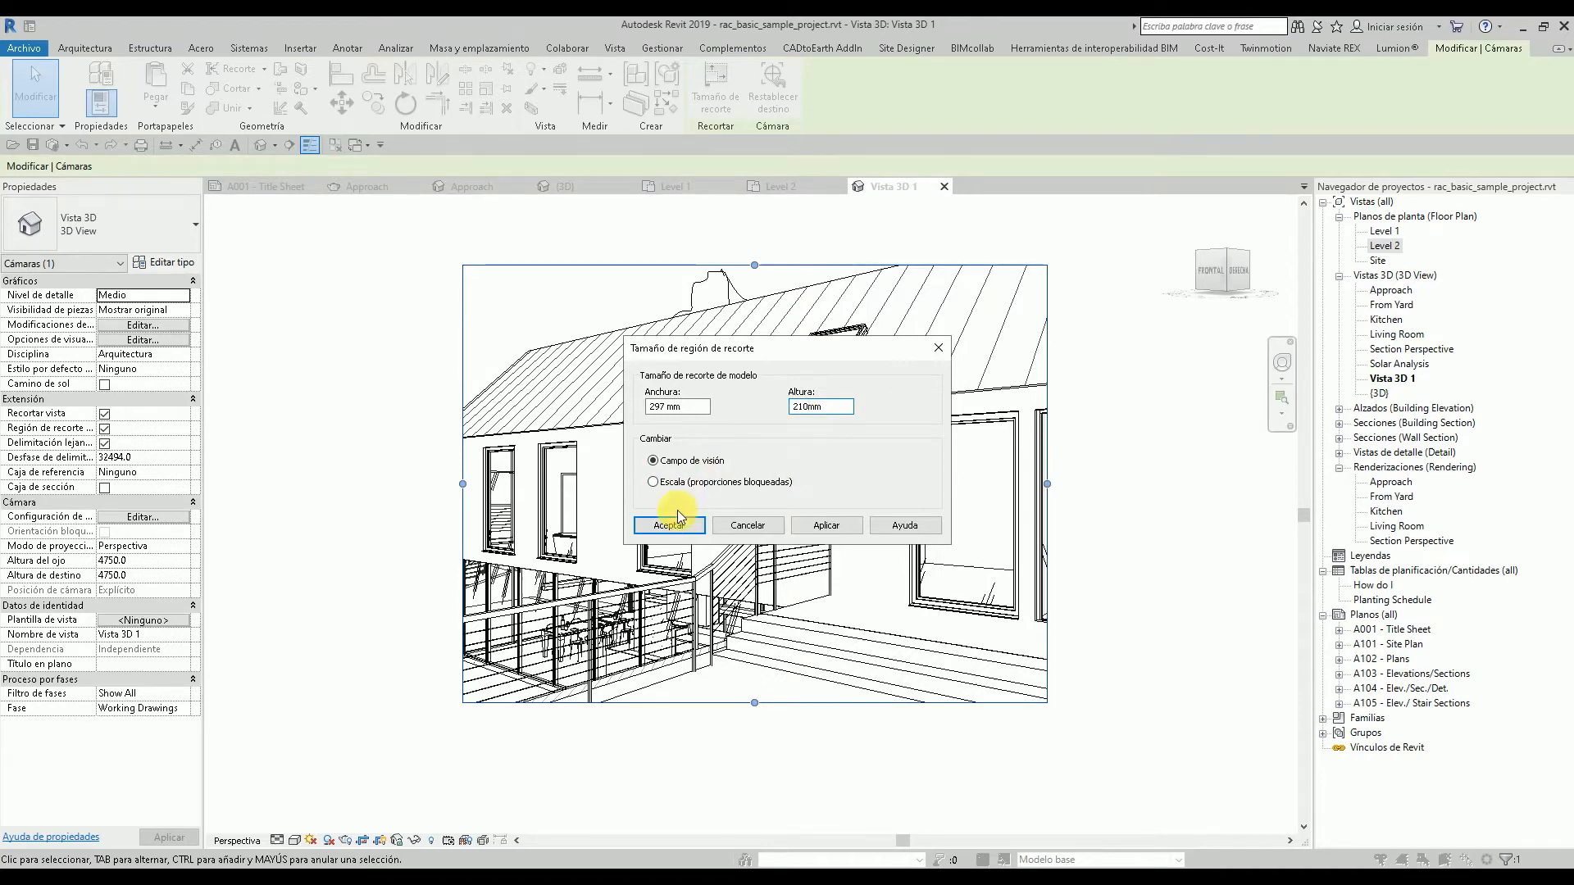
{"action": "left_click", "coordinate": [818, 528]}
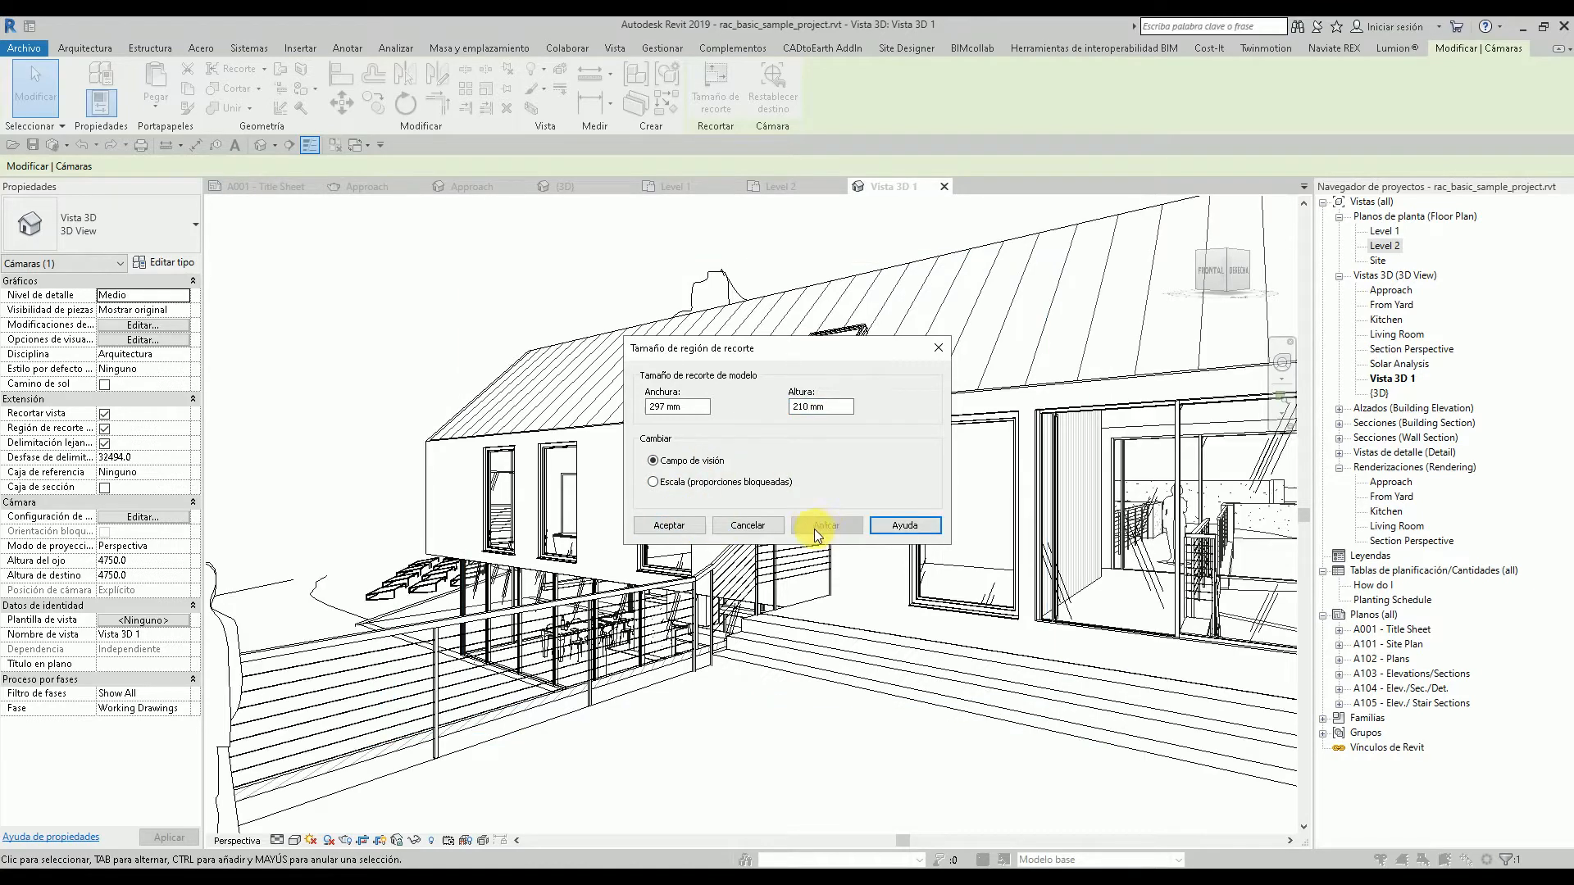
{"action": "left_click", "coordinate": [676, 525]}
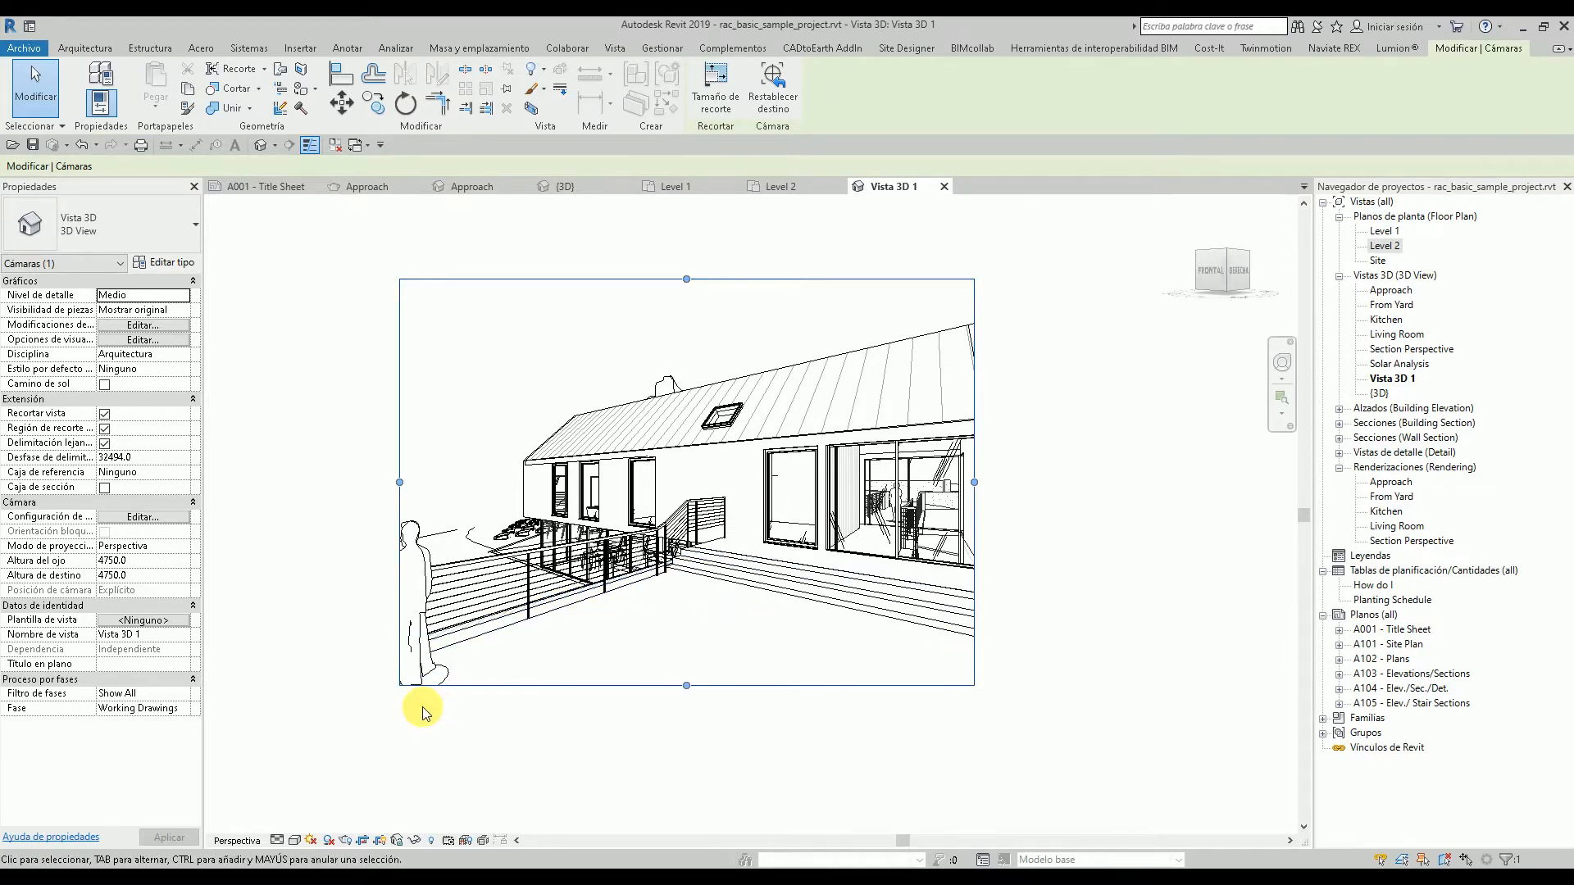
- Try camera target heights of 6000 and 2000 for the perspective view
{"action": "mouse_move", "coordinate": [32, 568]}
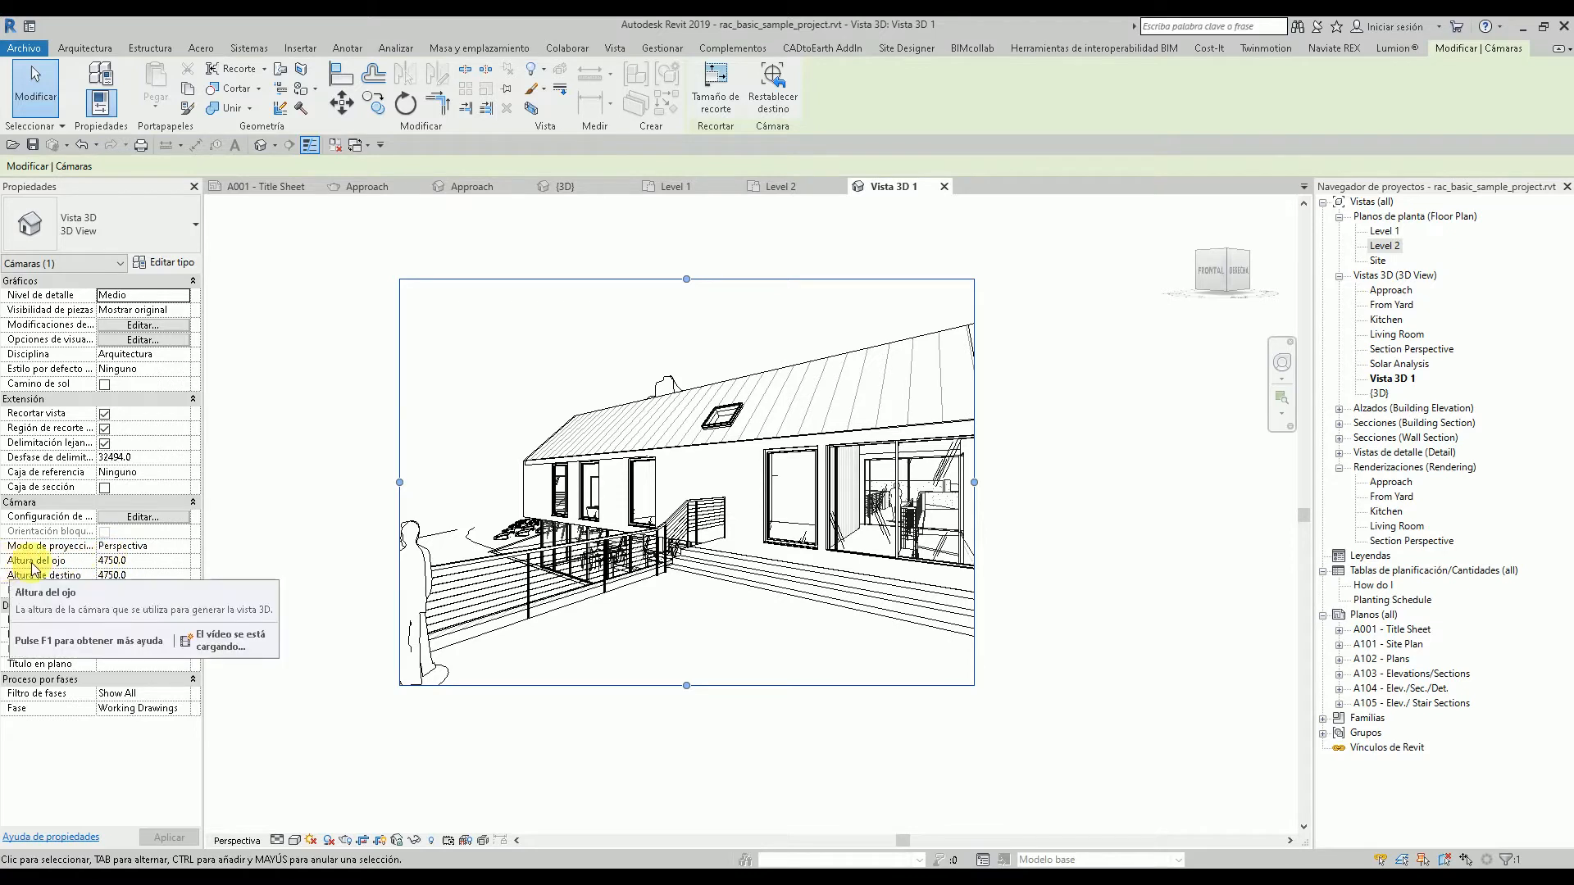
{"action": "left_click", "coordinate": [144, 565]}
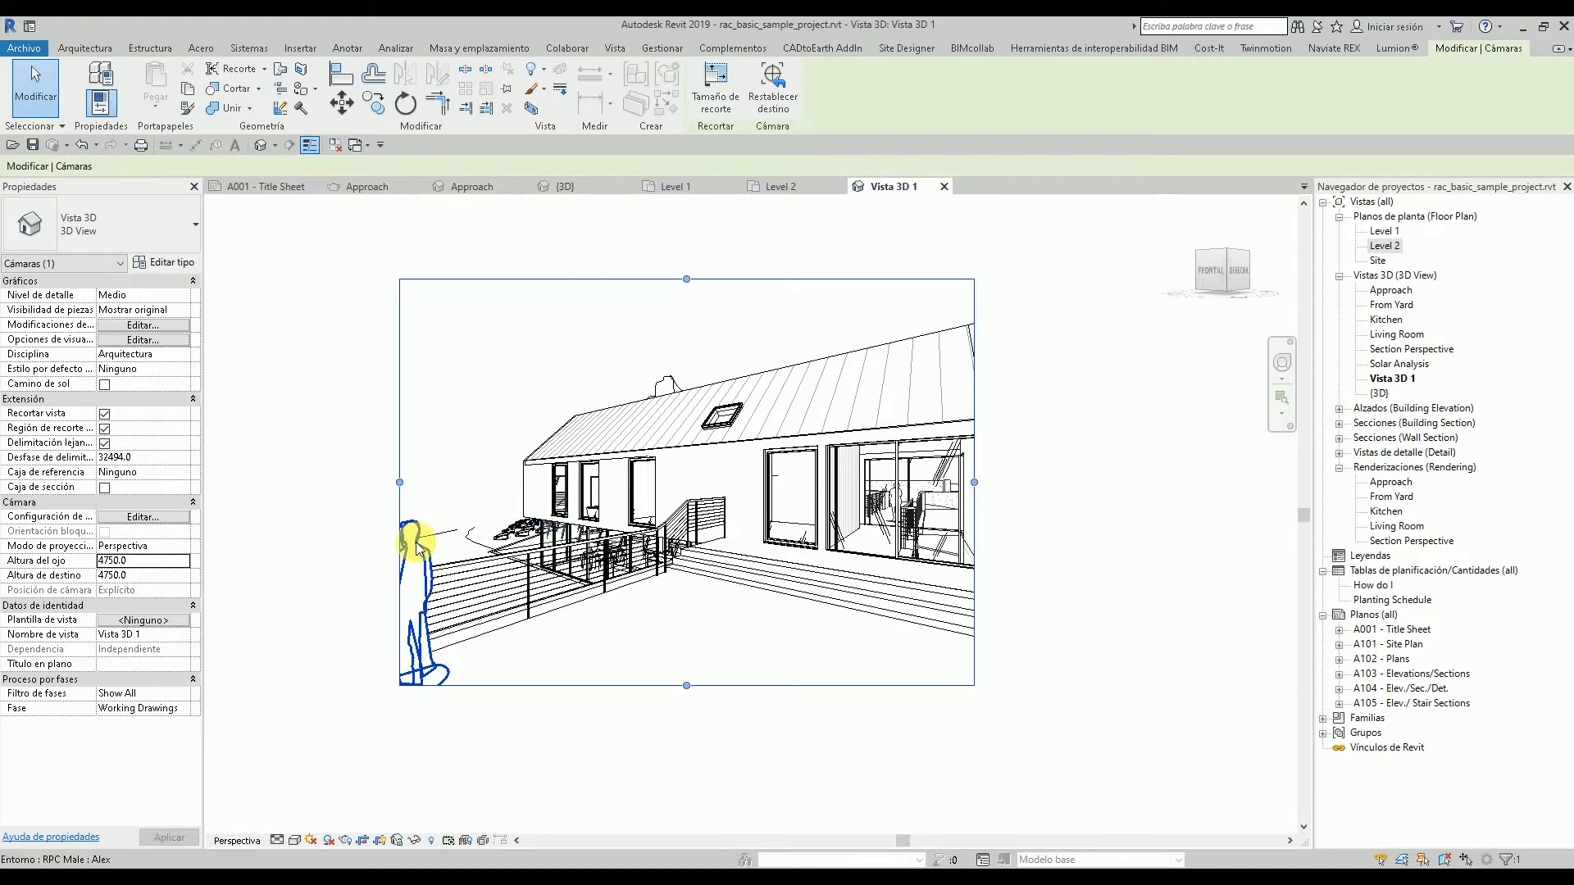
{"action": "left_click", "coordinate": [144, 576]}
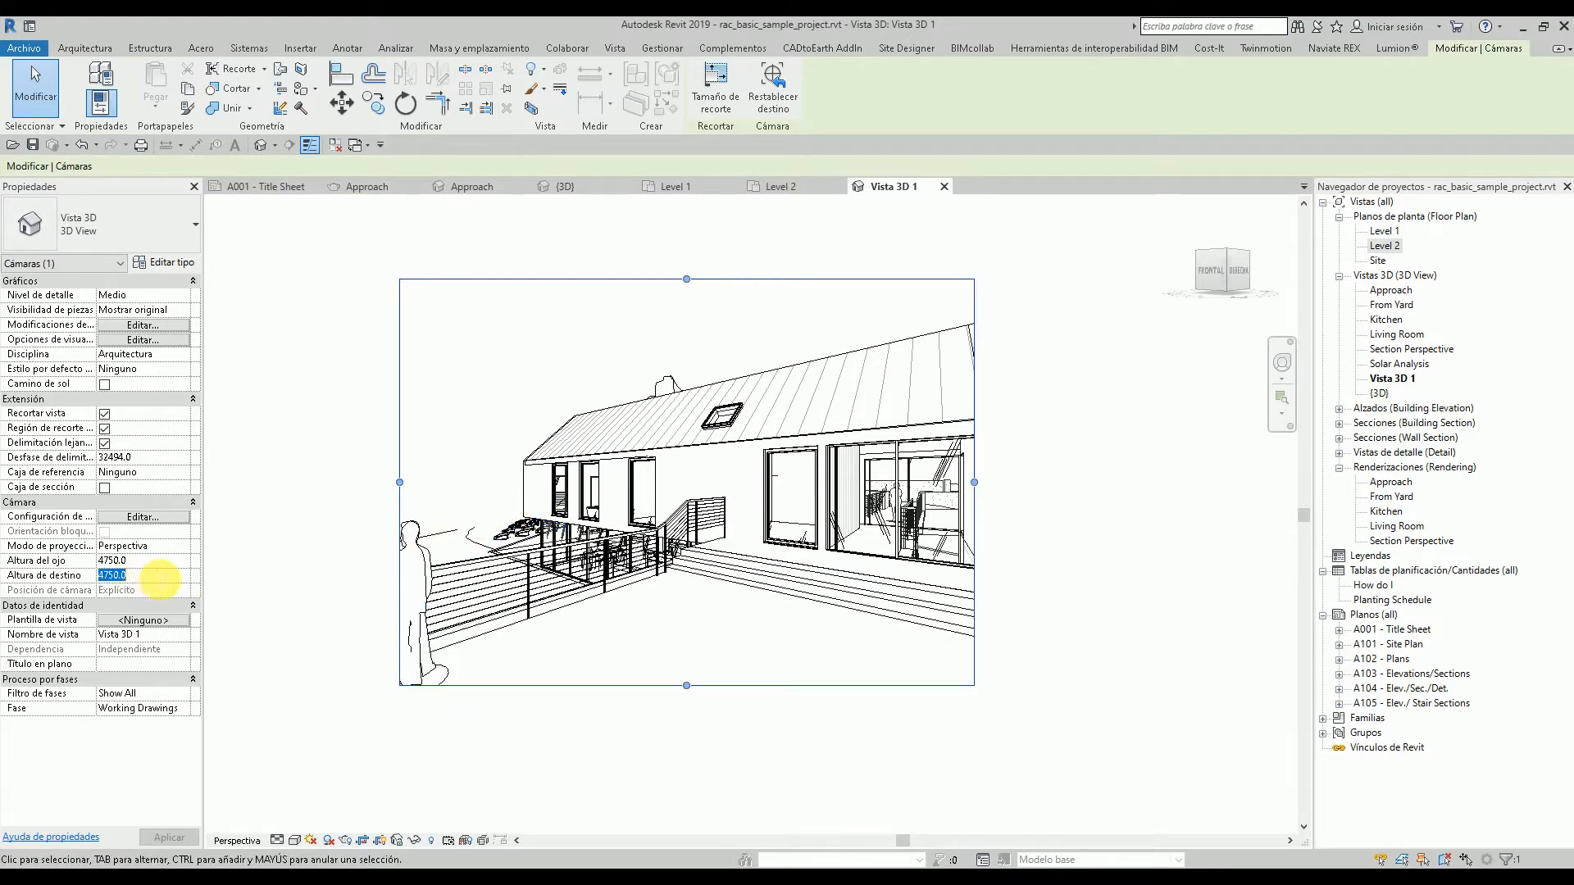
{"action": "type", "text": "600"}
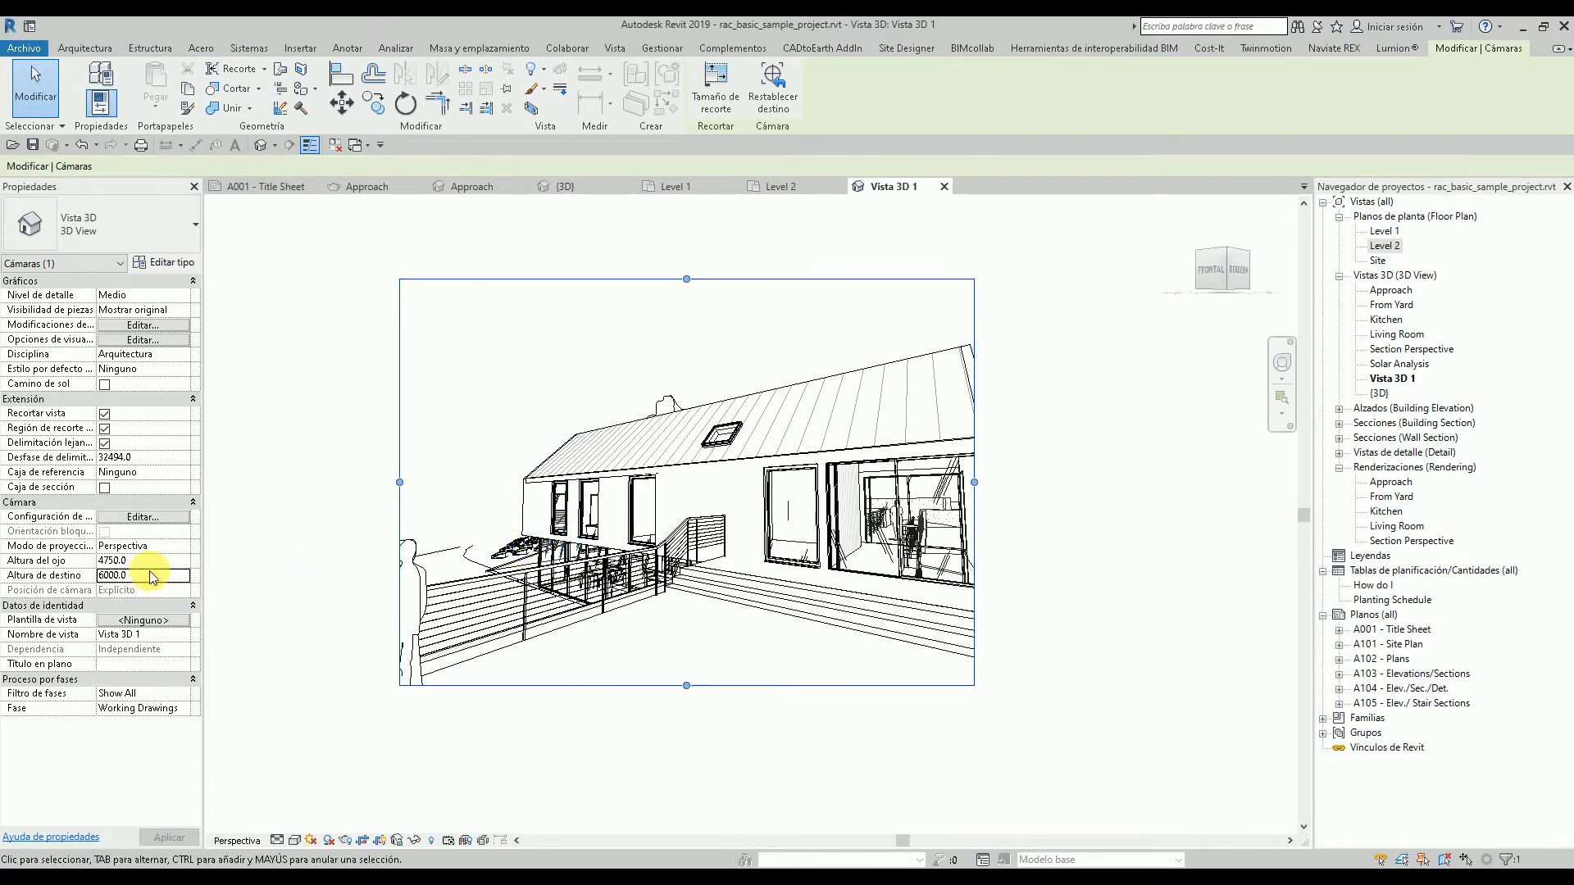
{"action": "left_click_drag", "start_coordinate": [126, 575], "coordinate": [65, 581]}
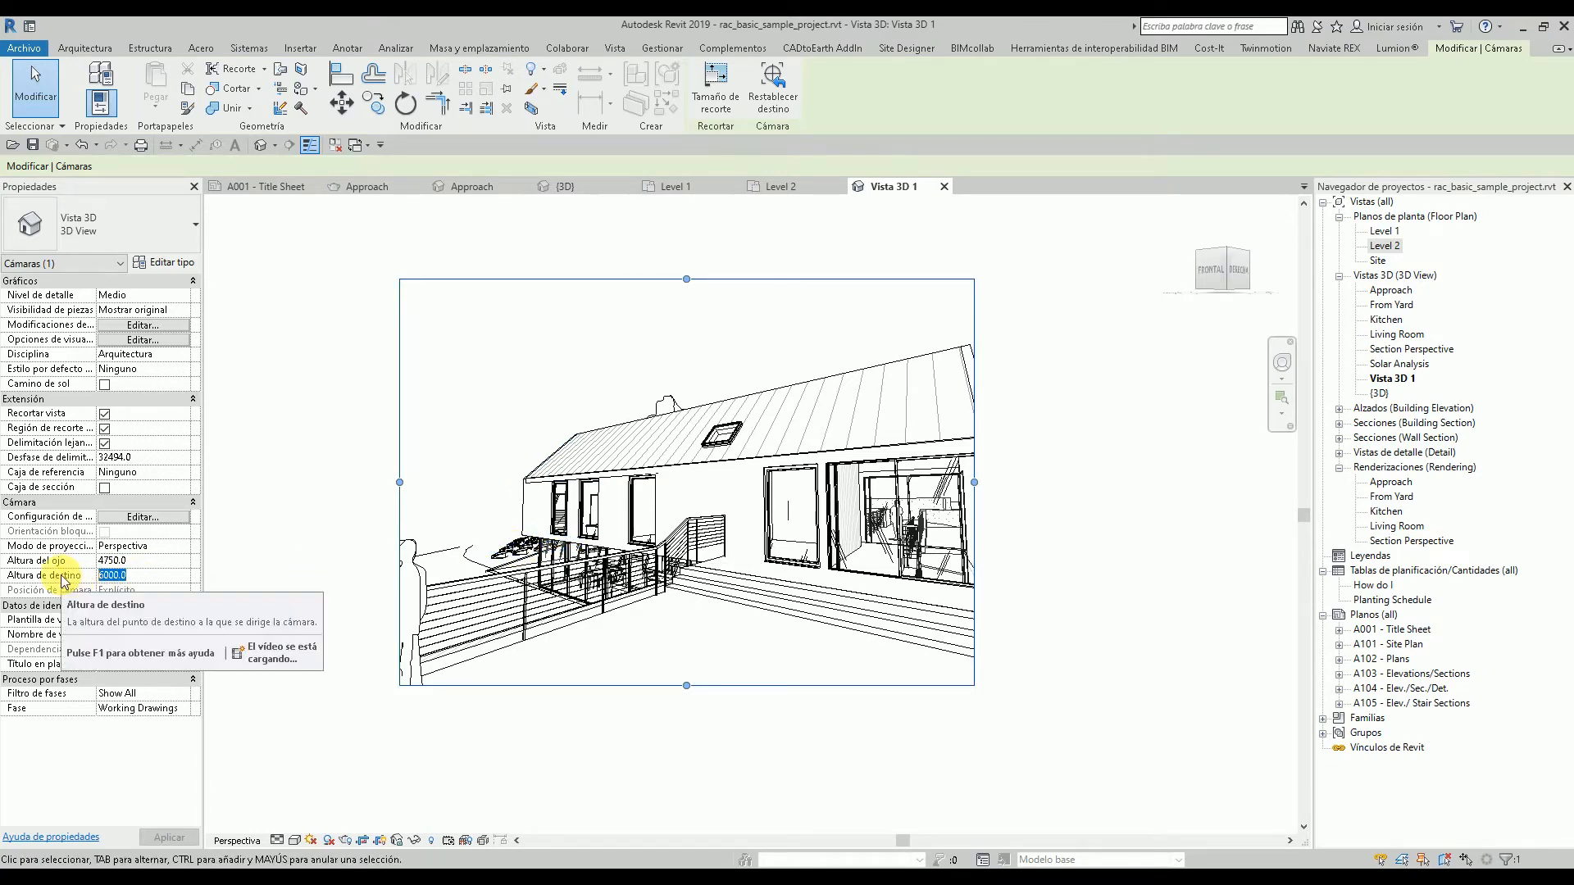
{"action": "type", "text": "200"}
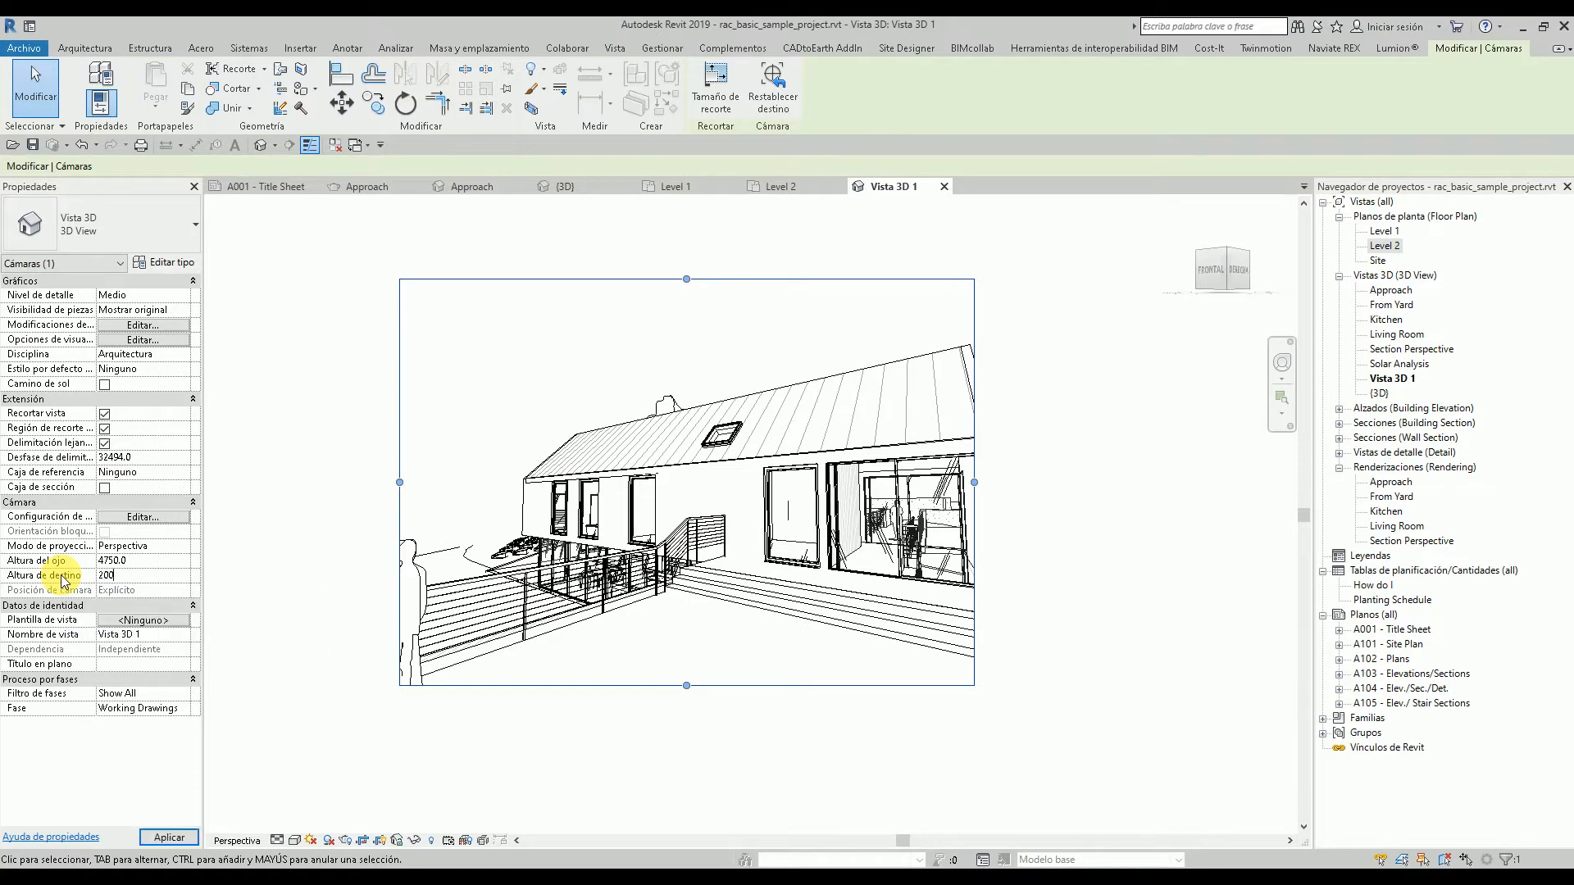
{"action": "type", "text": "0"}
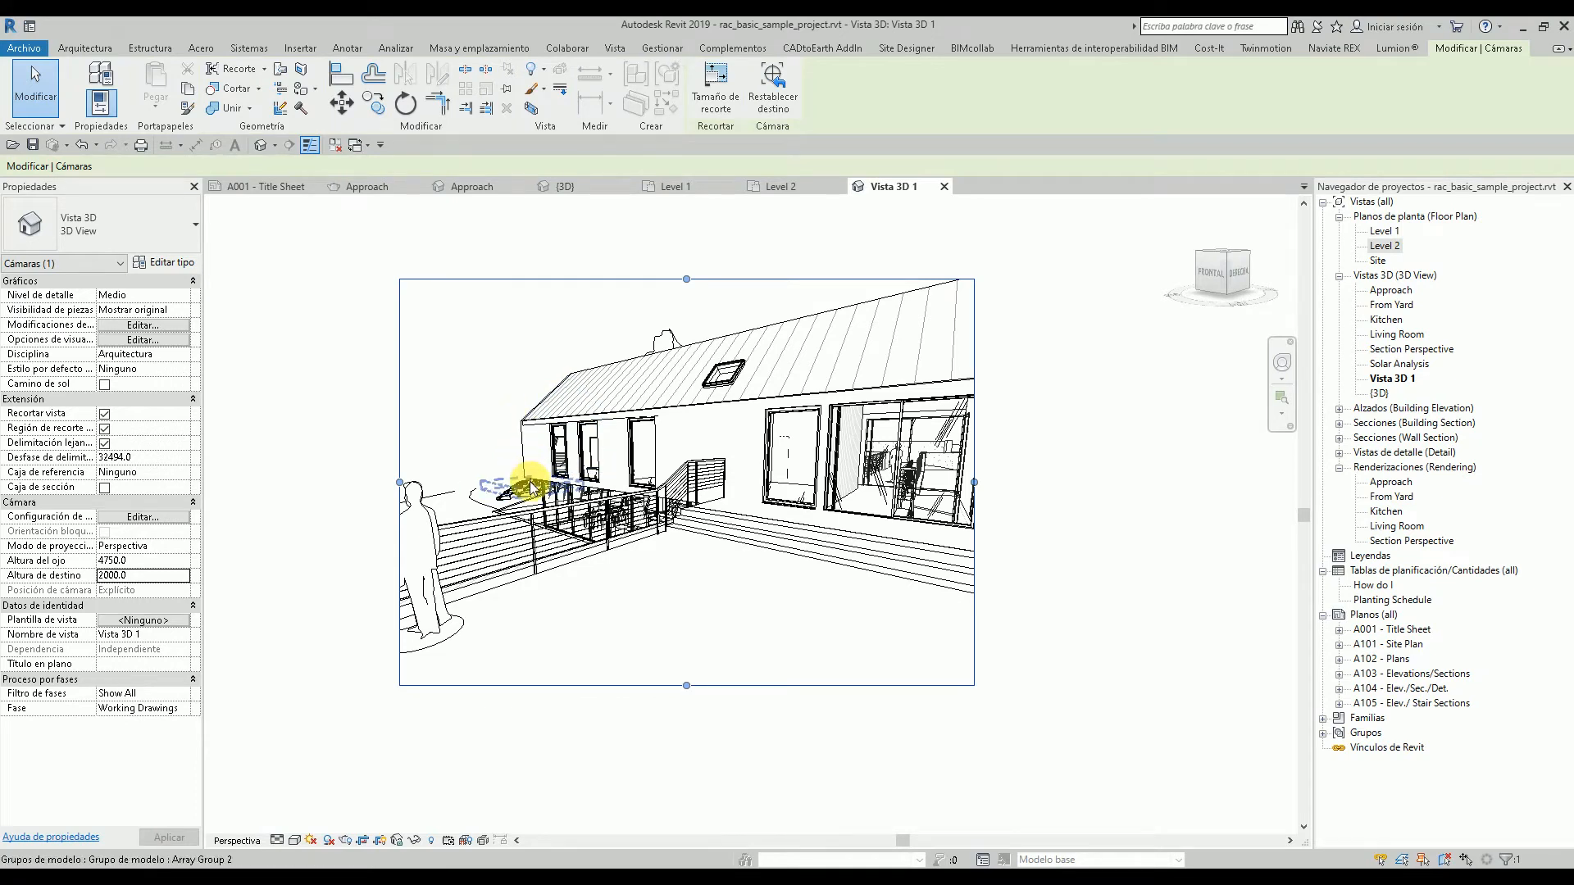
- Set the camera's target height to 4750, level with the eye height
{"action": "left_click", "coordinate": [148, 578]}
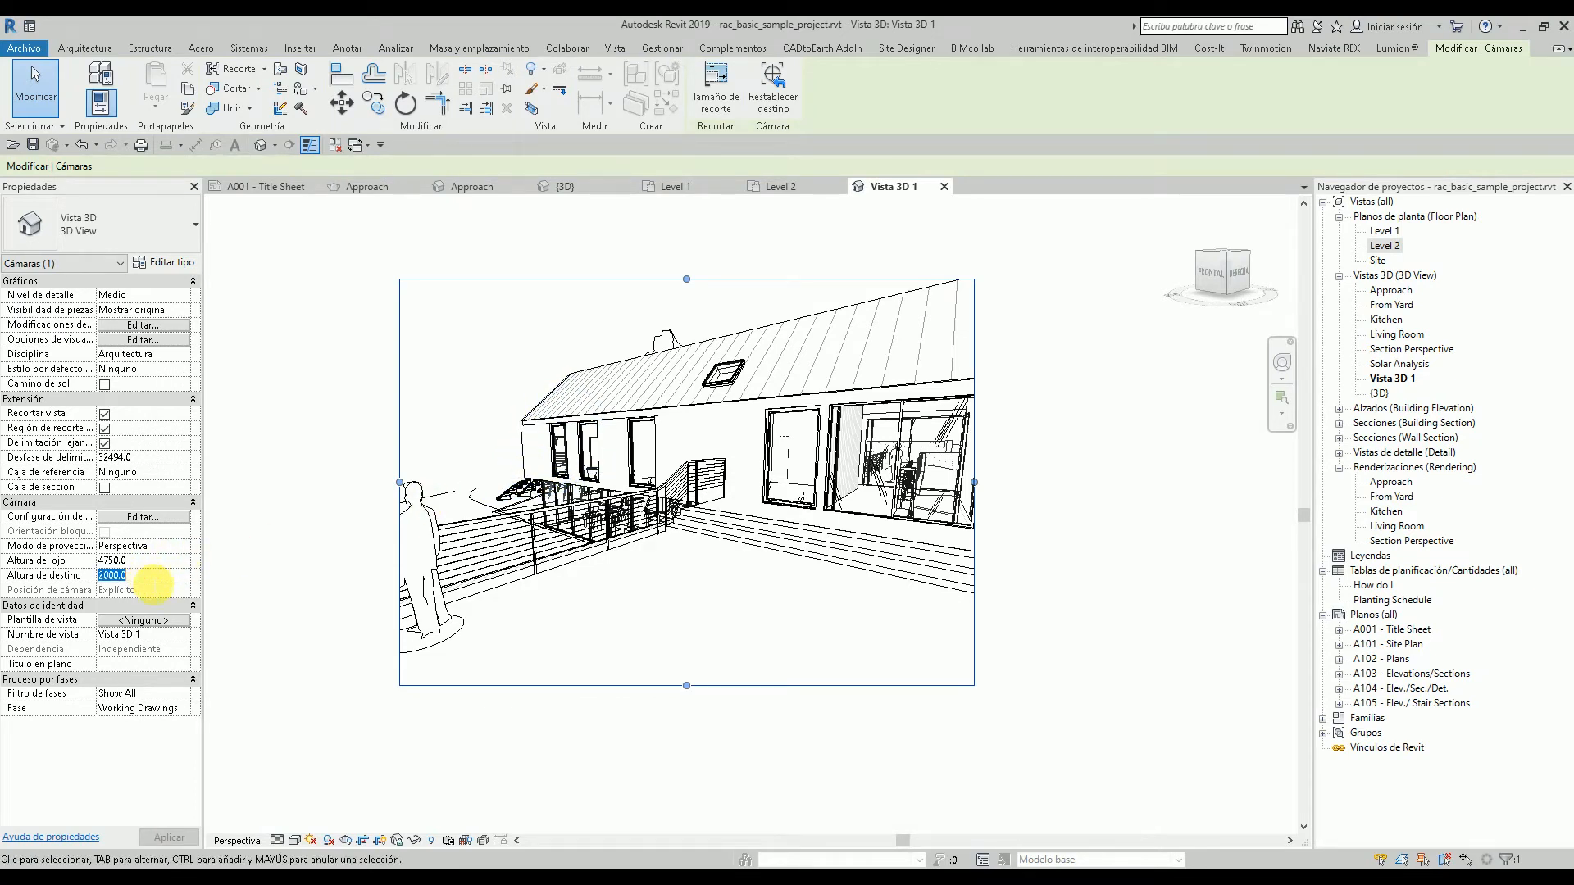
{"action": "type", "text": "4750"}
{"action": "key", "text": "Return"}
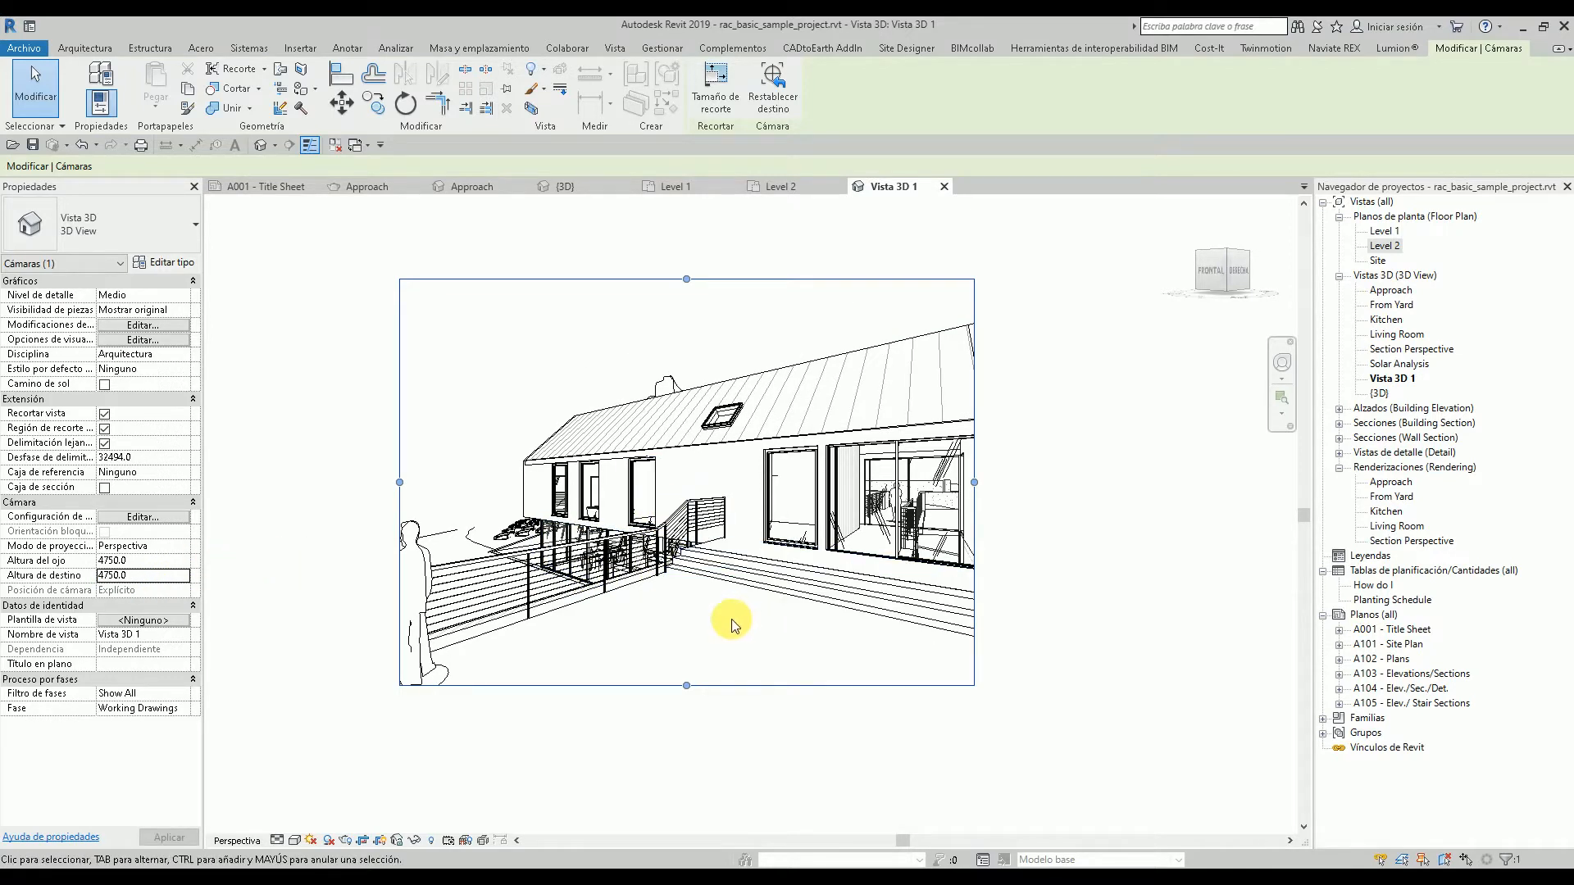
- Expand the wall and building section lists and open the Typ. Wall Section and Building Section views
{"action": "left_click", "coordinate": [1339, 438]}
{"action": "double_click", "coordinate": [1393, 453]}
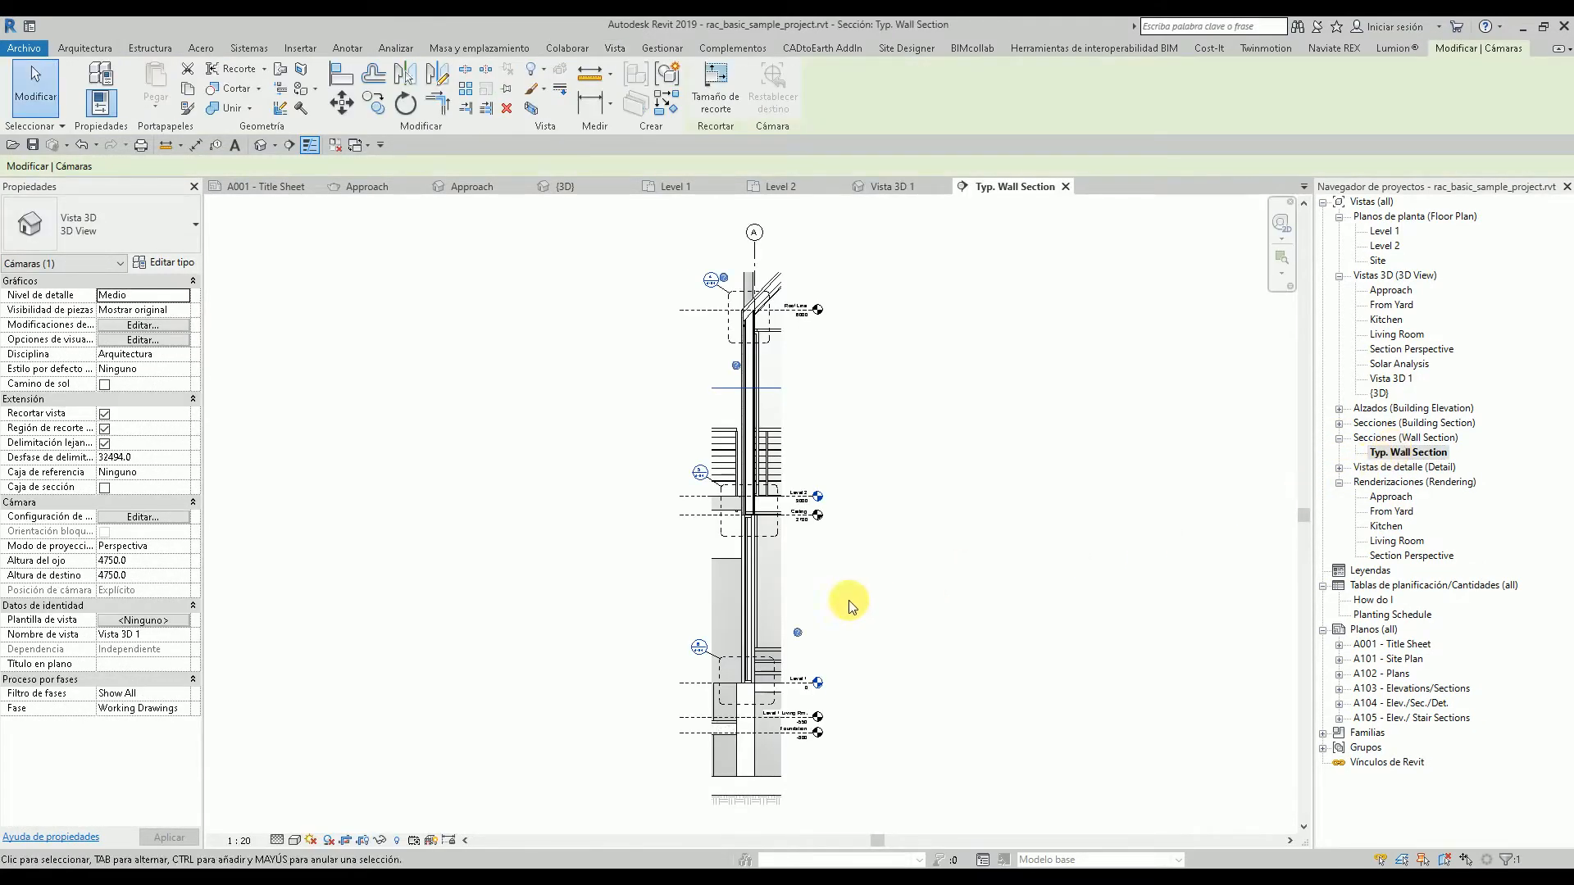
{"action": "left_click", "coordinate": [1340, 424]}
{"action": "double_click", "coordinate": [1406, 438]}
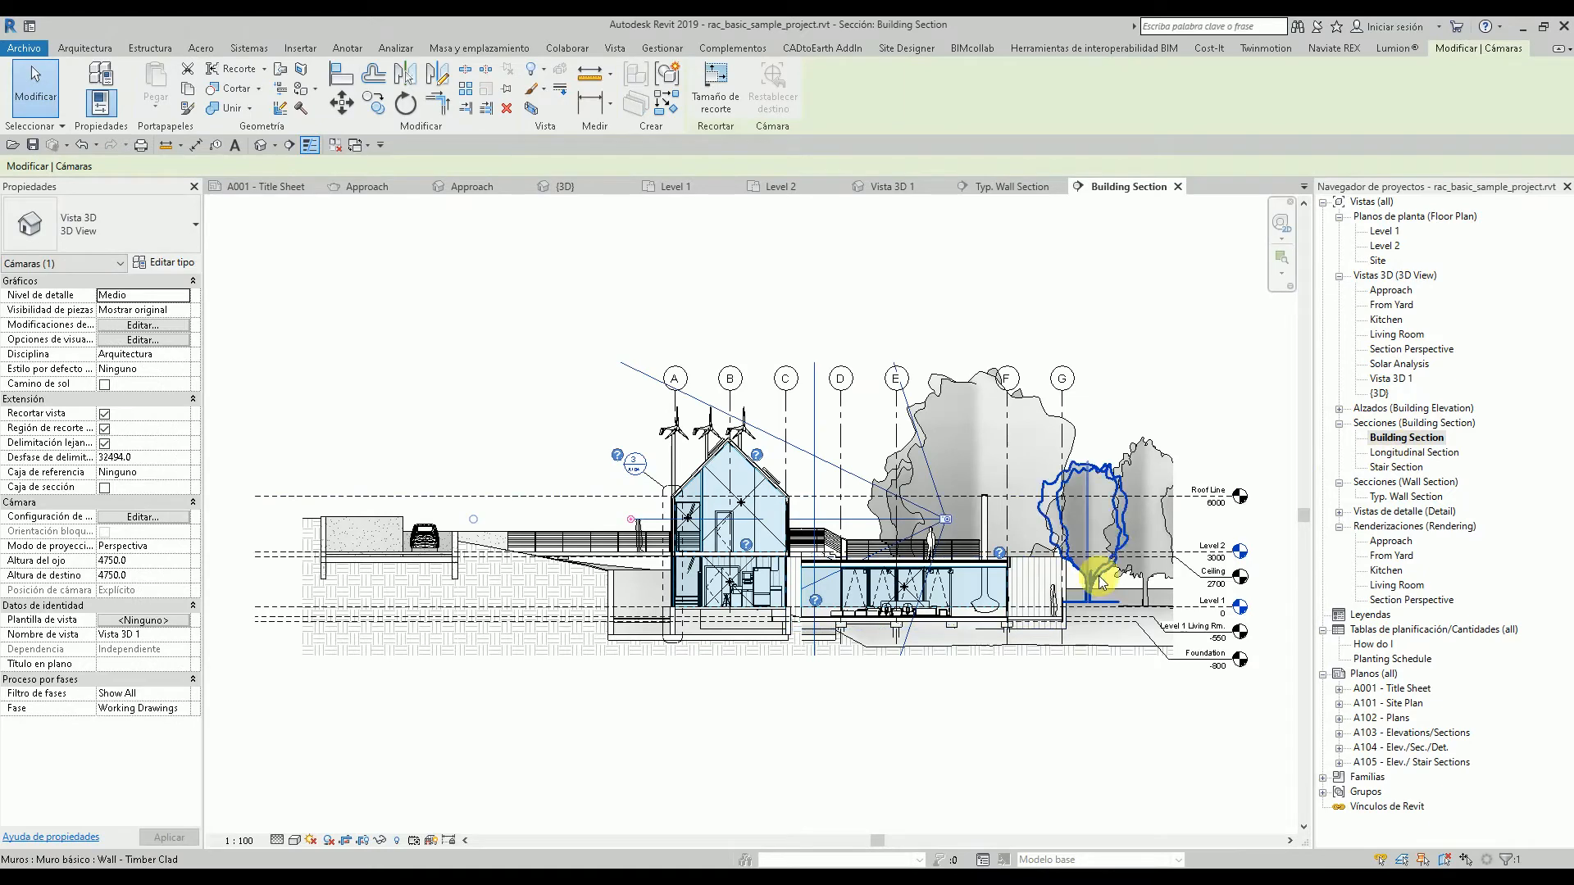
- Set the camera's eye height with the formula =2700+1800 and its target height to 4500
{"action": "scroll", "coordinate": [896, 525], "scroll_direction": "up", "scroll_amount": 3}
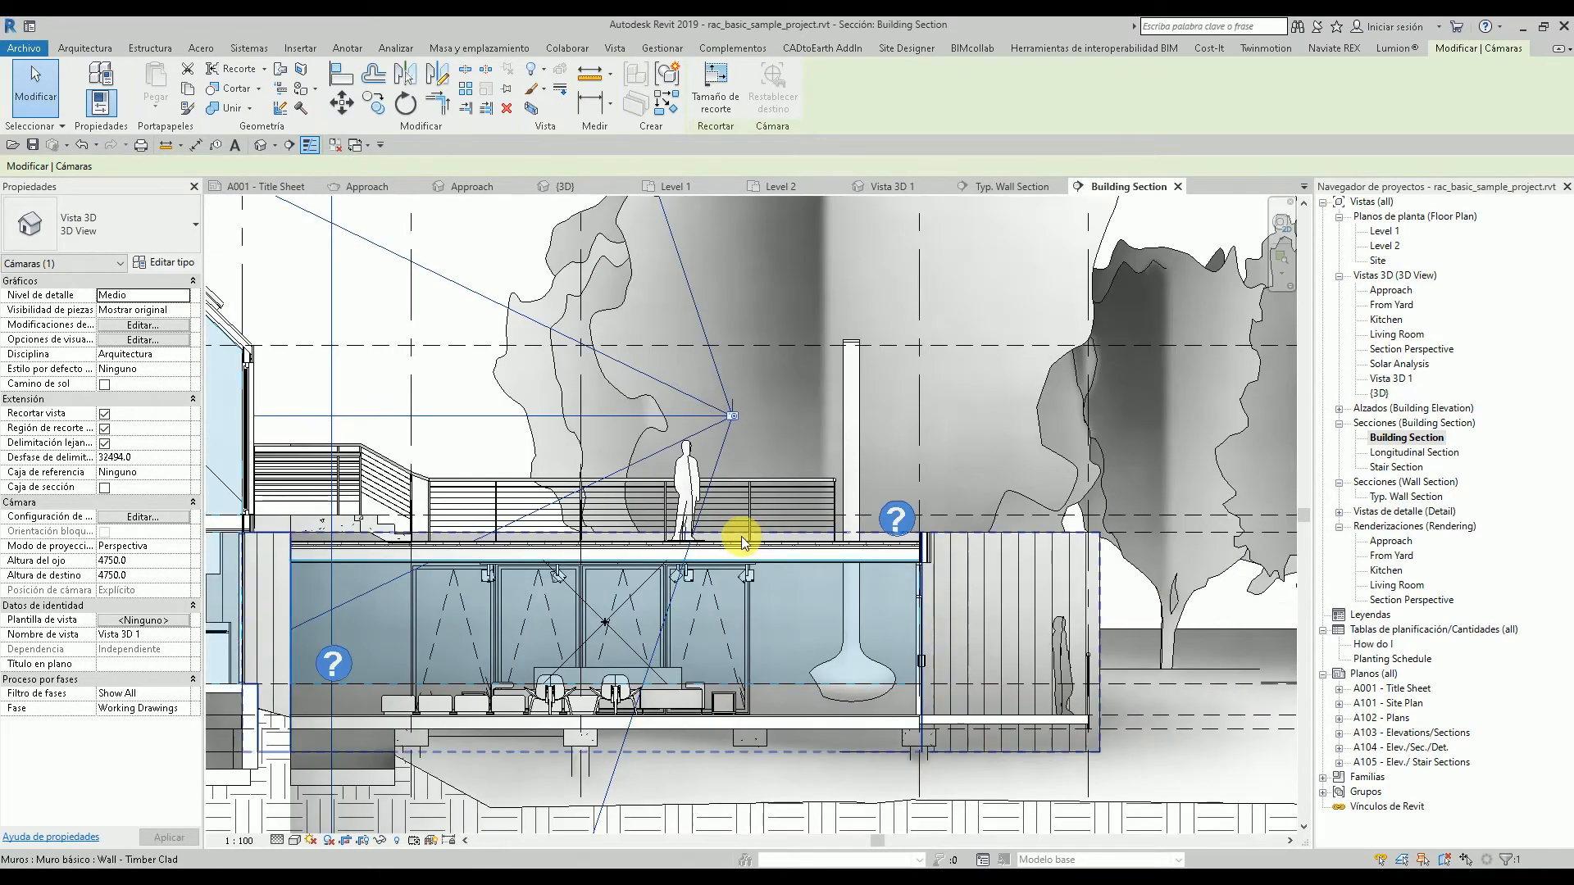
{"action": "scroll", "coordinate": [707, 412], "scroll_direction": "up", "scroll_amount": 2}
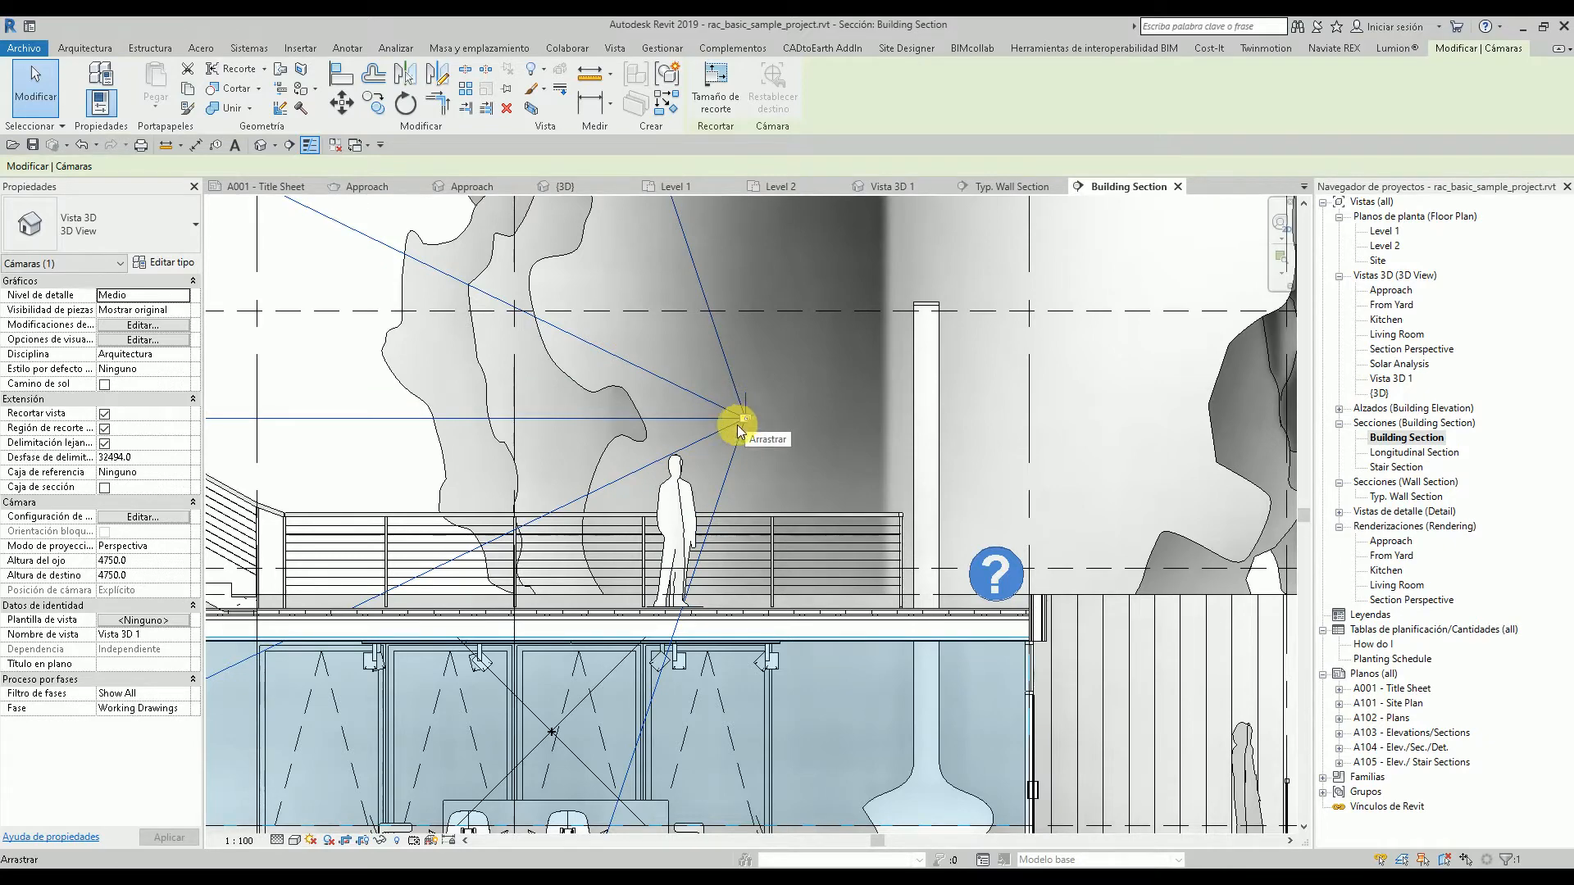
{"action": "left_click_drag", "start_coordinate": [741, 418], "coordinate": [637, 449]}
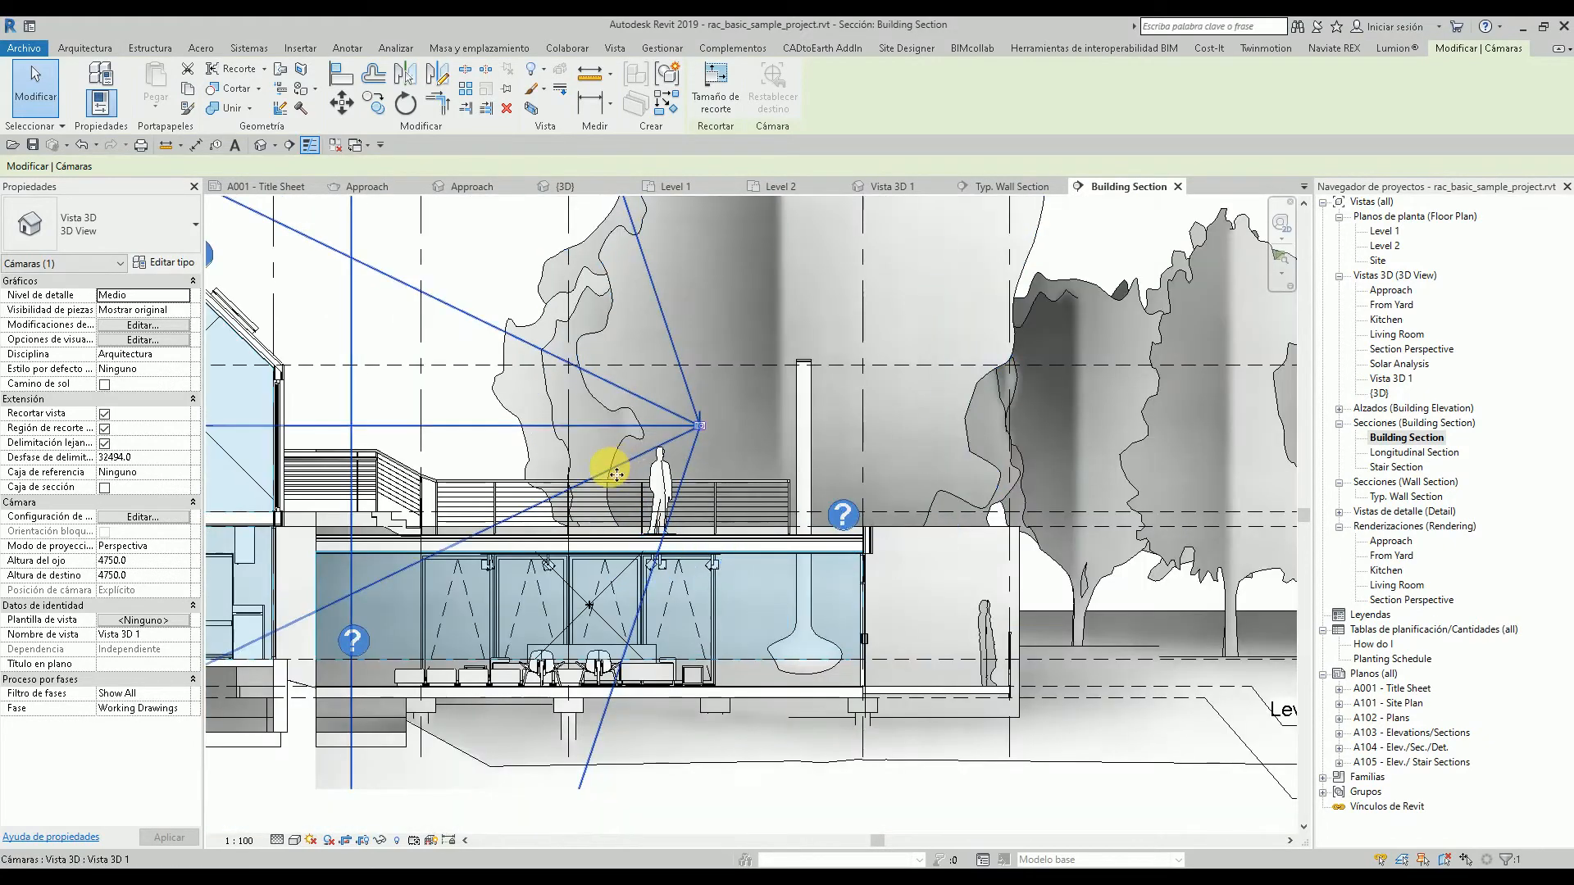
{"action": "scroll", "coordinate": [614, 456], "scroll_direction": "down", "scroll_amount": 2}
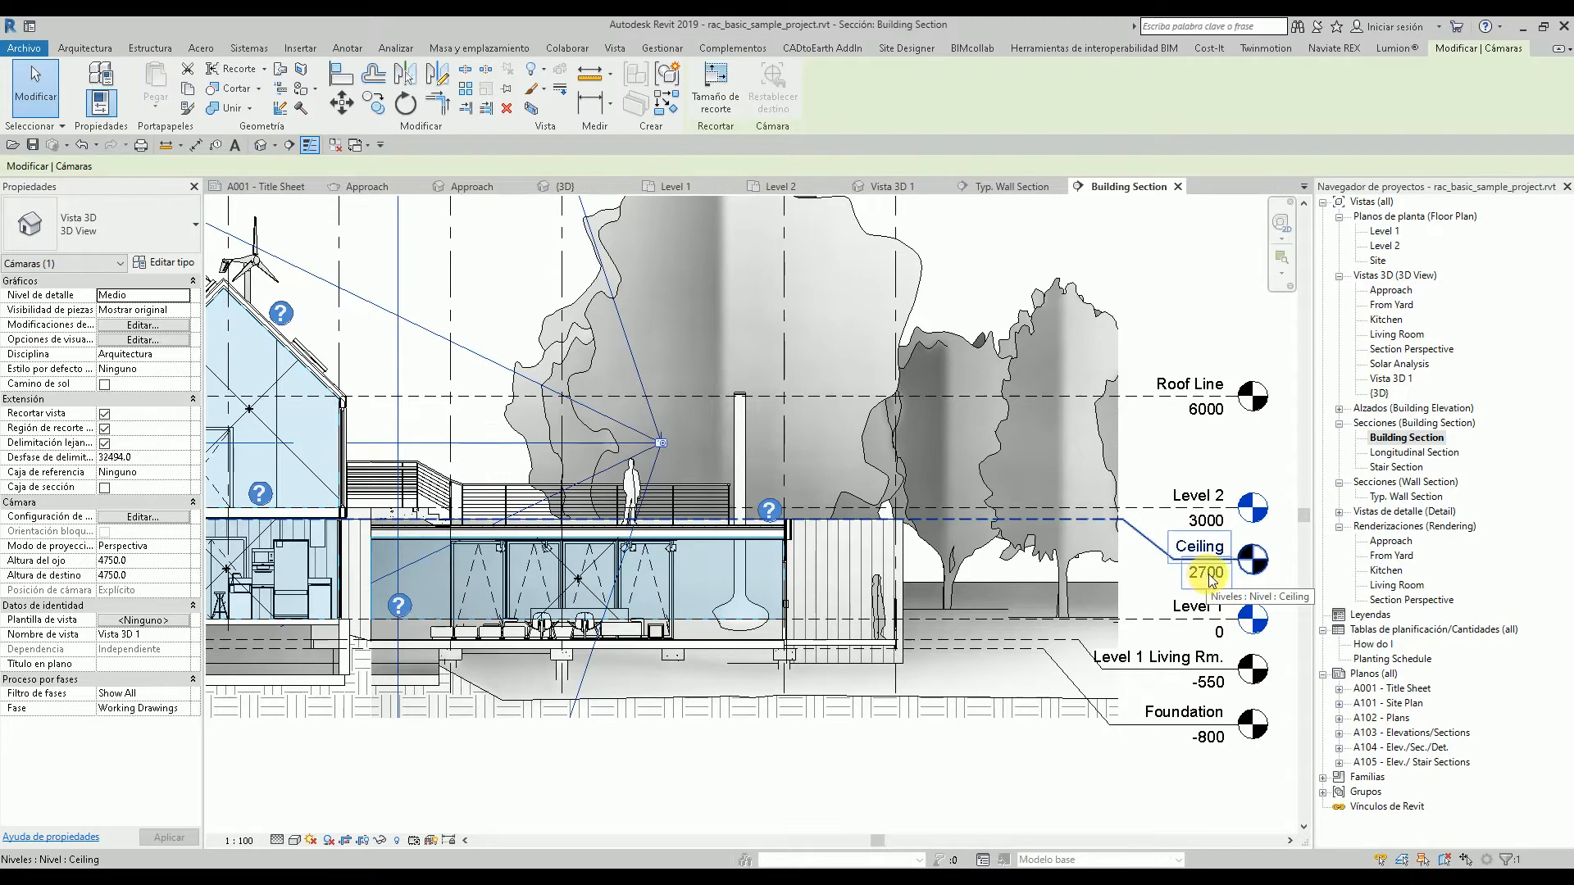
{"action": "left_click", "coordinate": [146, 563]}
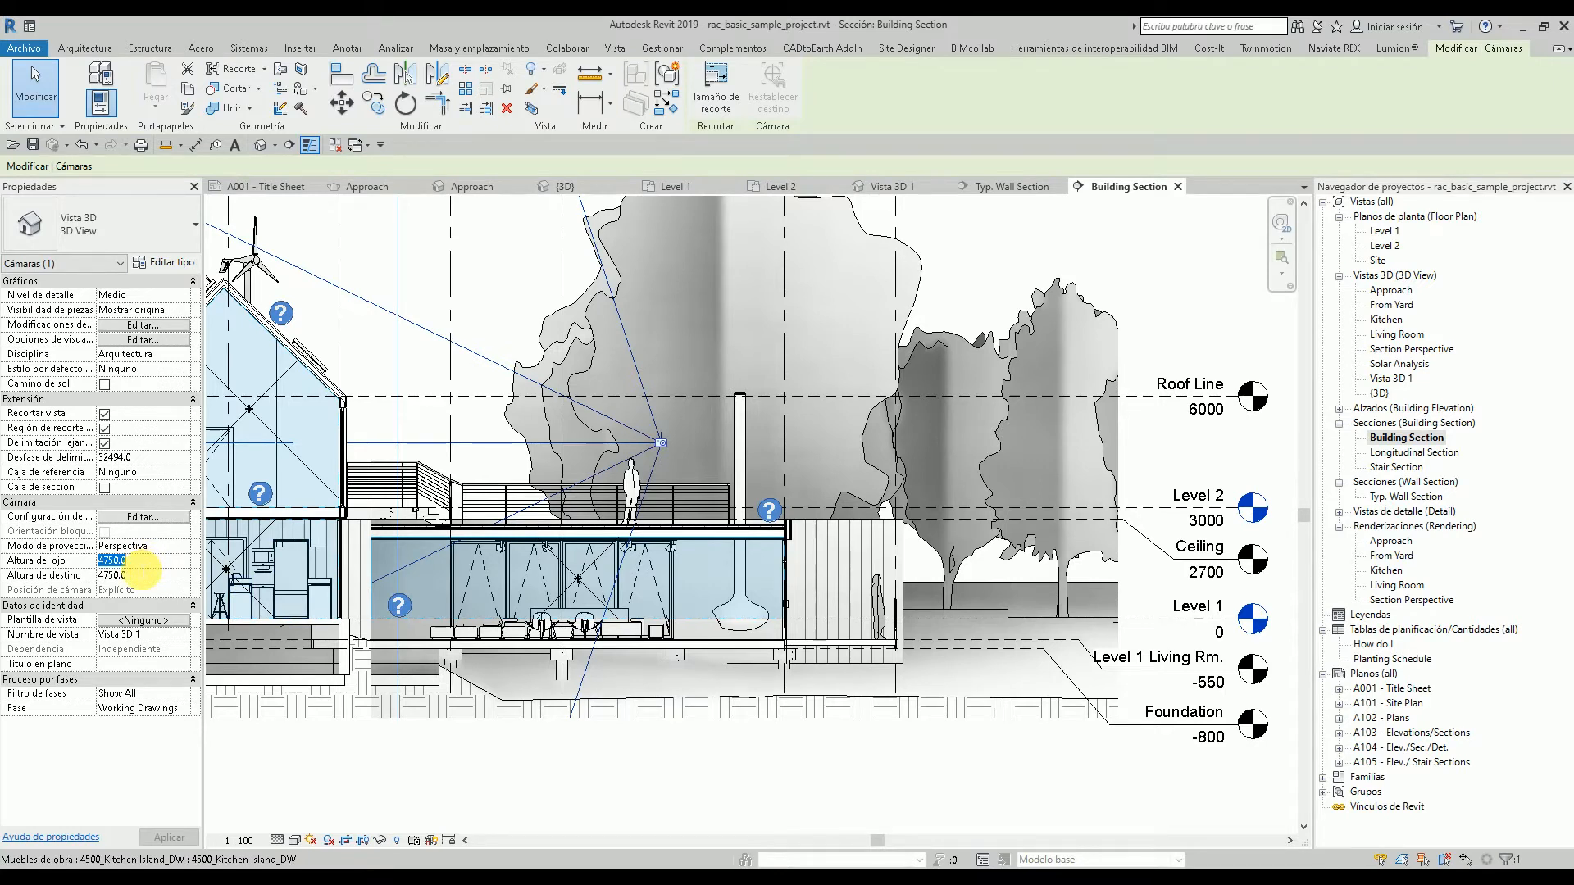
{"action": "type", "text": "=2"}
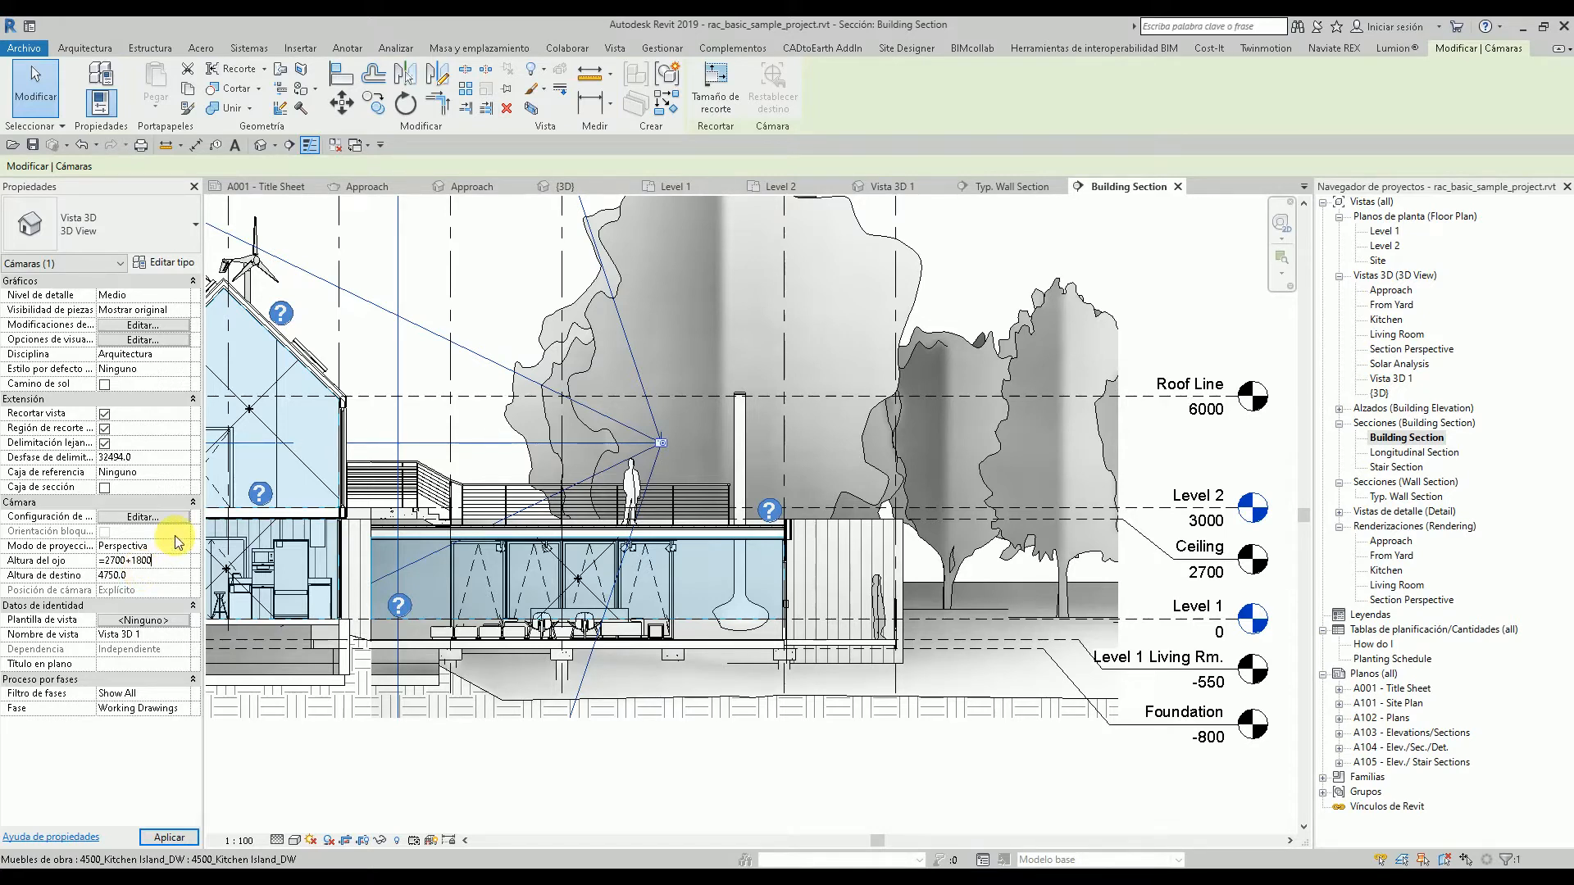
{"action": "left_click", "coordinate": [136, 577]}
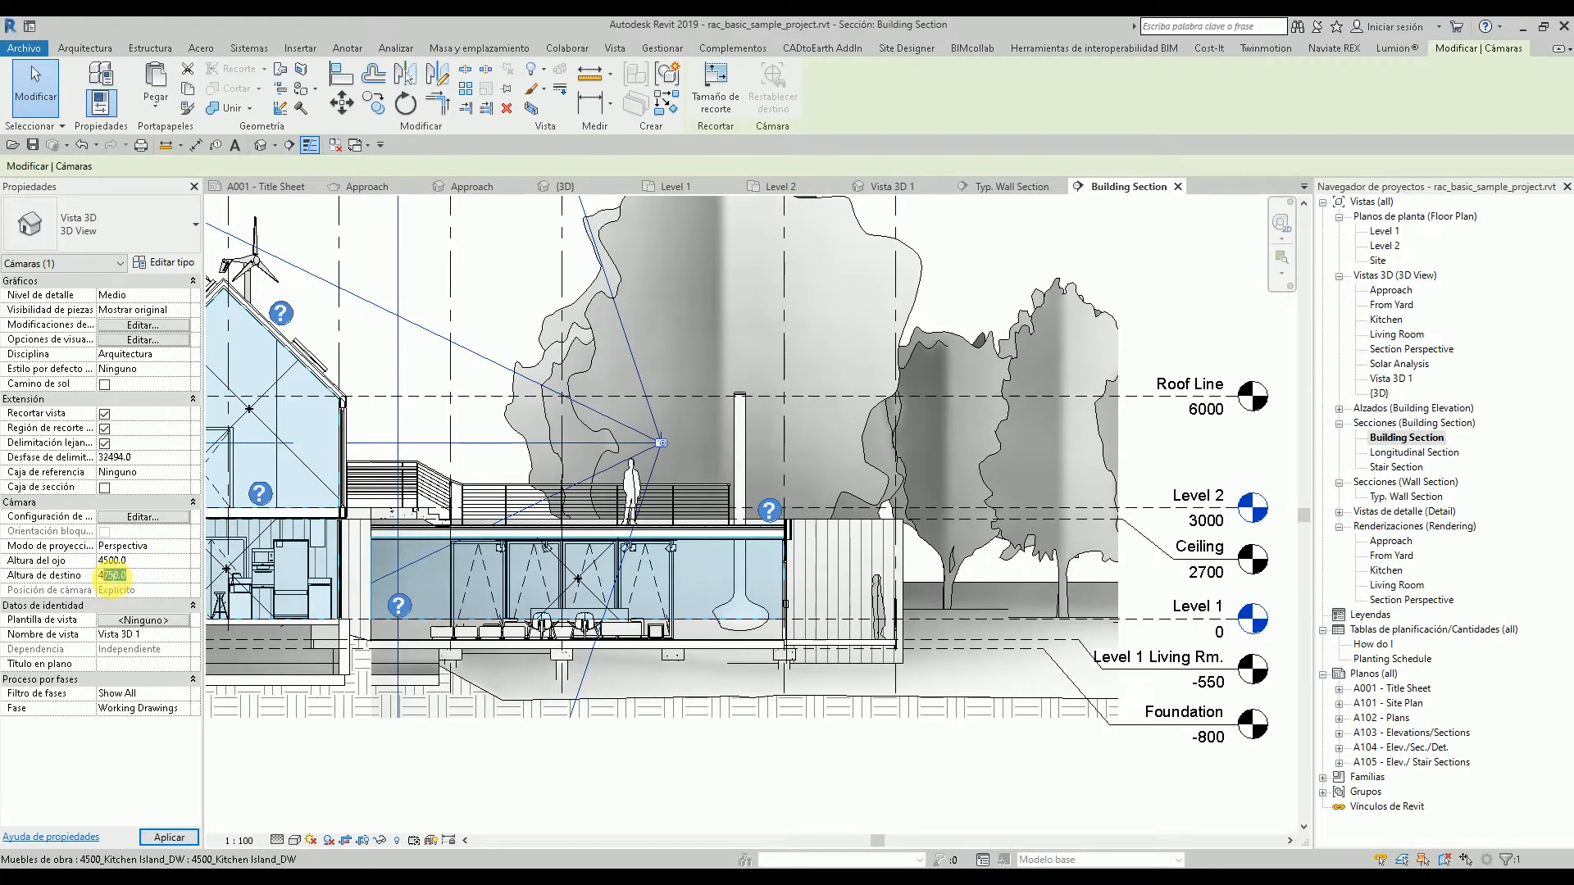
{"action": "key", "text": "Return"}
- Try eye and target heights of 4300 for the camera, comparing it with the standing figure in the building section
{"action": "scroll", "coordinate": [647, 450], "scroll_direction": "up", "scroll_amount": 1}
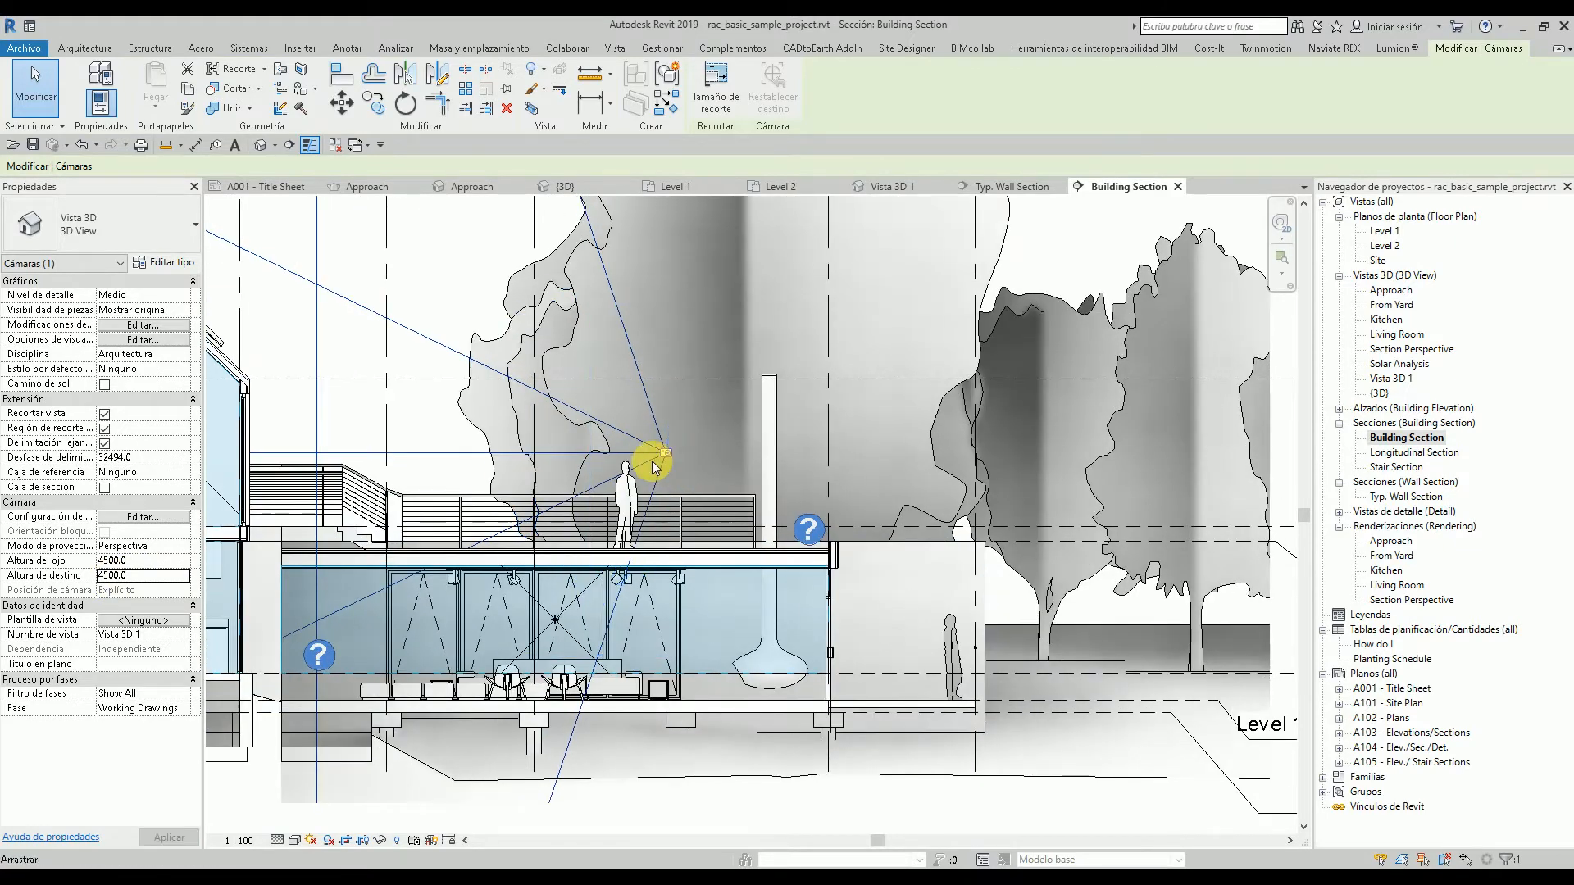
{"action": "scroll", "coordinate": [656, 467], "scroll_direction": "up", "scroll_amount": 1}
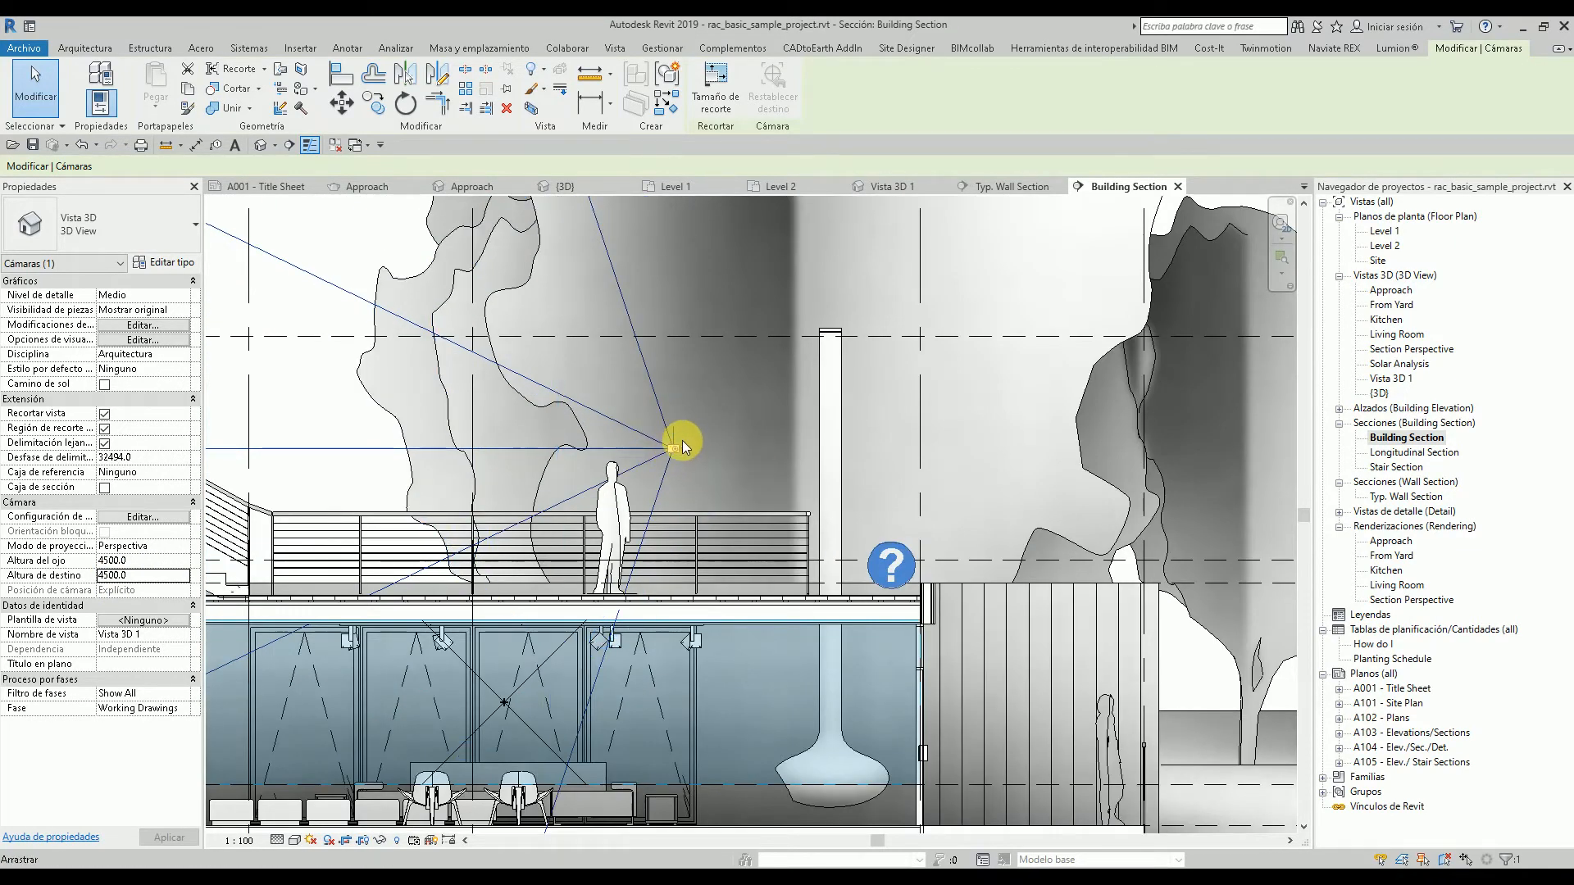
{"action": "scroll", "coordinate": [557, 466], "scroll_direction": "down", "scroll_amount": 2}
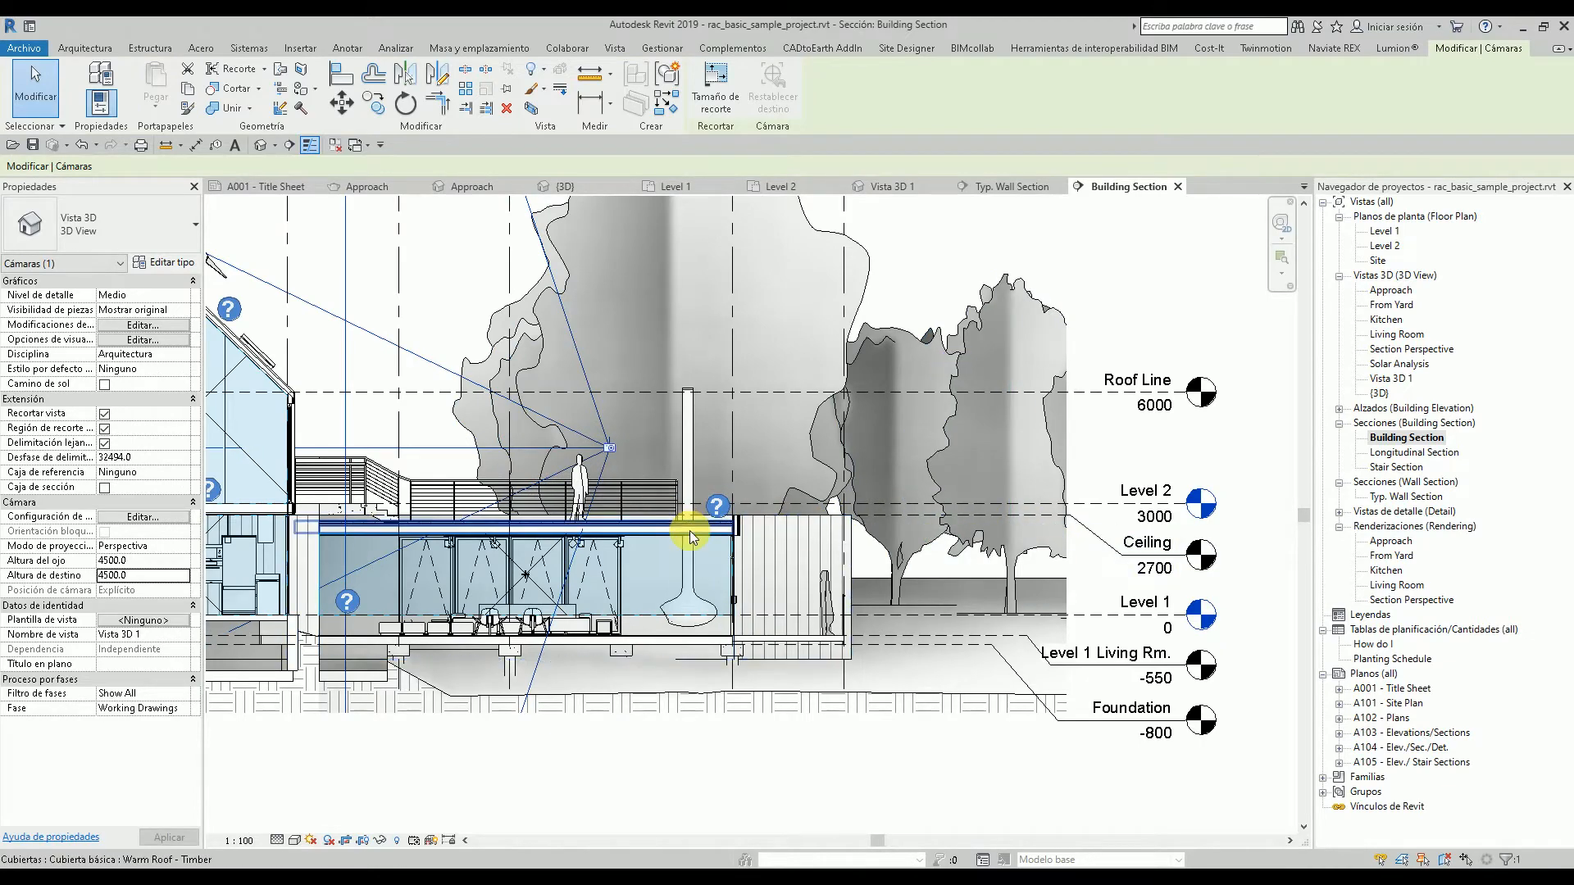
{"action": "scroll", "coordinate": [680, 514], "scroll_direction": "up", "scroll_amount": 3}
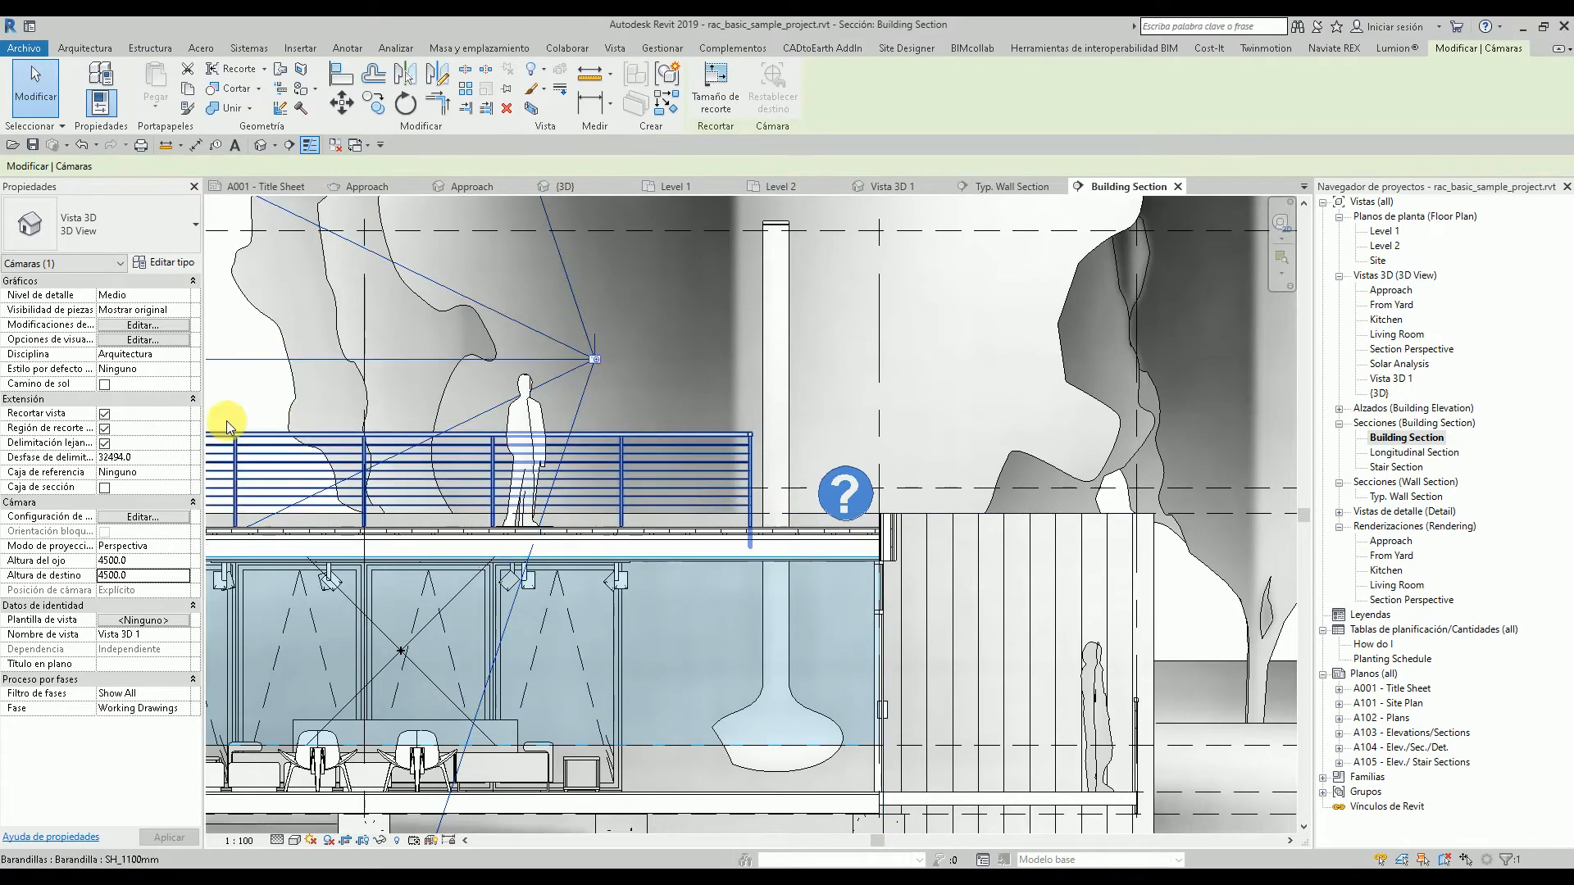
{"action": "left_click_drag", "start_coordinate": [139, 564], "coordinate": [109, 562]}
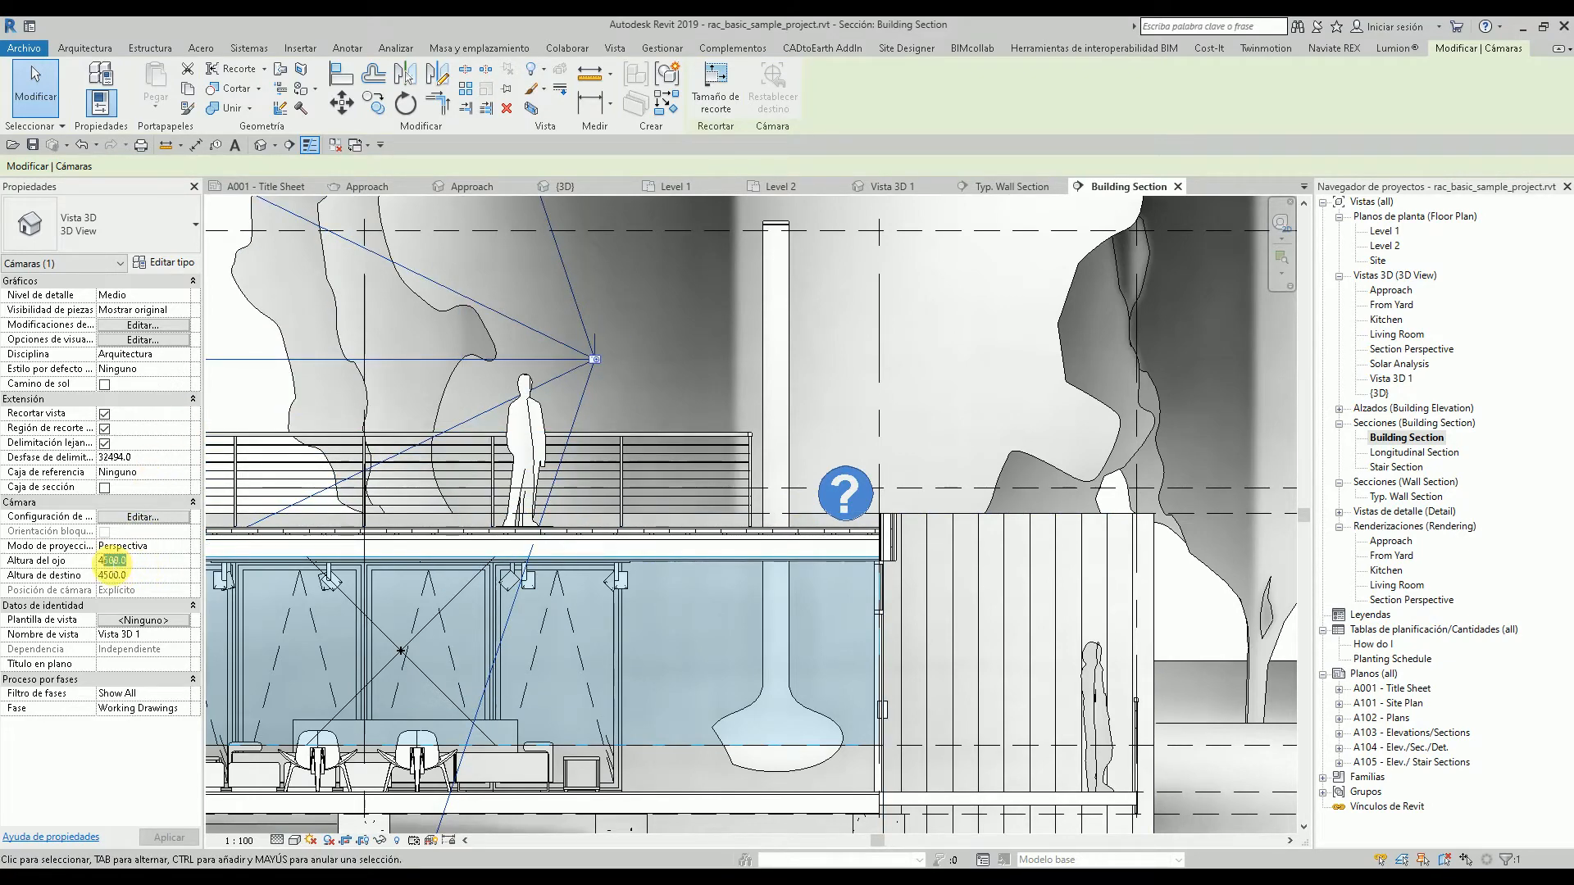
{"action": "type", "text": "300"}
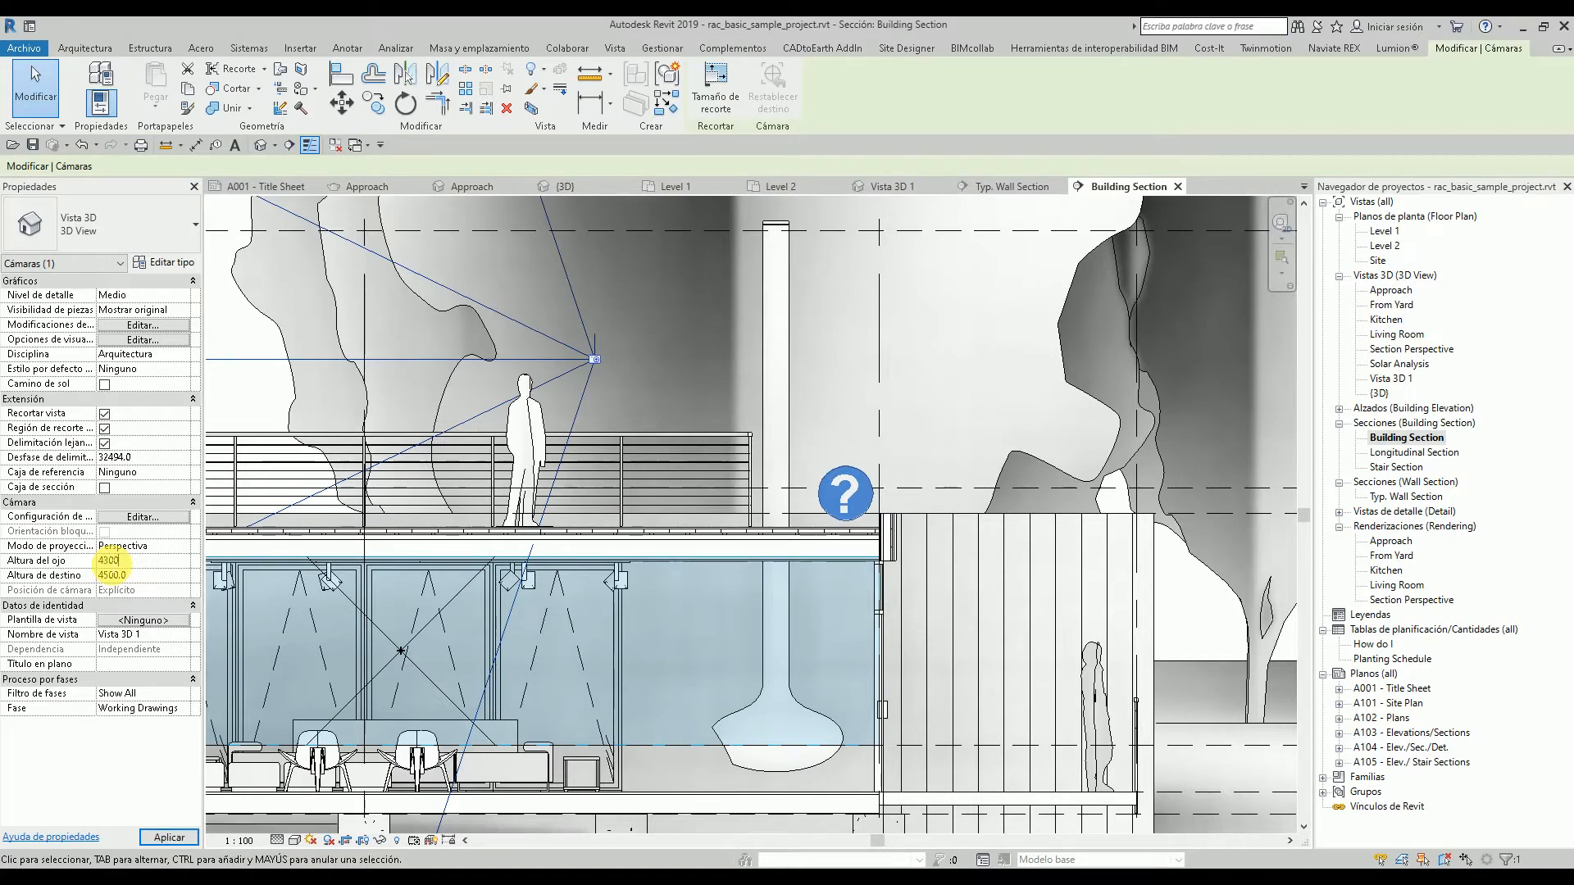
{"action": "left_click", "coordinate": [112, 577]}
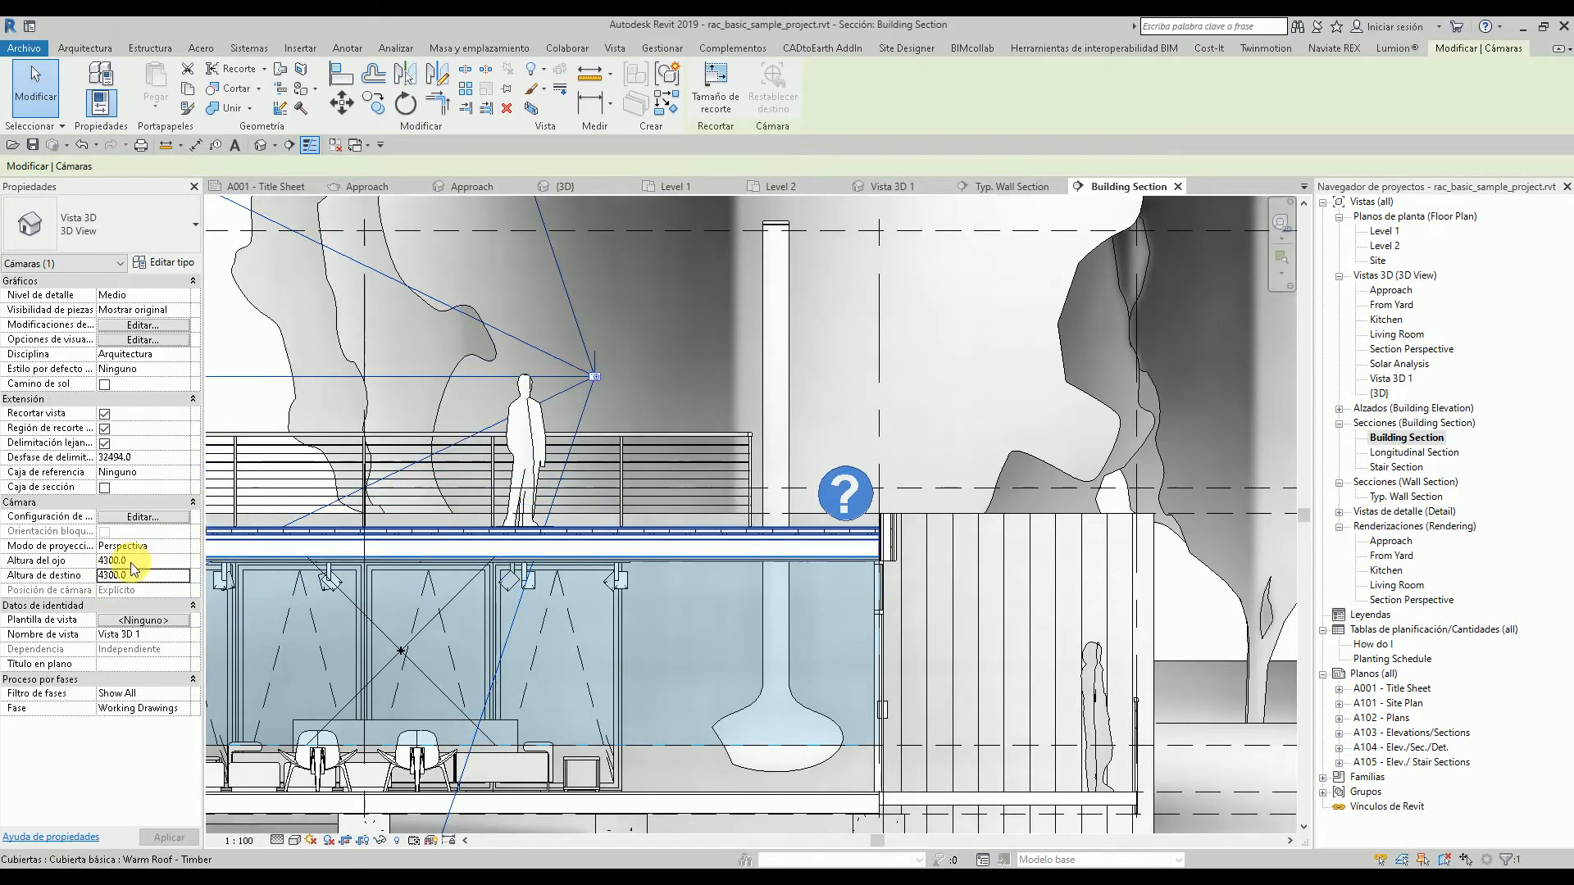
- Set both the camera's eye height and target height to 4250
{"action": "left_click", "coordinate": [141, 562]}
{"action": "left_click_drag", "start_coordinate": [139, 562], "coordinate": [104, 563]}
{"action": "type", "text": "250"}
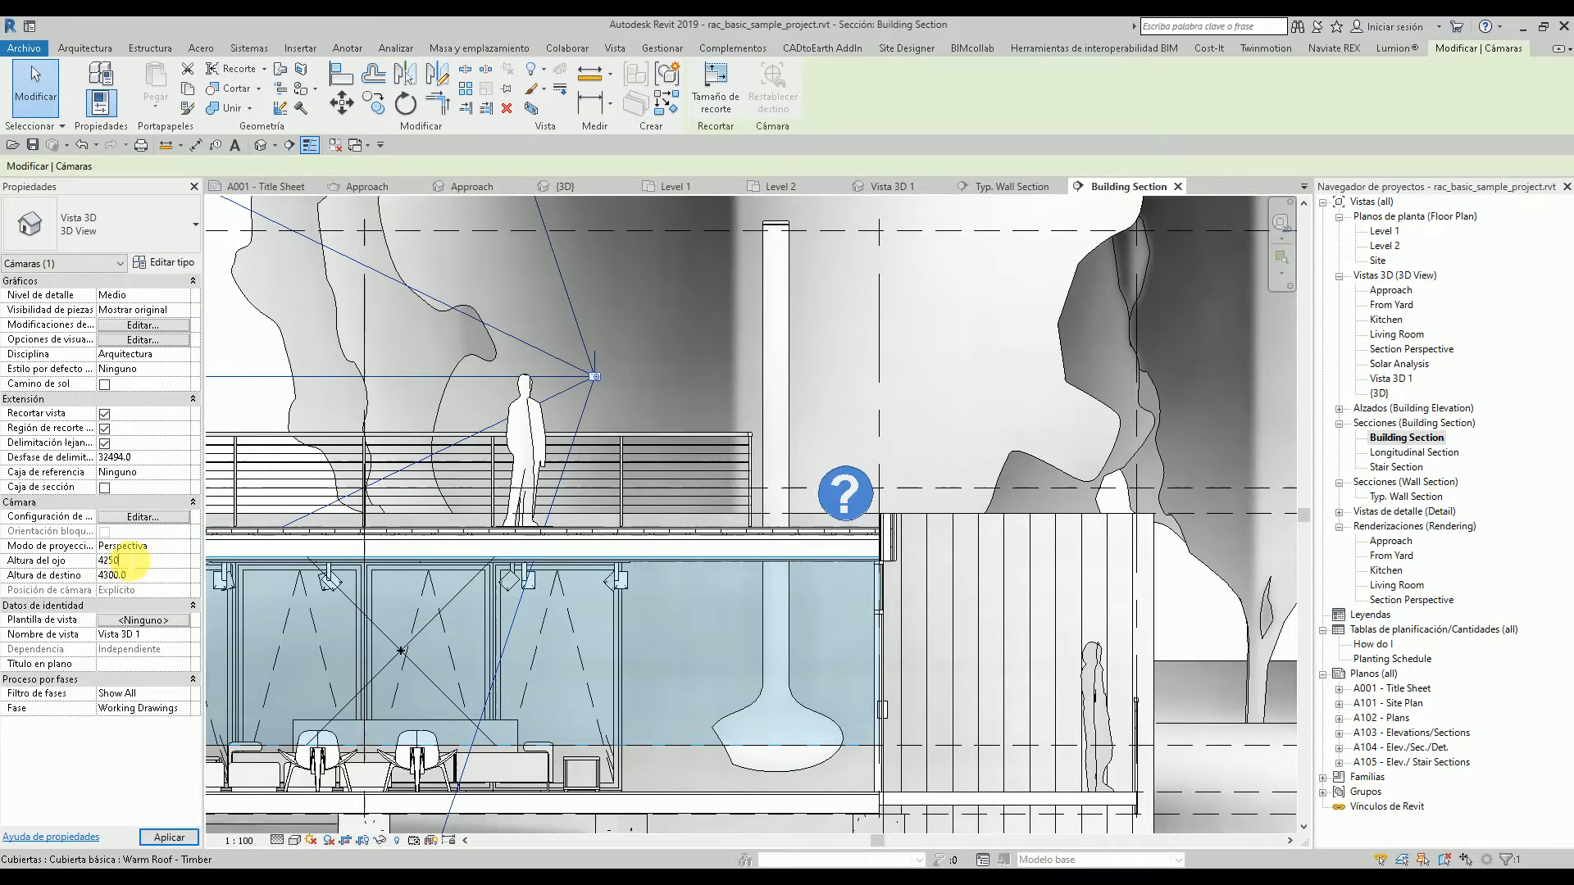
{"action": "left_click", "coordinate": [147, 575]}
{"action": "left_click_drag", "start_coordinate": [148, 575], "coordinate": [112, 575]}
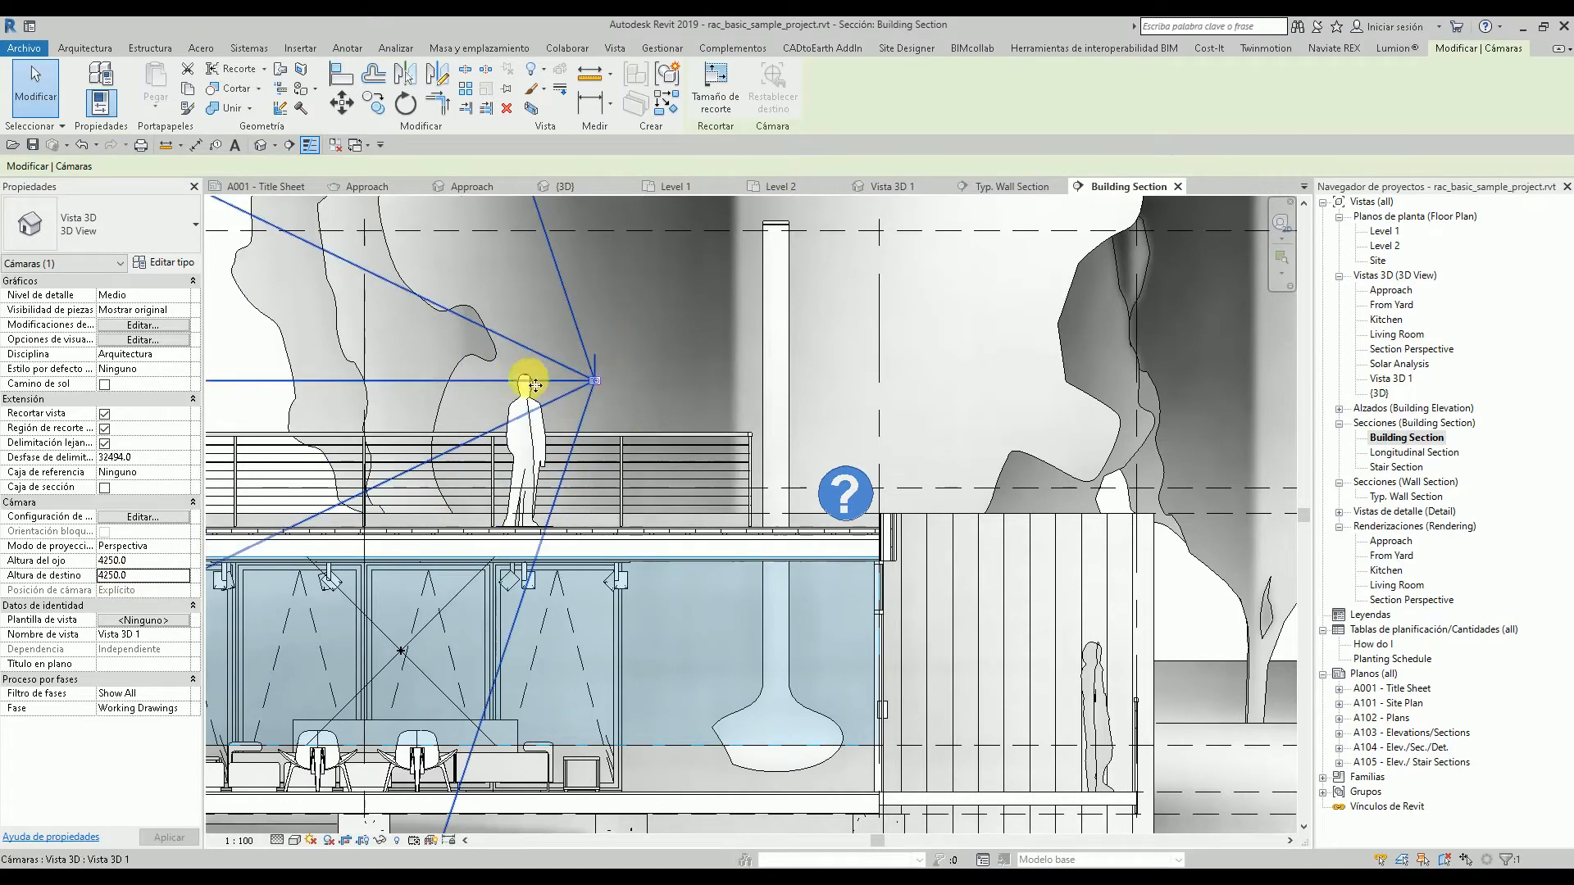
- Open the Vista 3D 1 perspective view and select its crop boundary
{"action": "scroll", "coordinate": [770, 489], "scroll_direction": "down", "scroll_amount": 2}
{"action": "scroll", "coordinate": [770, 489], "scroll_direction": "down", "scroll_amount": 3}
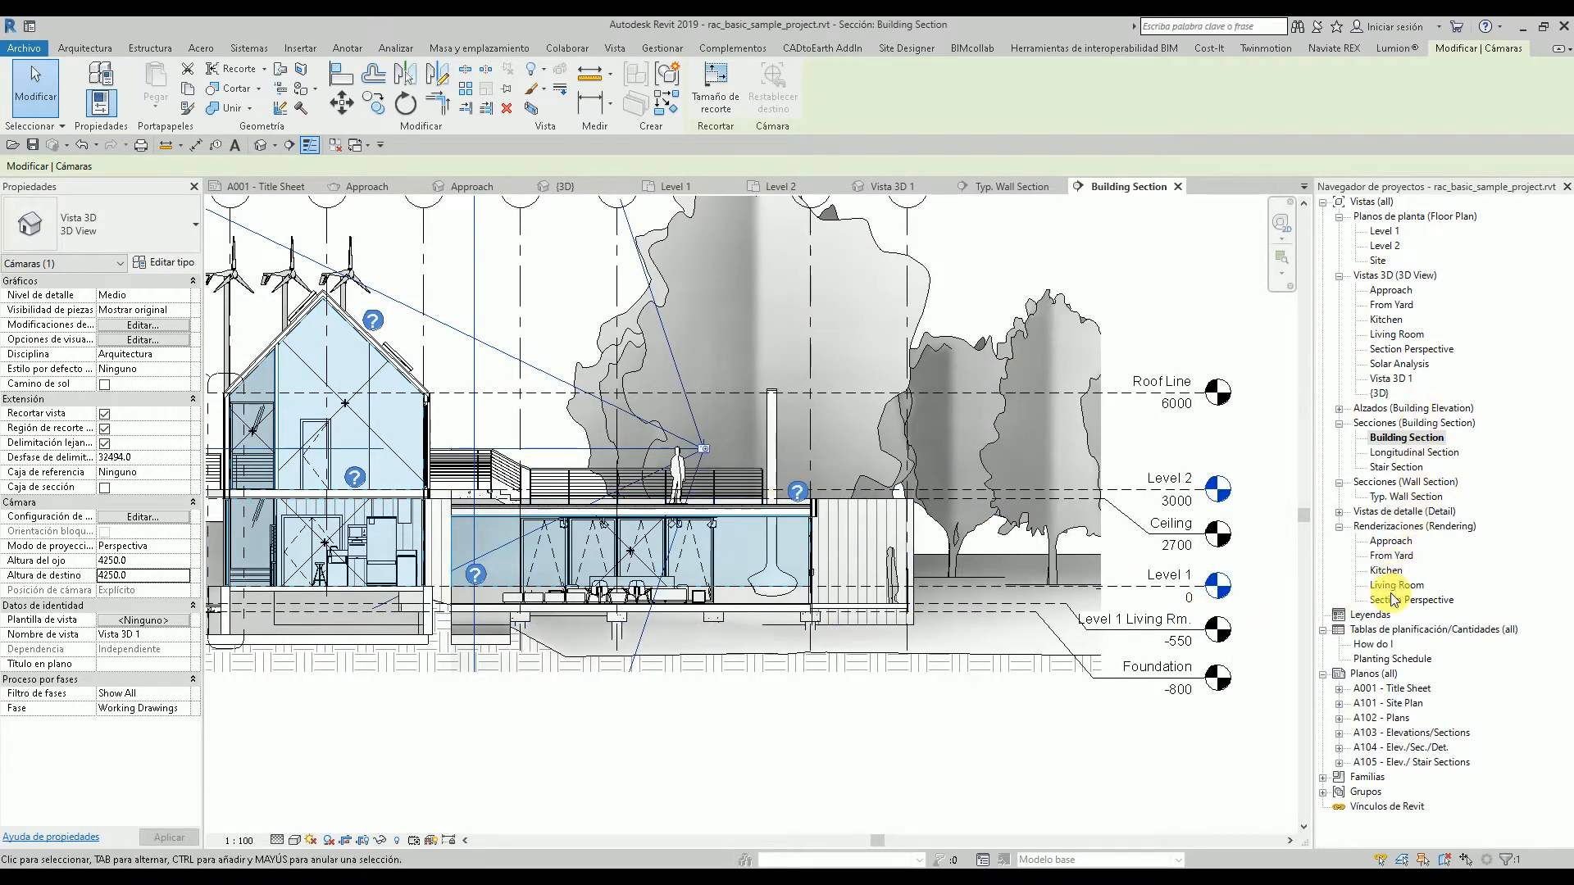
{"action": "double_click", "coordinate": [1389, 381]}
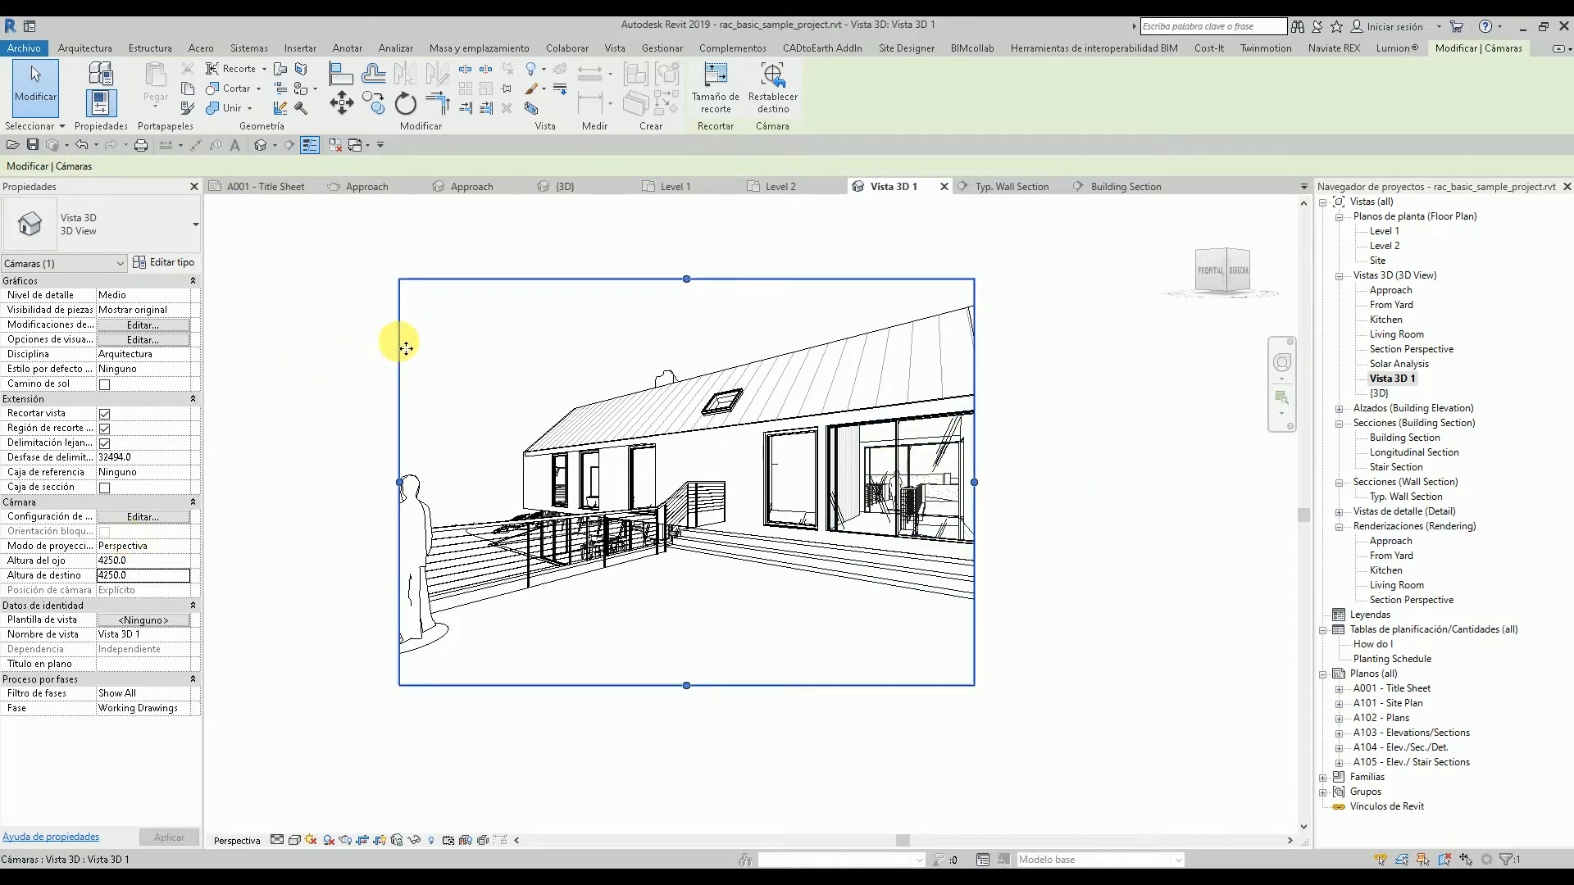
{"action": "left_click", "coordinate": [529, 334]}
{"action": "left_click", "coordinate": [397, 357]}
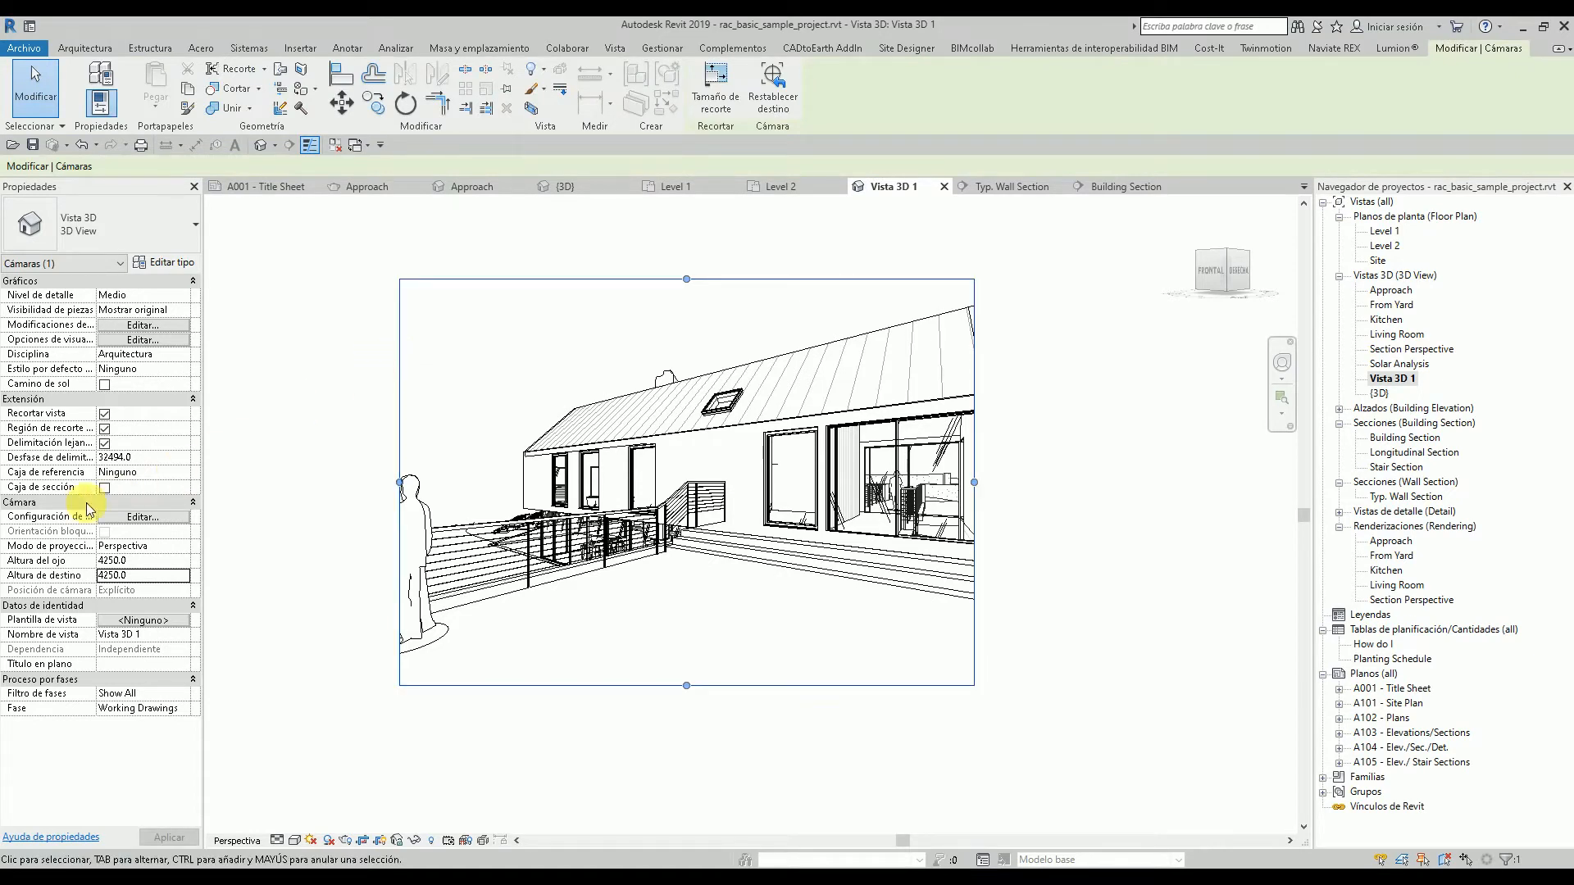
- Examine the quality and lighting scheme options in the camera's render settings, keeping Borrador and Exterior: Sólo sol
{"action": "left_click", "coordinate": [109, 518]}
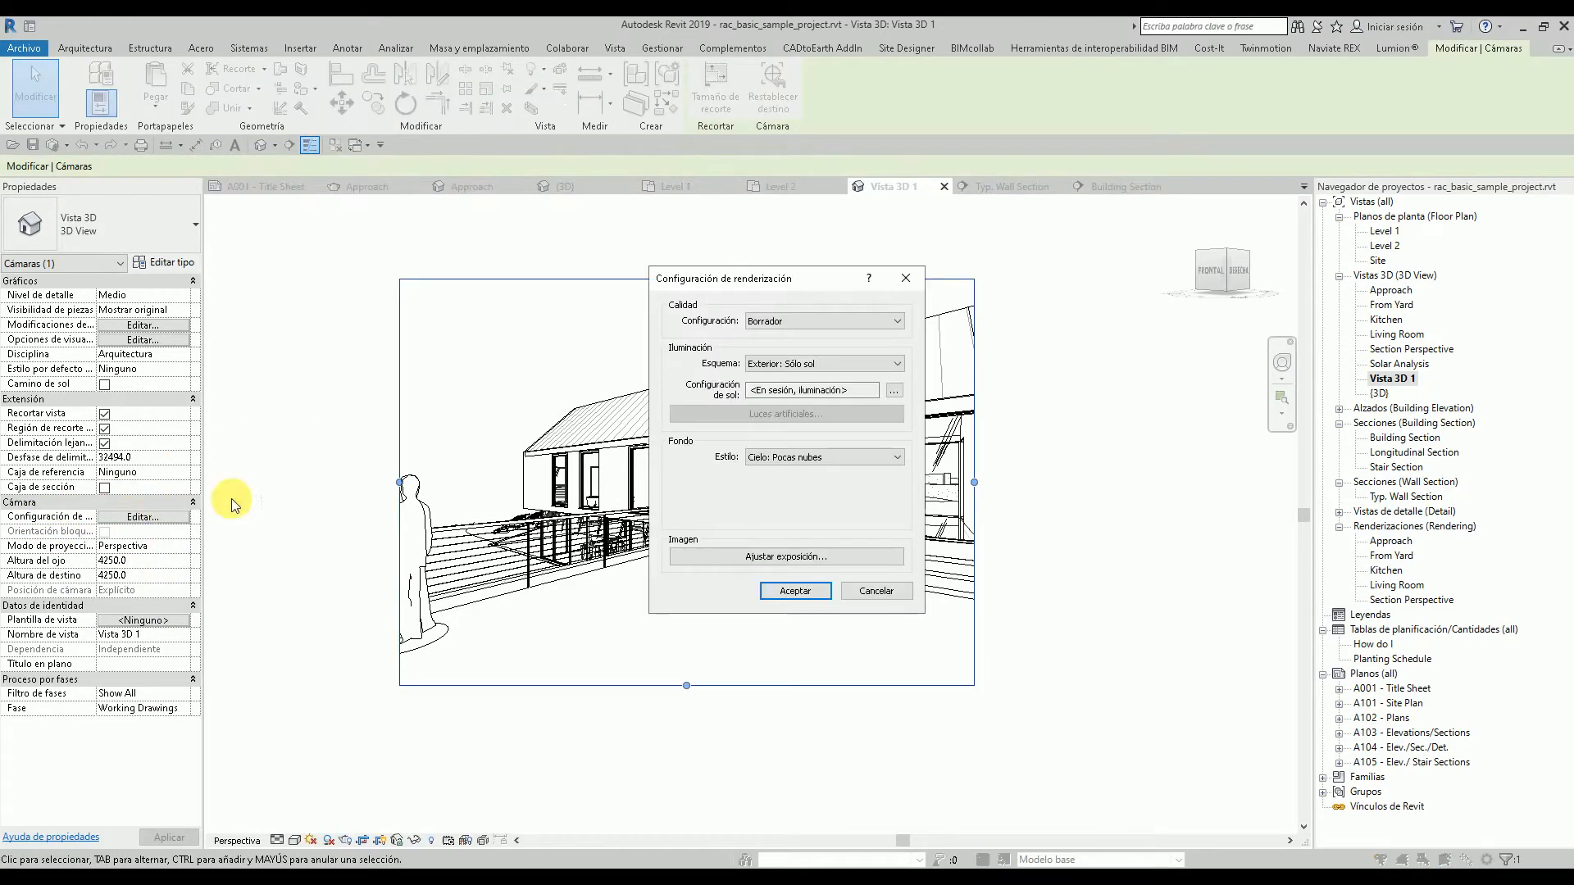
{"action": "left_click_drag", "start_coordinate": [786, 283], "coordinate": [1094, 267]}
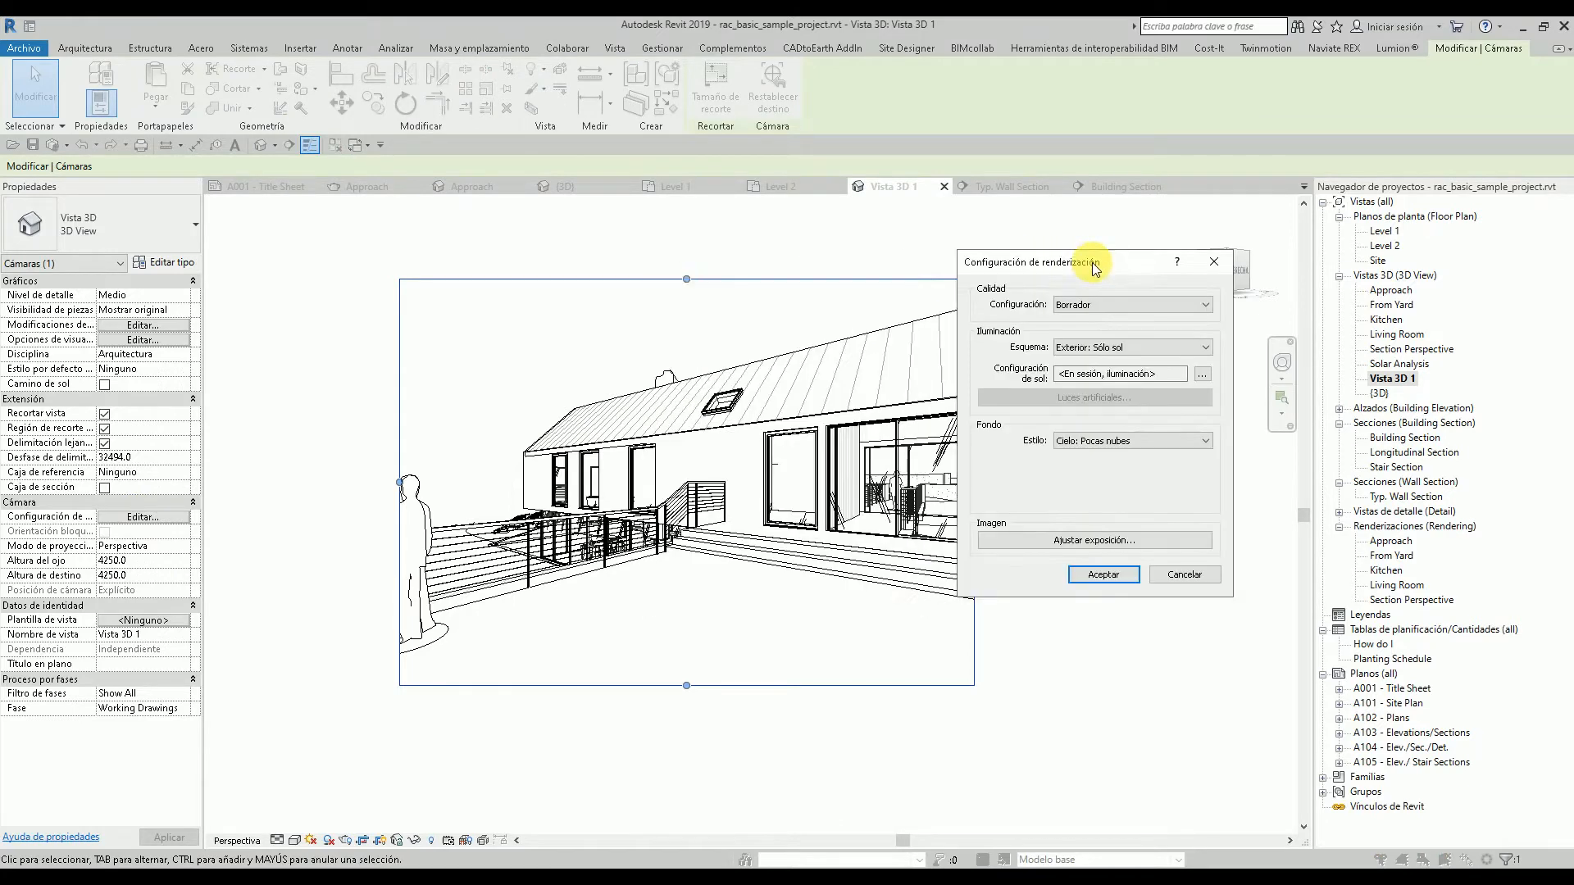
{"action": "left_click", "coordinate": [1082, 307]}
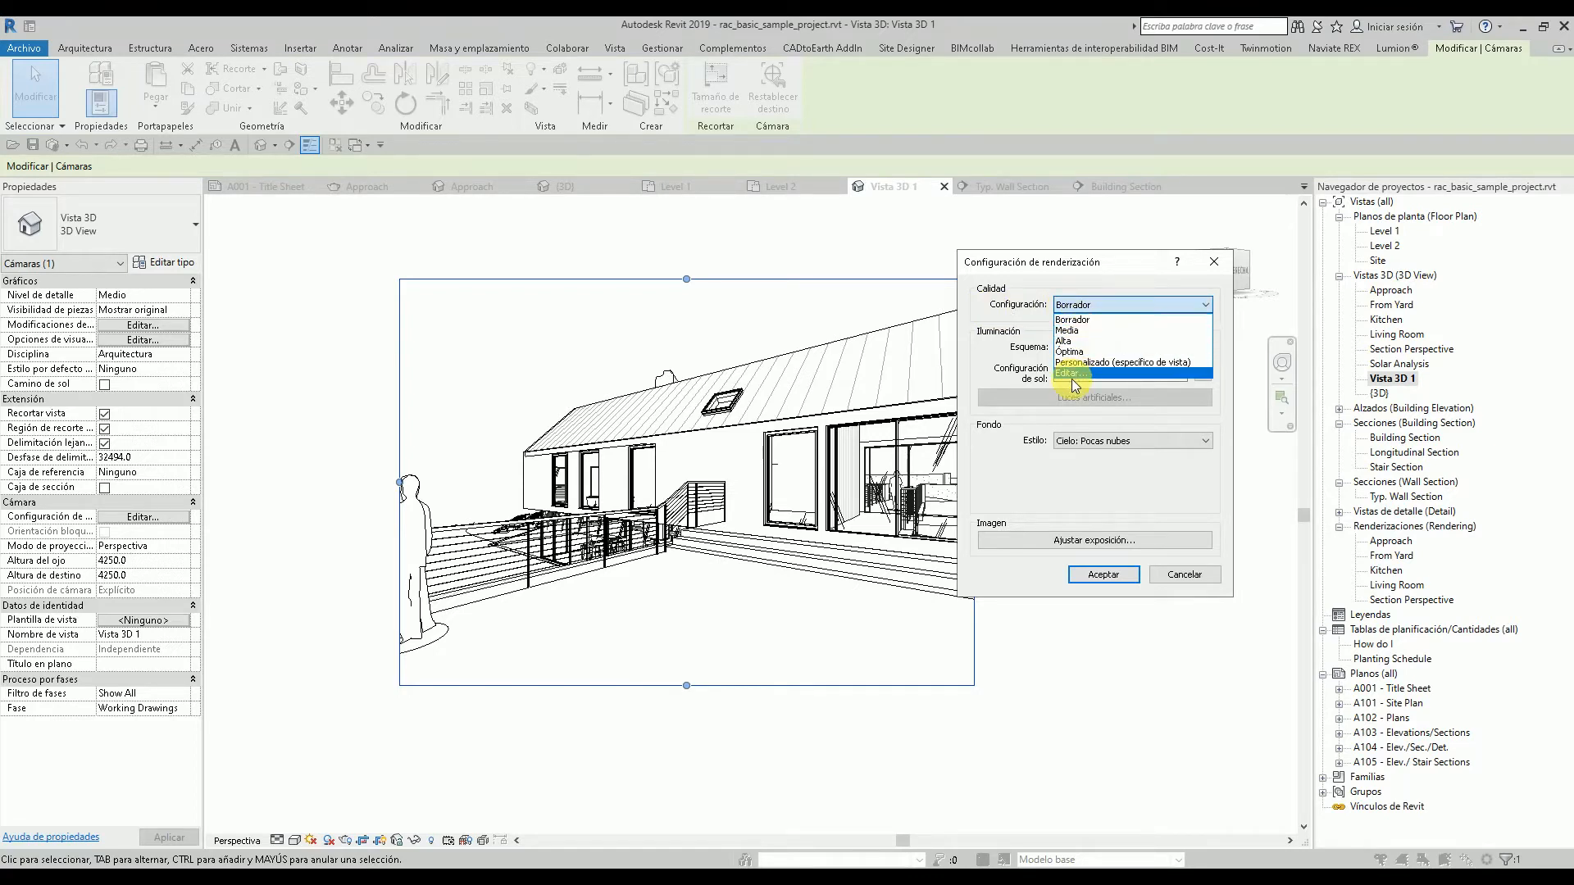
{"action": "left_click", "coordinate": [1080, 310]}
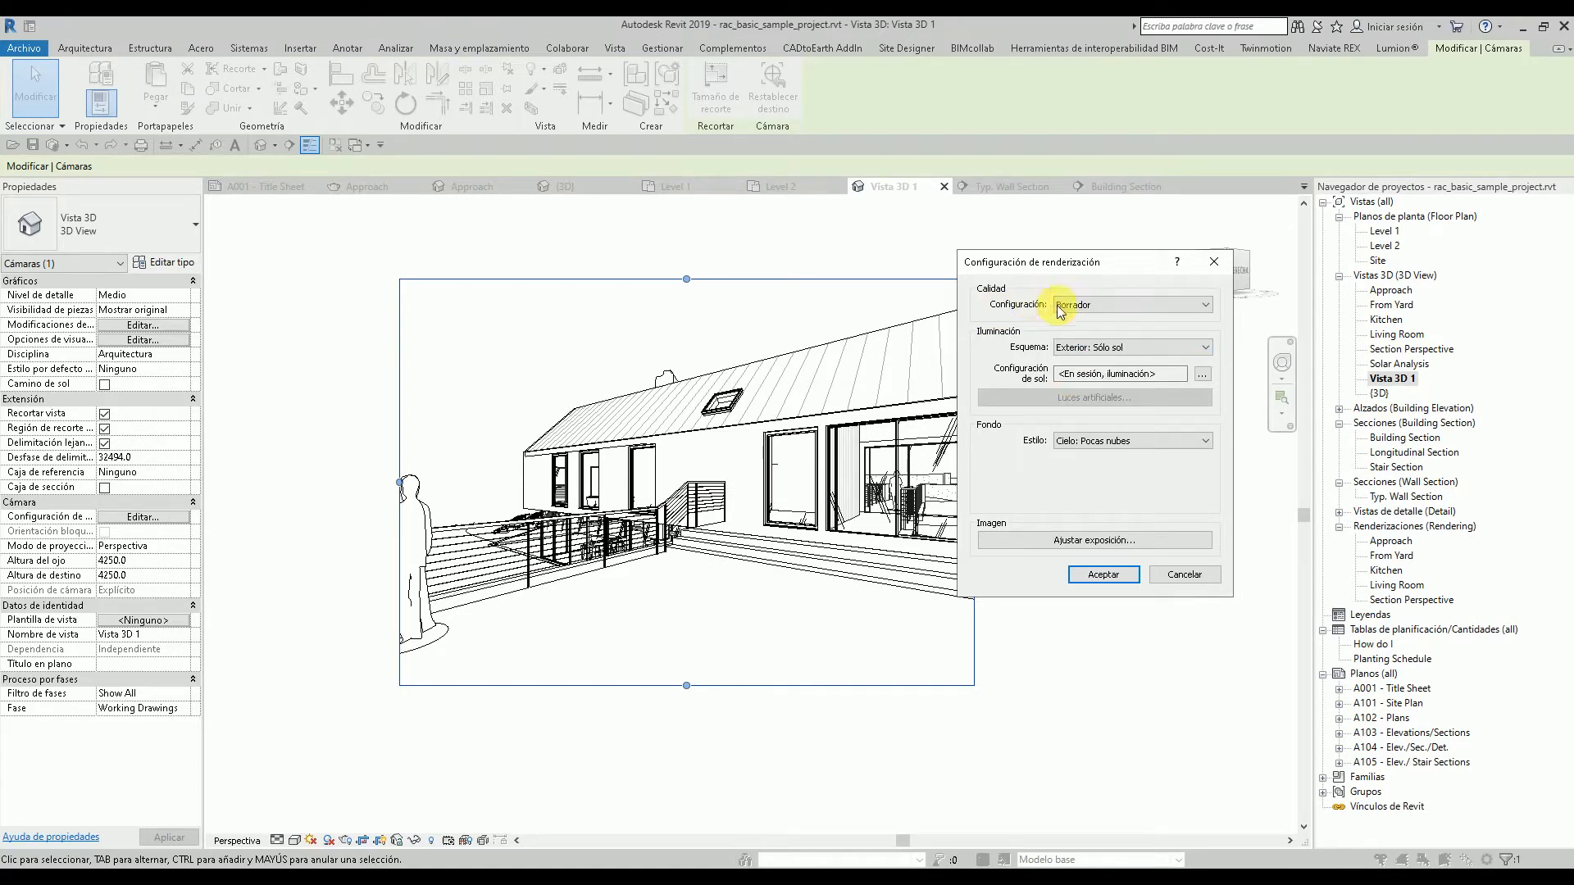
{"action": "left_click", "coordinate": [1095, 352]}
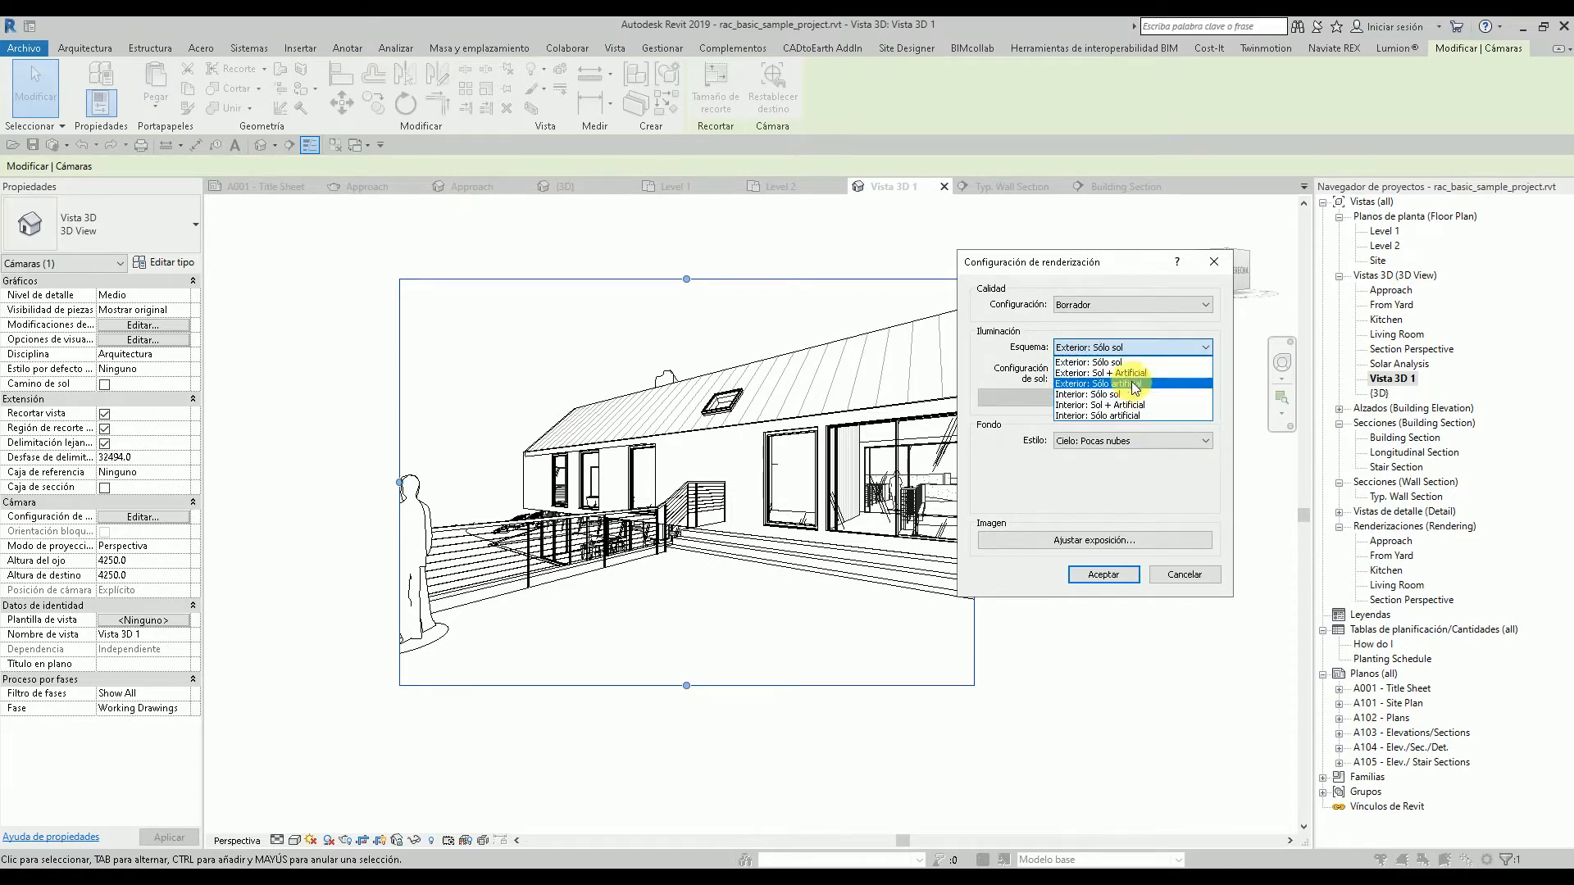
{"action": "left_click", "coordinate": [1075, 362]}
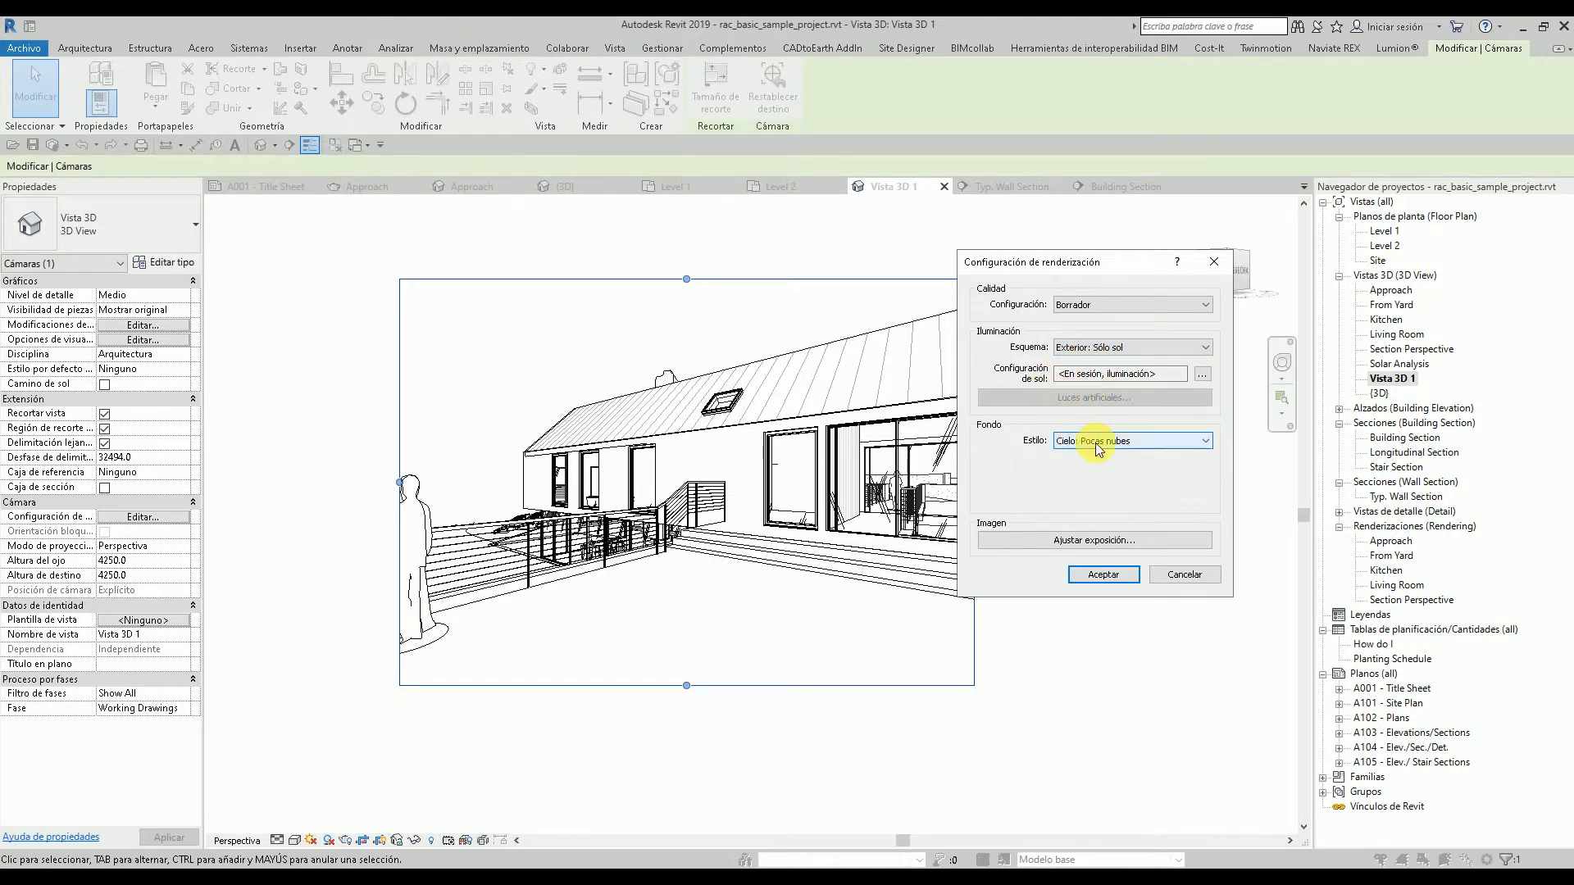
{"action": "left_click", "coordinate": [1116, 574]}
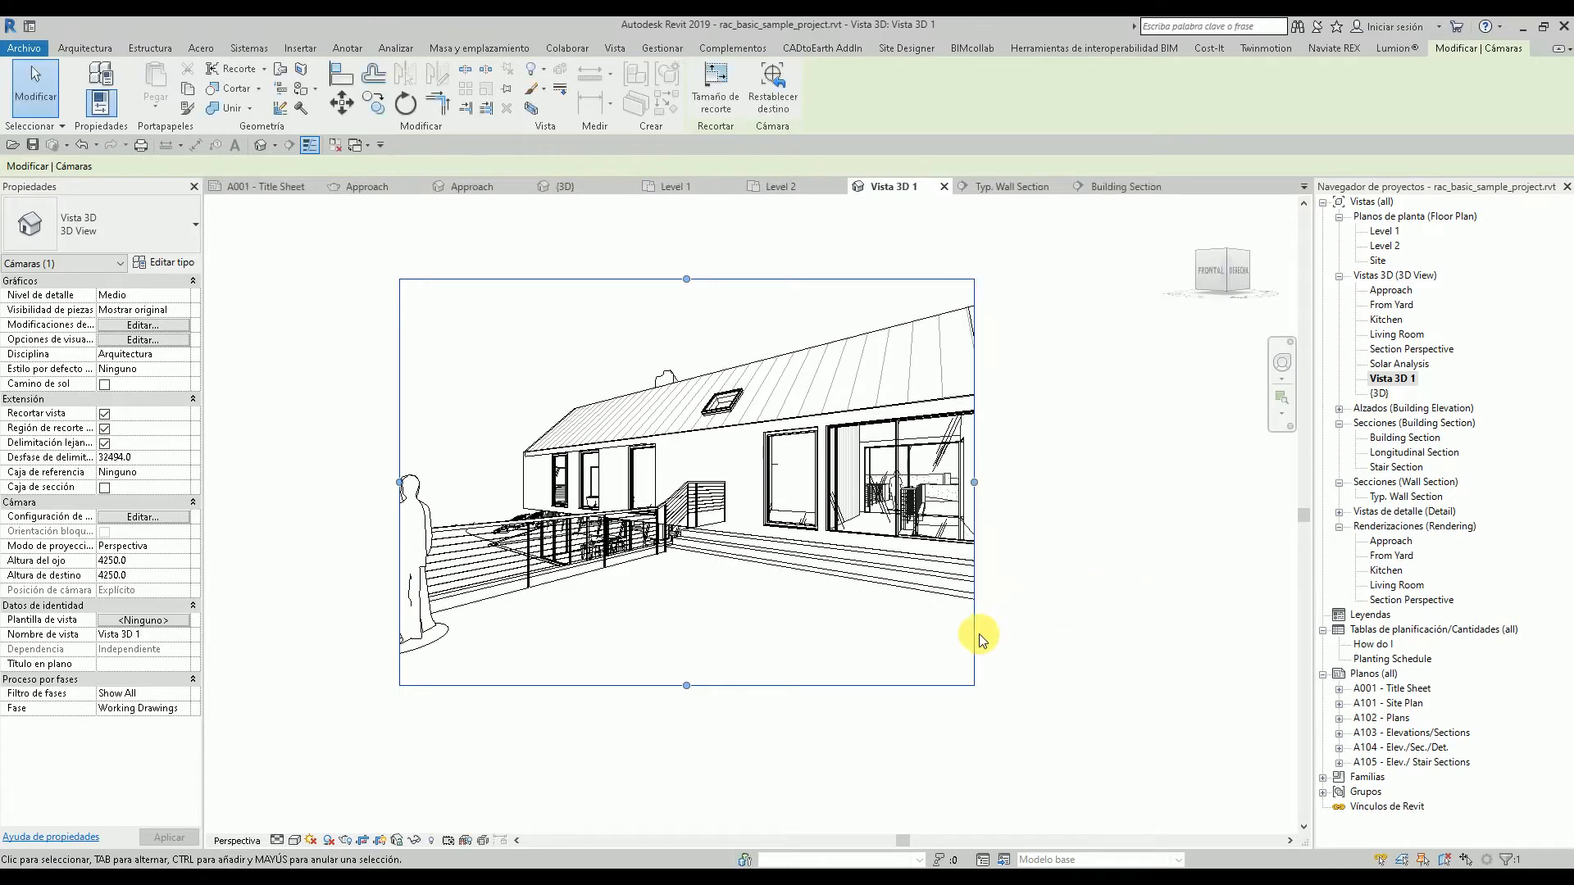
- Open the sun settings for the perspective view and set the solar study to Estático
{"action": "left_click", "coordinate": [312, 840]}
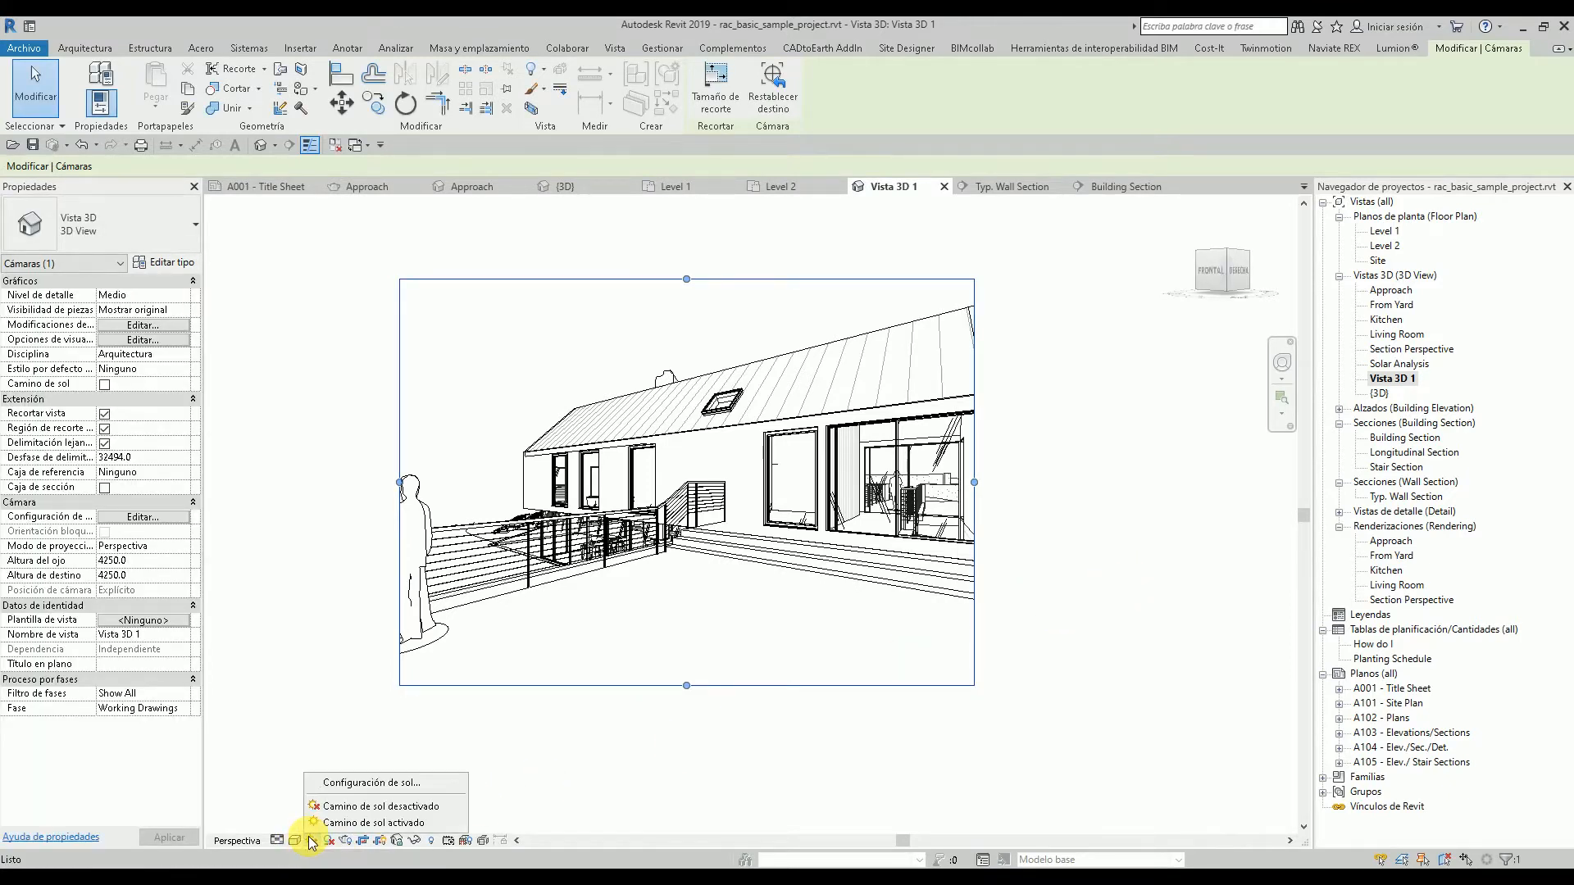
{"action": "left_click", "coordinate": [443, 785]}
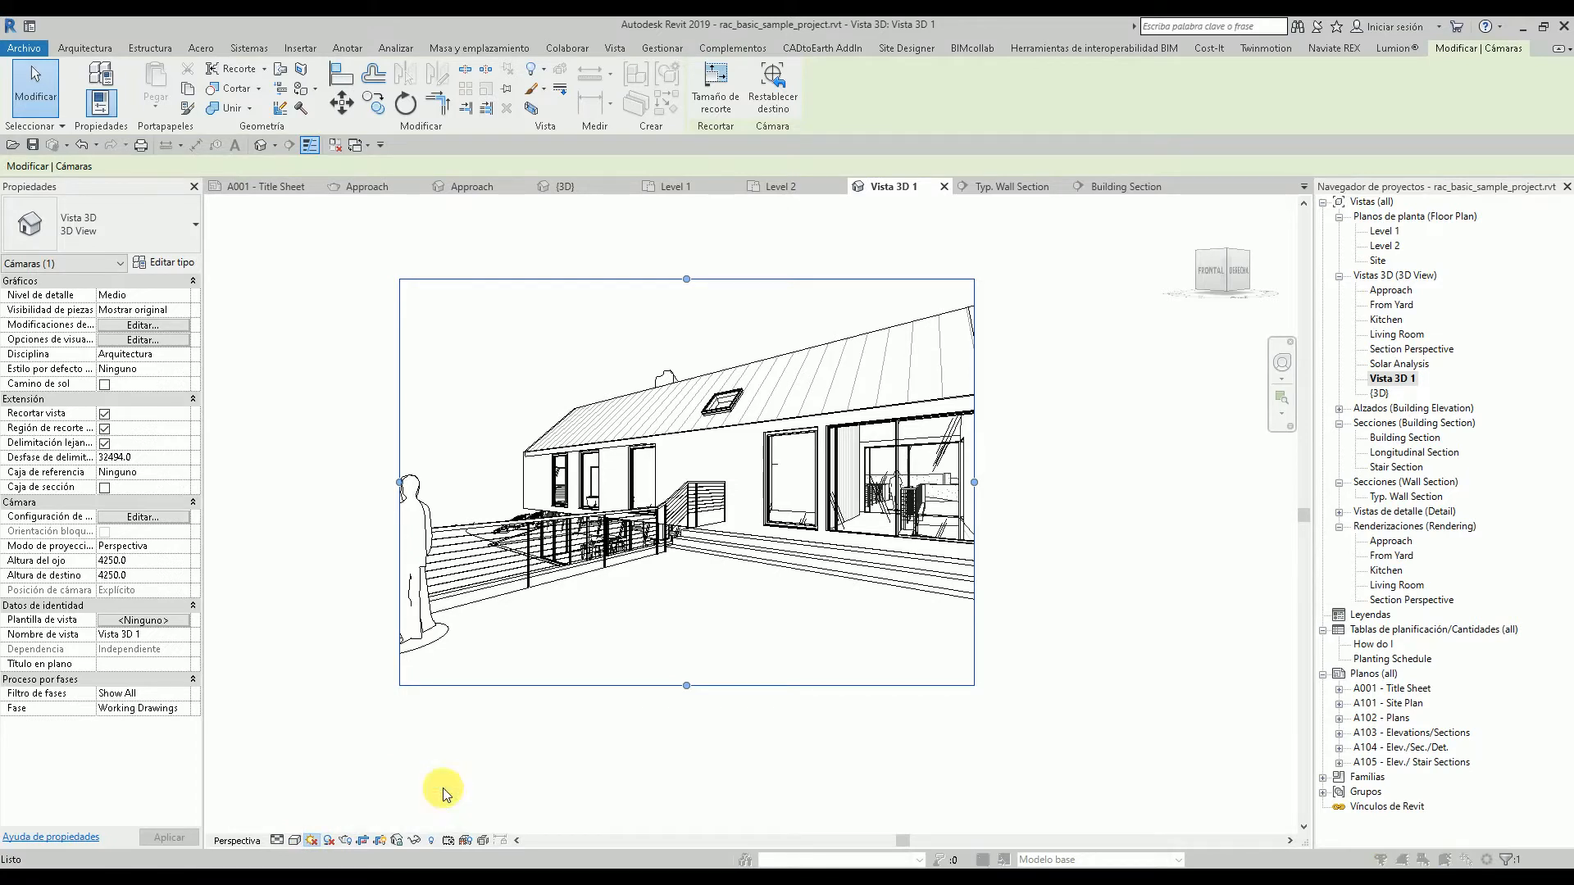
{"action": "left_click_drag", "start_coordinate": [715, 285], "coordinate": [1051, 297]}
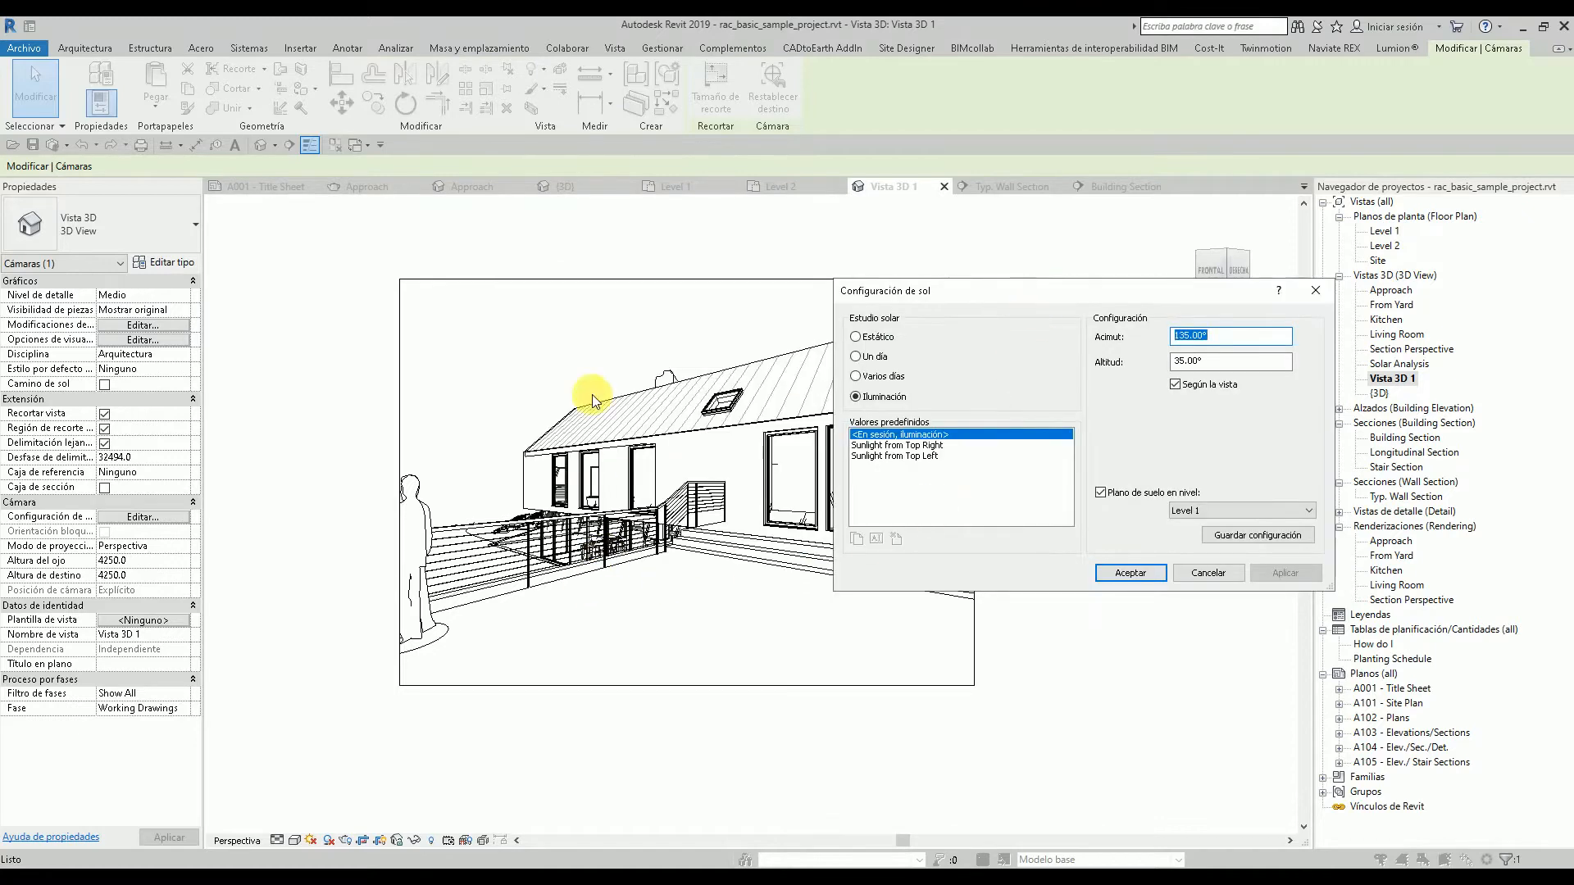
{"action": "left_click", "coordinate": [856, 337]}
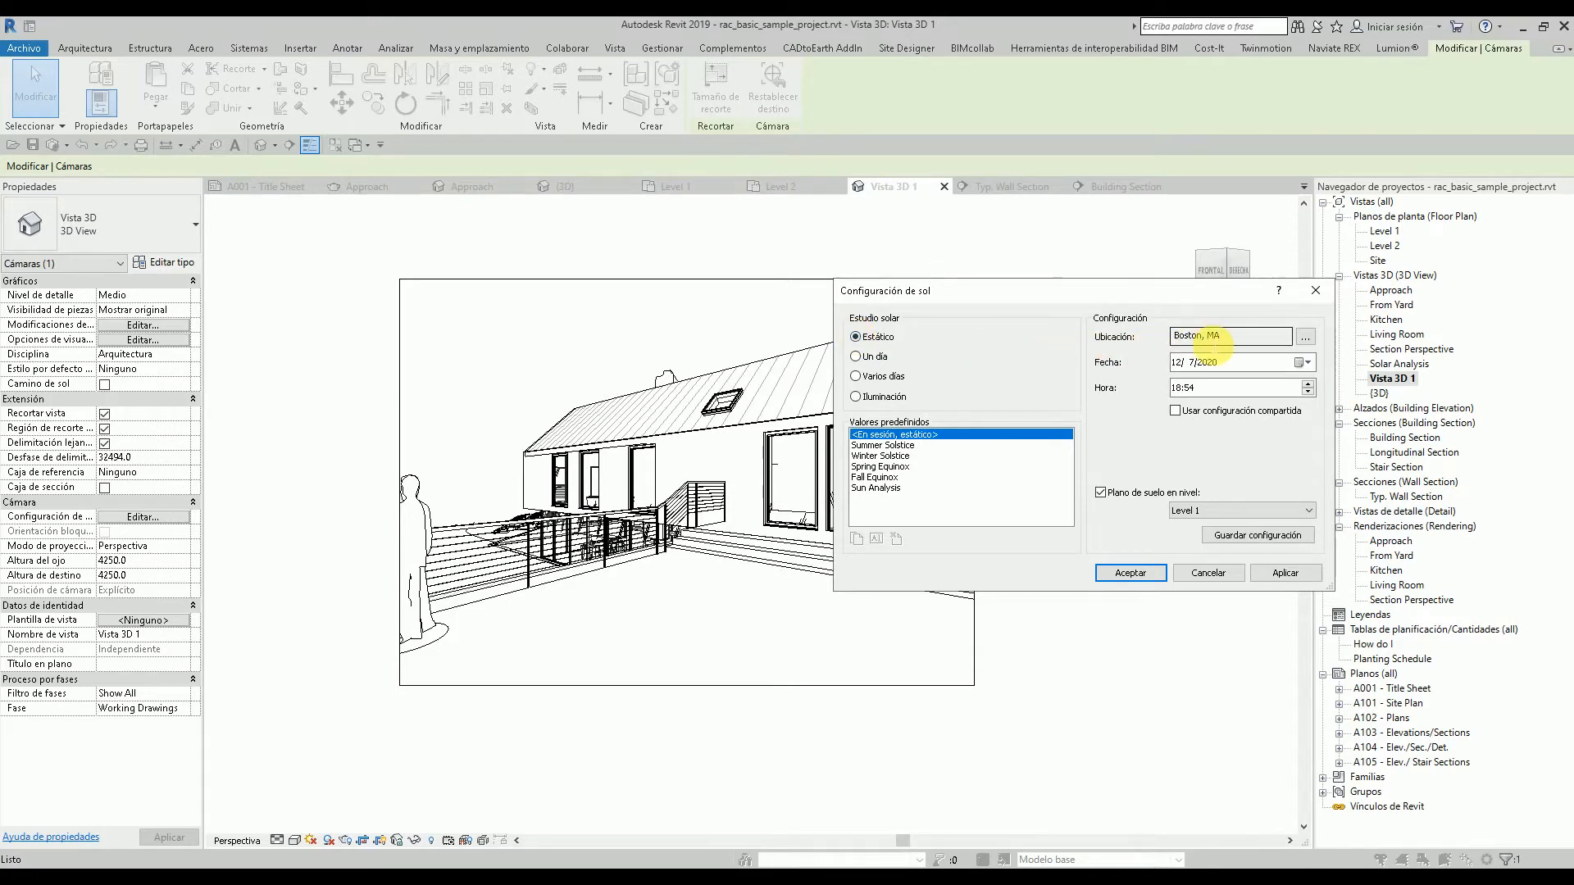
- Open the project location settings and define the location by Lista de ciudades por defecto
{"action": "left_click", "coordinate": [1305, 337]}
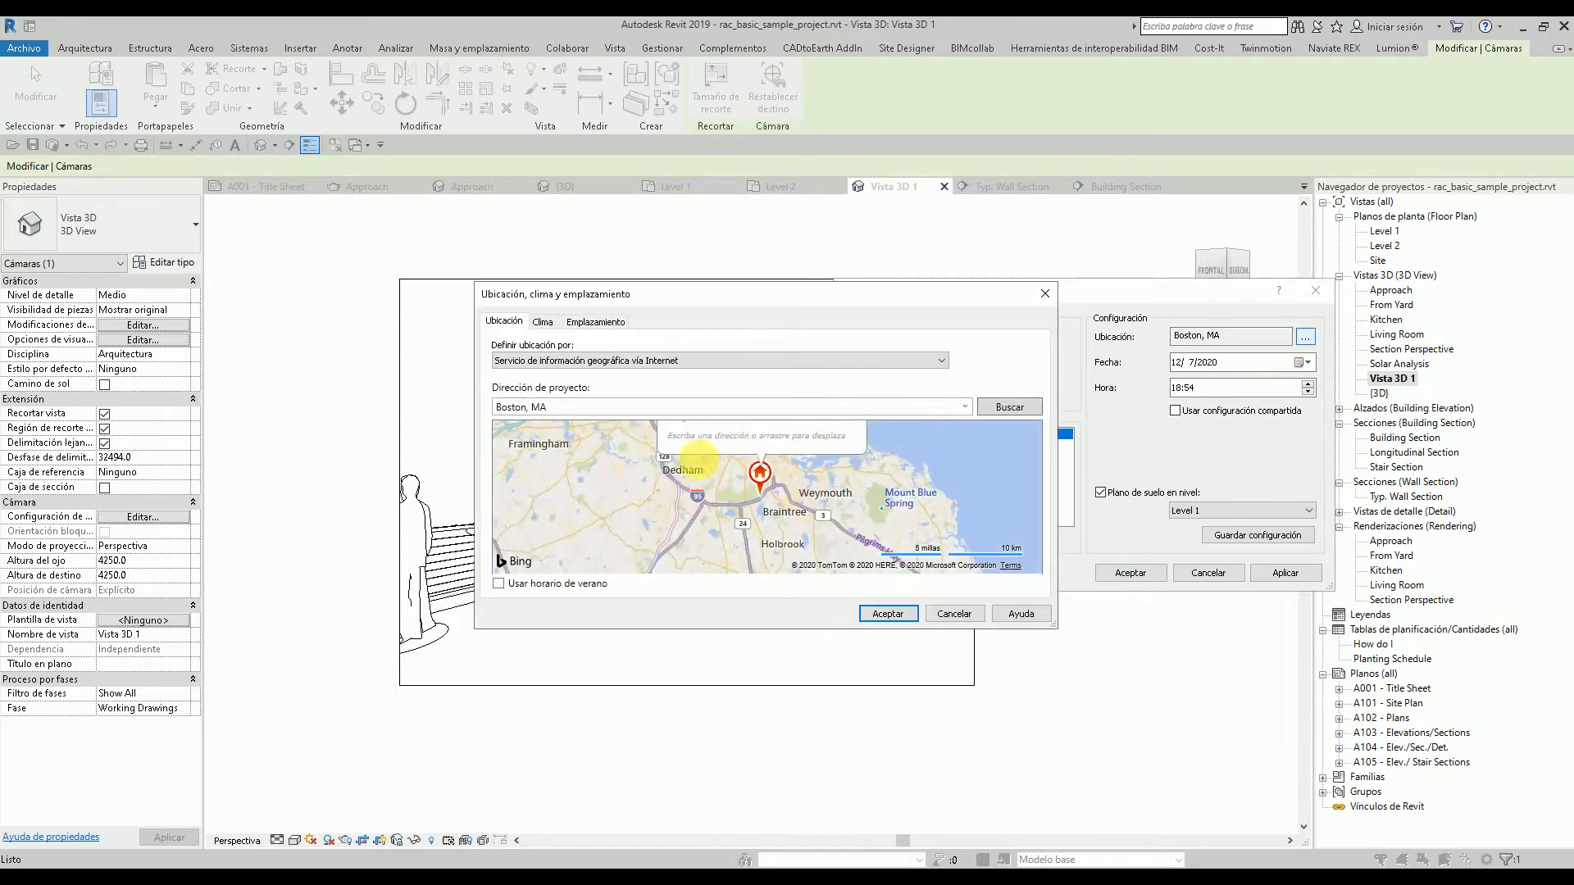
{"action": "left_click", "coordinate": [966, 407]}
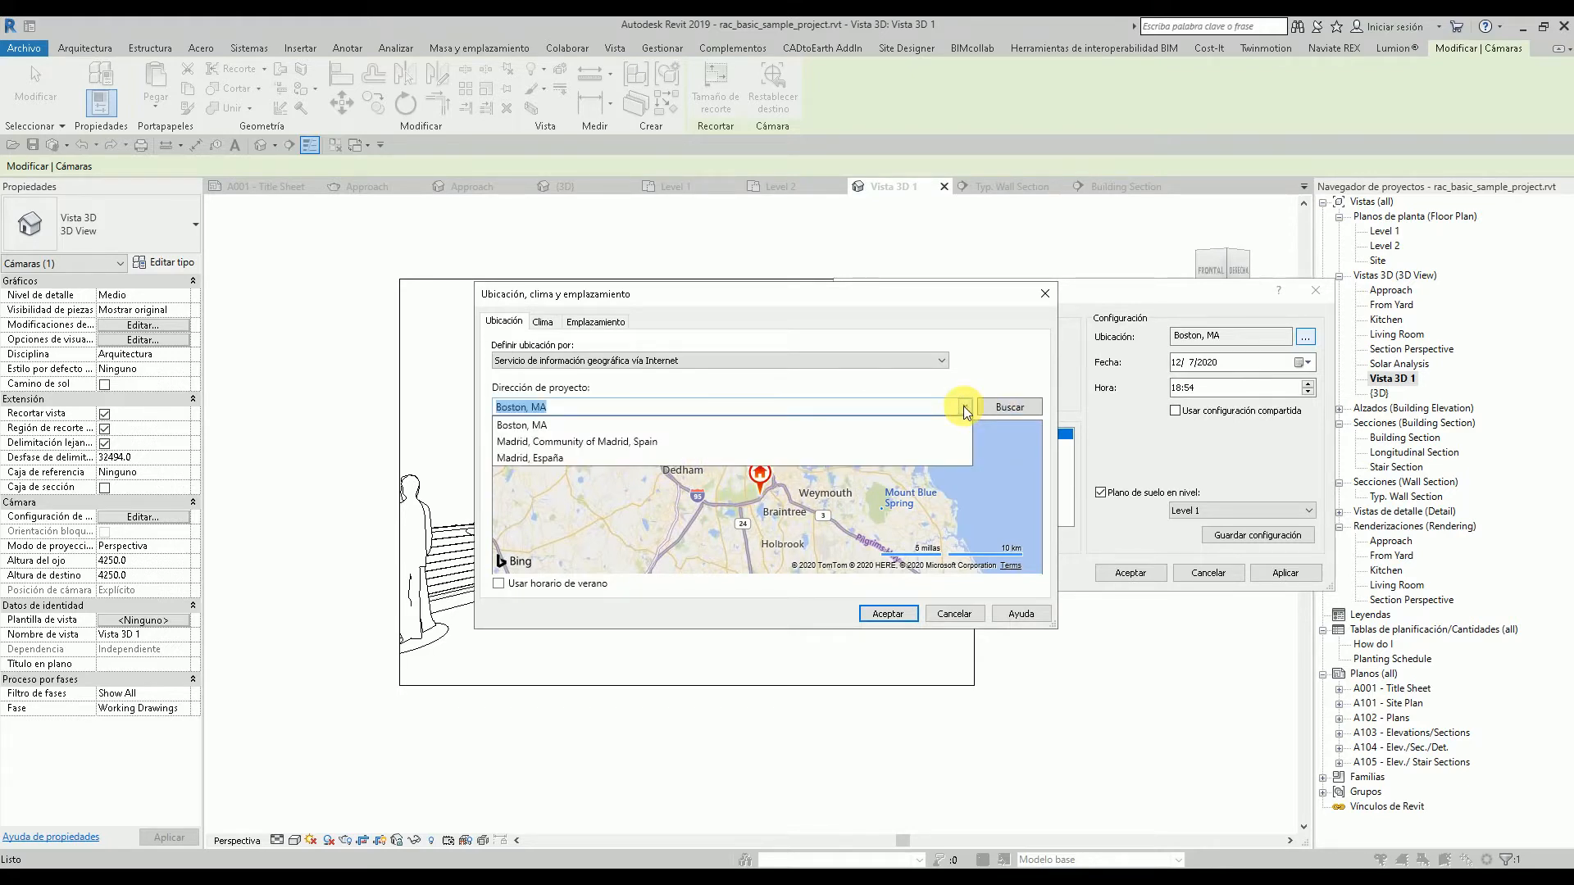
{"action": "left_click", "coordinate": [964, 407]}
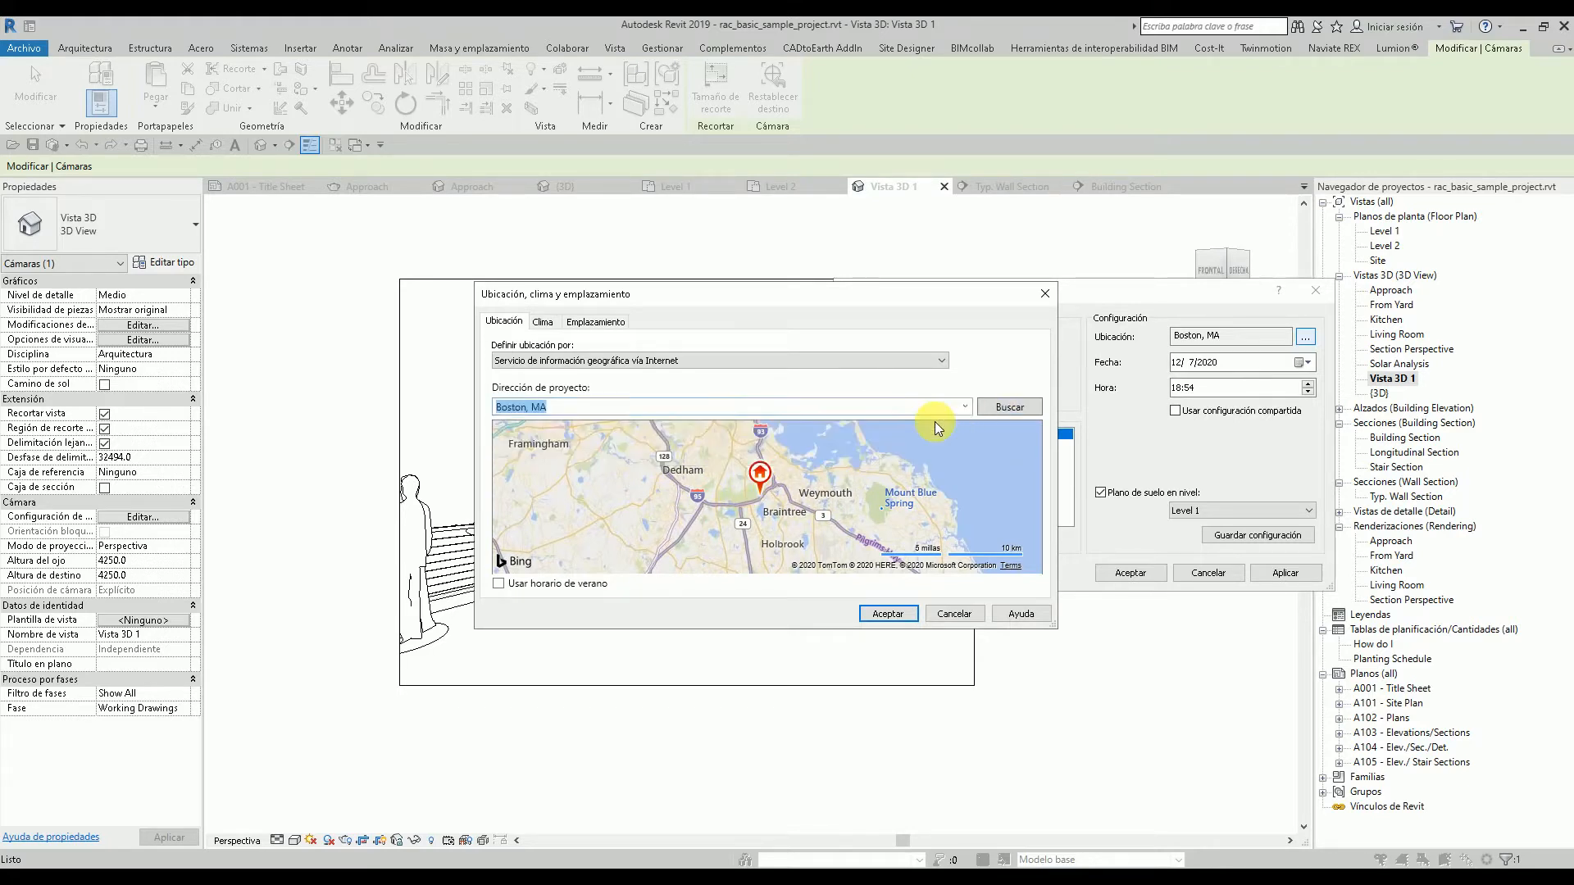
{"action": "left_click", "coordinate": [541, 360]}
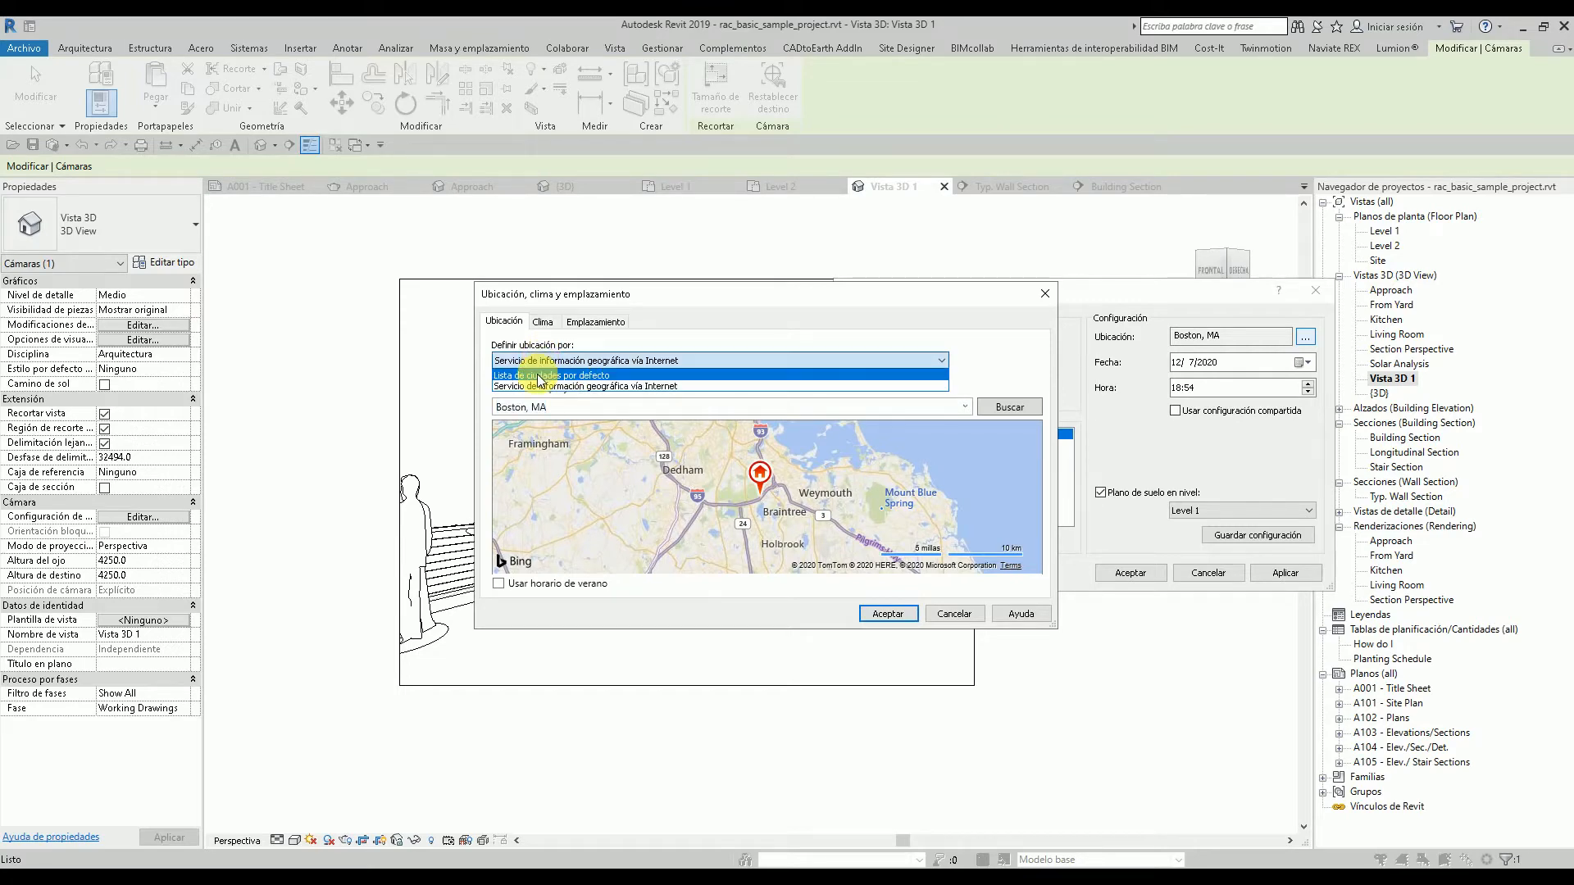
{"action": "left_click", "coordinate": [539, 375]}
- Set the project's city to Santiago, Chile and accept the location
{"action": "left_click", "coordinate": [611, 419]}
{"action": "scroll", "coordinate": [626, 544], "scroll_direction": "down", "scroll_amount": 15}
{"action": "scroll", "coordinate": [615, 570], "scroll_direction": "down", "scroll_amount": 20}
{"action": "scroll", "coordinate": [615, 571], "scroll_direction": "down", "scroll_amount": 20}
{"action": "scroll", "coordinate": [615, 573], "scroll_direction": "down", "scroll_amount": 20}
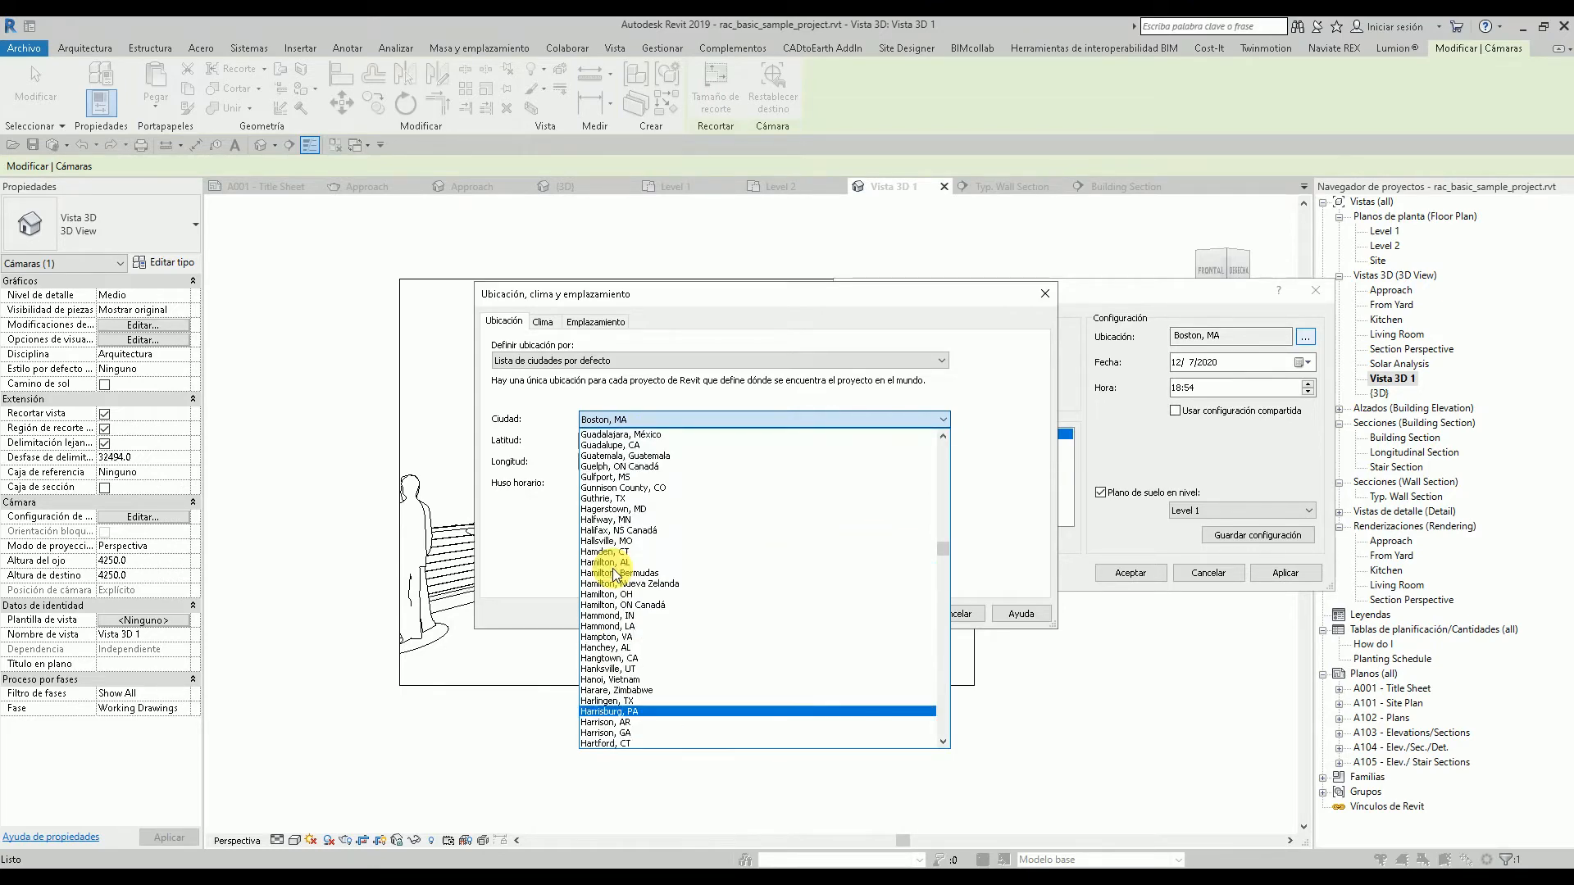
{"action": "scroll", "coordinate": [616, 573], "scroll_direction": "down", "scroll_amount": 20}
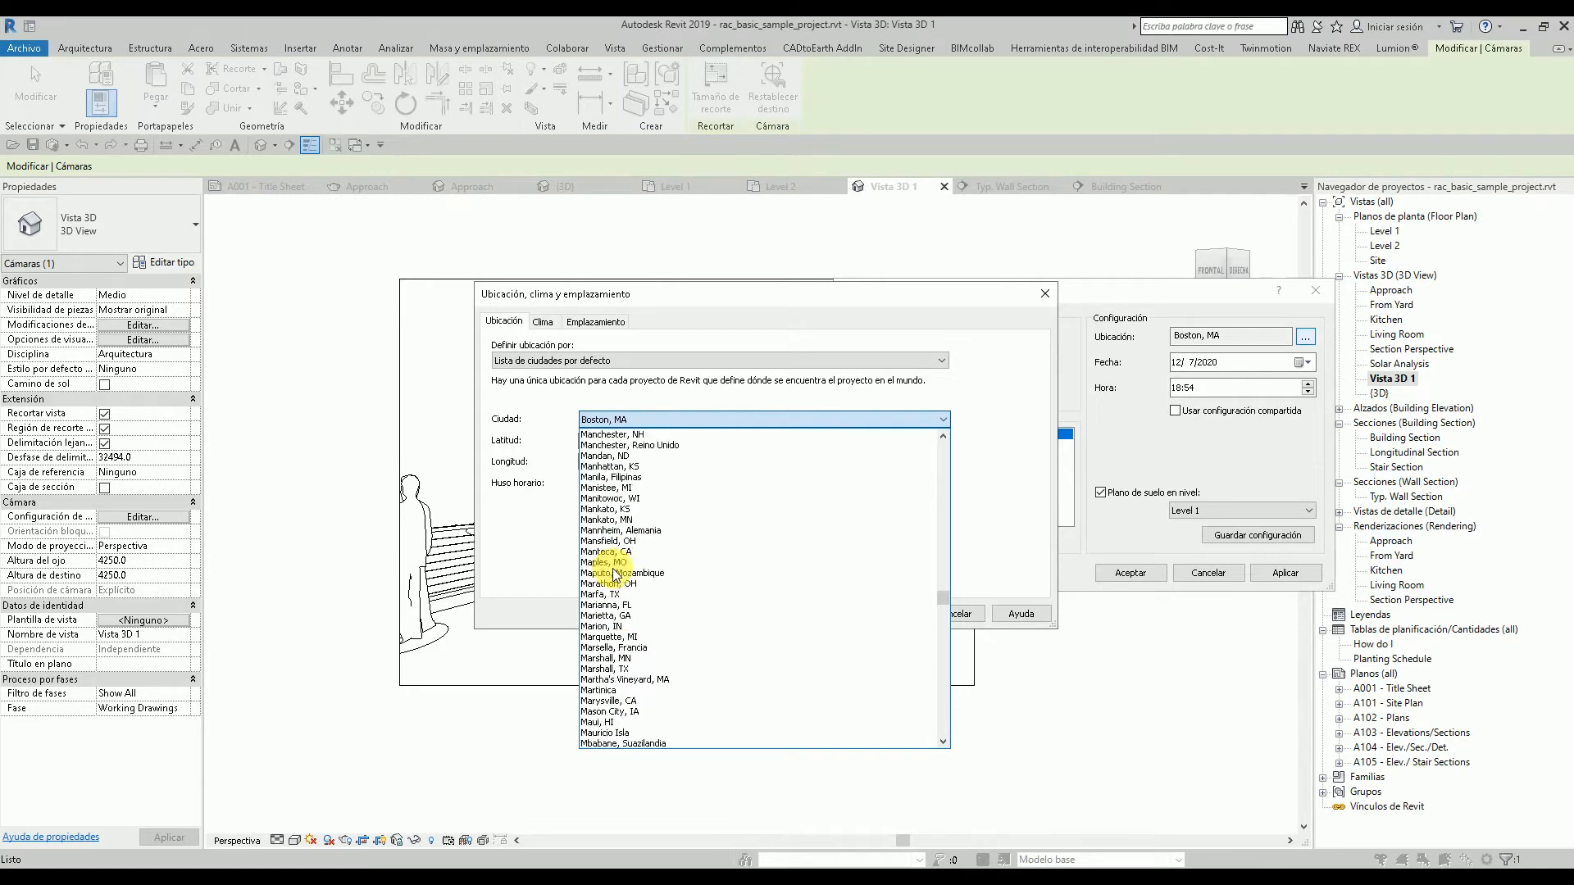
{"action": "scroll", "coordinate": [616, 574], "scroll_direction": "down", "scroll_amount": 20}
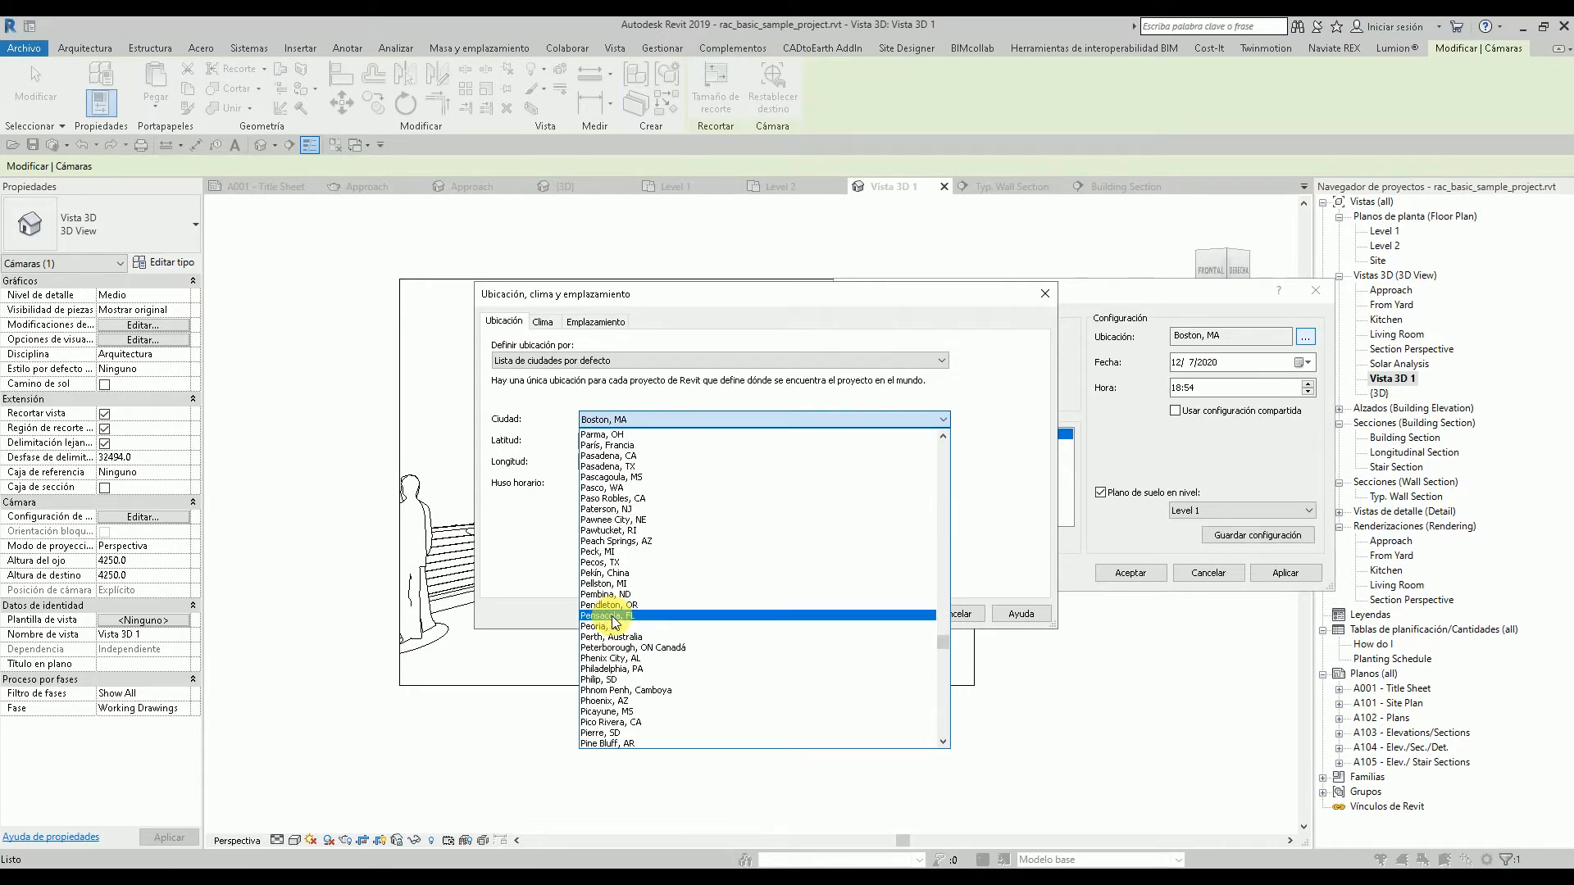
{"action": "scroll", "coordinate": [615, 621], "scroll_direction": "down", "scroll_amount": 20}
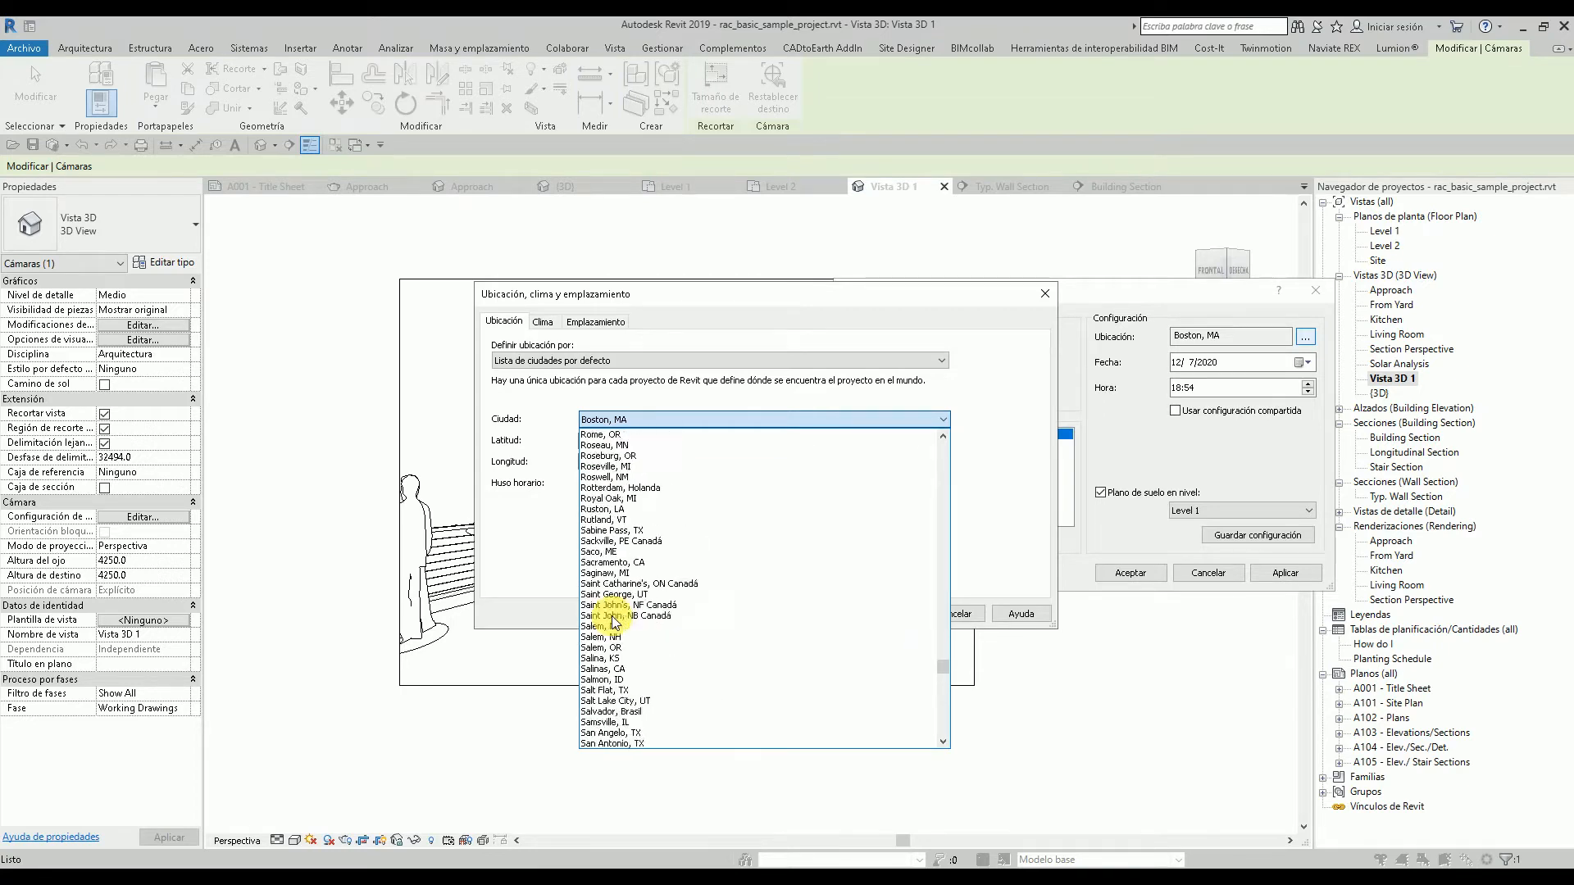
{"action": "scroll", "coordinate": [615, 623], "scroll_direction": "down", "scroll_amount": 9}
{"action": "scroll", "coordinate": [616, 646], "scroll_direction": "down", "scroll_amount": 4}
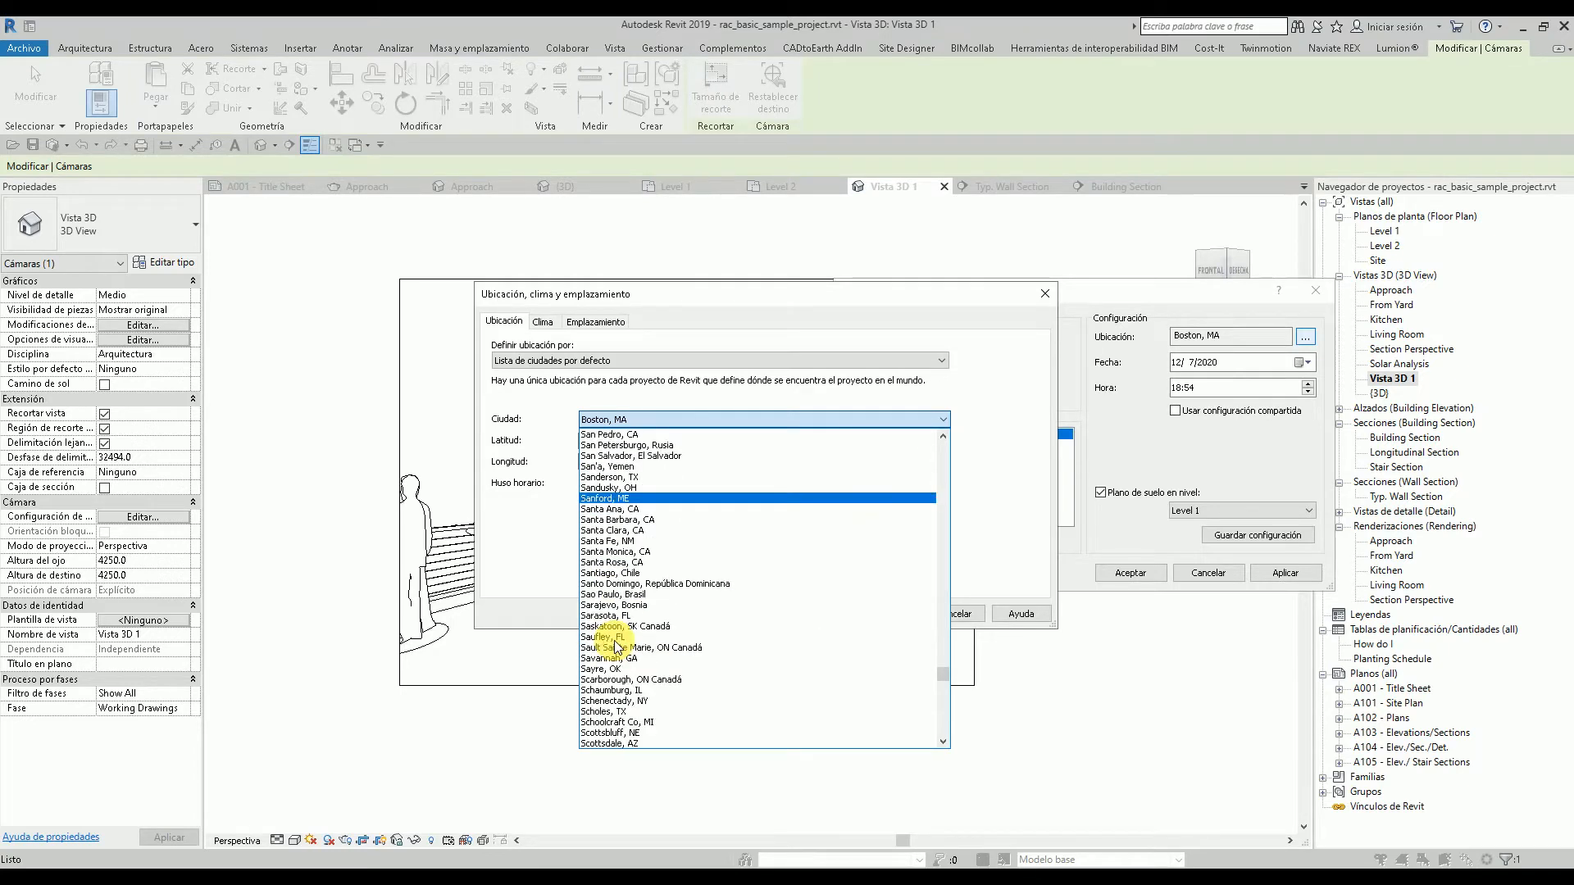
{"action": "left_click", "coordinate": [639, 573]}
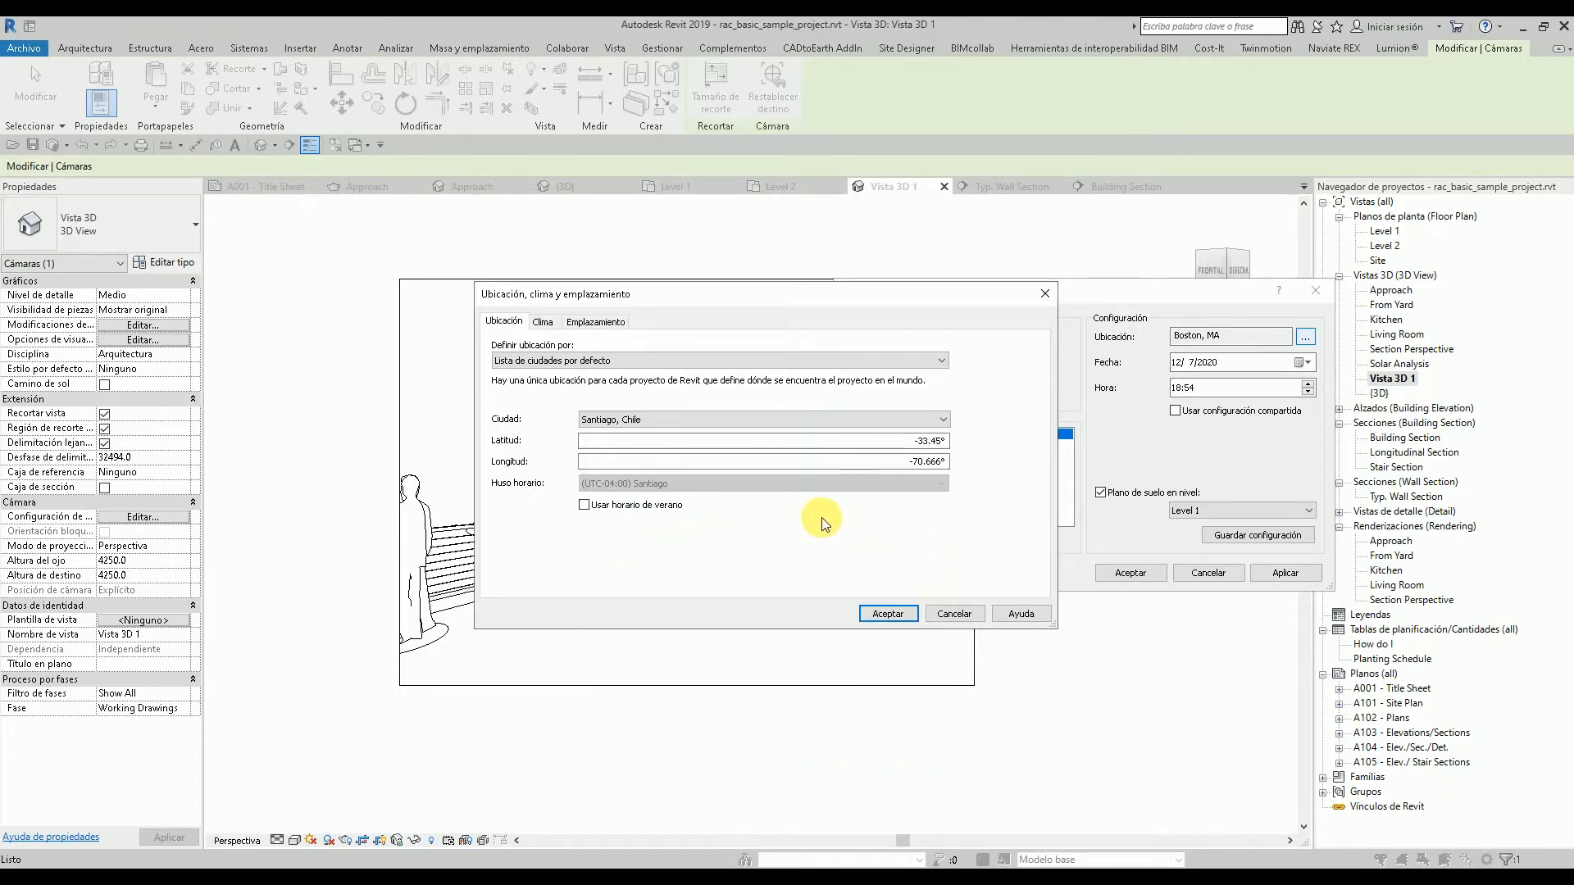
{"action": "left_click", "coordinate": [887, 614]}
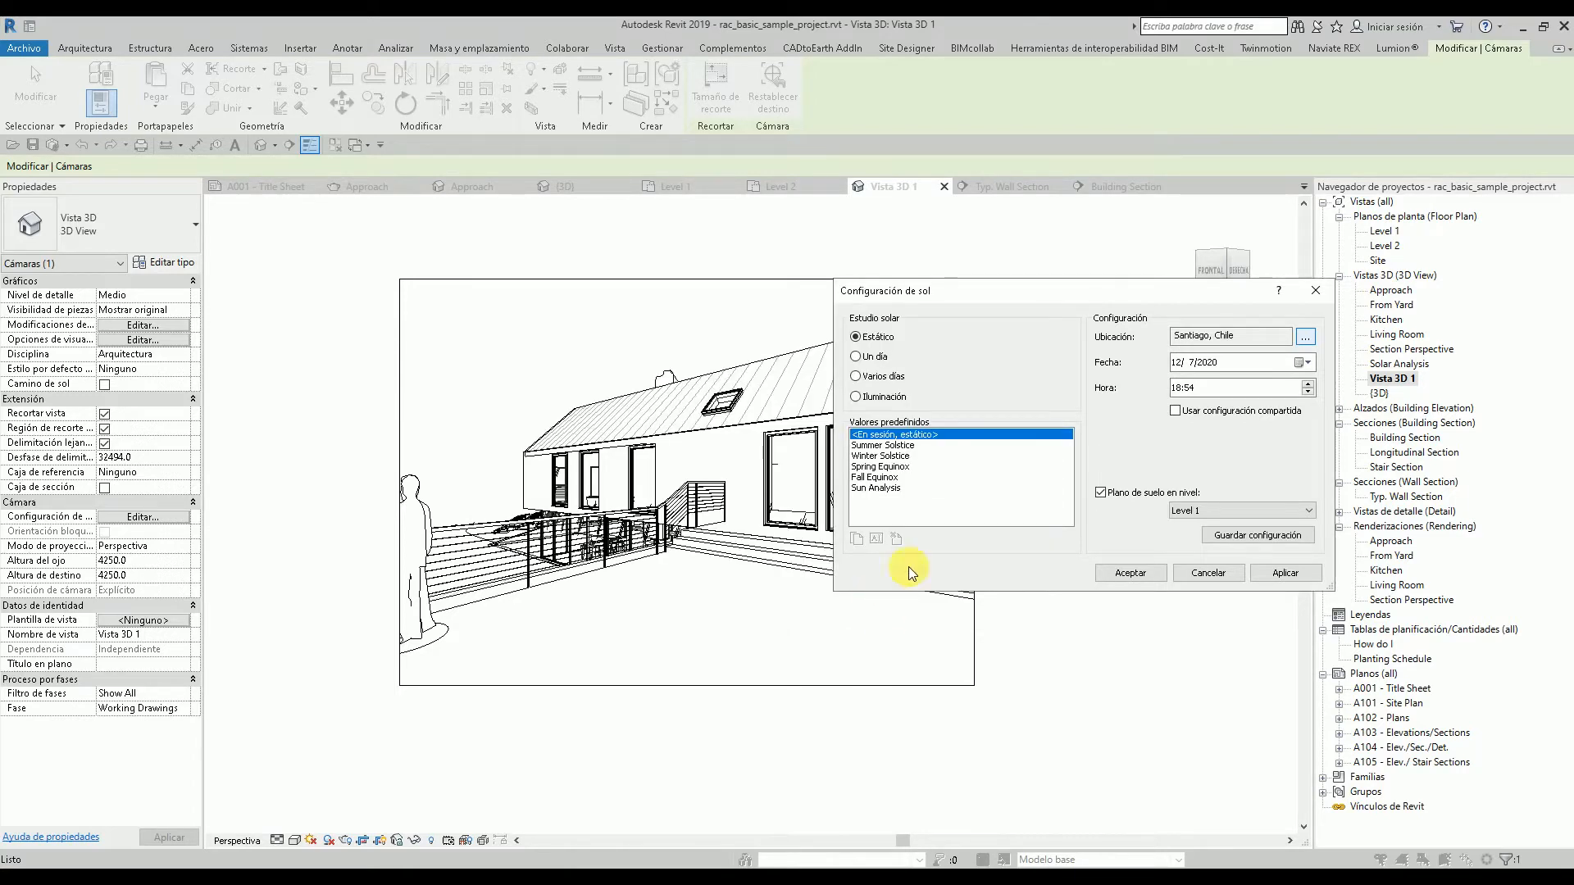
- Apply the Summer Solstice preset with its ground plane turned off, accept the sun settings and turn on shadows in the perspective view
{"action": "left_click", "coordinate": [885, 446]}
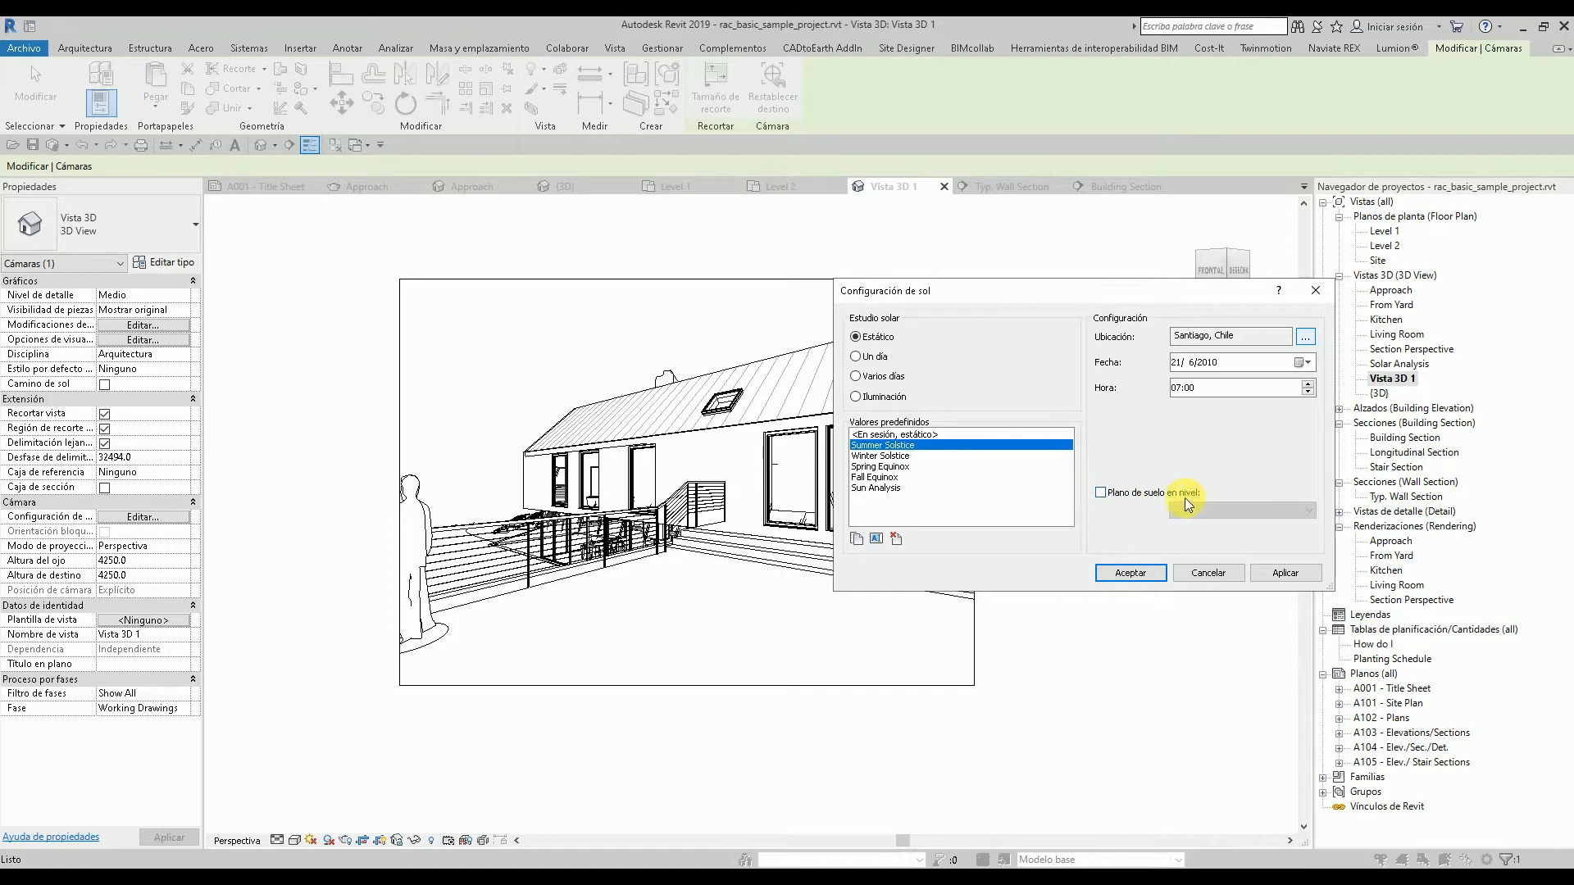
{"action": "left_click", "coordinate": [1100, 492]}
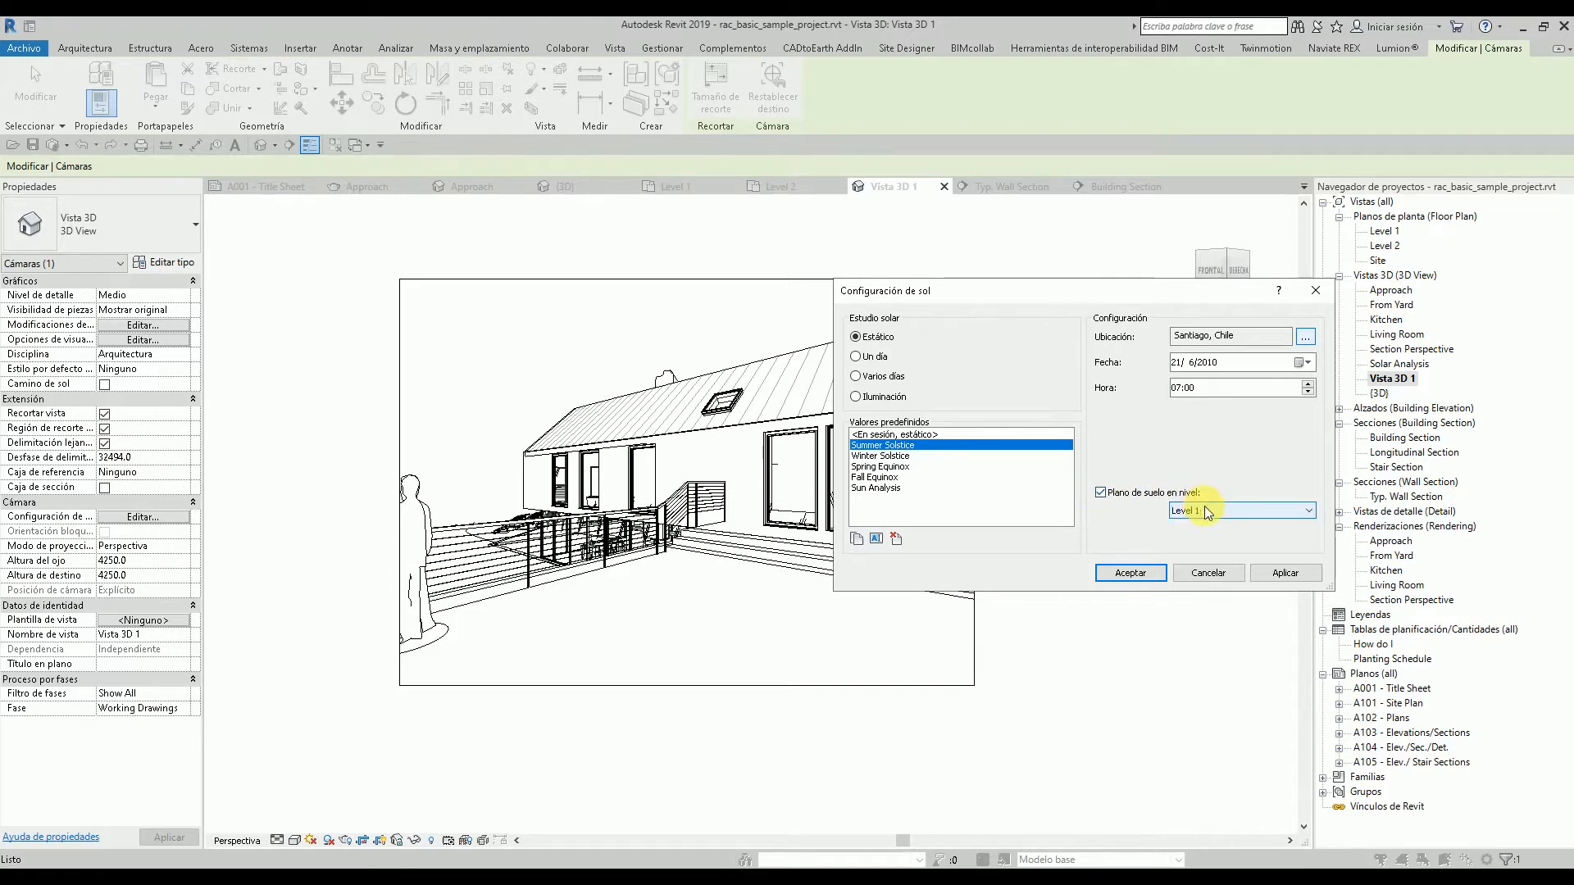
{"action": "left_click", "coordinate": [1100, 492]}
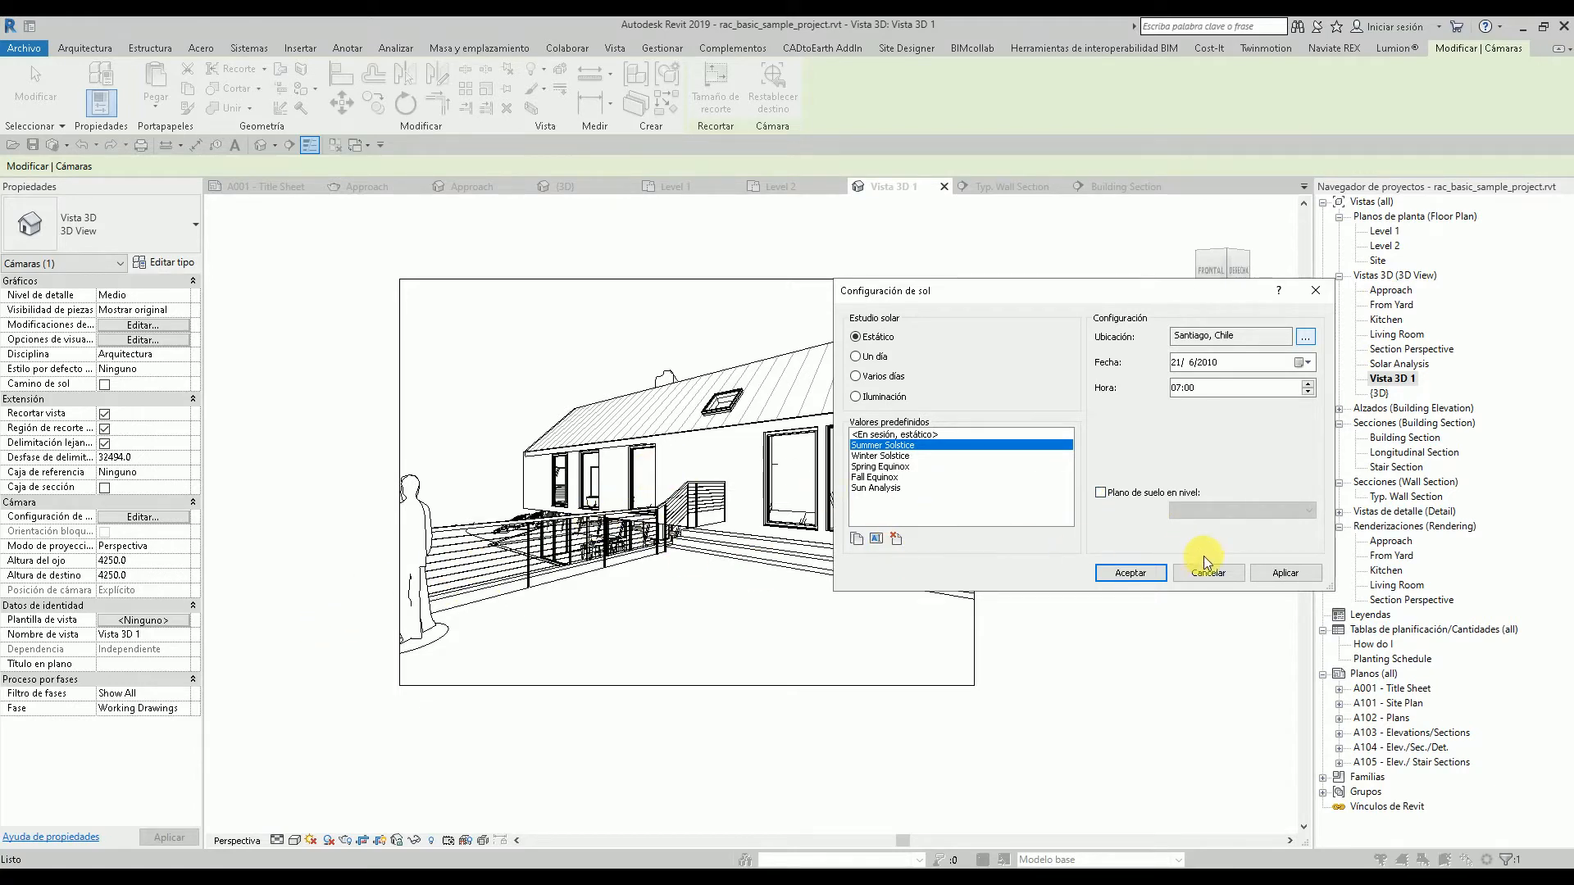
{"action": "left_click", "coordinate": [1260, 576]}
{"action": "left_click", "coordinate": [1139, 576]}
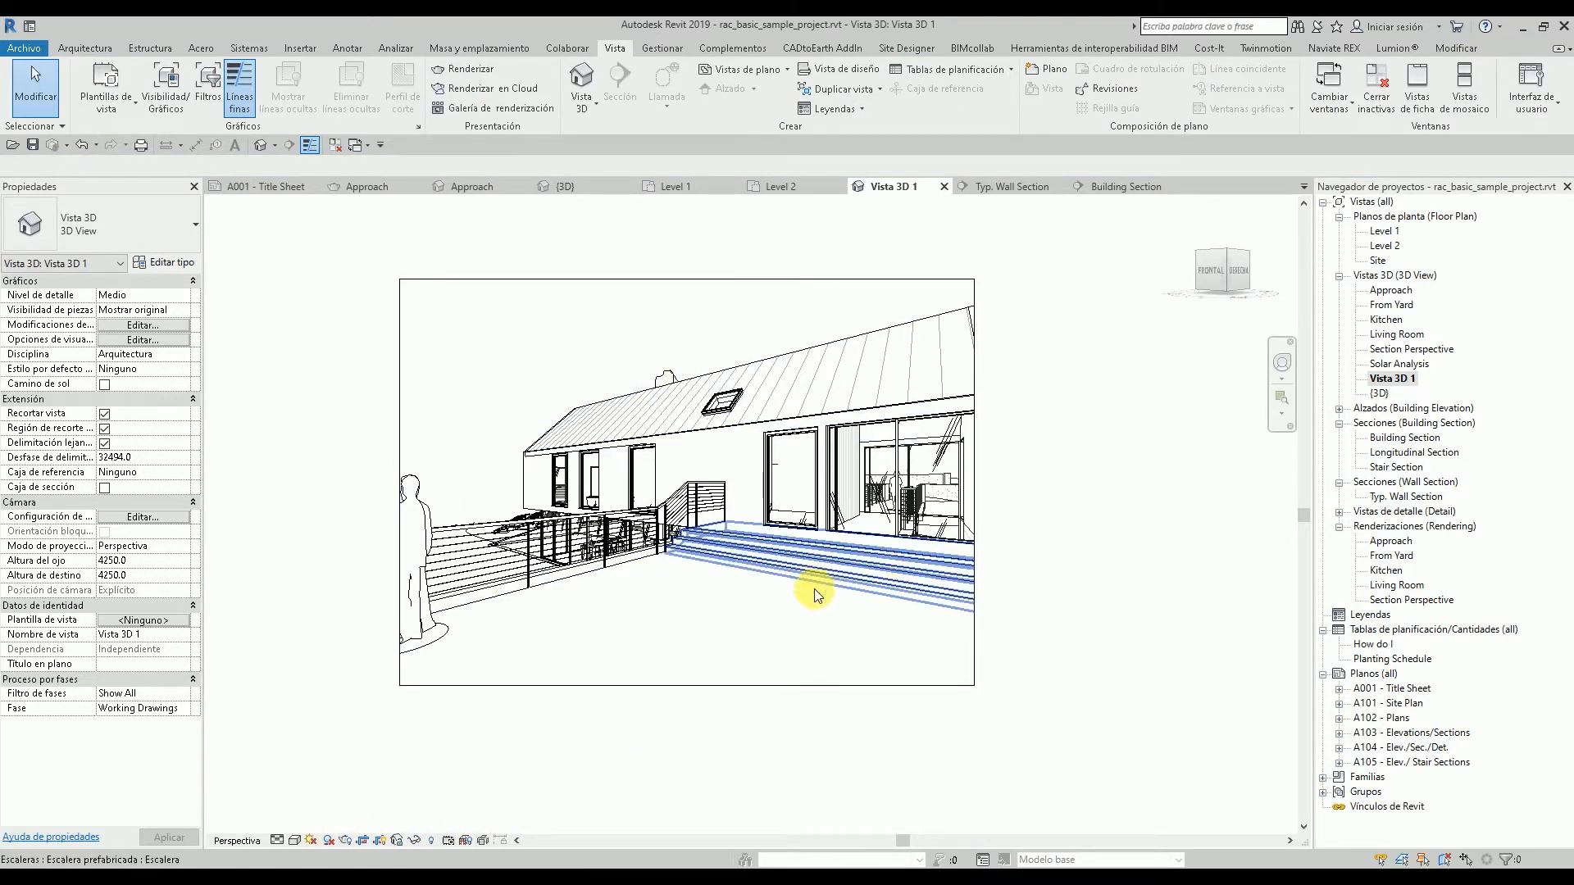
{"action": "left_click", "coordinate": [329, 841]}
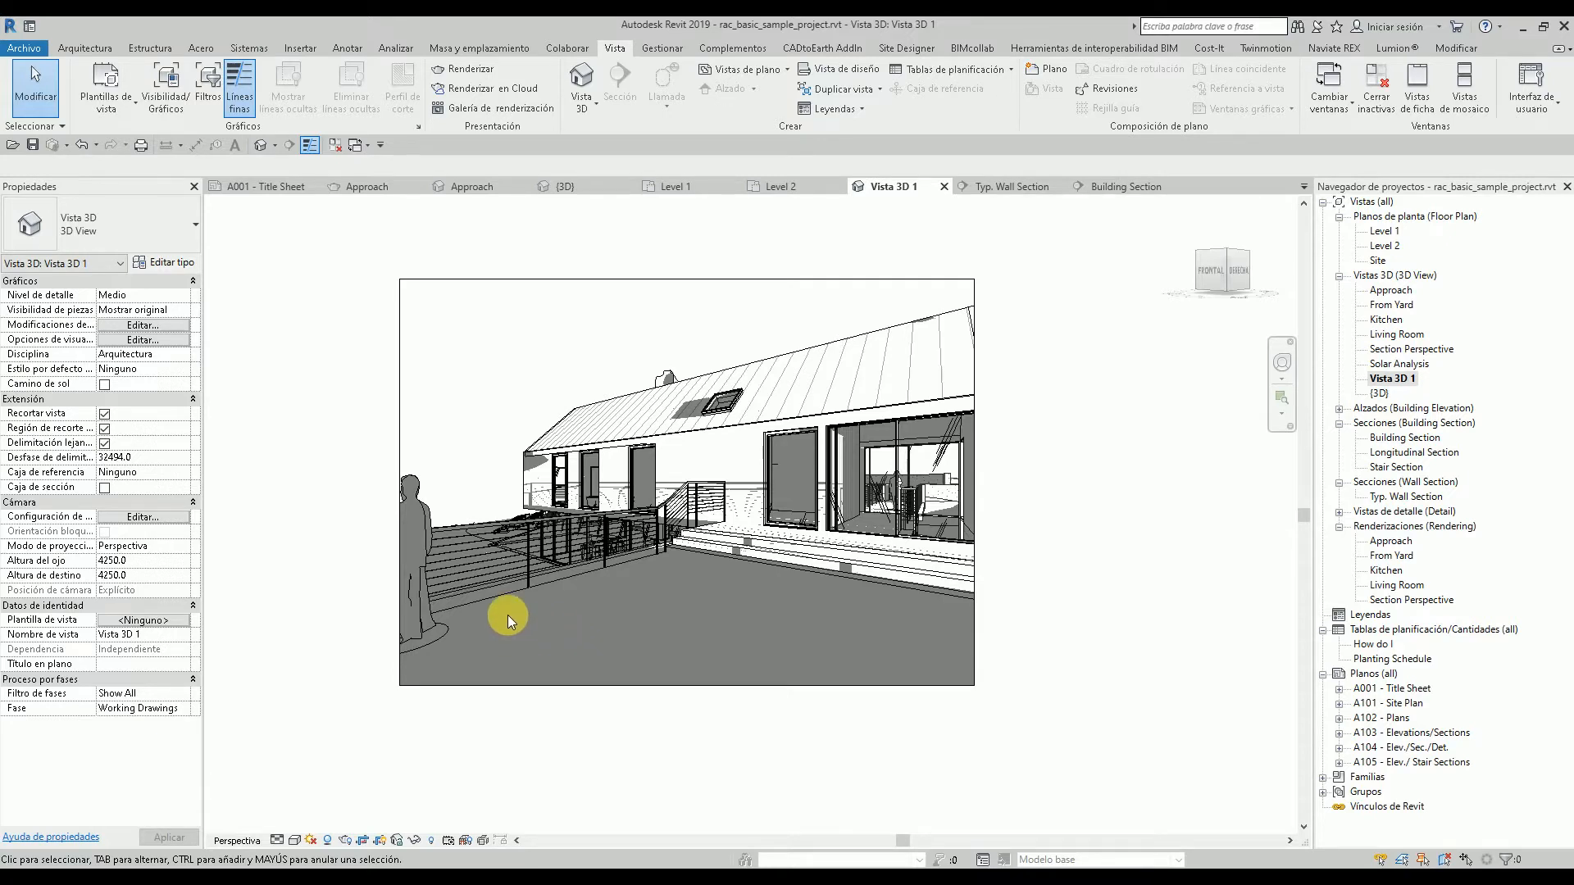
- Reopen the sun settings and apply the Winter Solstice preset with its ground plane at level turned off
{"action": "left_click", "coordinate": [311, 839]}
{"action": "left_click", "coordinate": [368, 785]}
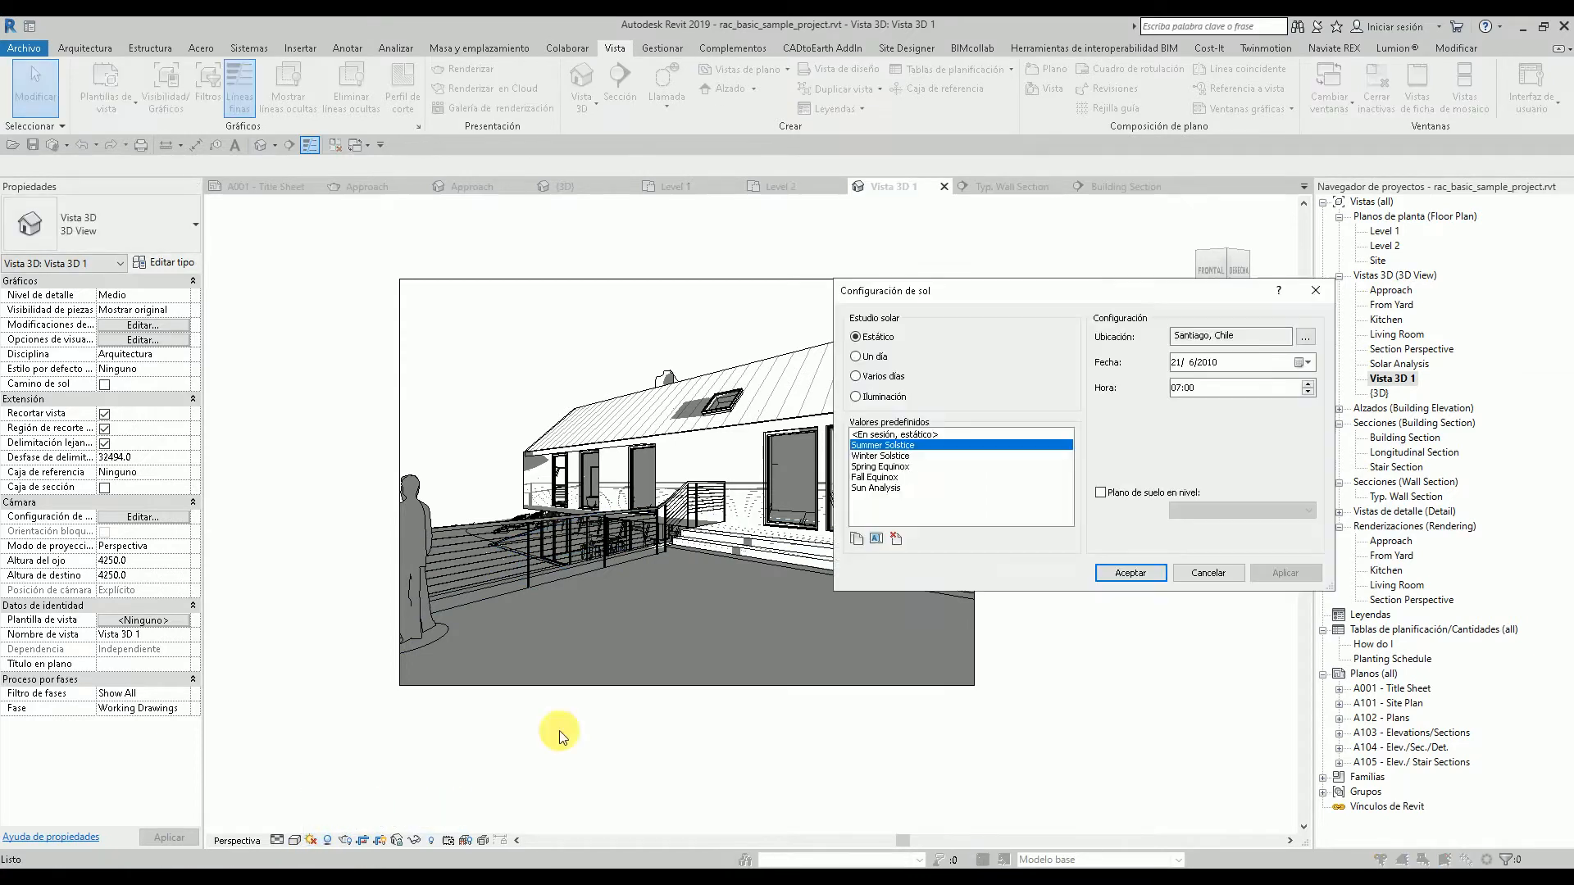
{"action": "left_click", "coordinate": [896, 455]}
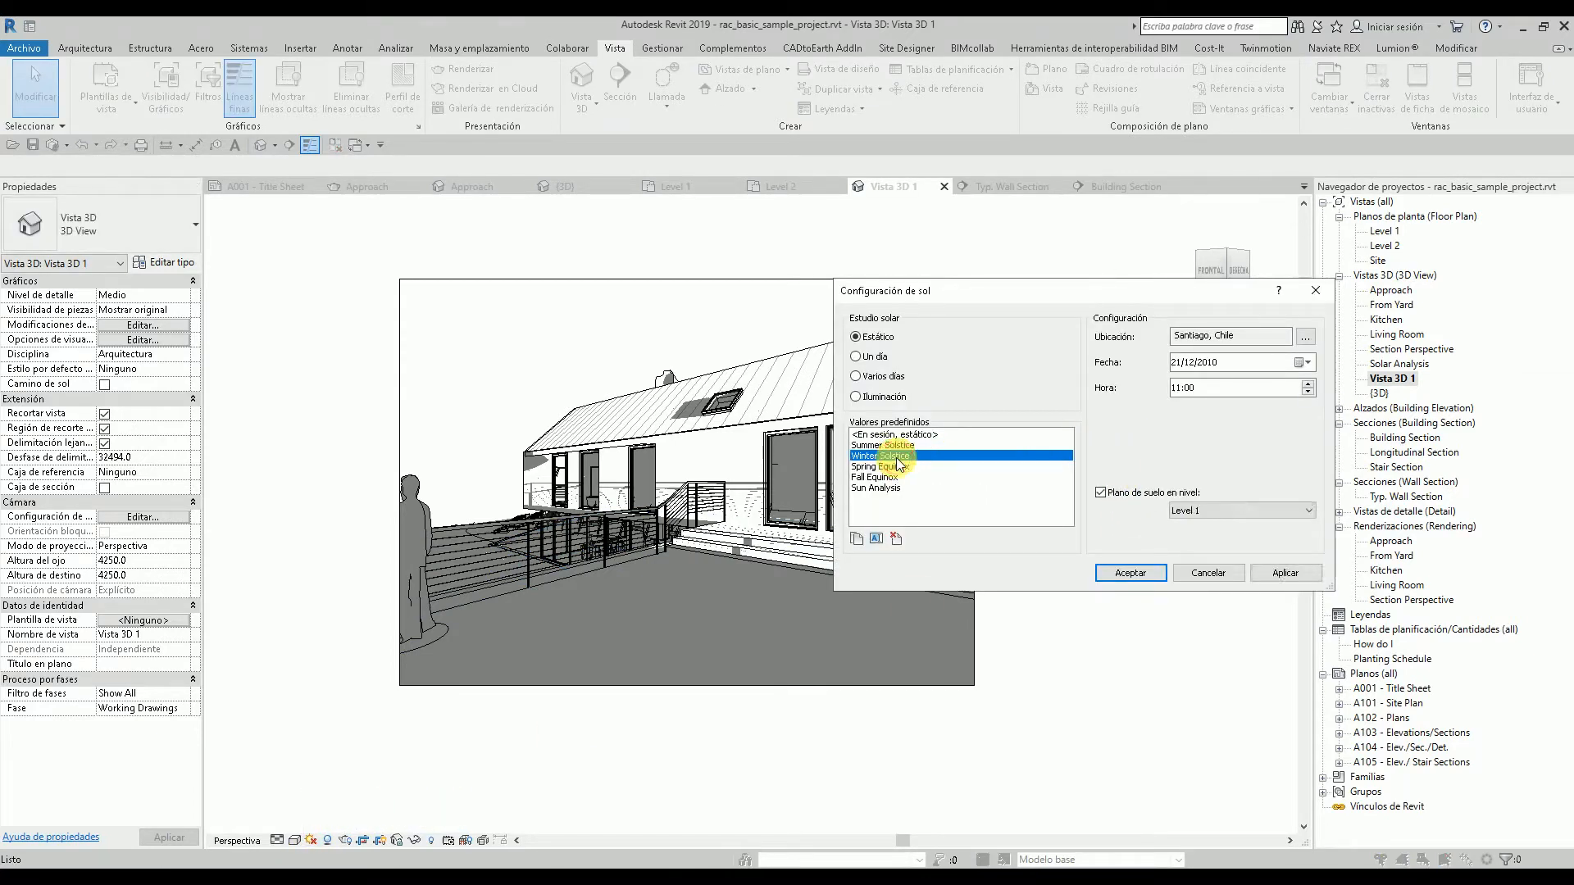
{"action": "left_click", "coordinate": [1100, 492]}
{"action": "left_click", "coordinate": [1286, 573]}
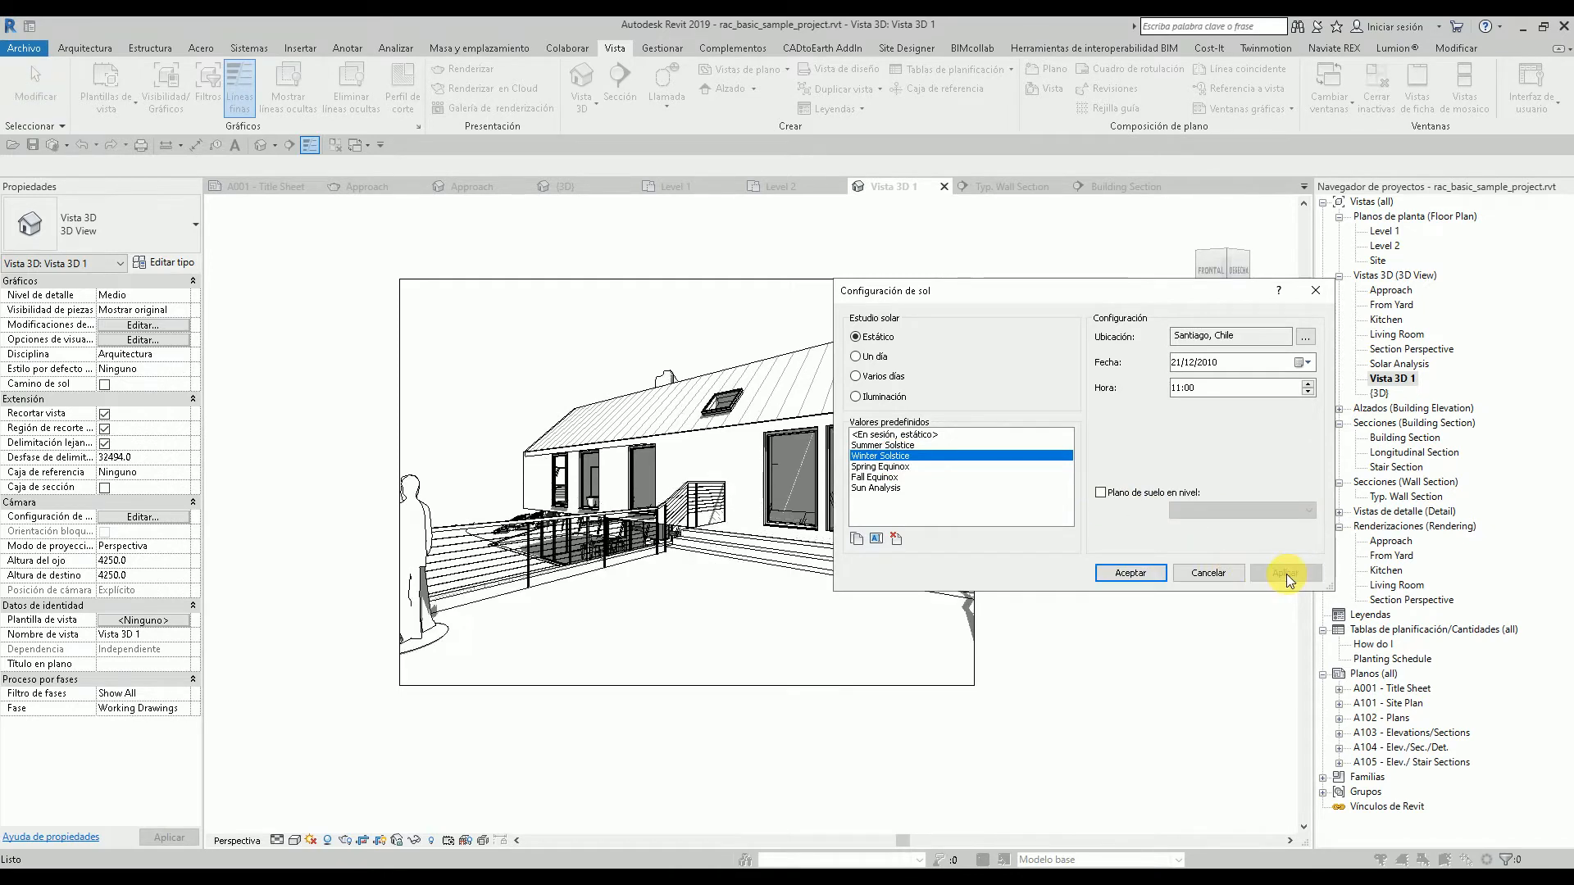
- Apply the Summer Solstice, Spring Equinox and Fall Equinox presets one after another to compare their shadows
{"action": "left_click", "coordinate": [900, 445]}
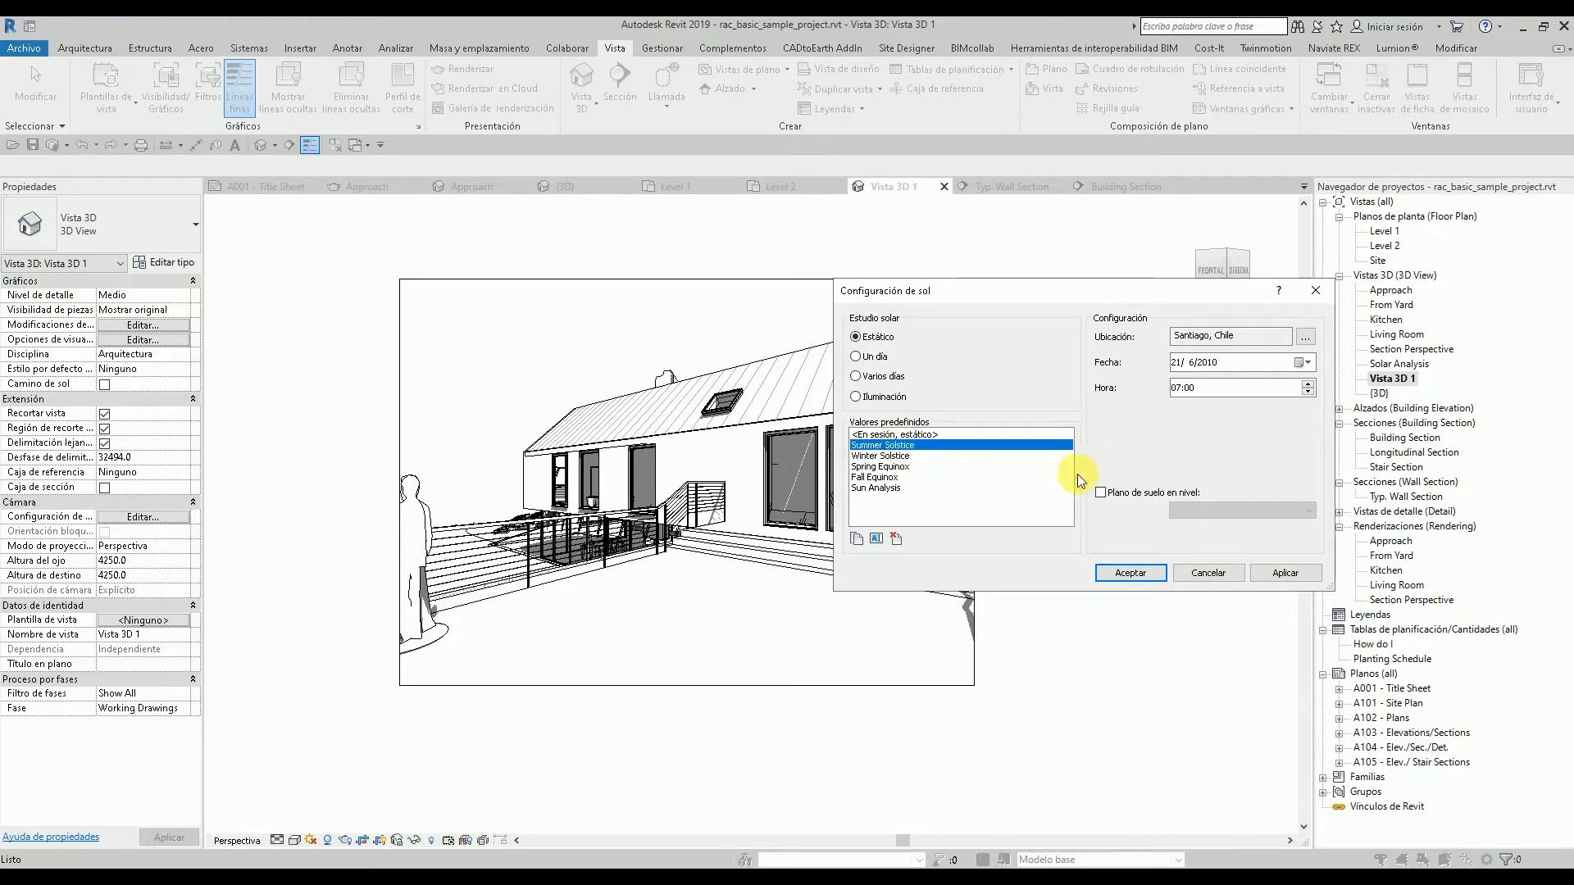
{"action": "left_click", "coordinate": [1270, 573]}
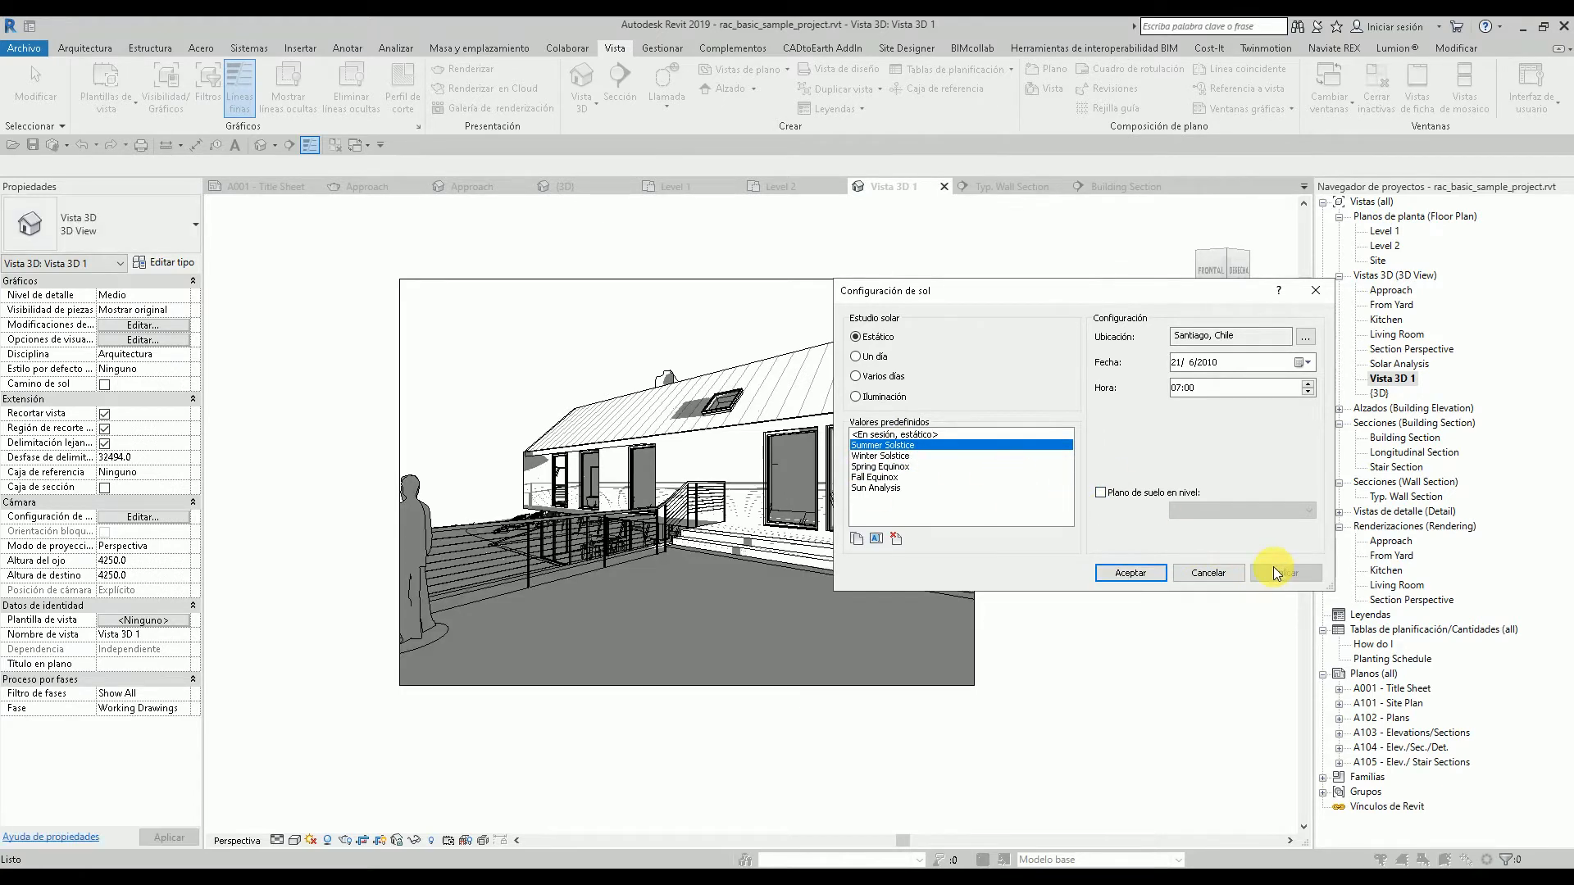
{"action": "left_click", "coordinate": [881, 466]}
{"action": "left_click", "coordinate": [1287, 572]}
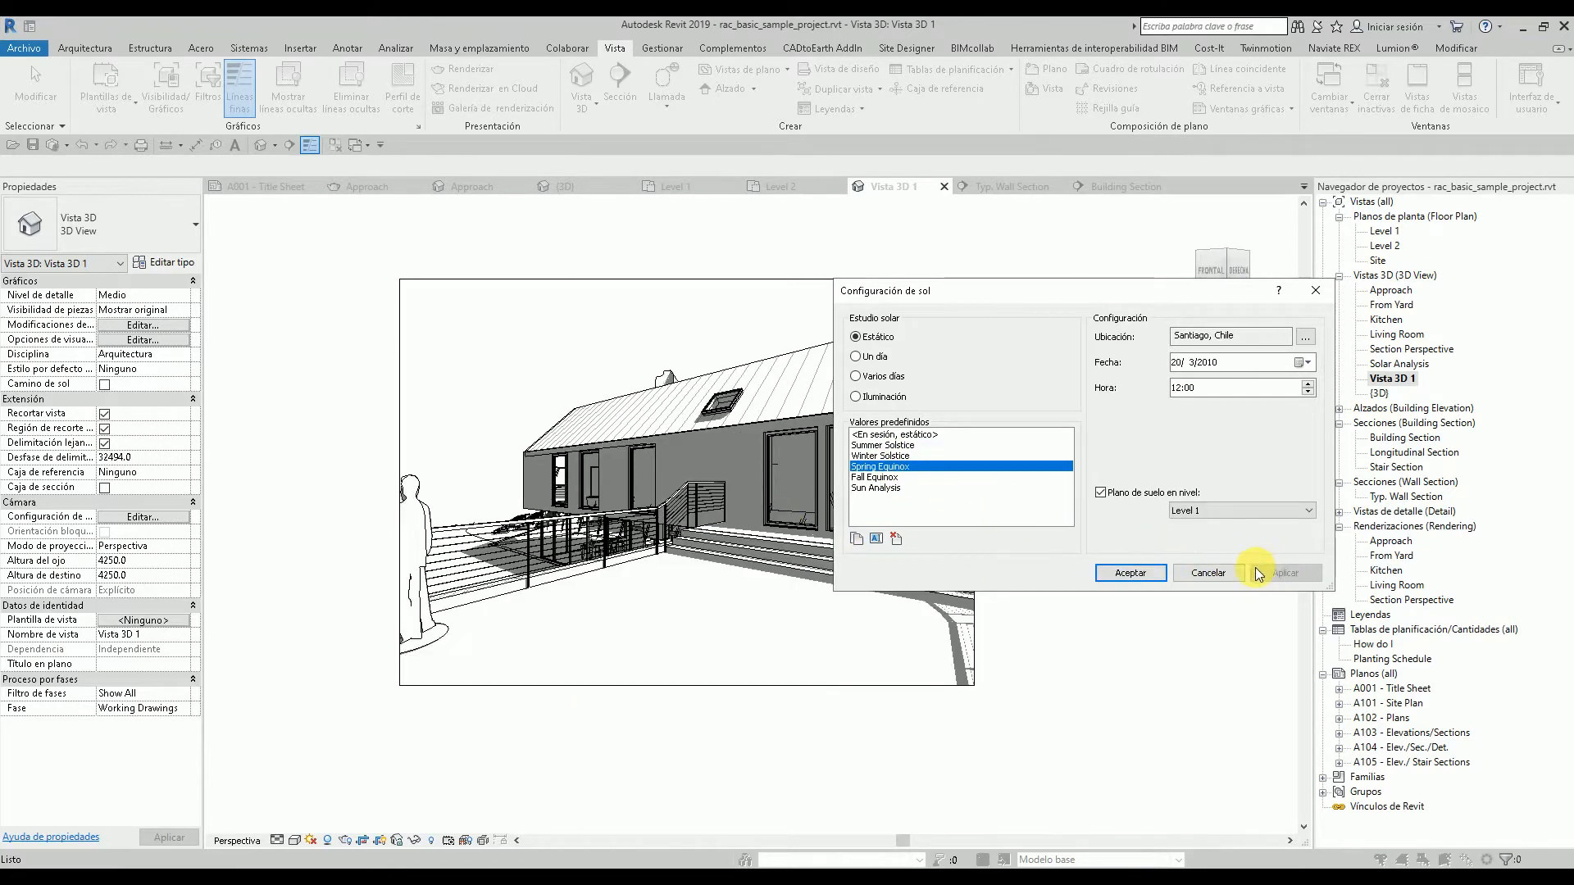
{"action": "left_click", "coordinate": [875, 477]}
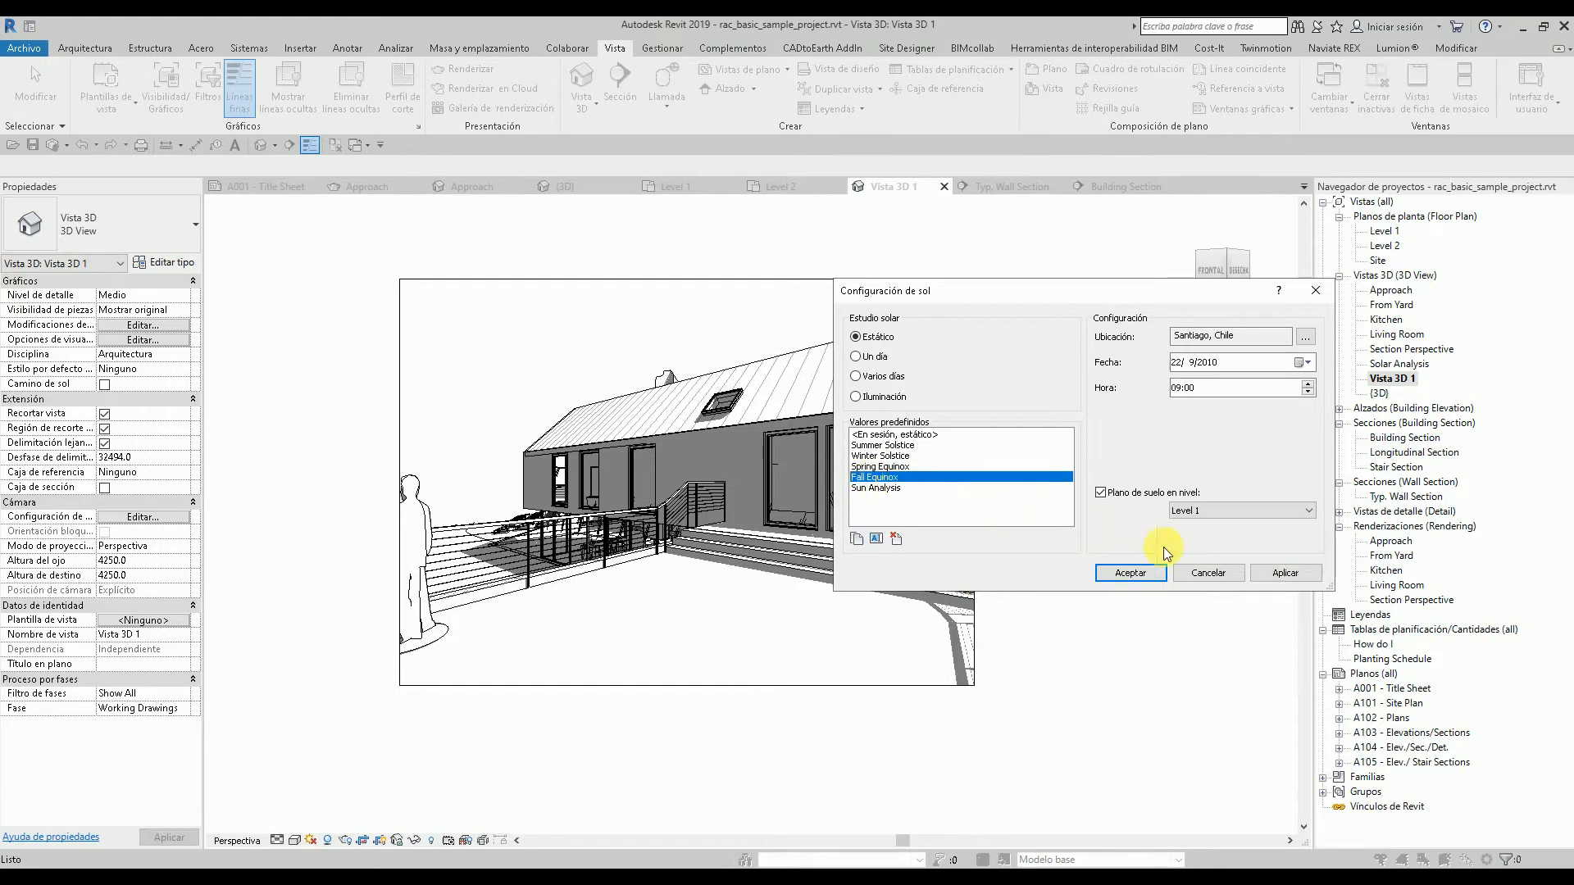
{"action": "left_click", "coordinate": [1277, 574]}
- Turn off the ground plane for the Fall Equinox and Spring Equinox presets and apply Spring Equinox
{"action": "left_click", "coordinate": [1100, 493]}
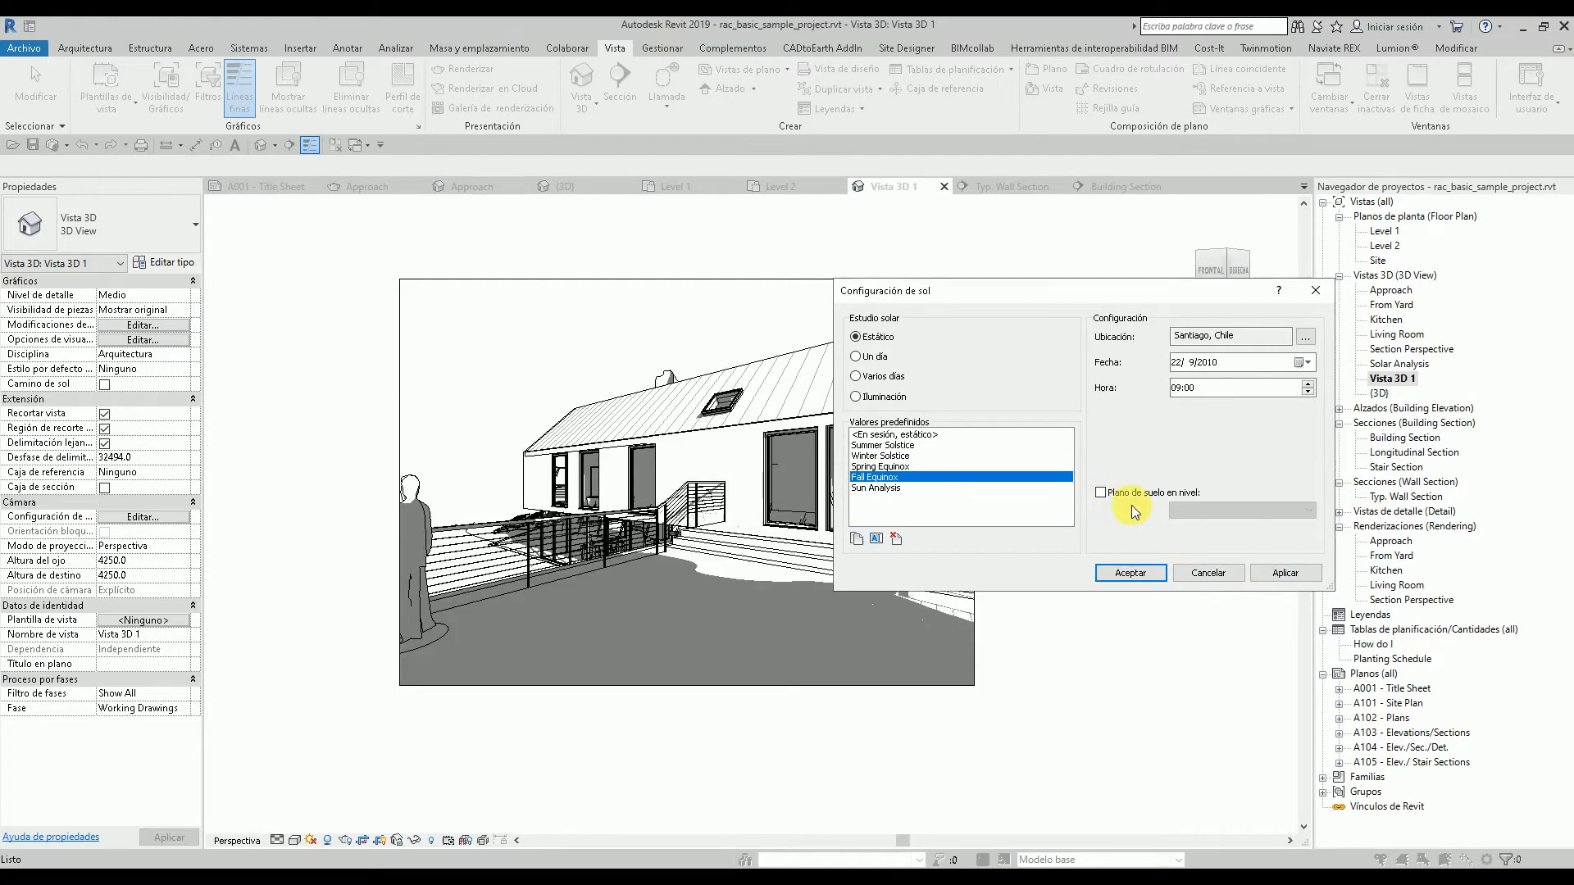
{"action": "left_click", "coordinate": [892, 466]}
{"action": "left_click", "coordinate": [1101, 492]}
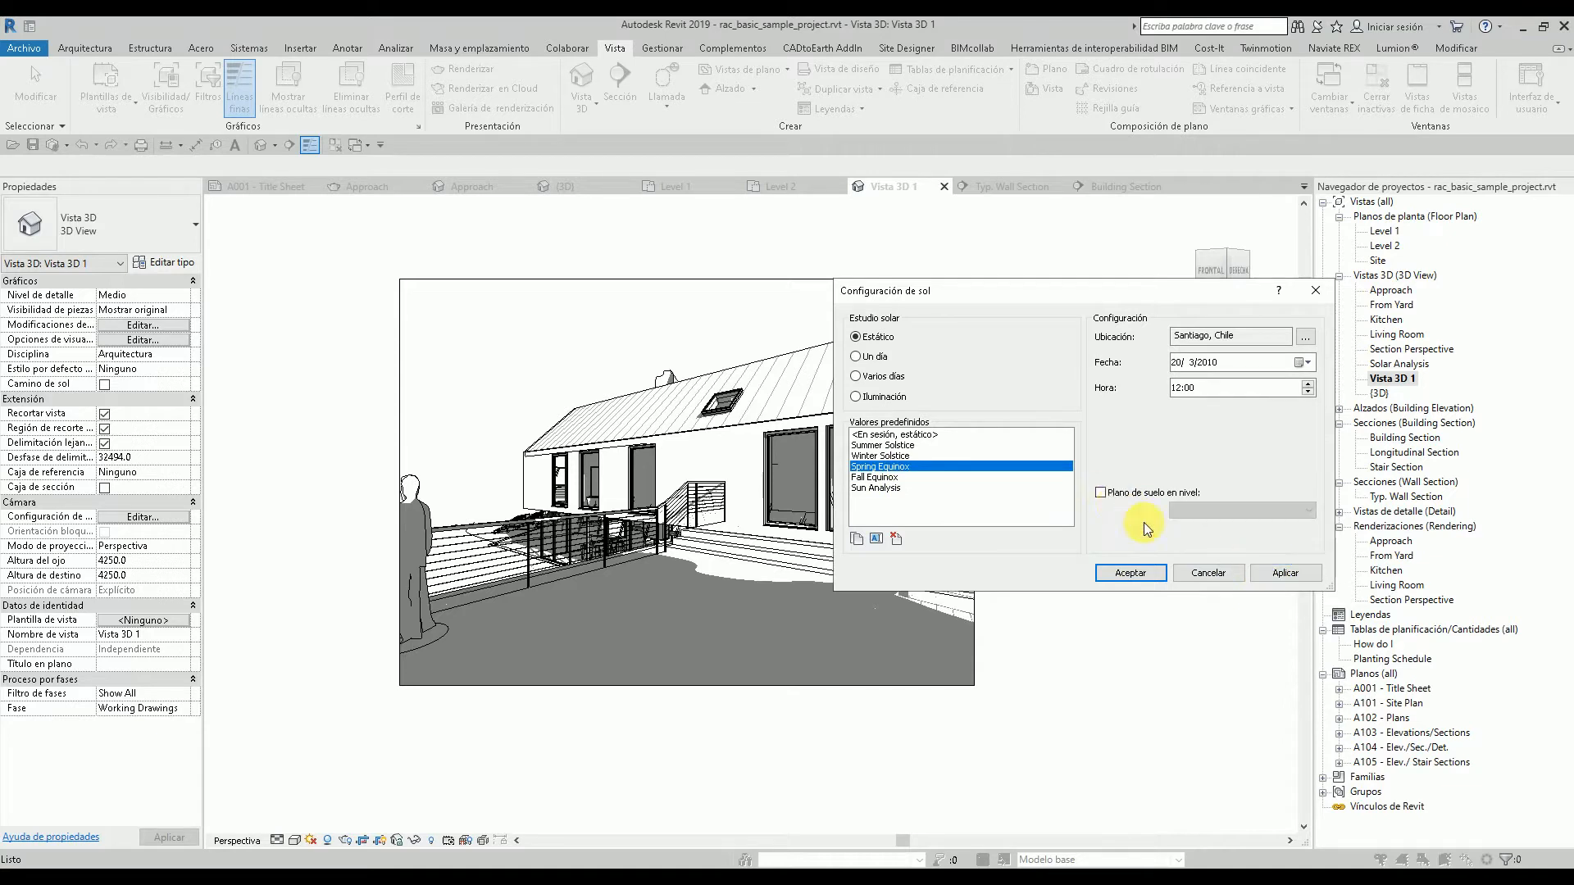
{"action": "left_click", "coordinate": [1285, 574]}
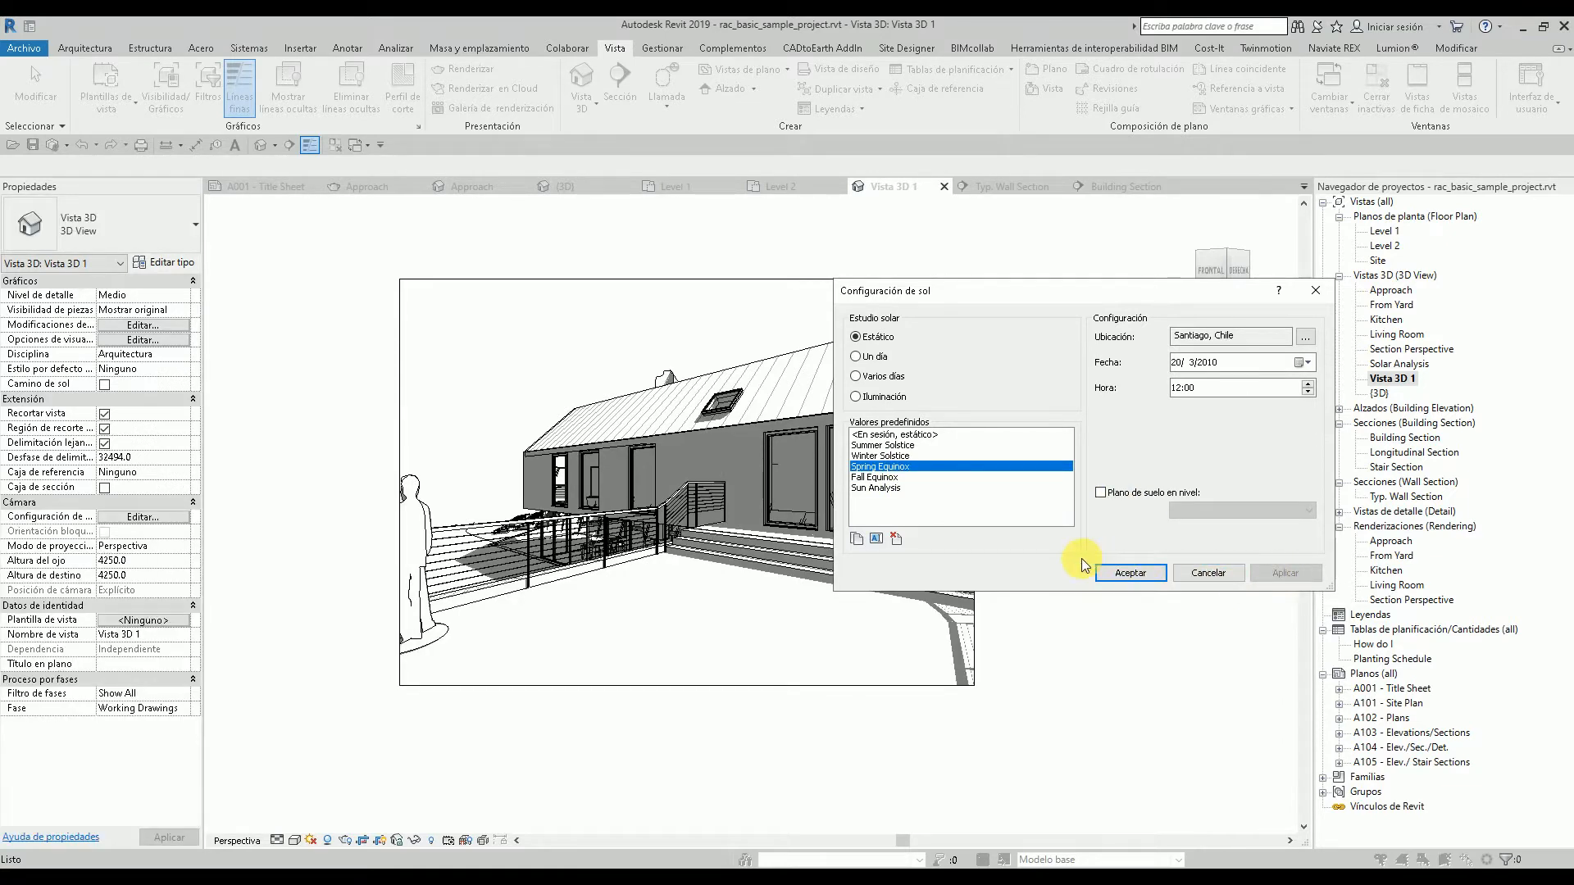
- Check the Sun Analysis and Summer Solstice presets, apply Winter Solstice to the view and accept the sun settings
{"action": "left_click", "coordinate": [875, 488]}
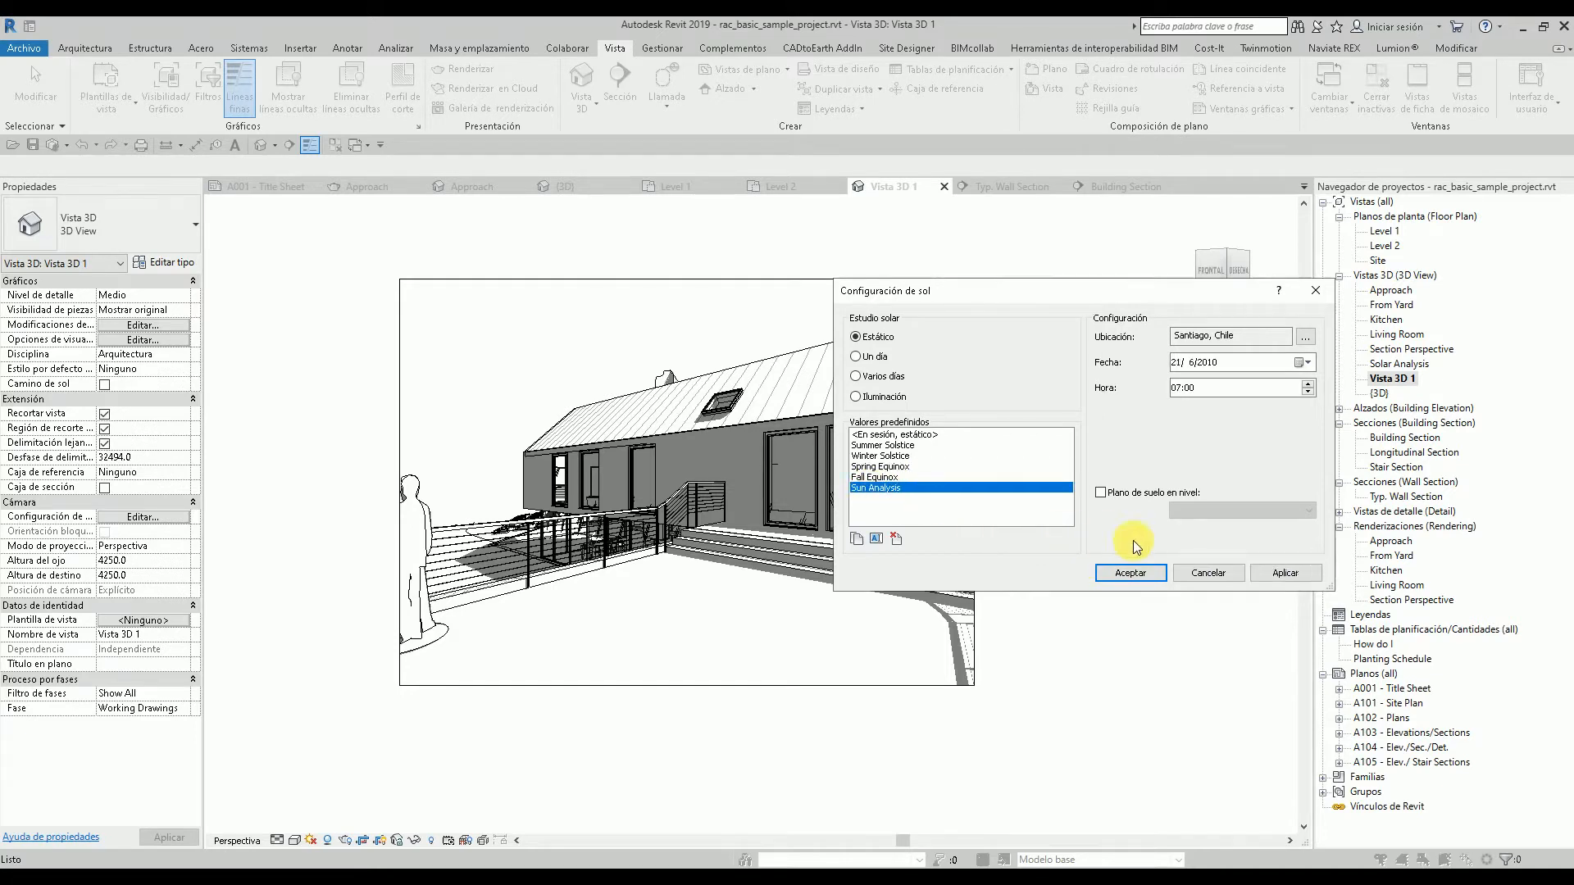
{"action": "left_click", "coordinate": [881, 445]}
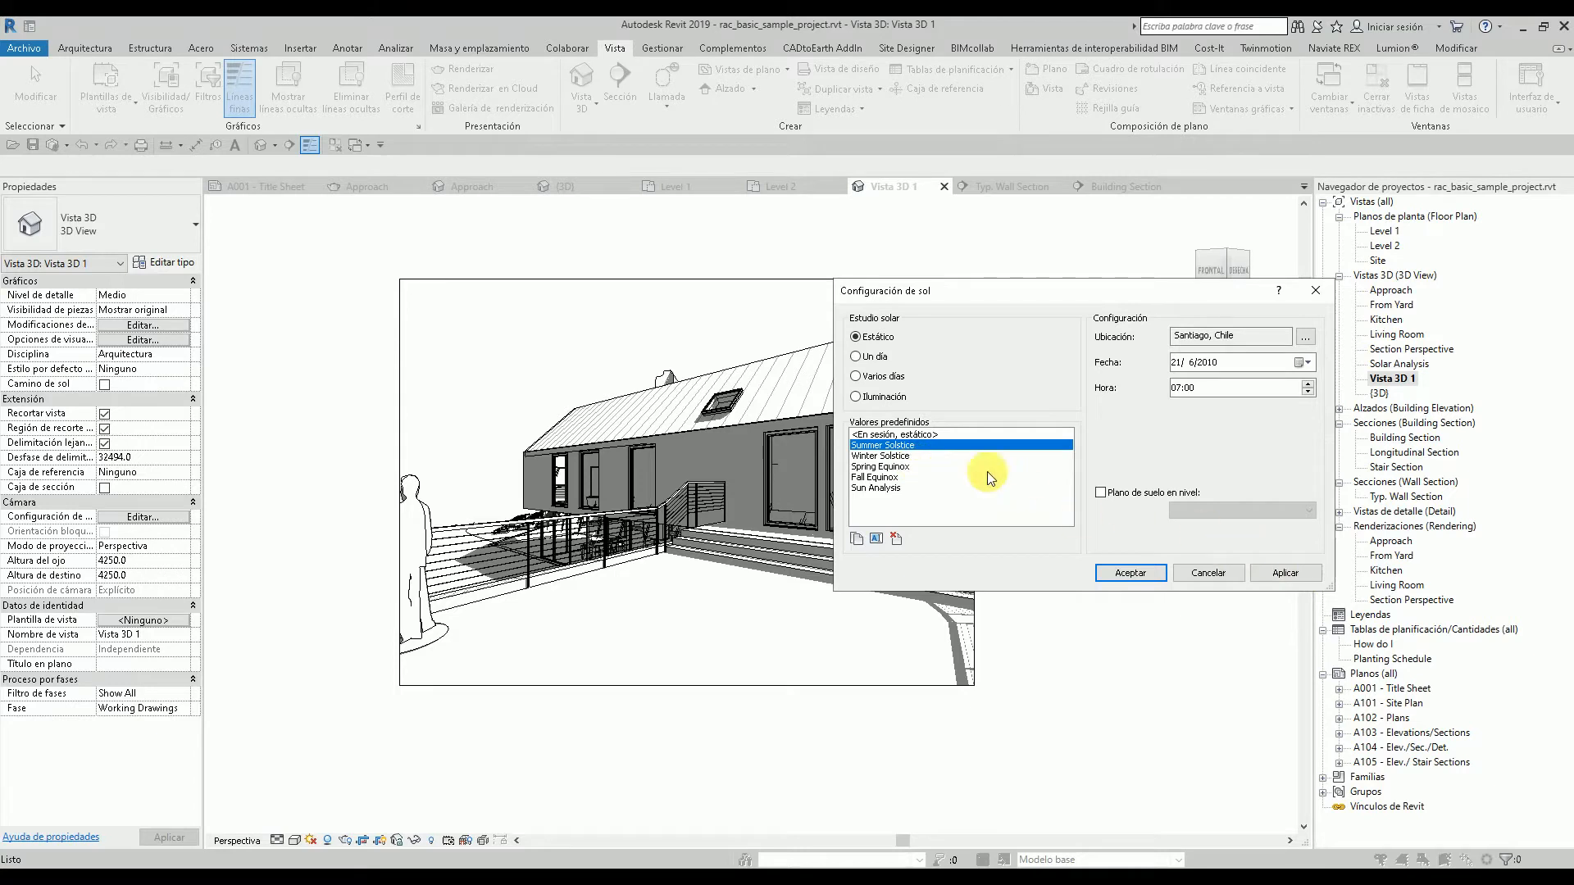
{"action": "left_click", "coordinate": [901, 457]}
{"action": "left_click", "coordinate": [1285, 572]}
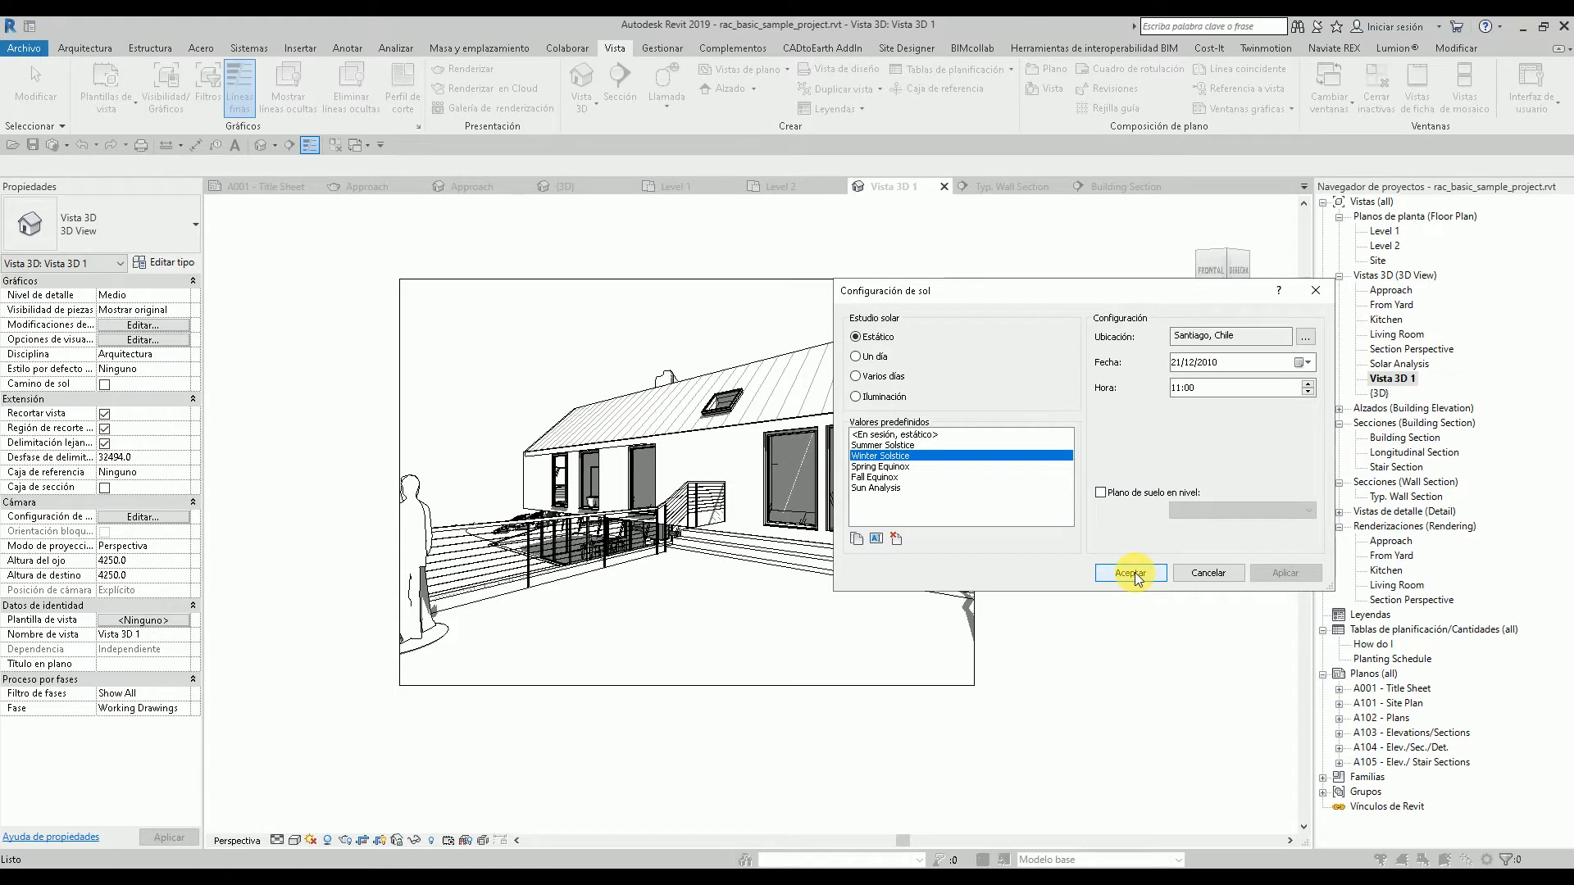
{"action": "left_click", "coordinate": [1131, 572]}
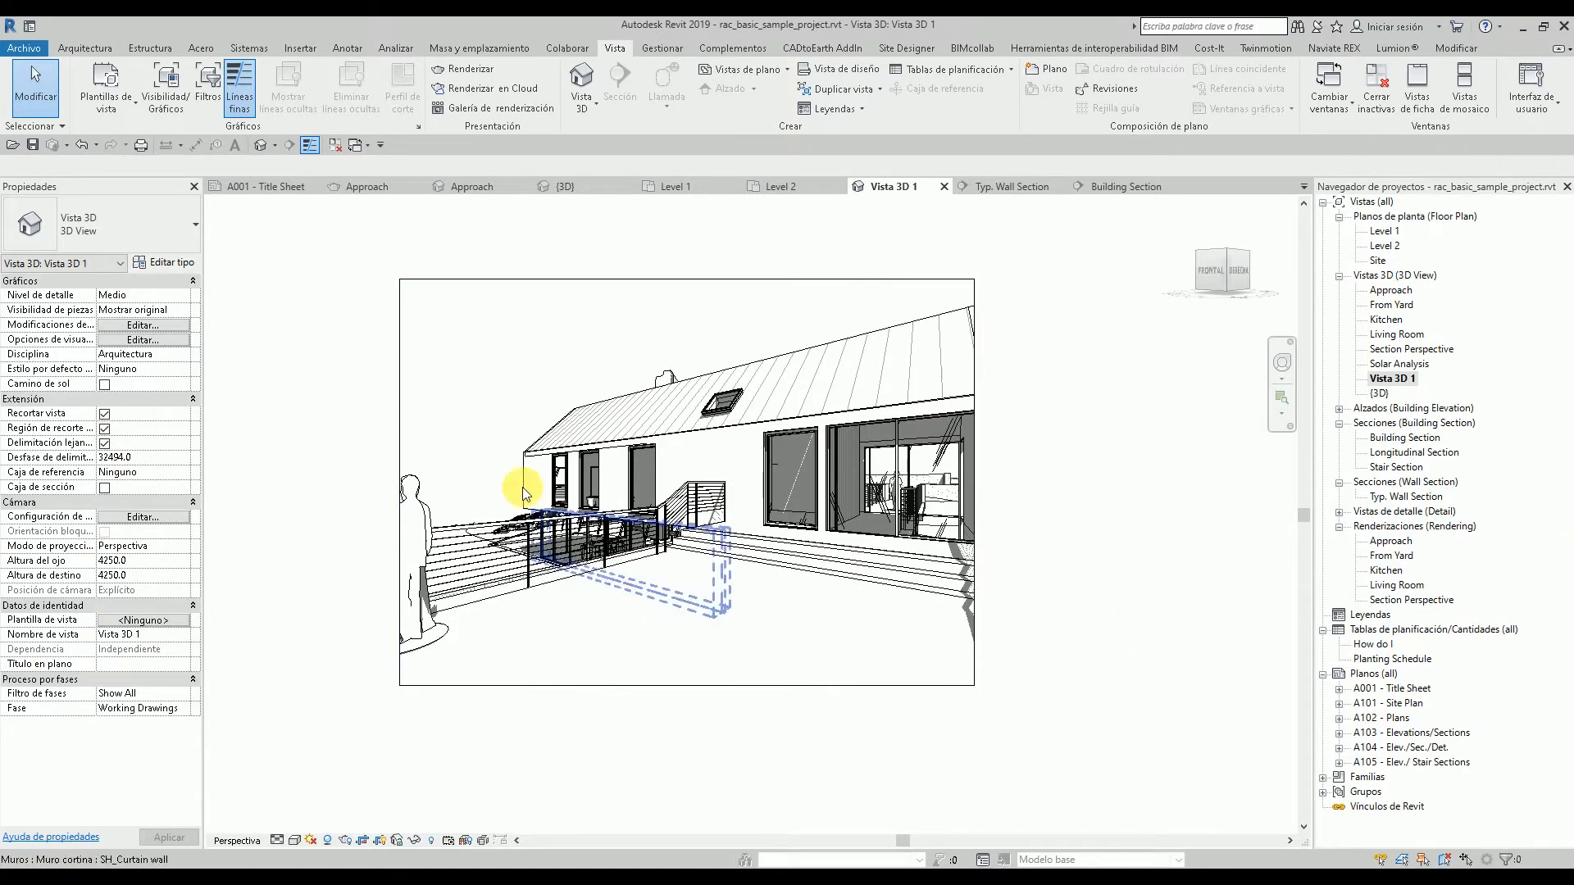
- Select the perspective view's crop boundary and set the visual style to Realista
{"action": "left_click", "coordinate": [400, 396]}
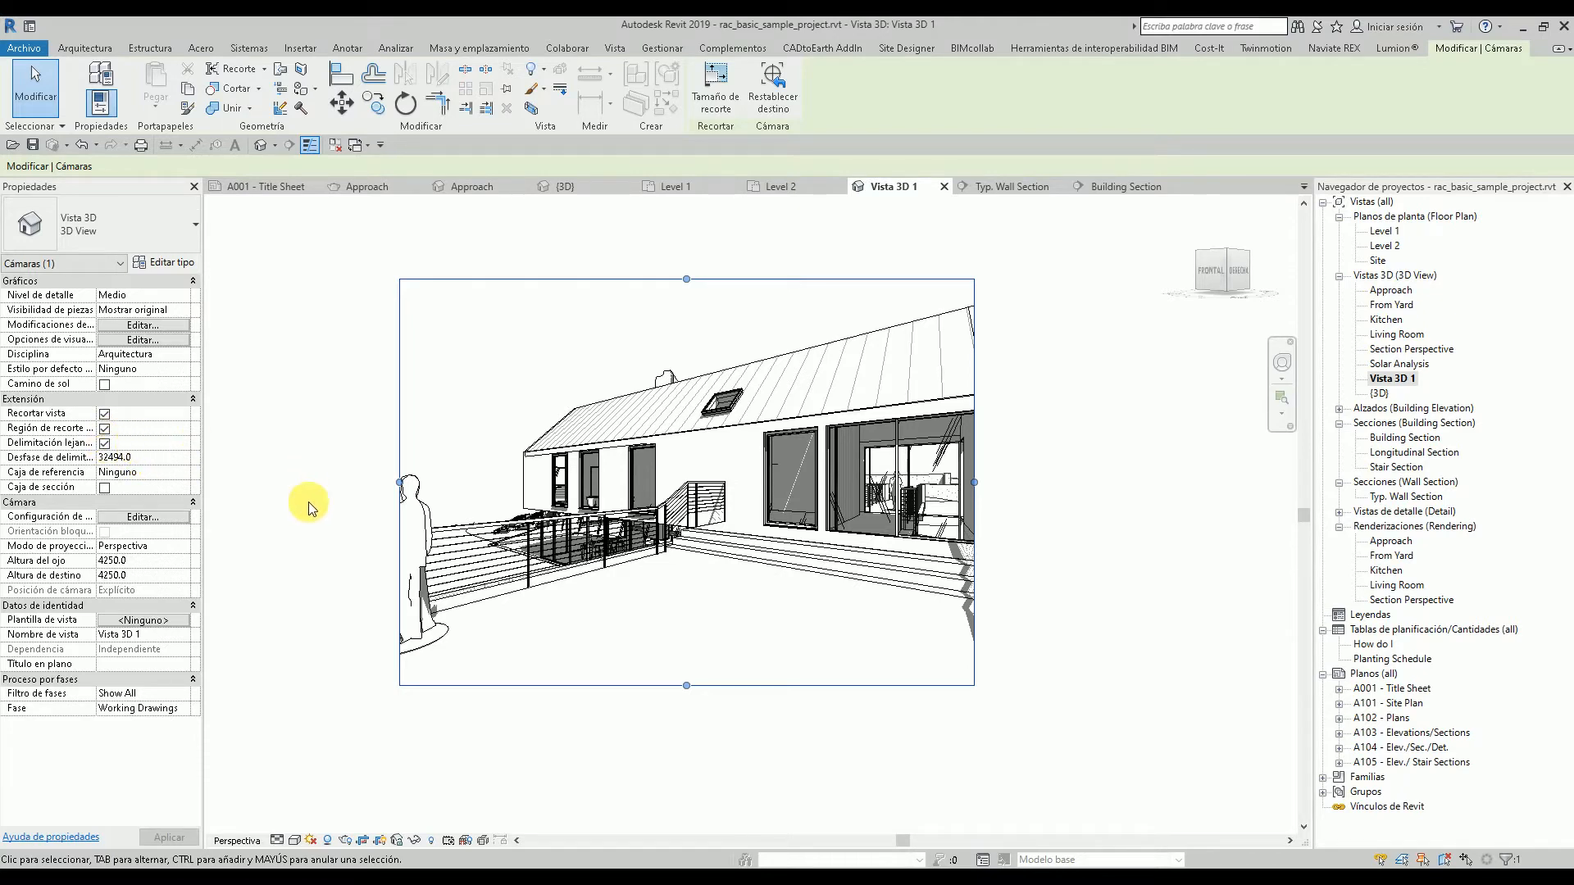
{"action": "left_click", "coordinate": [296, 841]}
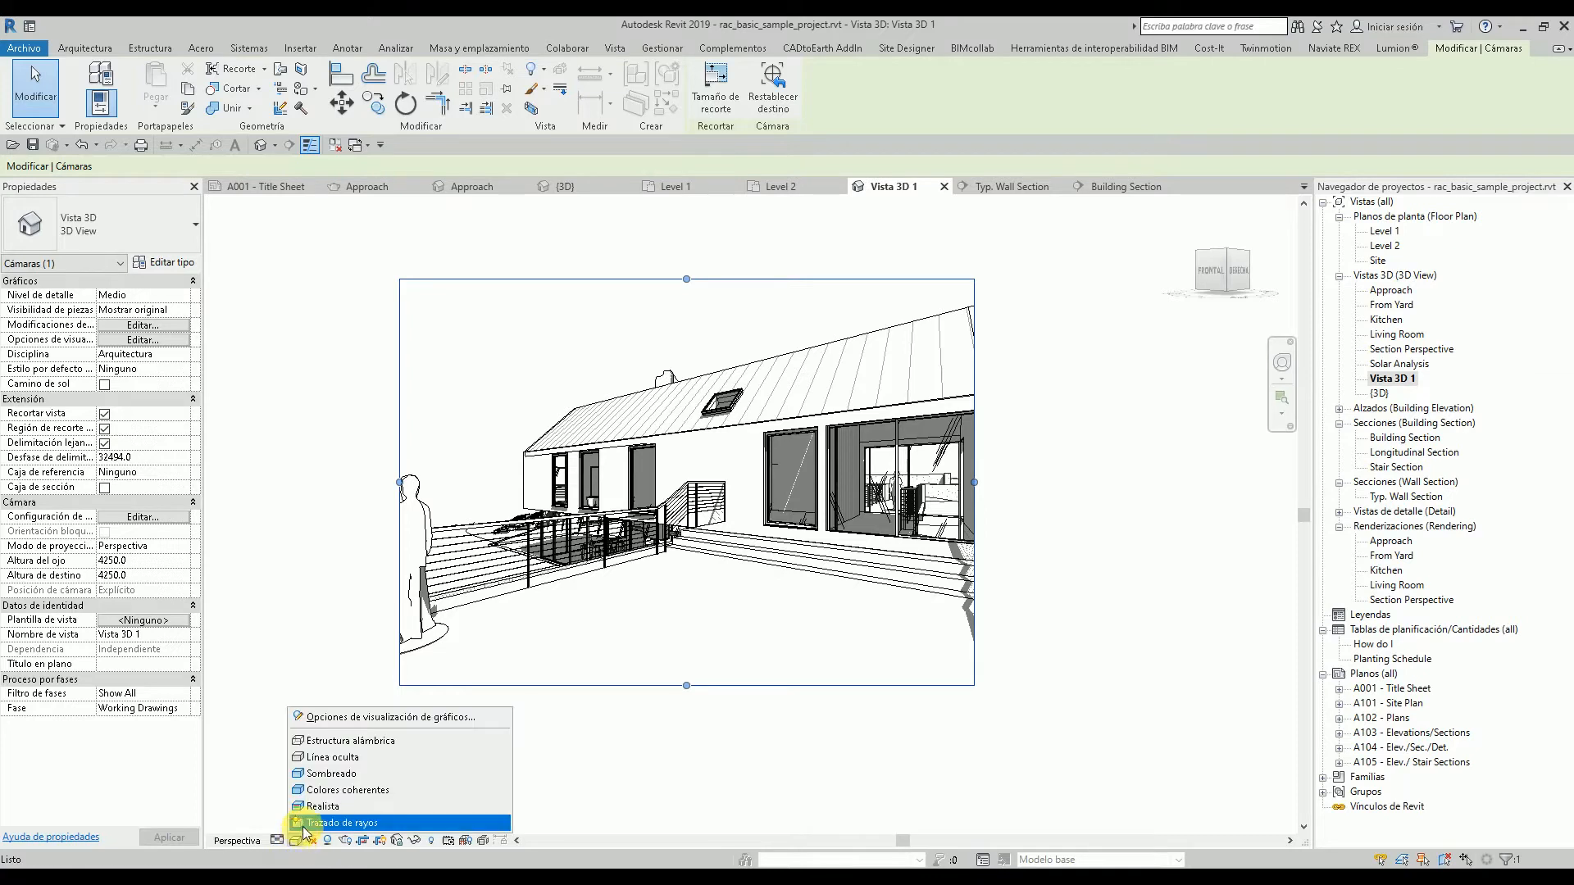
{"action": "left_click", "coordinate": [314, 811]}
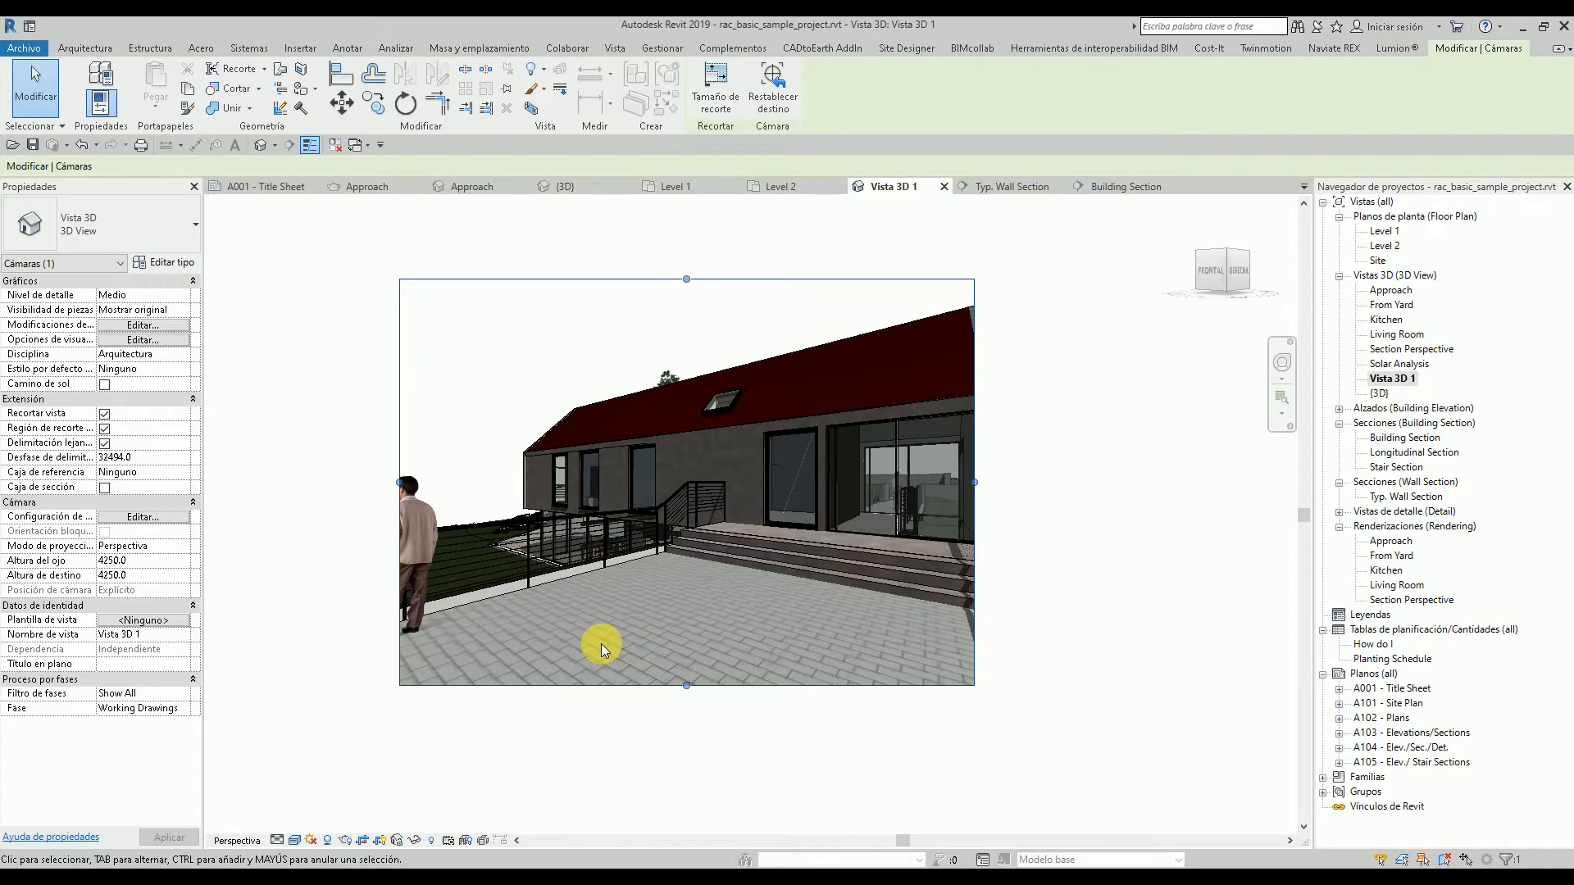
- Reframe the camera perspective with the steering wheel so the whole standing person and the house facade are in view
{"action": "left_click", "coordinate": [1281, 361]}
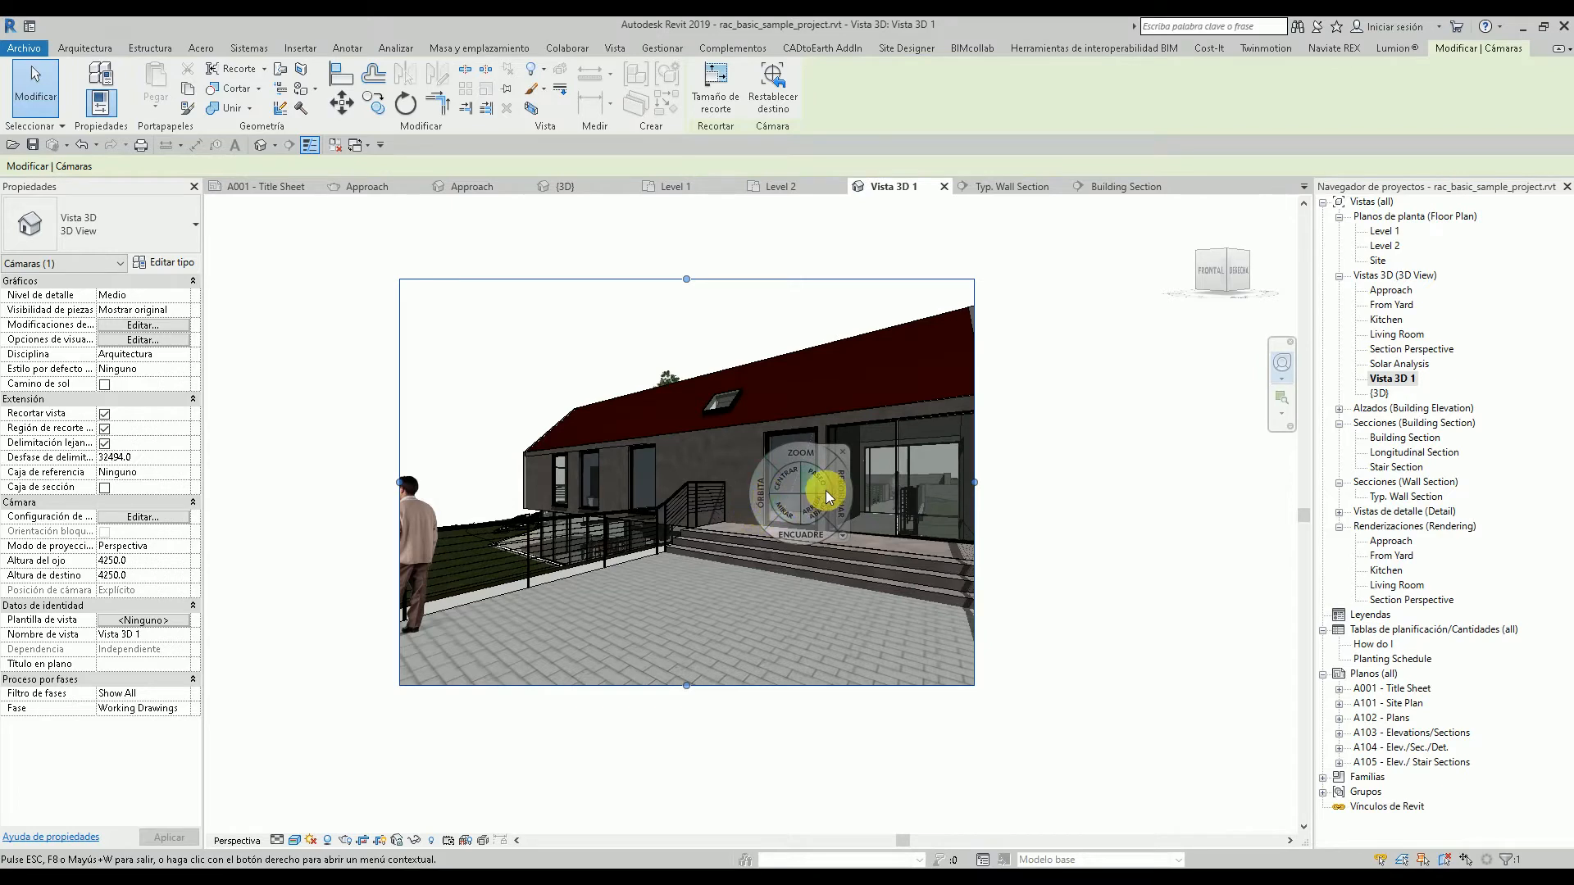
{"action": "mouse_move", "coordinate": [785, 513]}
{"action": "left_mouse_down"}
{"action": "mouse_move", "coordinate": [649, 533]}
{"action": "mouse_move", "coordinate": [698, 521]}
{"action": "left_mouse_up"}
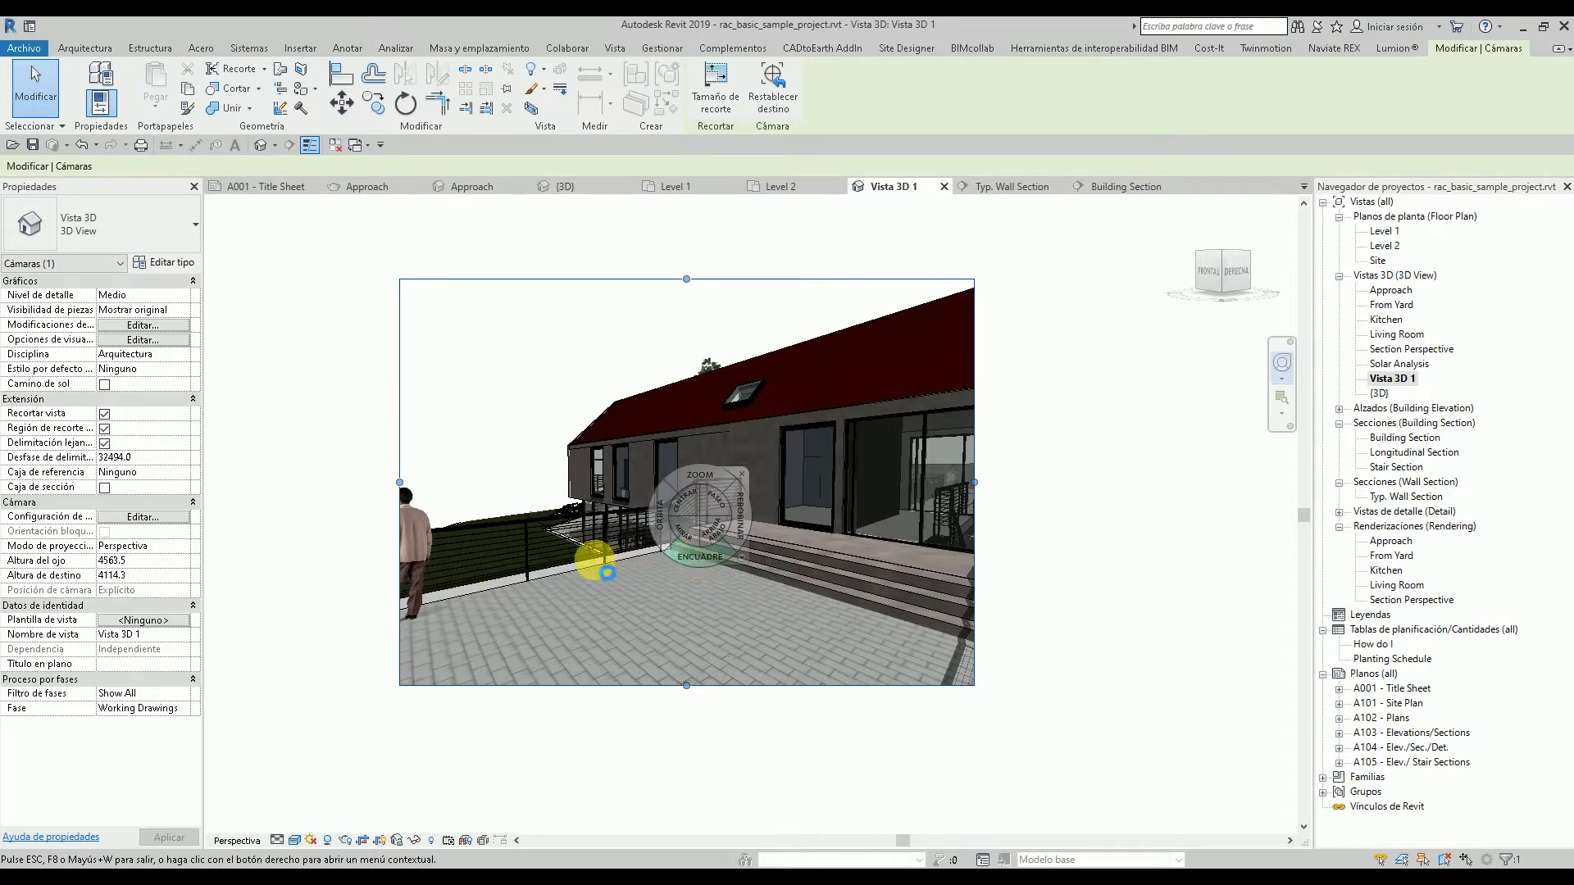
{"action": "mouse_move", "coordinate": [616, 554]}
{"action": "left_mouse_down"}
{"action": "mouse_move", "coordinate": [669, 548]}
{"action": "mouse_move", "coordinate": [708, 572]}
{"action": "mouse_move", "coordinate": [659, 592]}
{"action": "mouse_move", "coordinate": [703, 574]}
{"action": "left_mouse_up"}
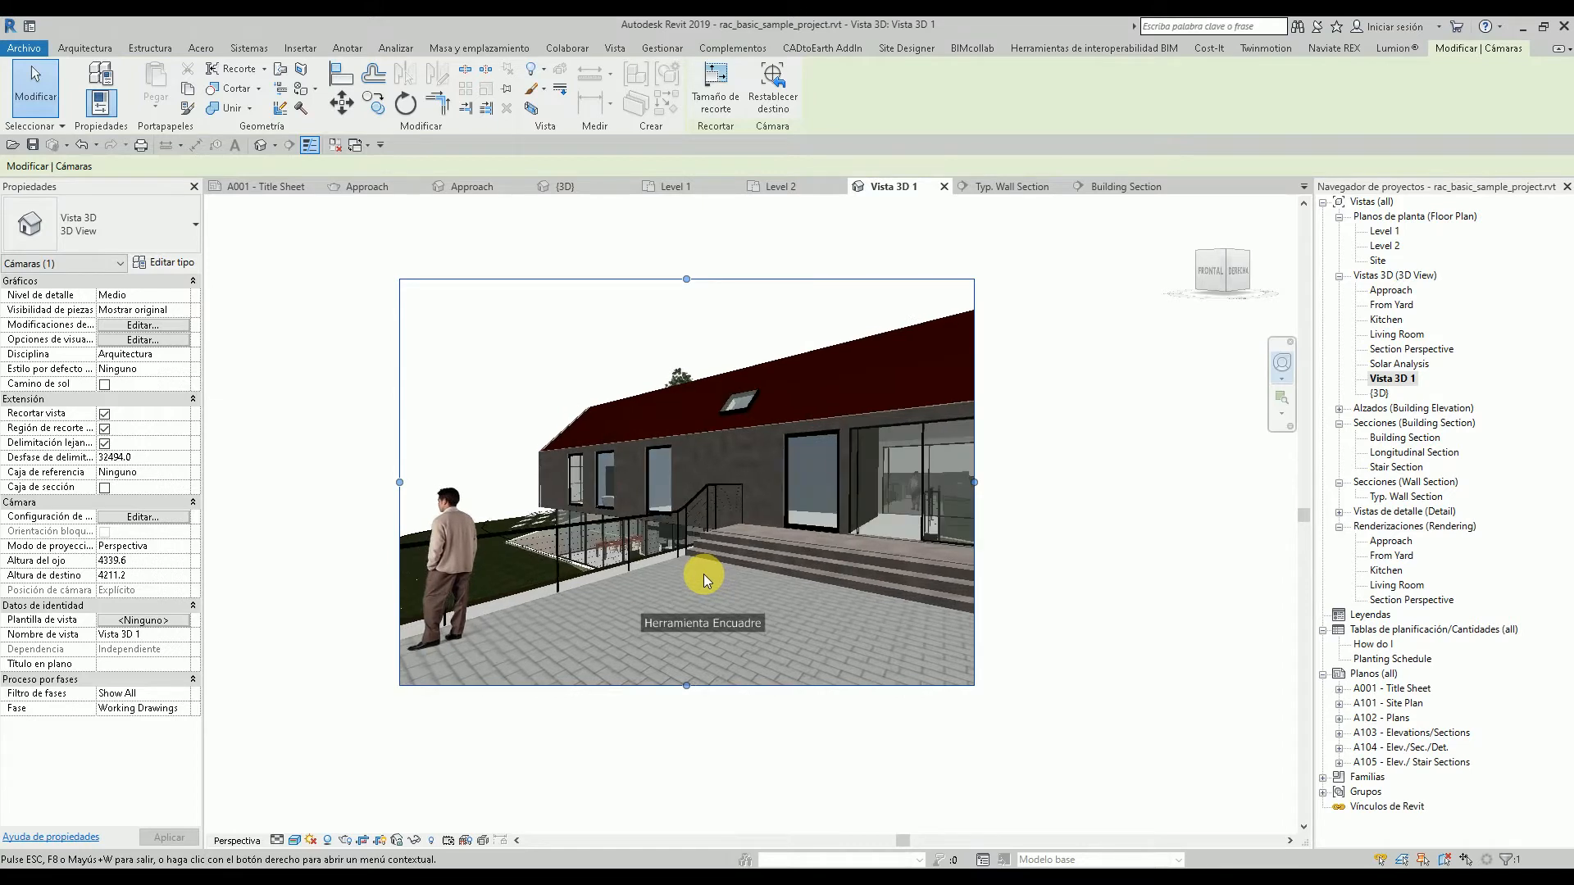
{"action": "left_click_drag", "start_coordinate": [814, 607], "coordinate": [814, 607]}
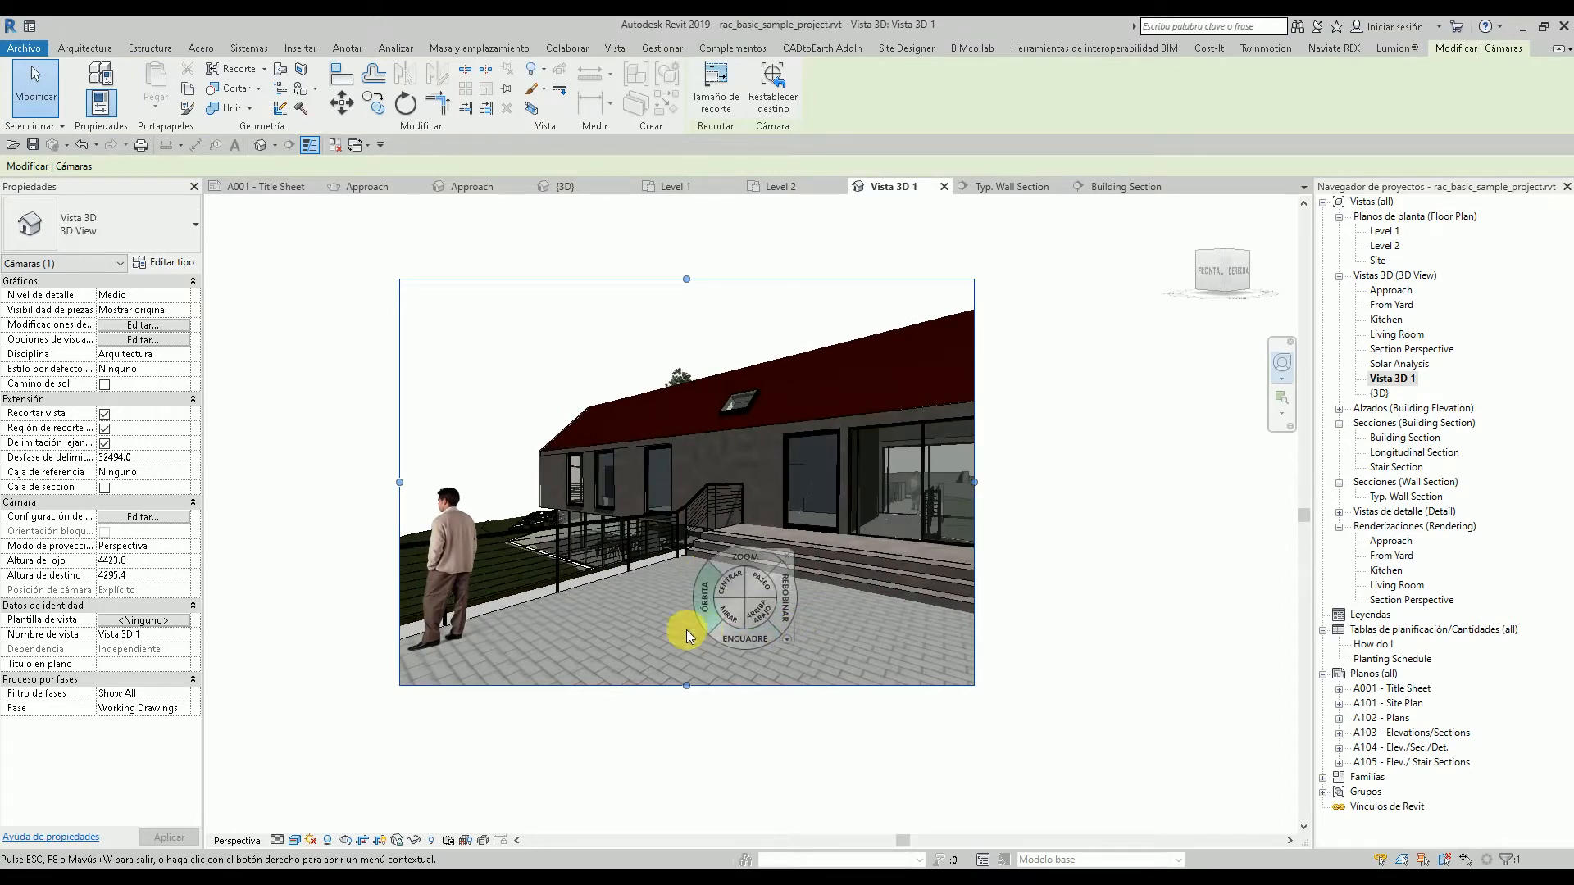
- Set the camera's eye height and target height both to 4250 and dismiss the steering wheel
{"action": "left_click", "coordinate": [151, 562]}
{"action": "type", "text": "4250"}
{"action": "left_click", "coordinate": [150, 575]}
{"action": "type", "text": "4250"}
{"action": "key", "text": "Return"}
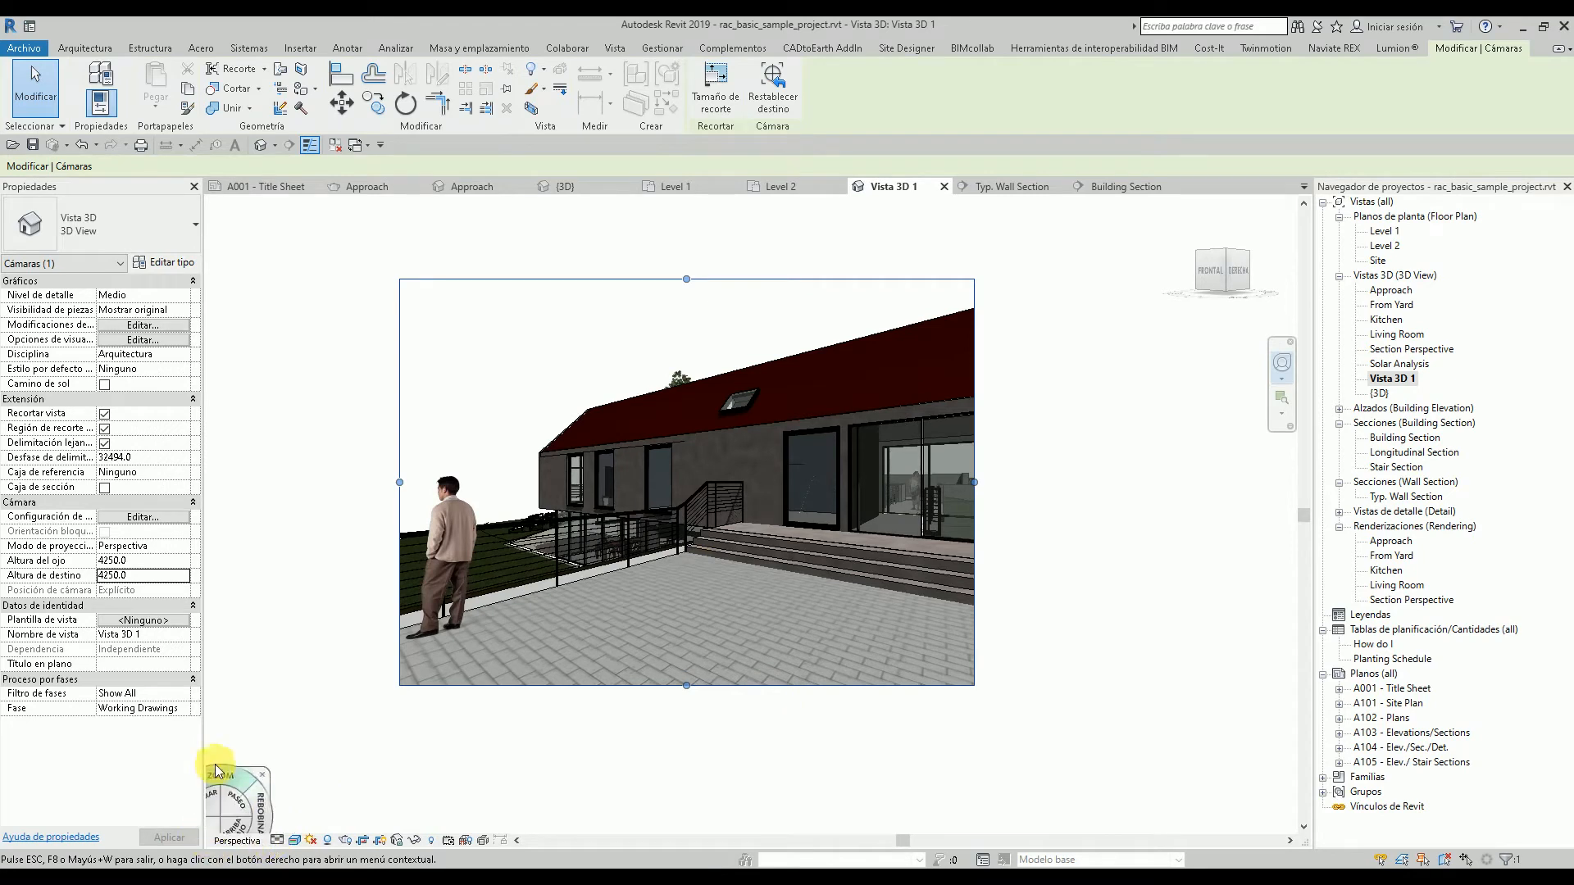
{"action": "left_click", "coordinate": [312, 758]}
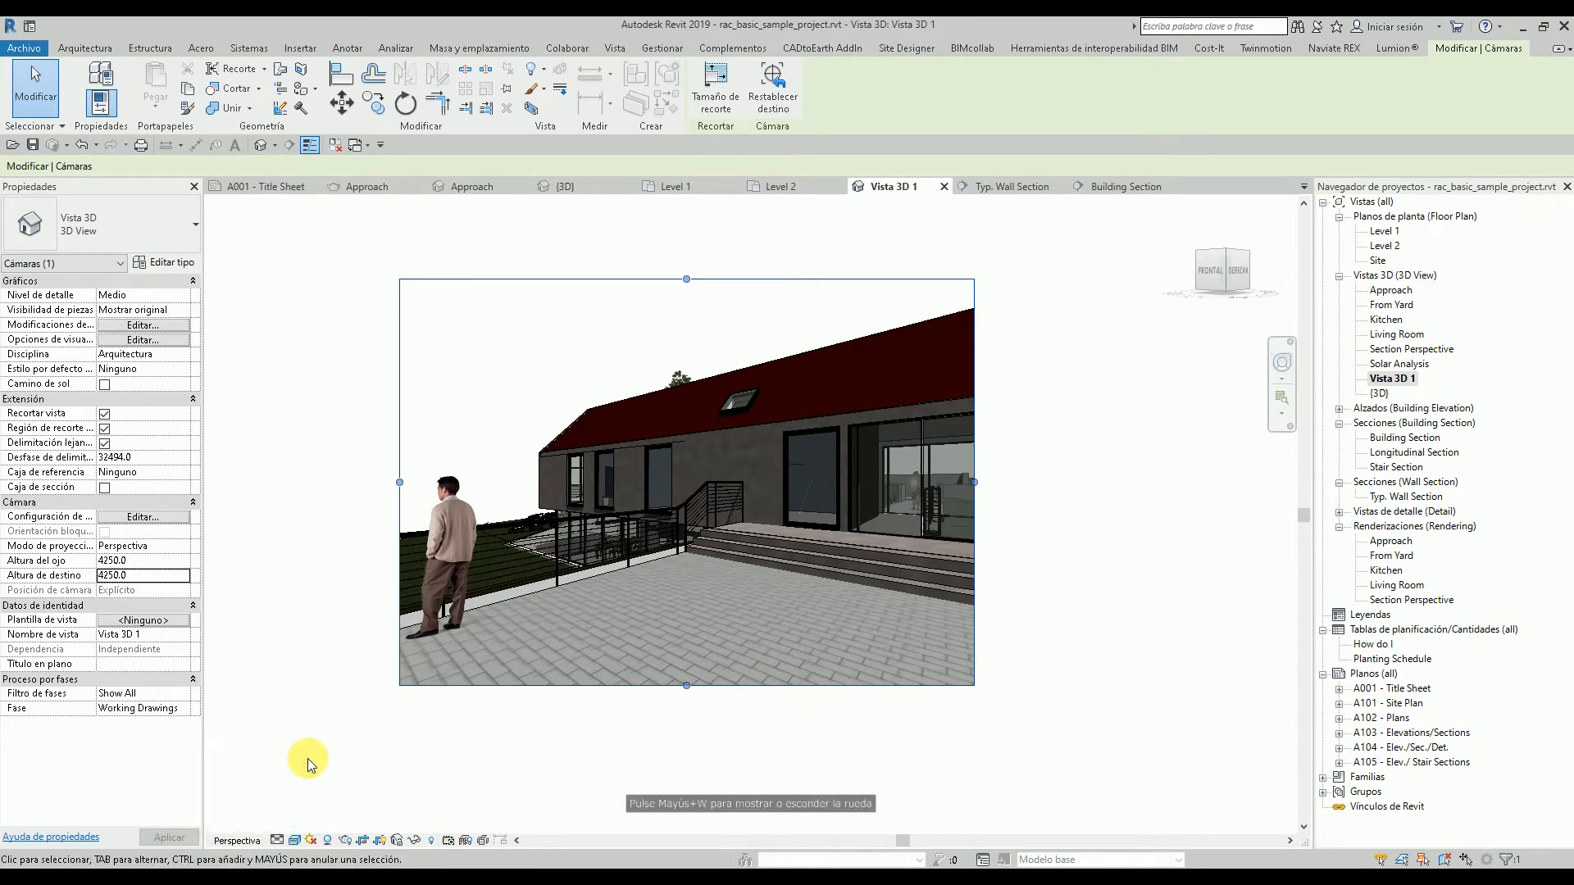
- Preview the perspective view in the Trazado de rayos visual style and exit the interactive ray-tracing mode
{"action": "left_click", "coordinate": [295, 840]}
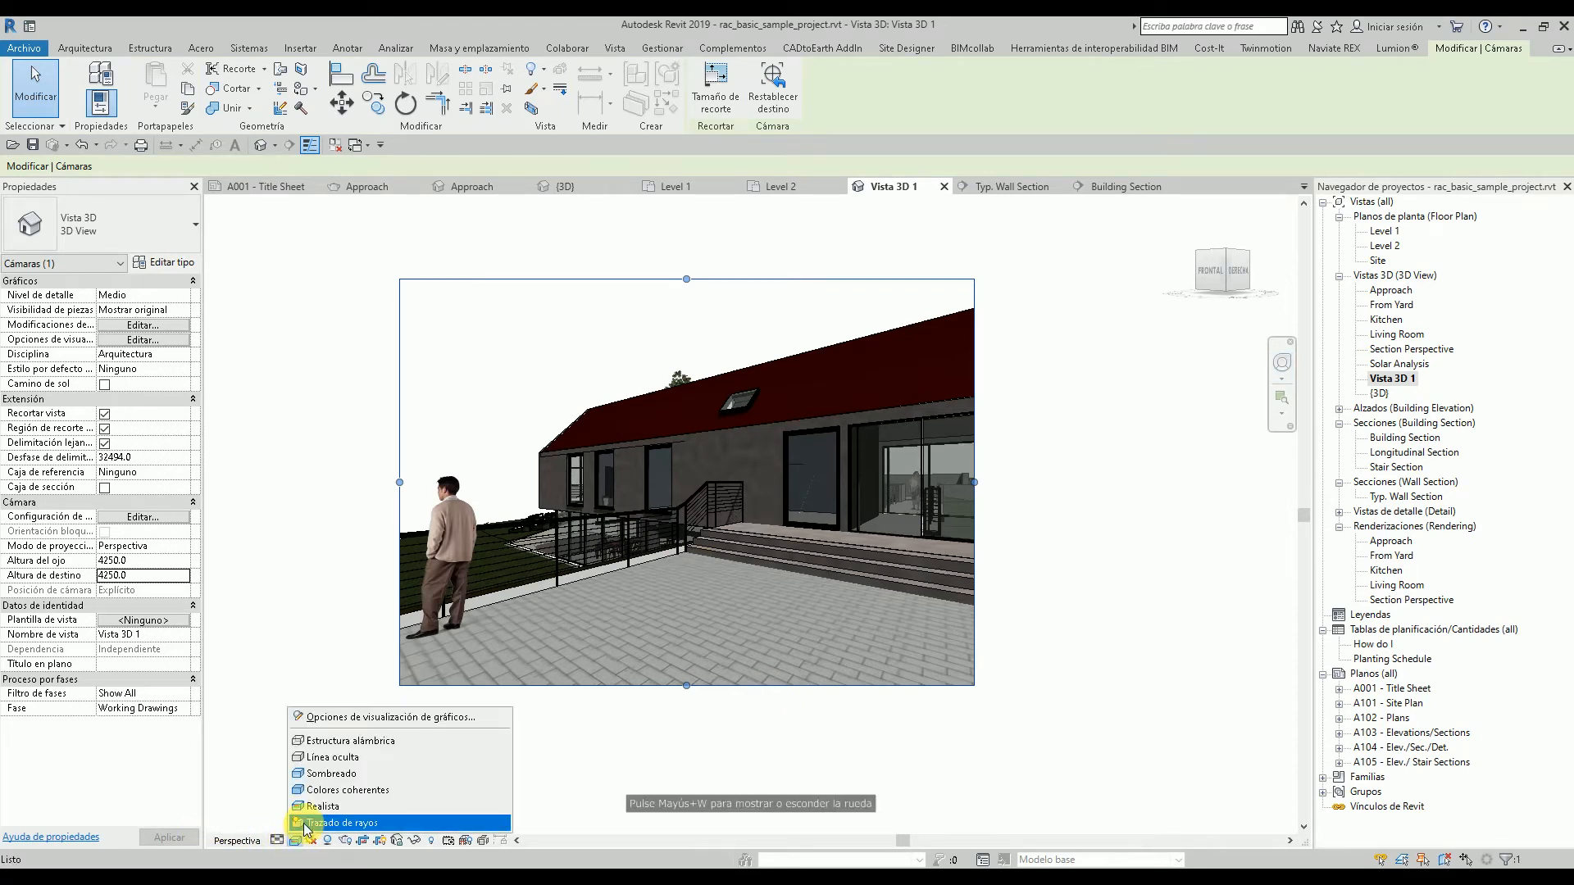
{"action": "left_click", "coordinate": [305, 824]}
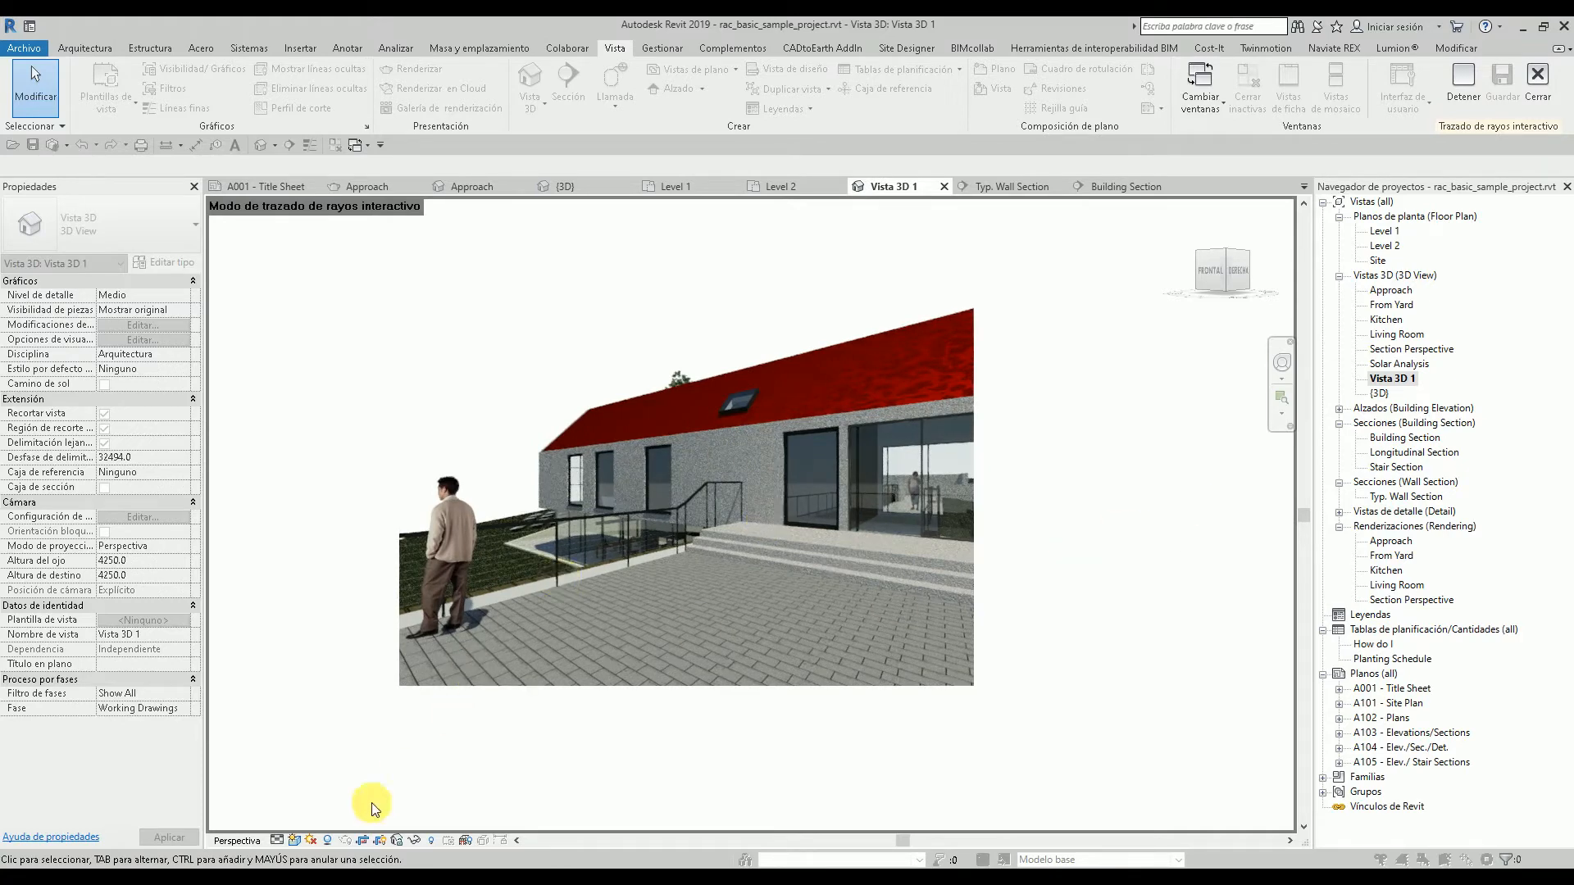
{"action": "left_click", "coordinate": [294, 840]}
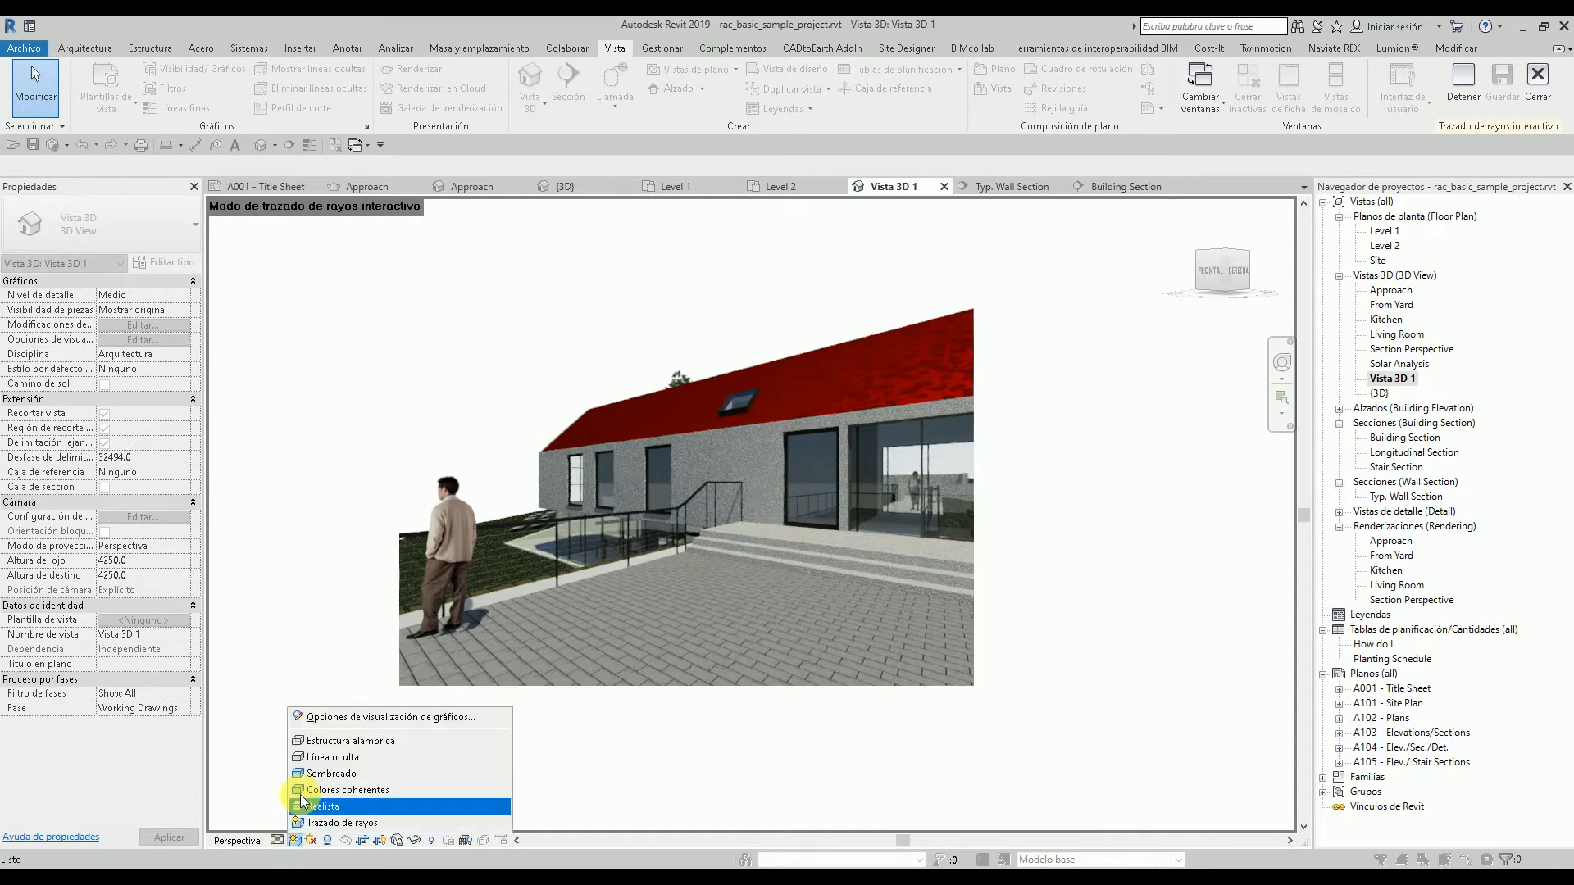
{"action": "left_click", "coordinate": [377, 766]}
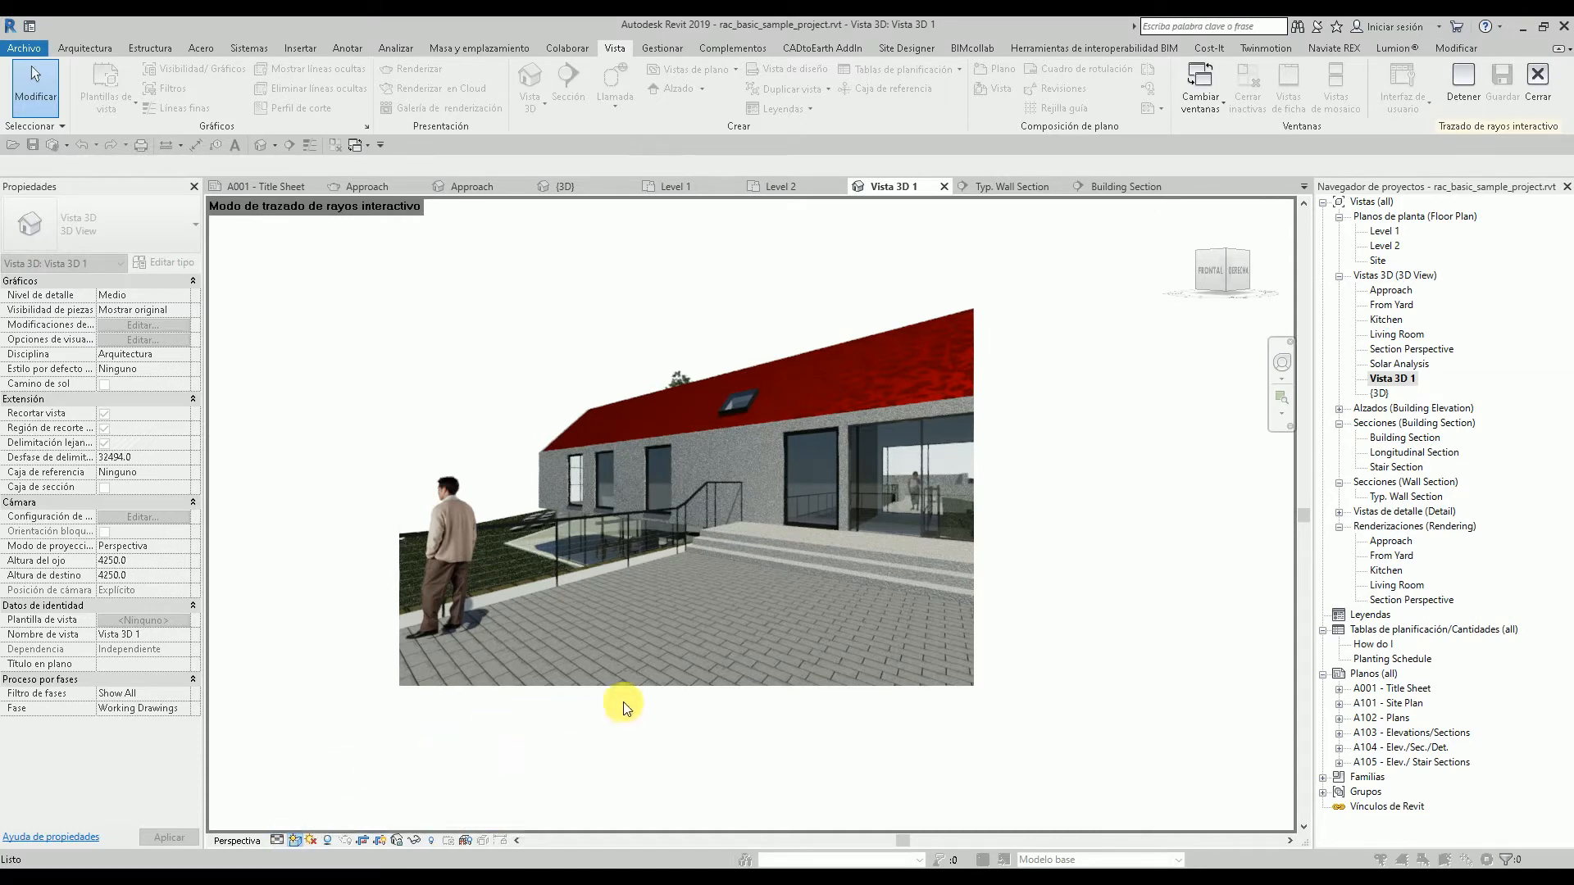
{"action": "key", "text": "Escape"}
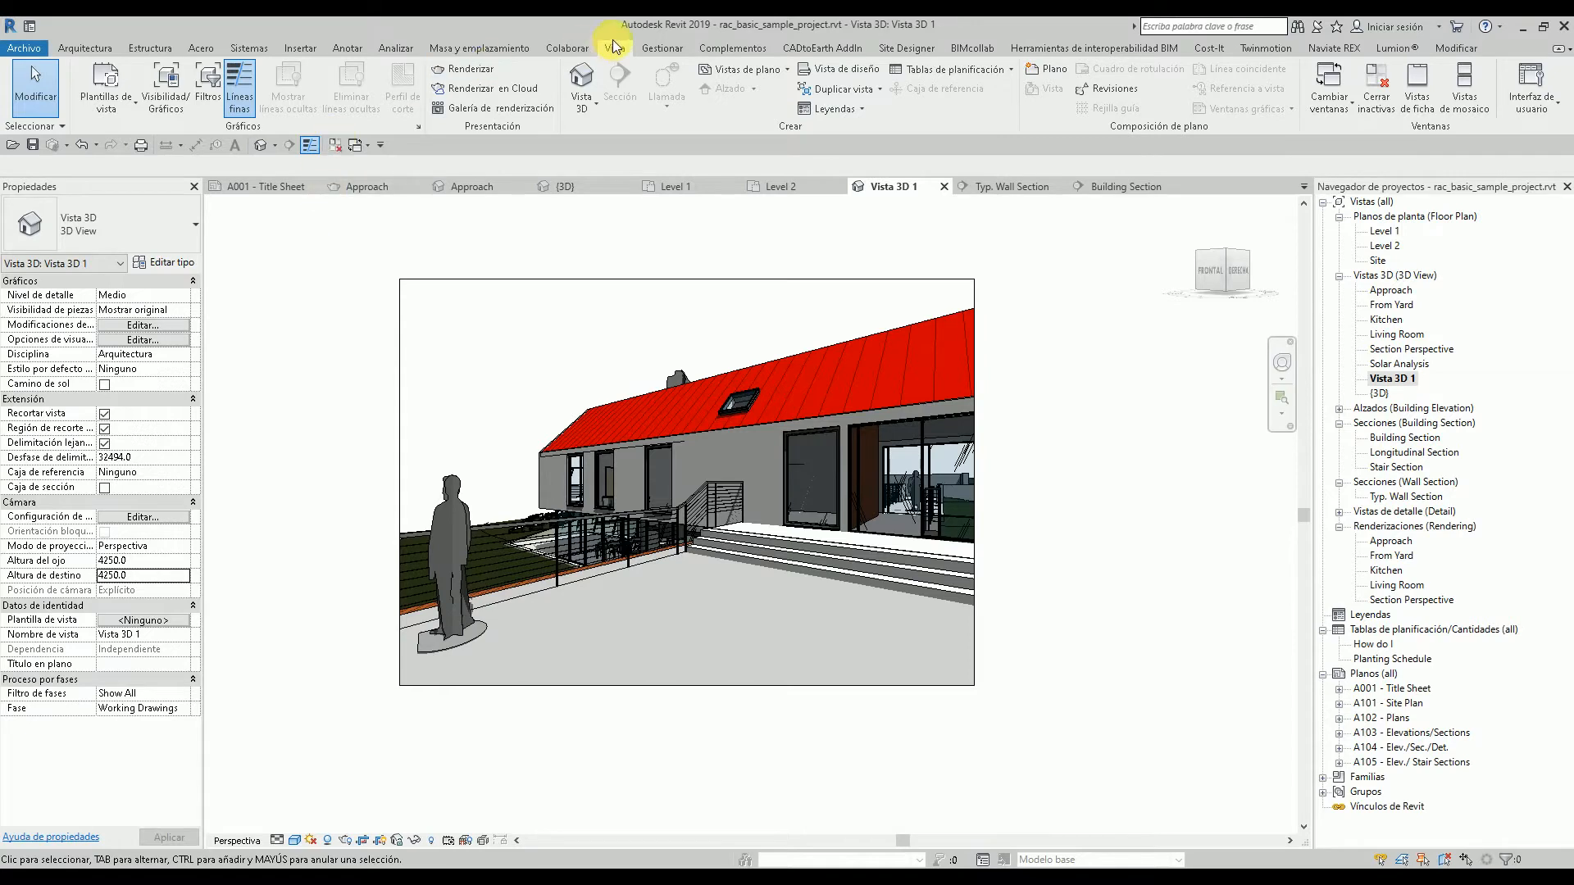
- Open the rendering settings for the perspective view and switch the region option on and back off
{"action": "left_click", "coordinate": [471, 70]}
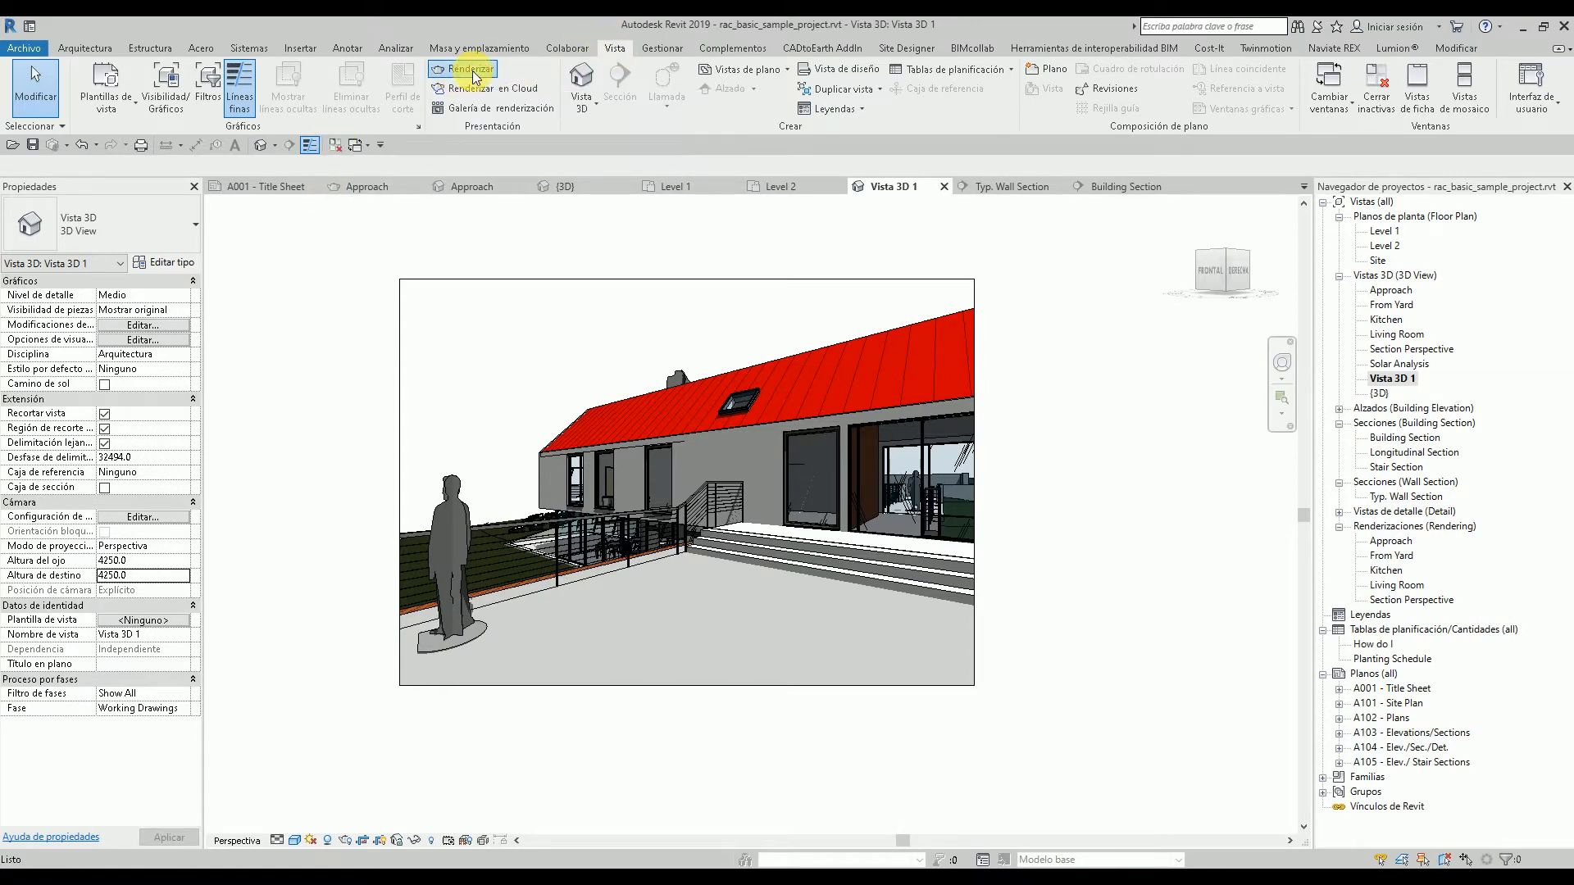
{"action": "left_click_drag", "start_coordinate": [125, 28], "coordinate": [282, 256]}
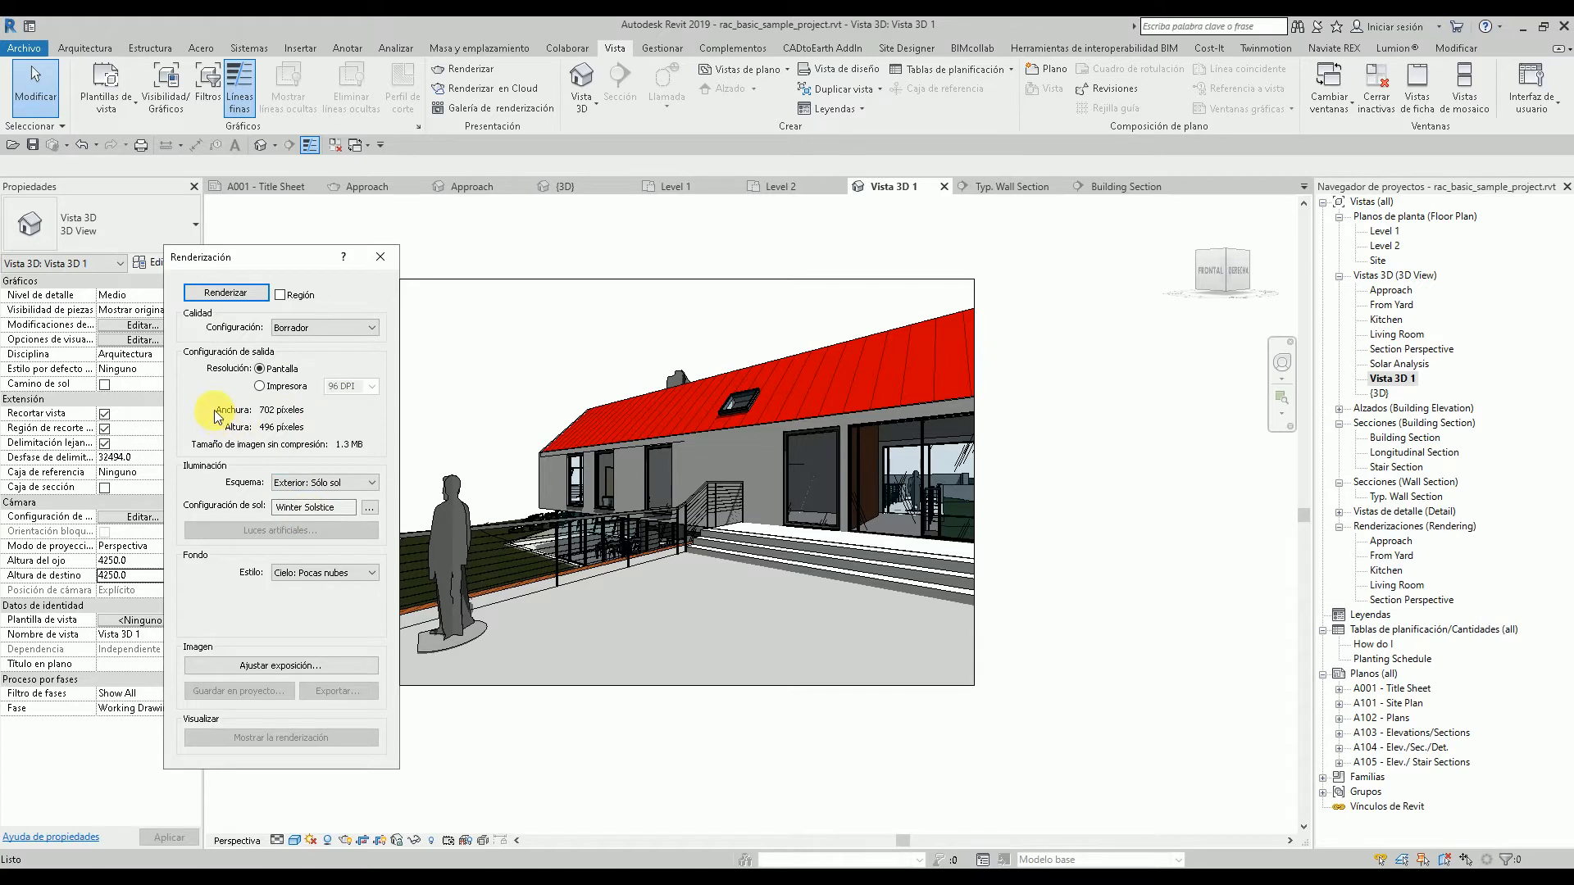
{"action": "left_click", "coordinate": [281, 295]}
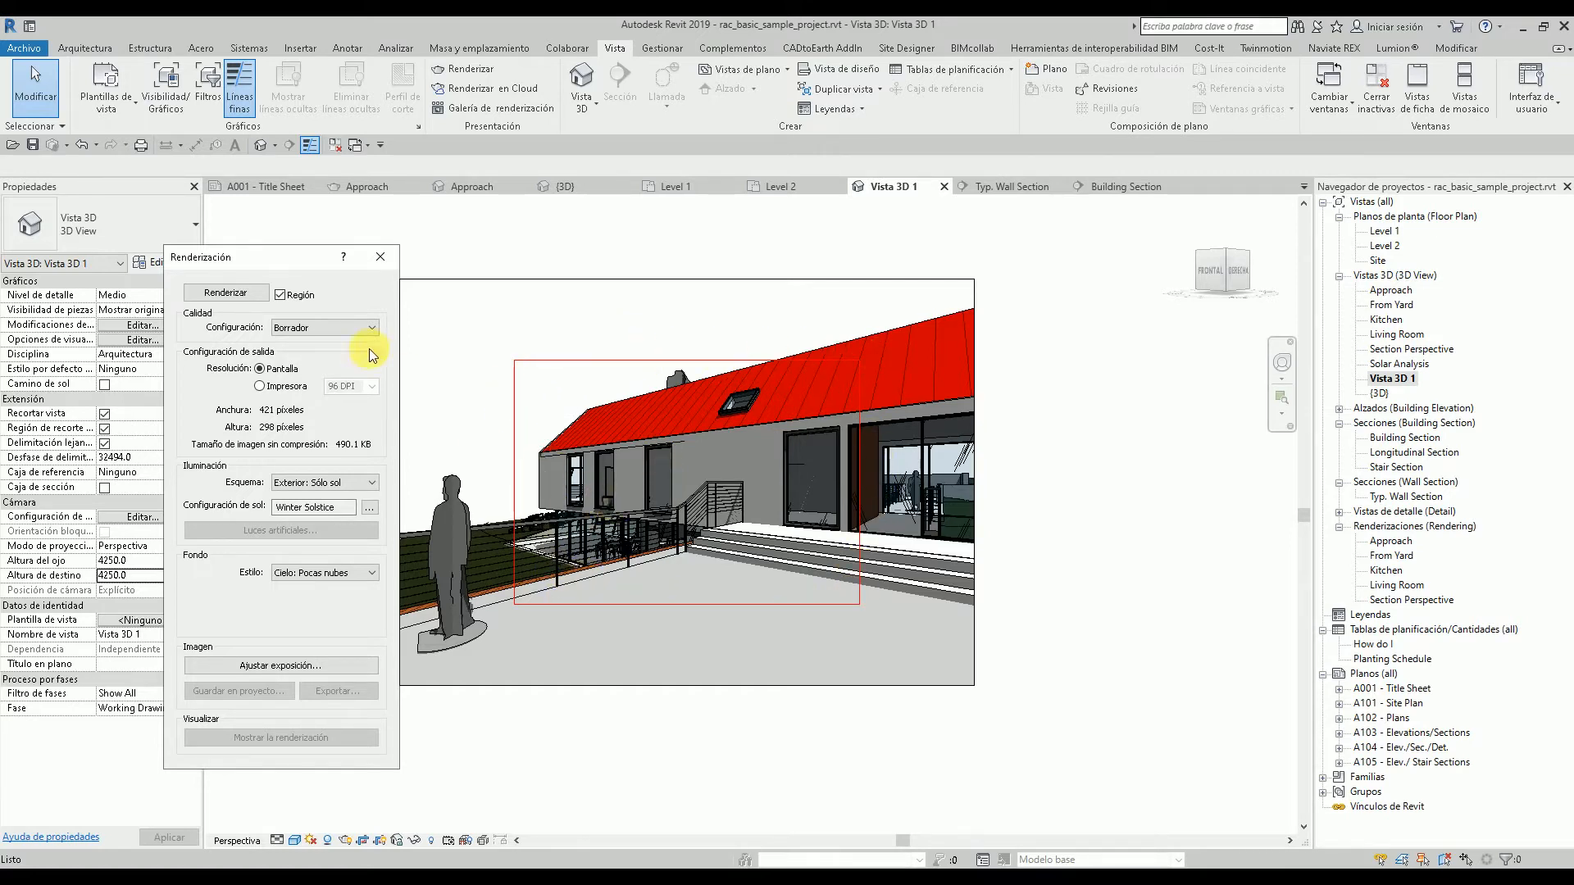
{"action": "left_click", "coordinate": [318, 328]}
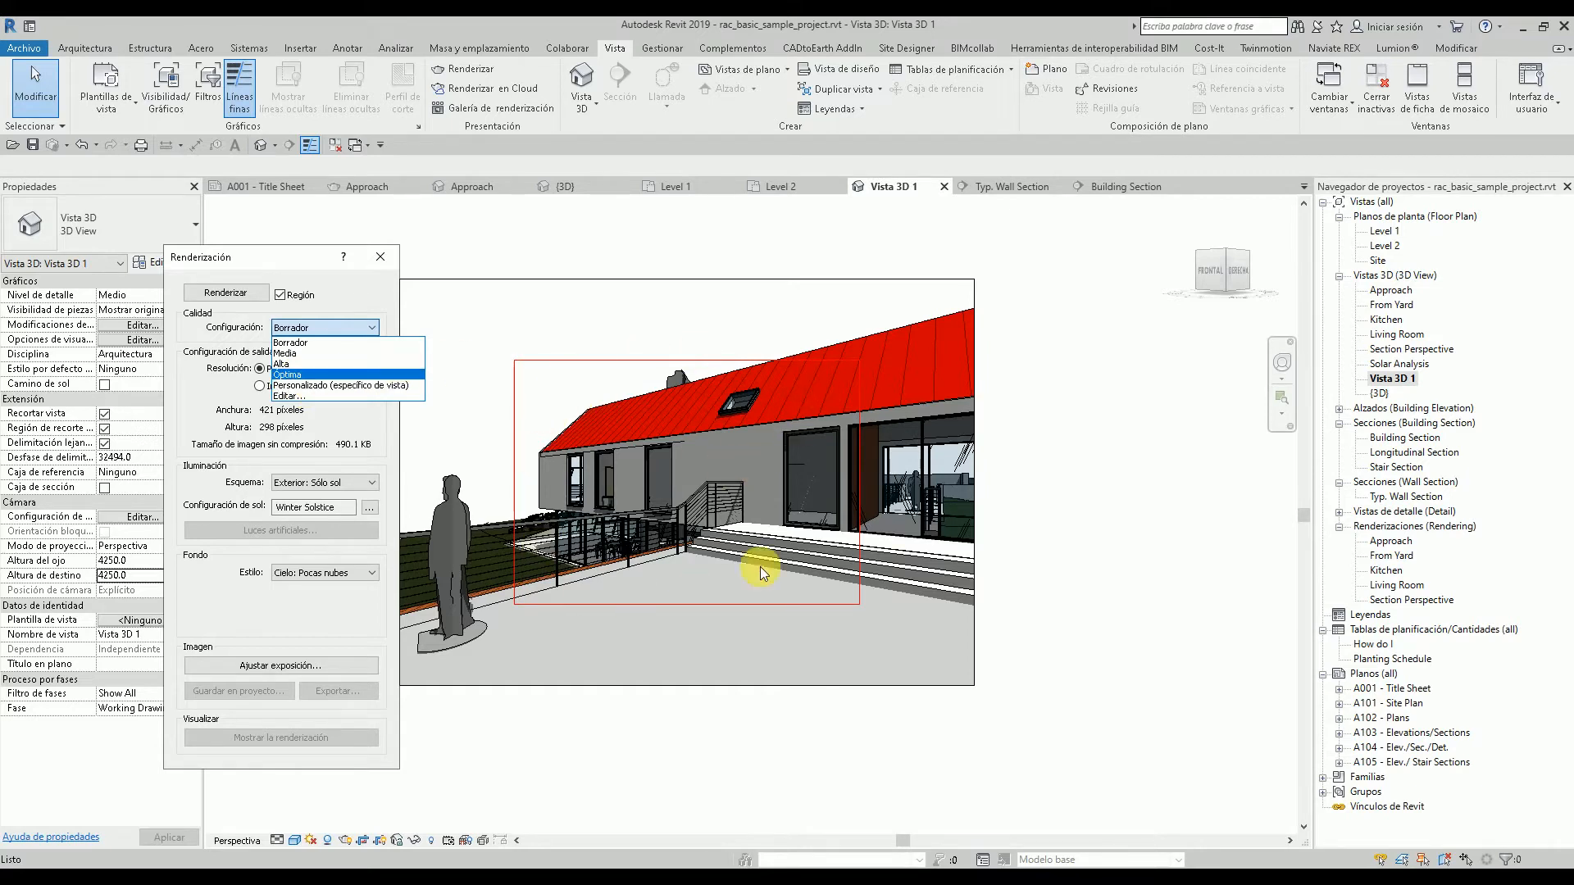
{"action": "left_click", "coordinate": [325, 295]}
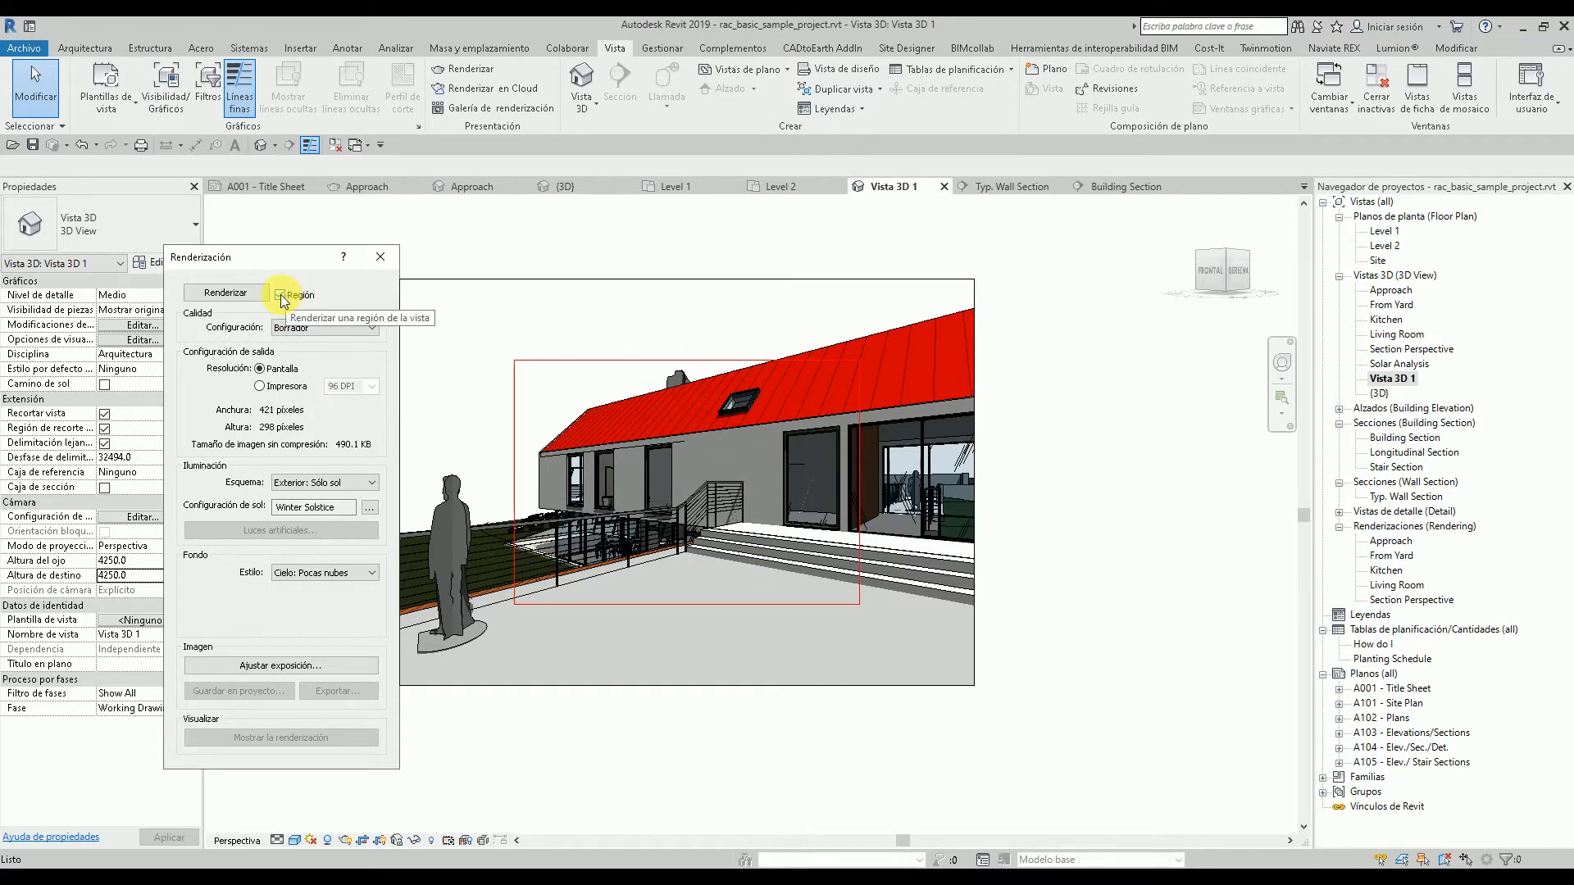
{"action": "left_click", "coordinate": [279, 295]}
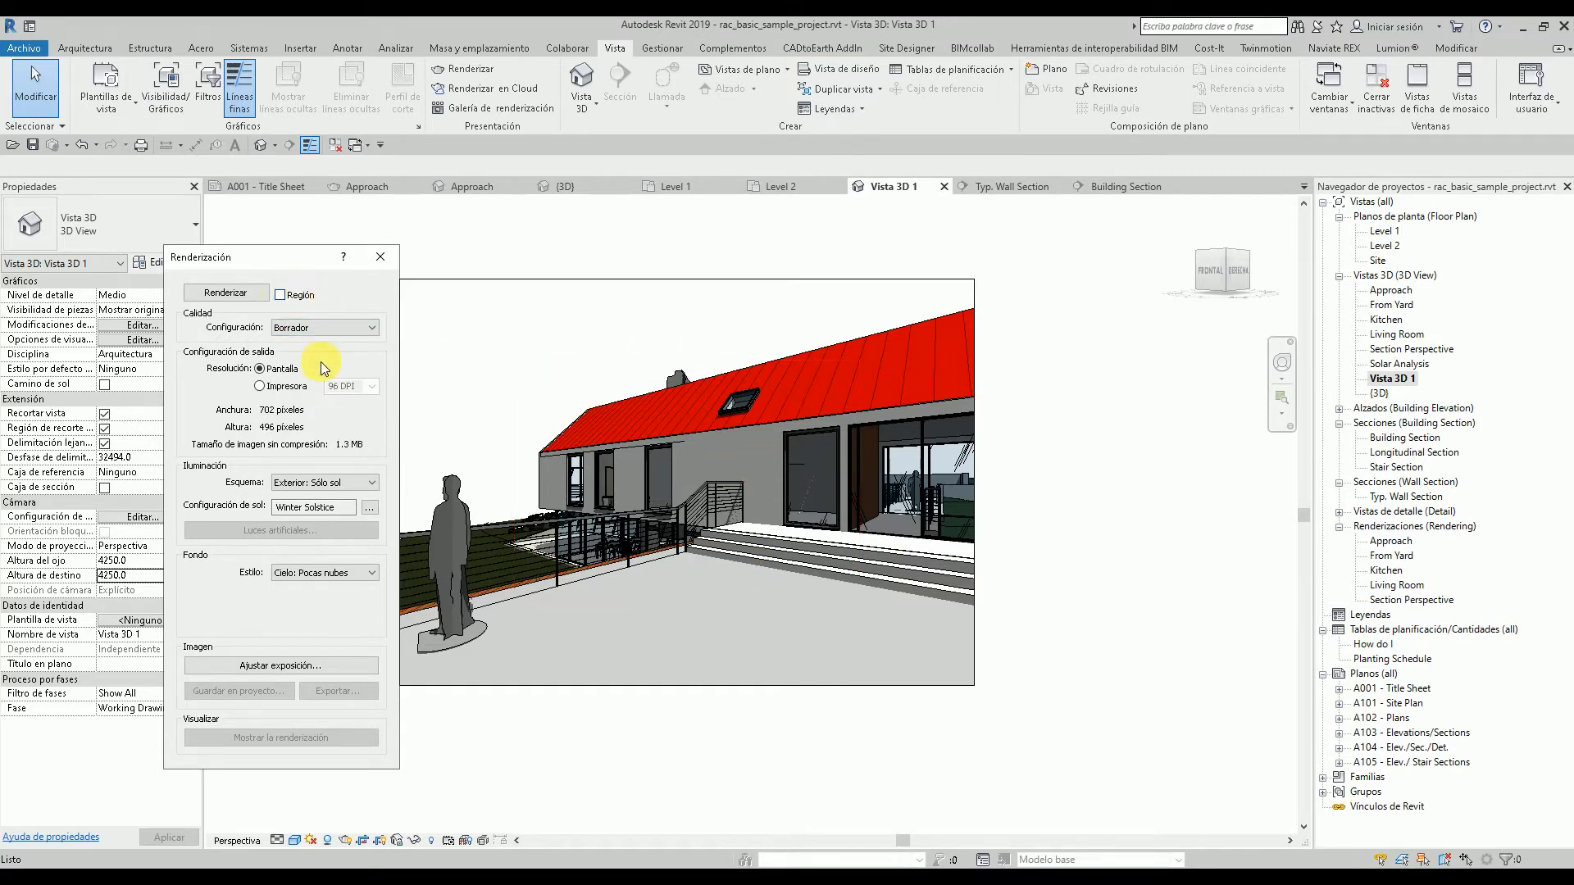
- Set the render output resolution to Impresora at 150 DPI
{"action": "left_click", "coordinate": [263, 388]}
{"action": "left_click", "coordinate": [371, 386]}
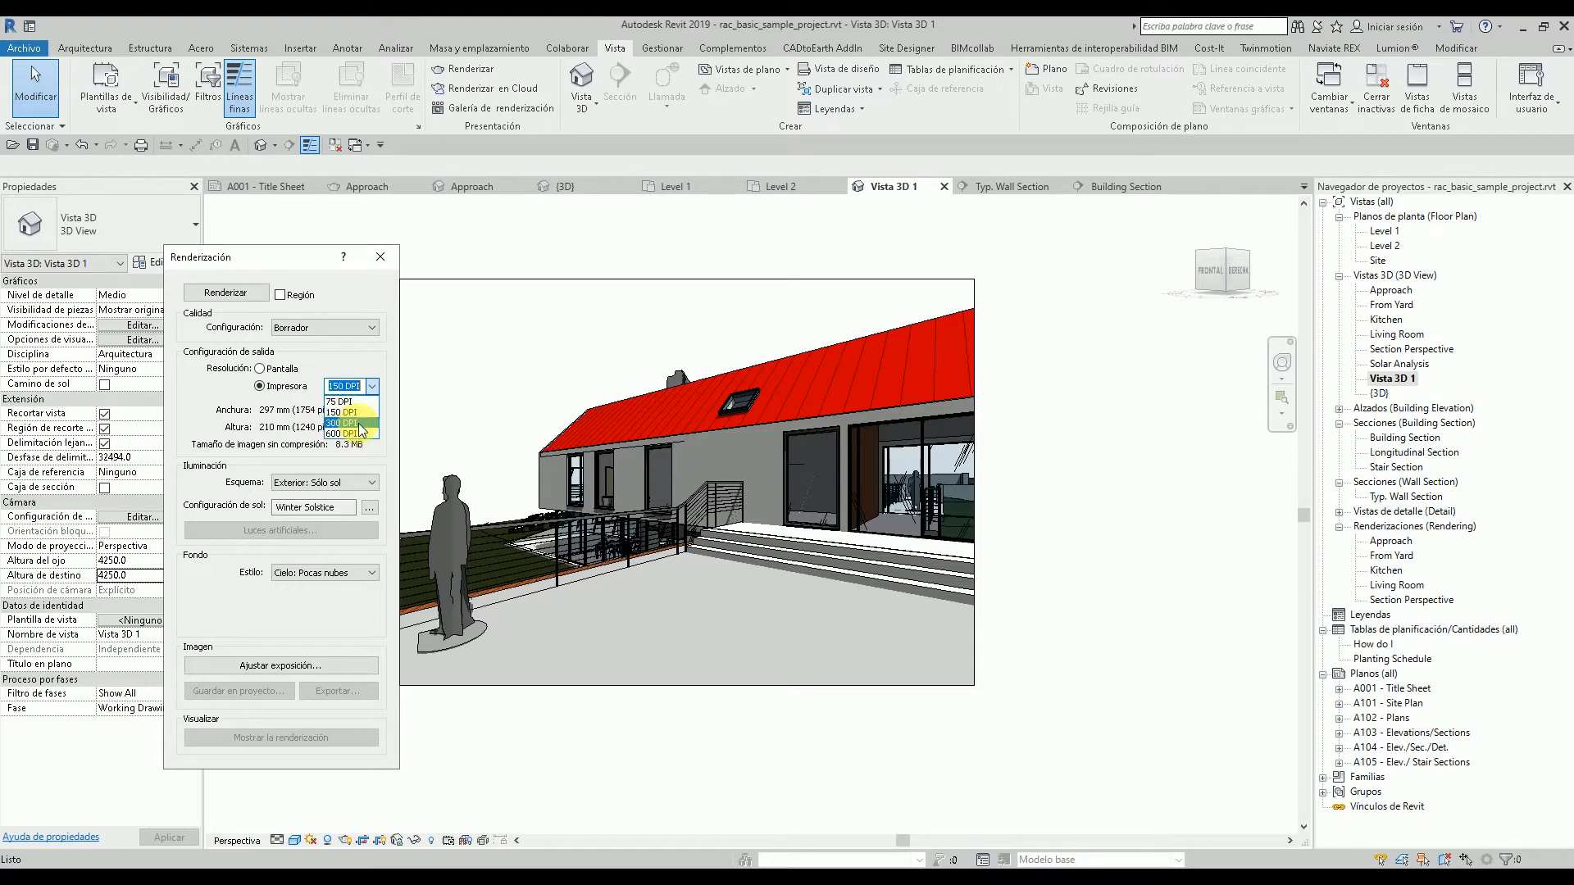
{"action": "left_click", "coordinate": [339, 415]}
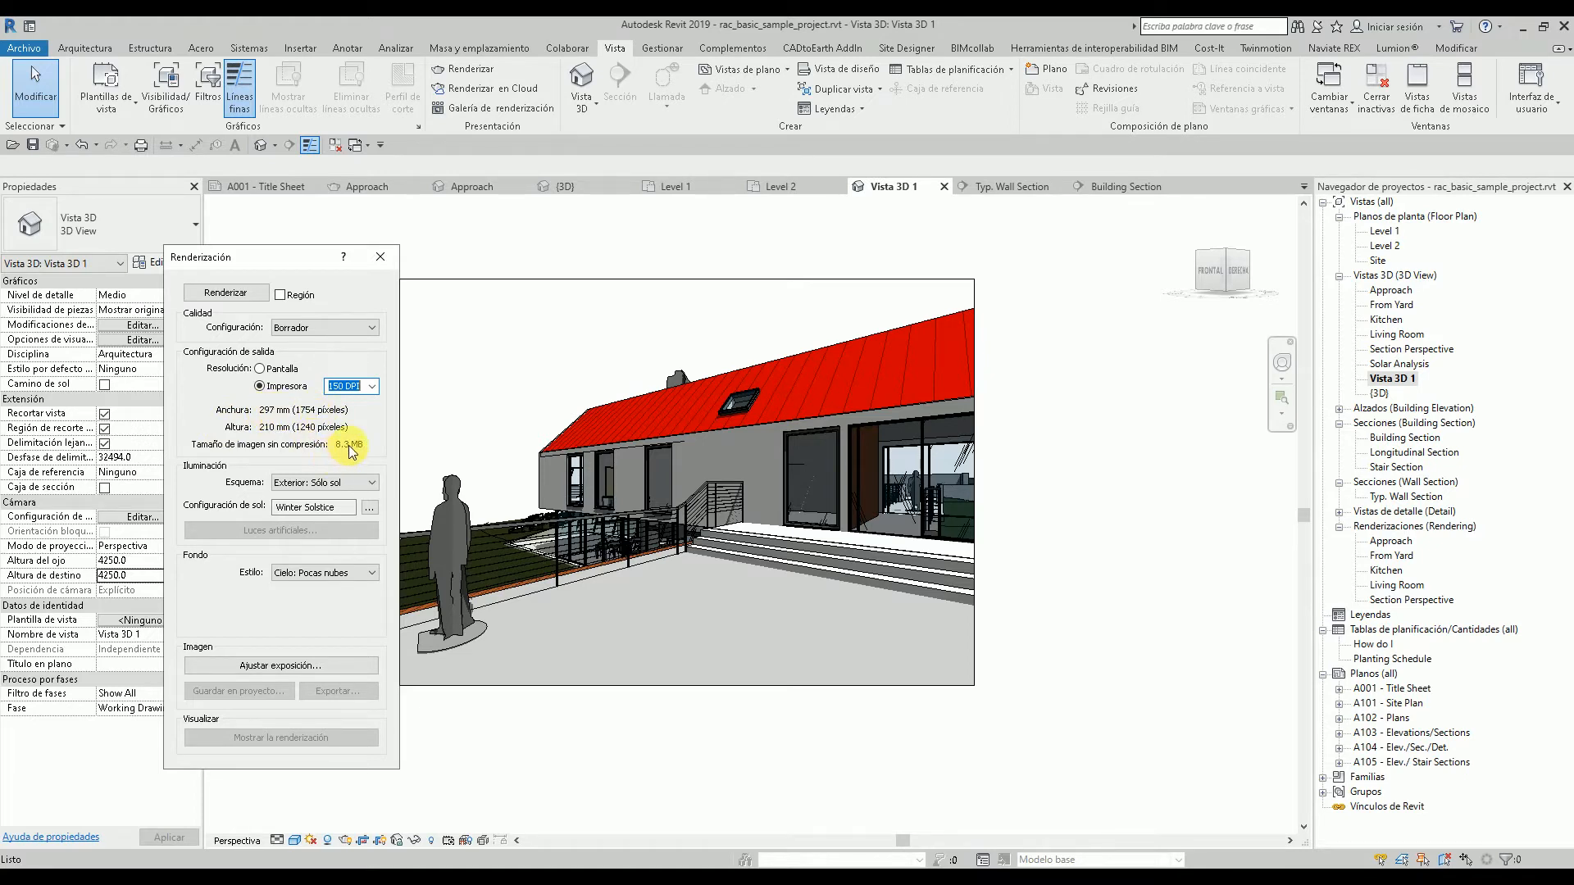
- Choose the Exterior: Sólo sol lighting scheme and the Cielo: Pocas nubes background style for the render
{"action": "left_click", "coordinate": [315, 489]}
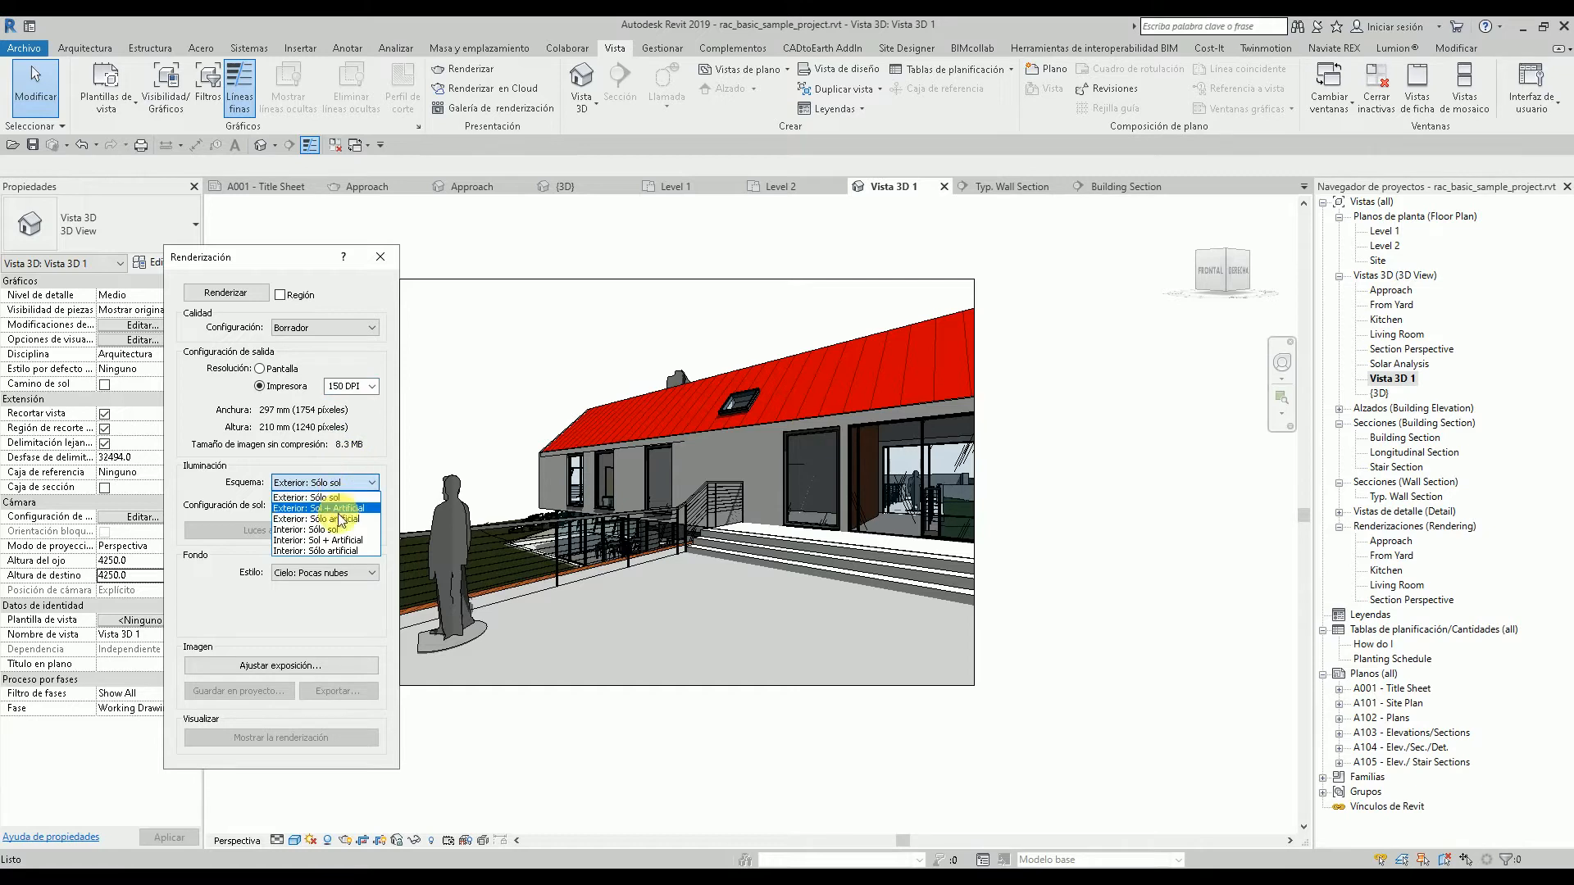
{"action": "left_click", "coordinate": [332, 497]}
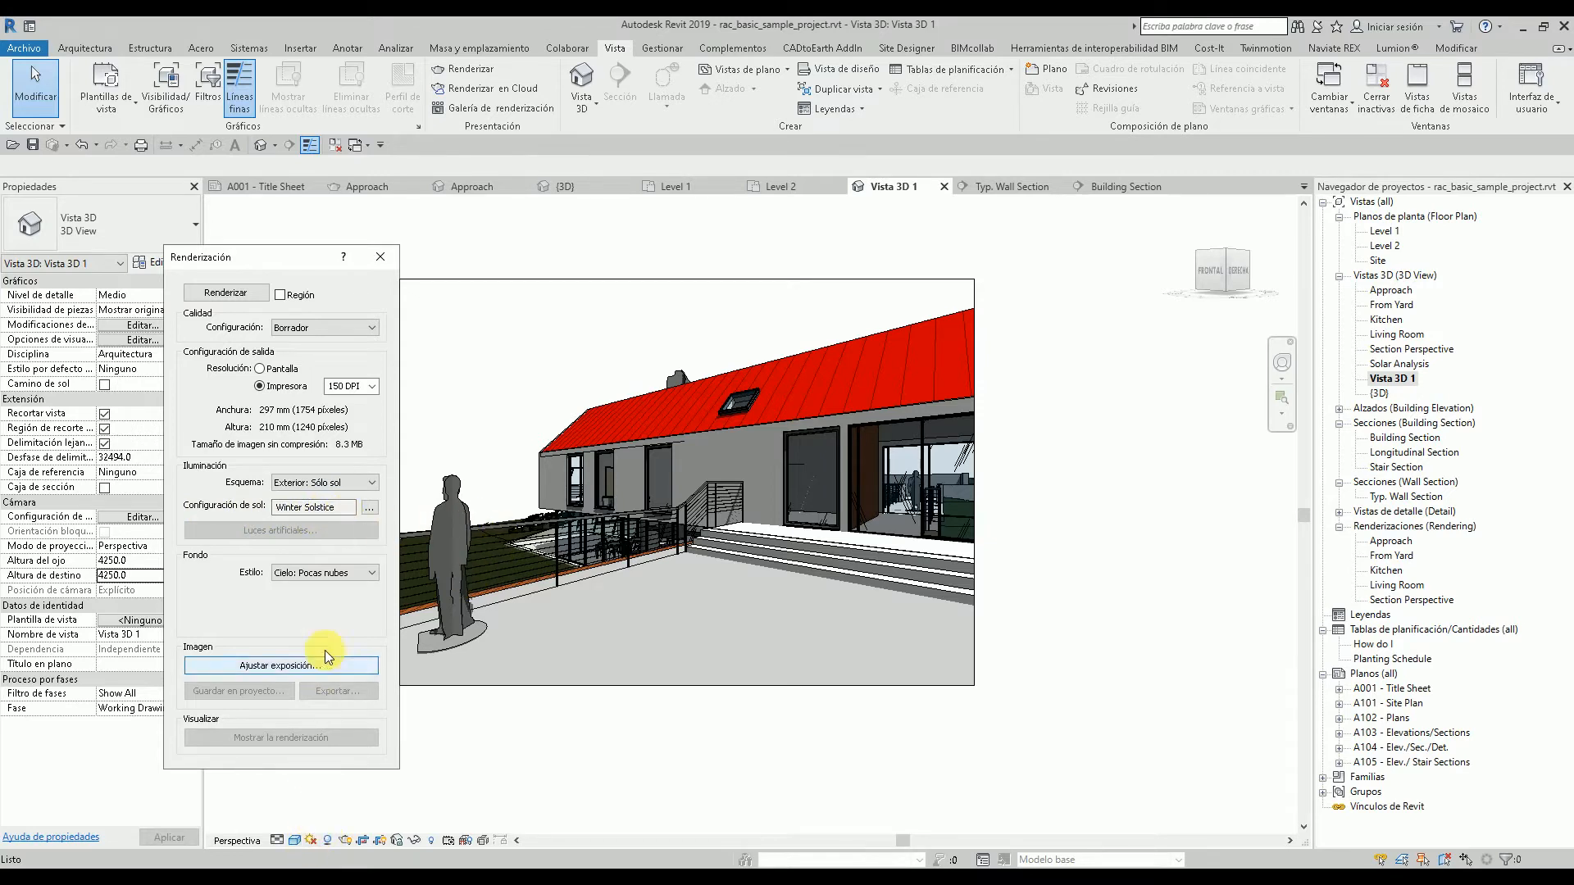
{"action": "left_click", "coordinate": [359, 573]}
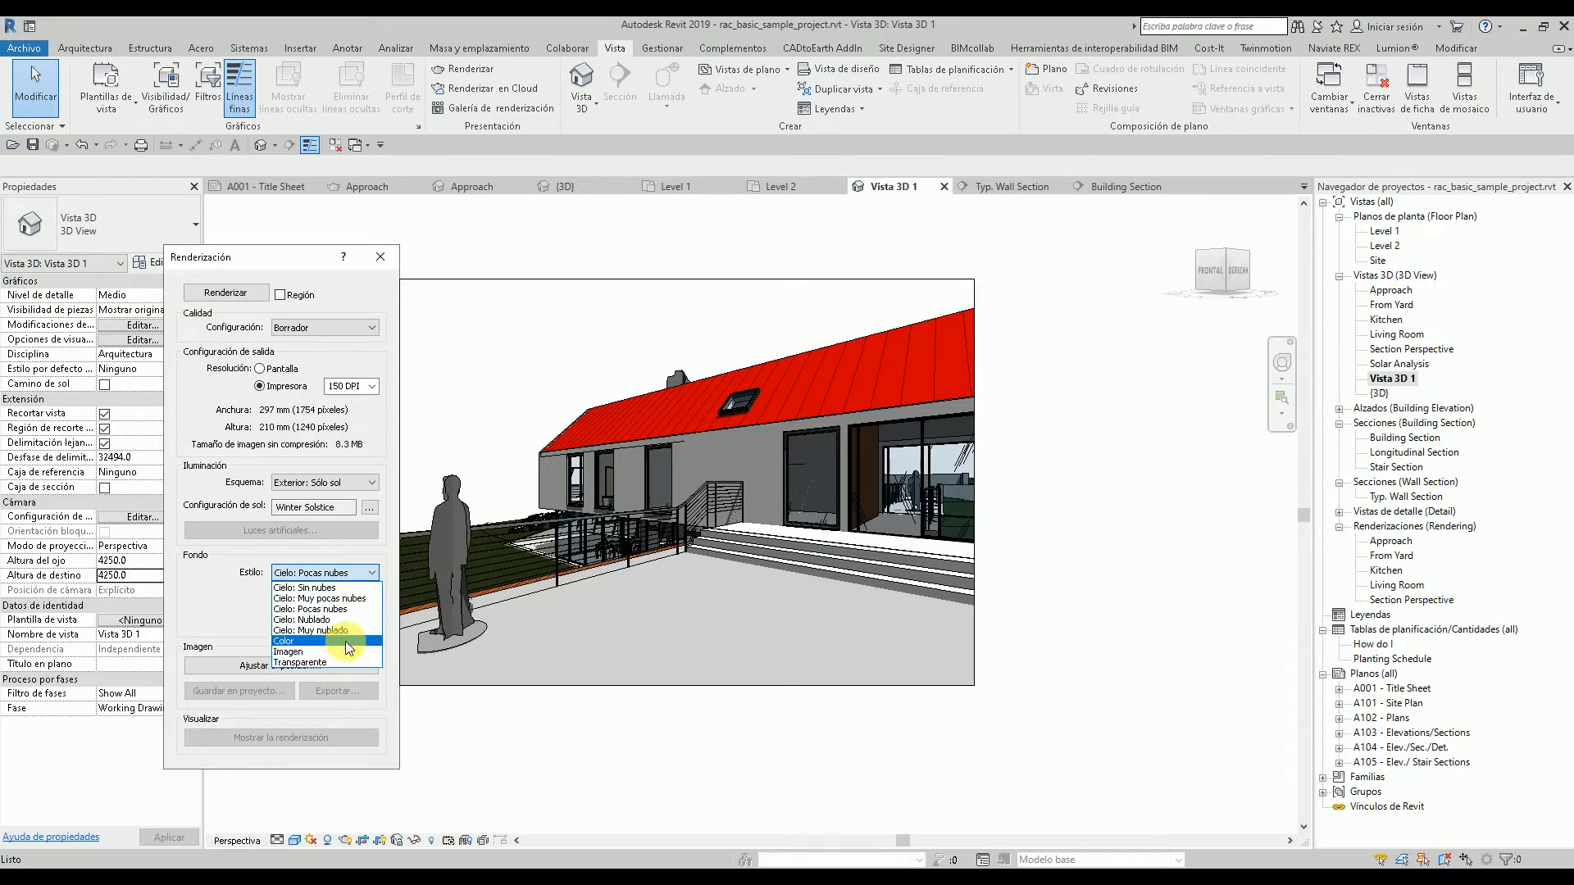
{"action": "left_click", "coordinate": [343, 610]}
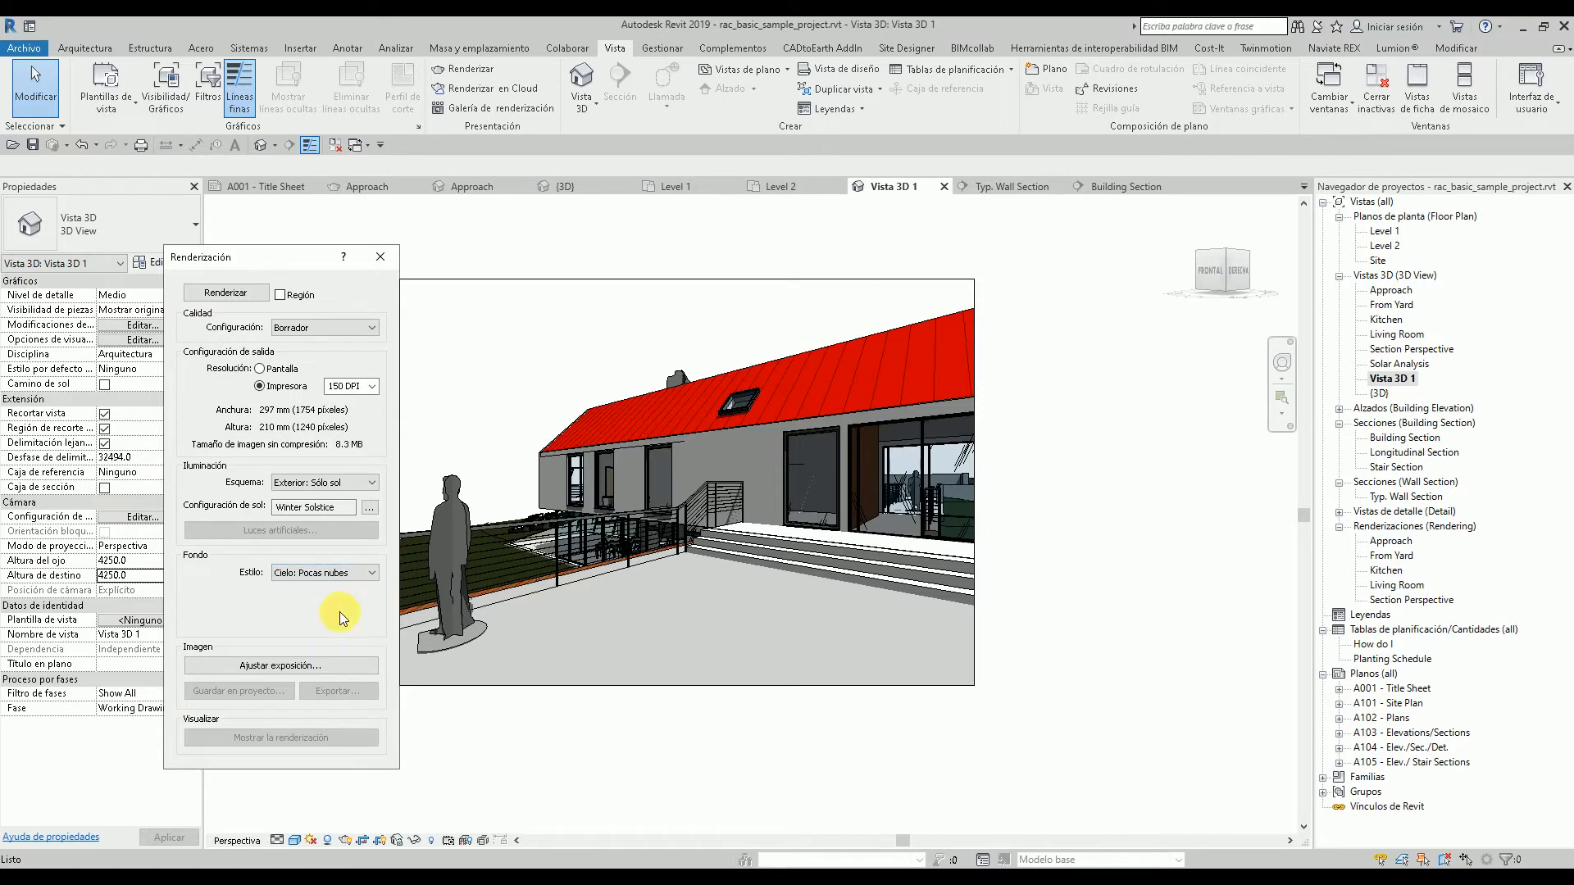
- Review the exposure control settings for the render and accept them without edits
{"action": "left_click", "coordinate": [281, 664]}
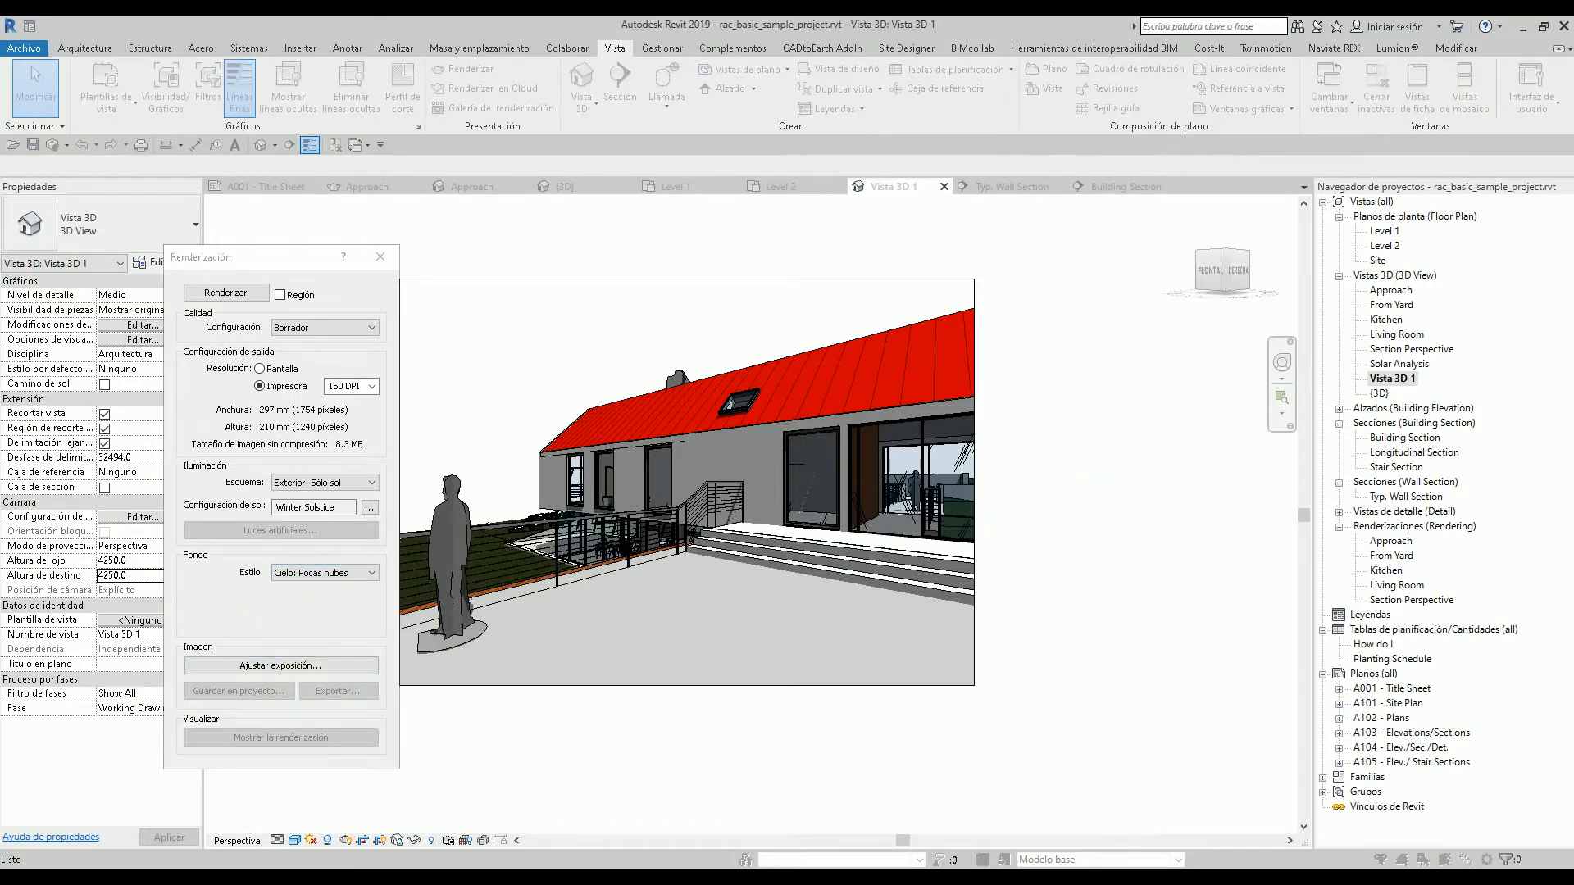
{"action": "left_click_drag", "start_coordinate": [1131, 307], "coordinate": [787, 337]}
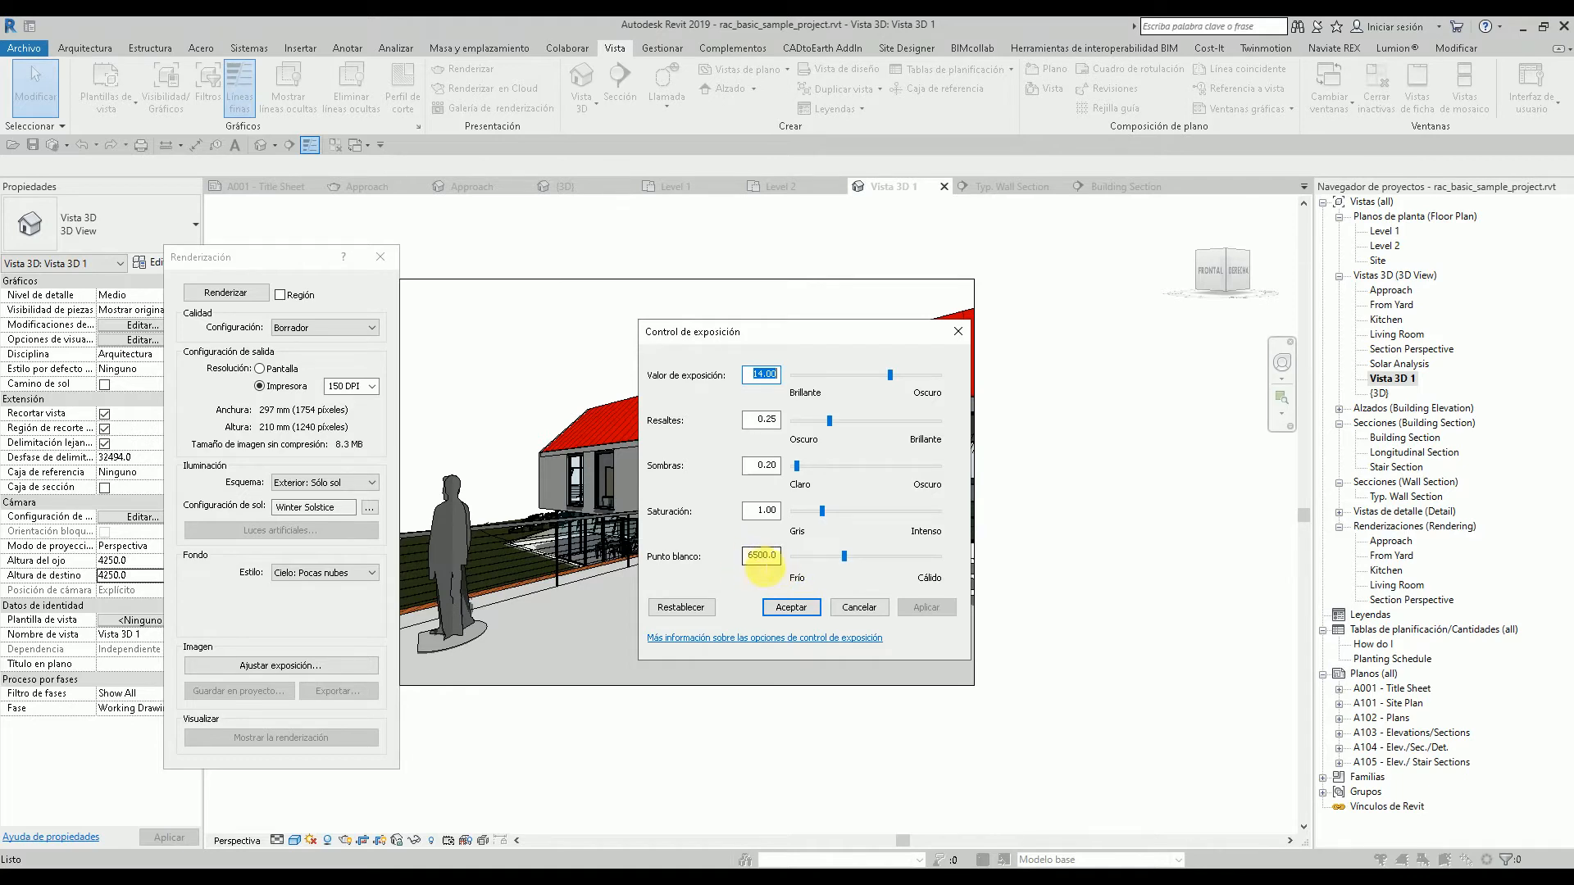
{"action": "left_click", "coordinate": [789, 608]}
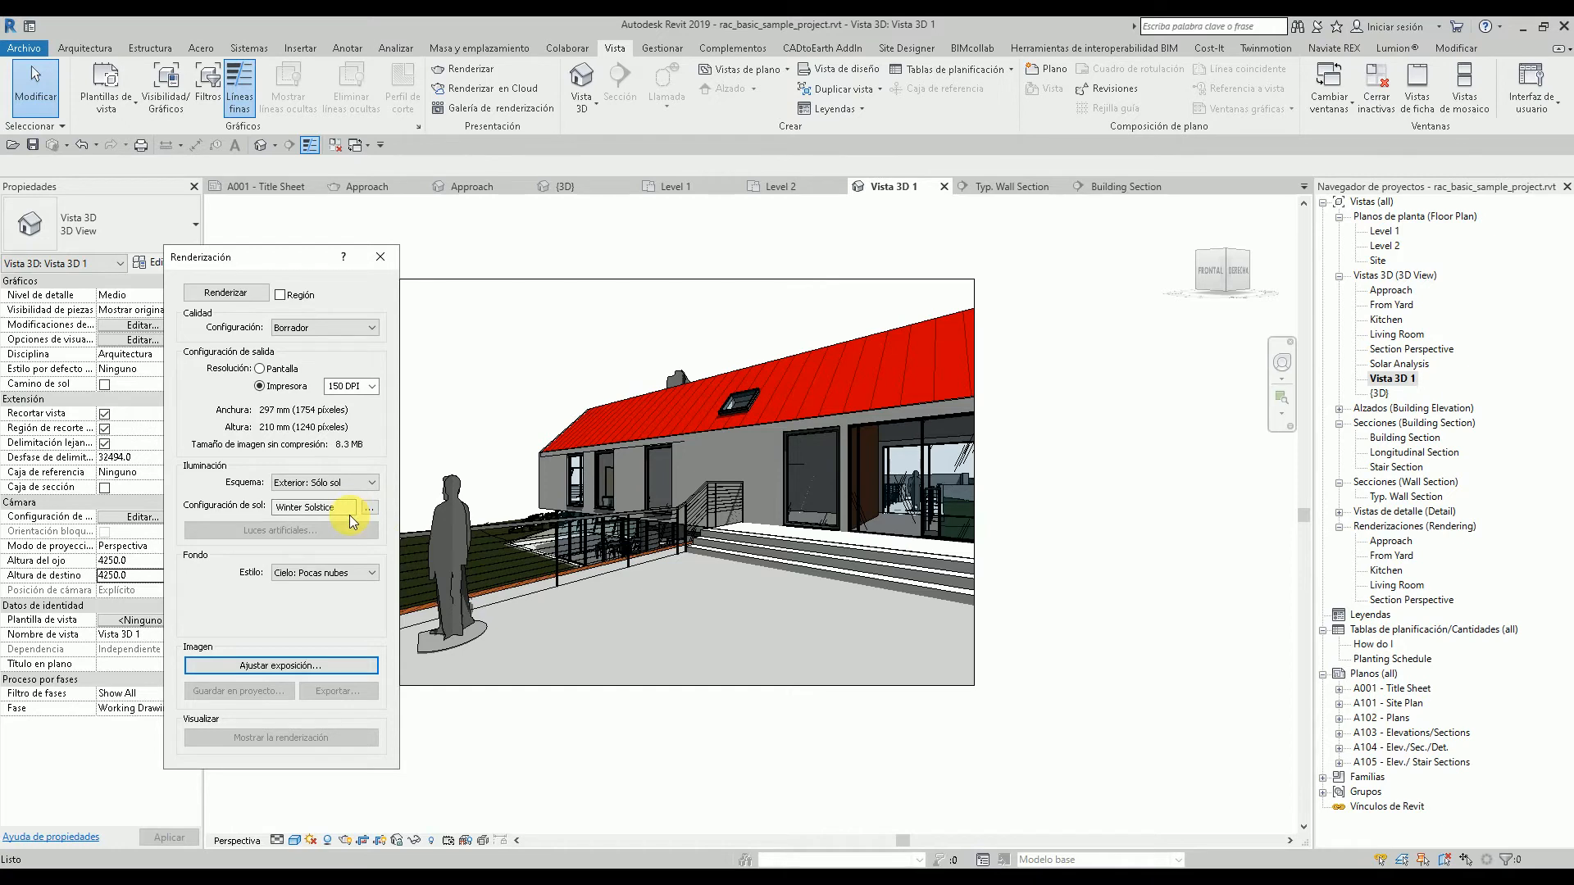
- Set the render quality to Media, then compare the Alta and Óptima presets in the quality parameters
{"action": "left_click", "coordinate": [366, 330]}
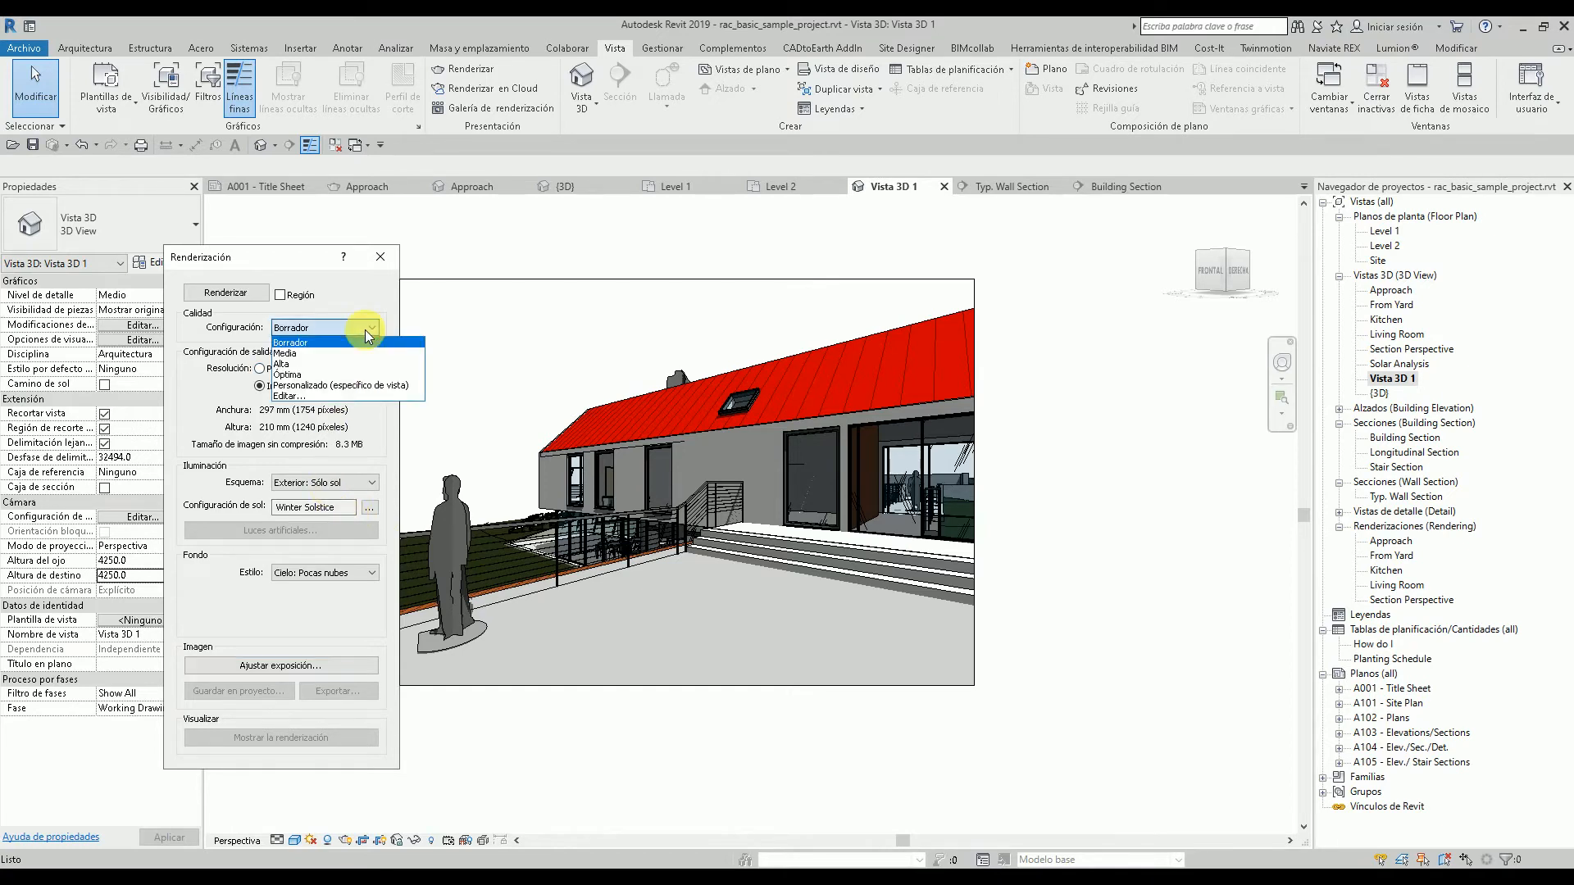
{"action": "left_click", "coordinate": [299, 353]}
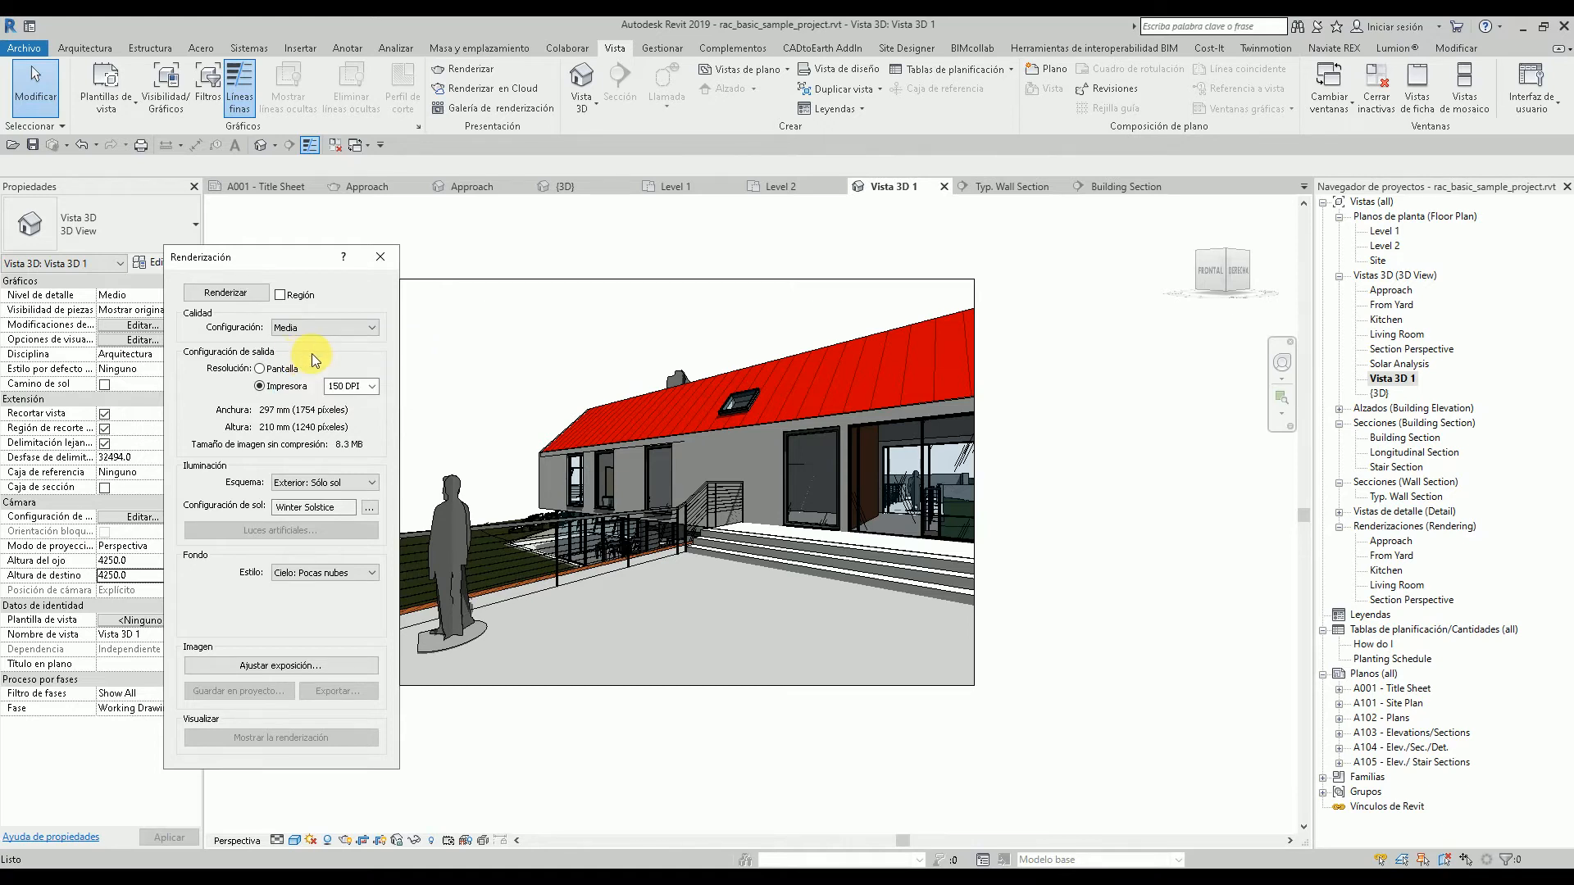
{"action": "left_click", "coordinate": [364, 327]}
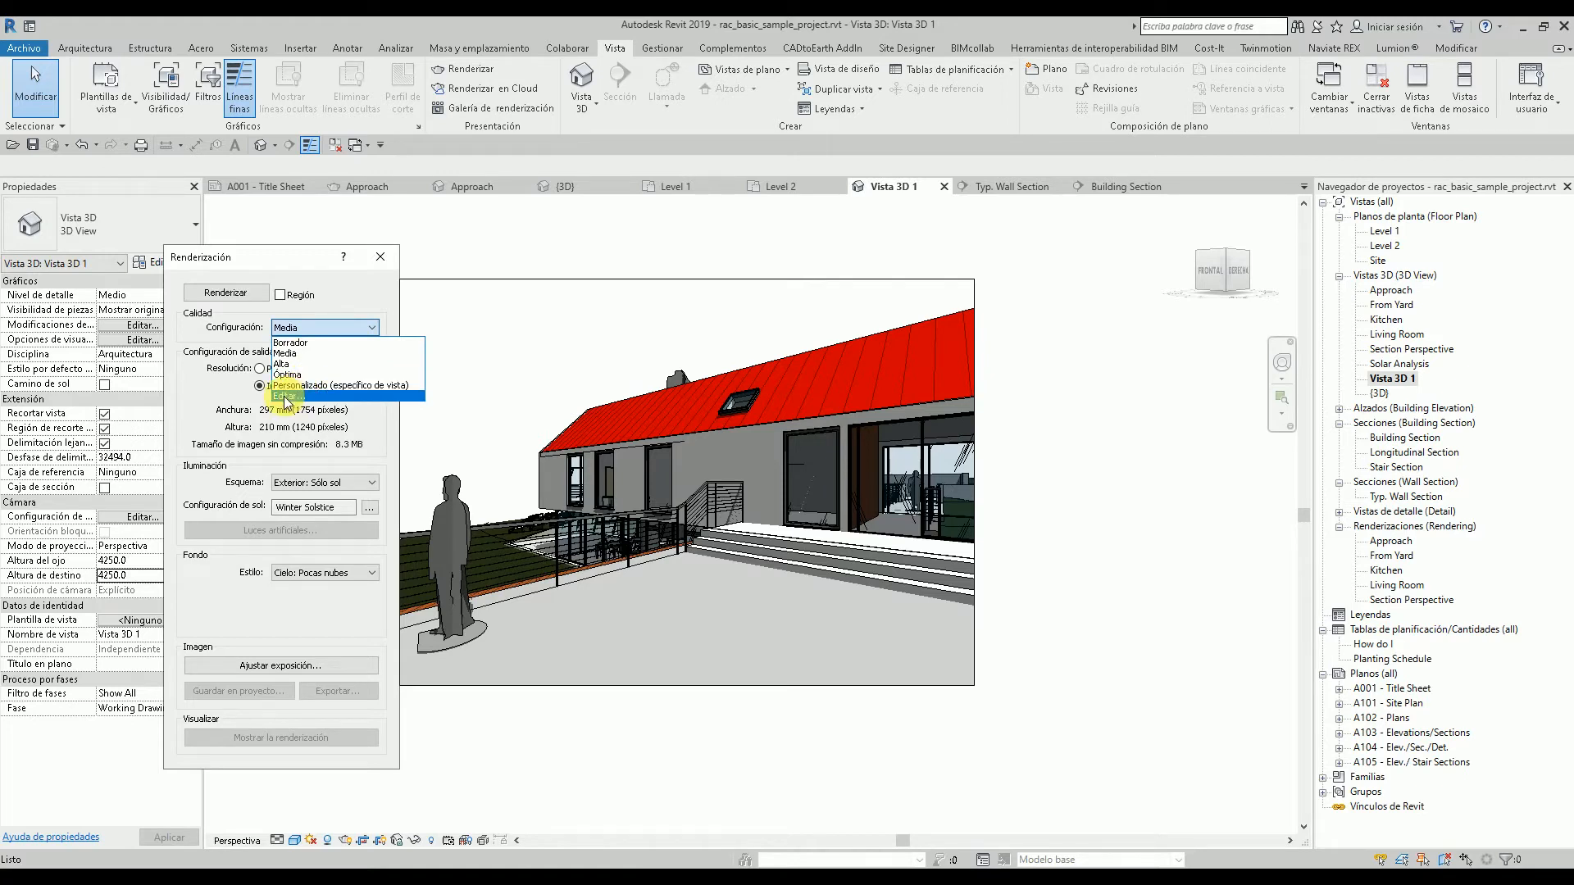
{"action": "left_click", "coordinate": [286, 397]}
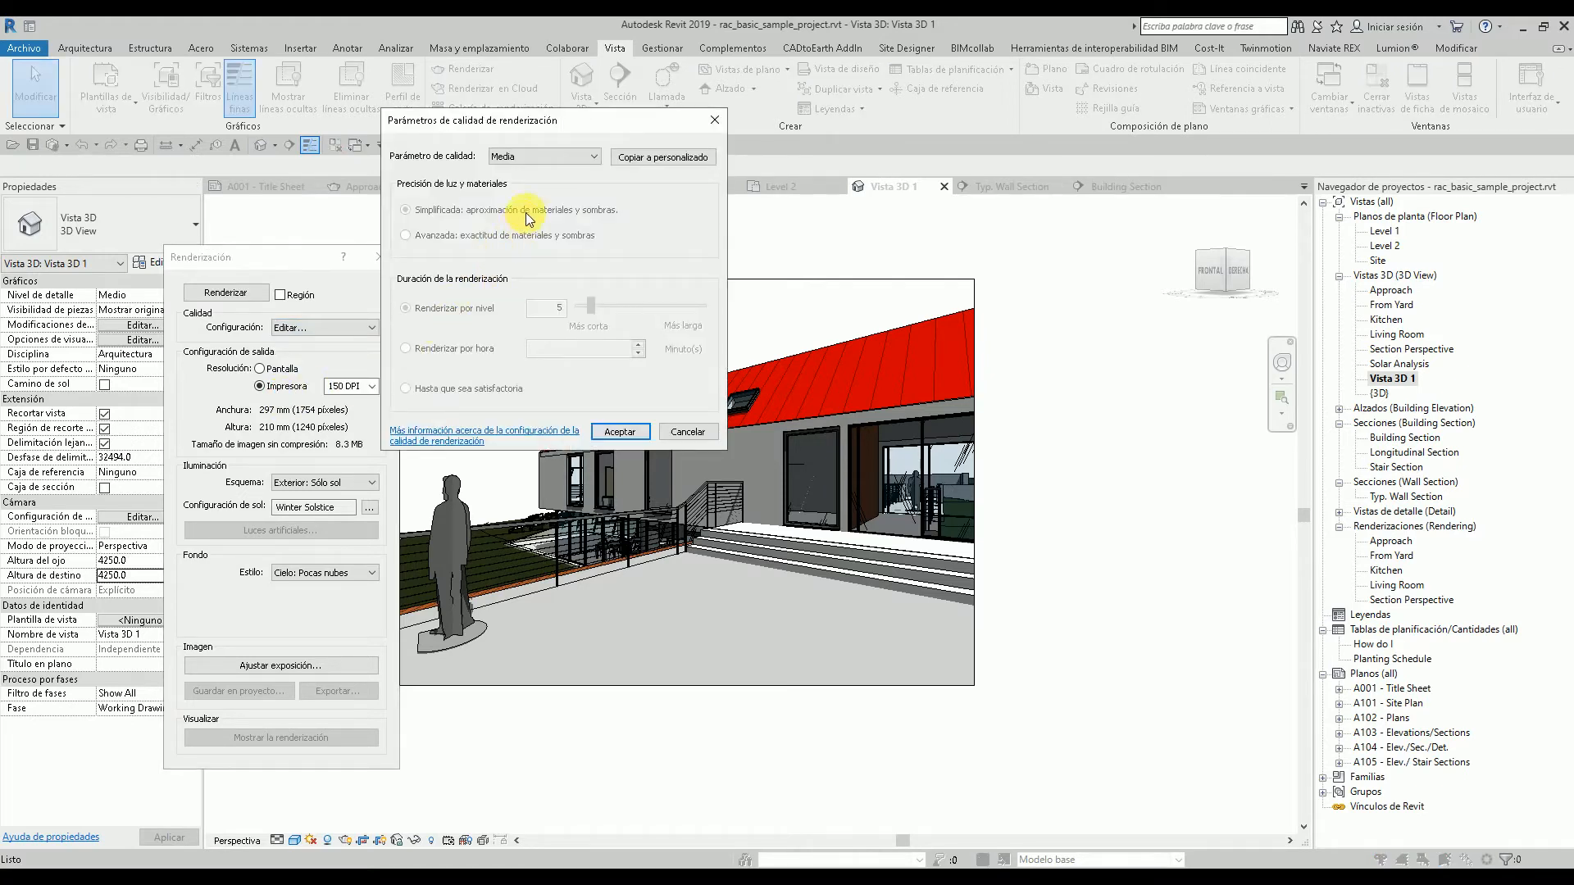
{"action": "left_click", "coordinate": [598, 163]}
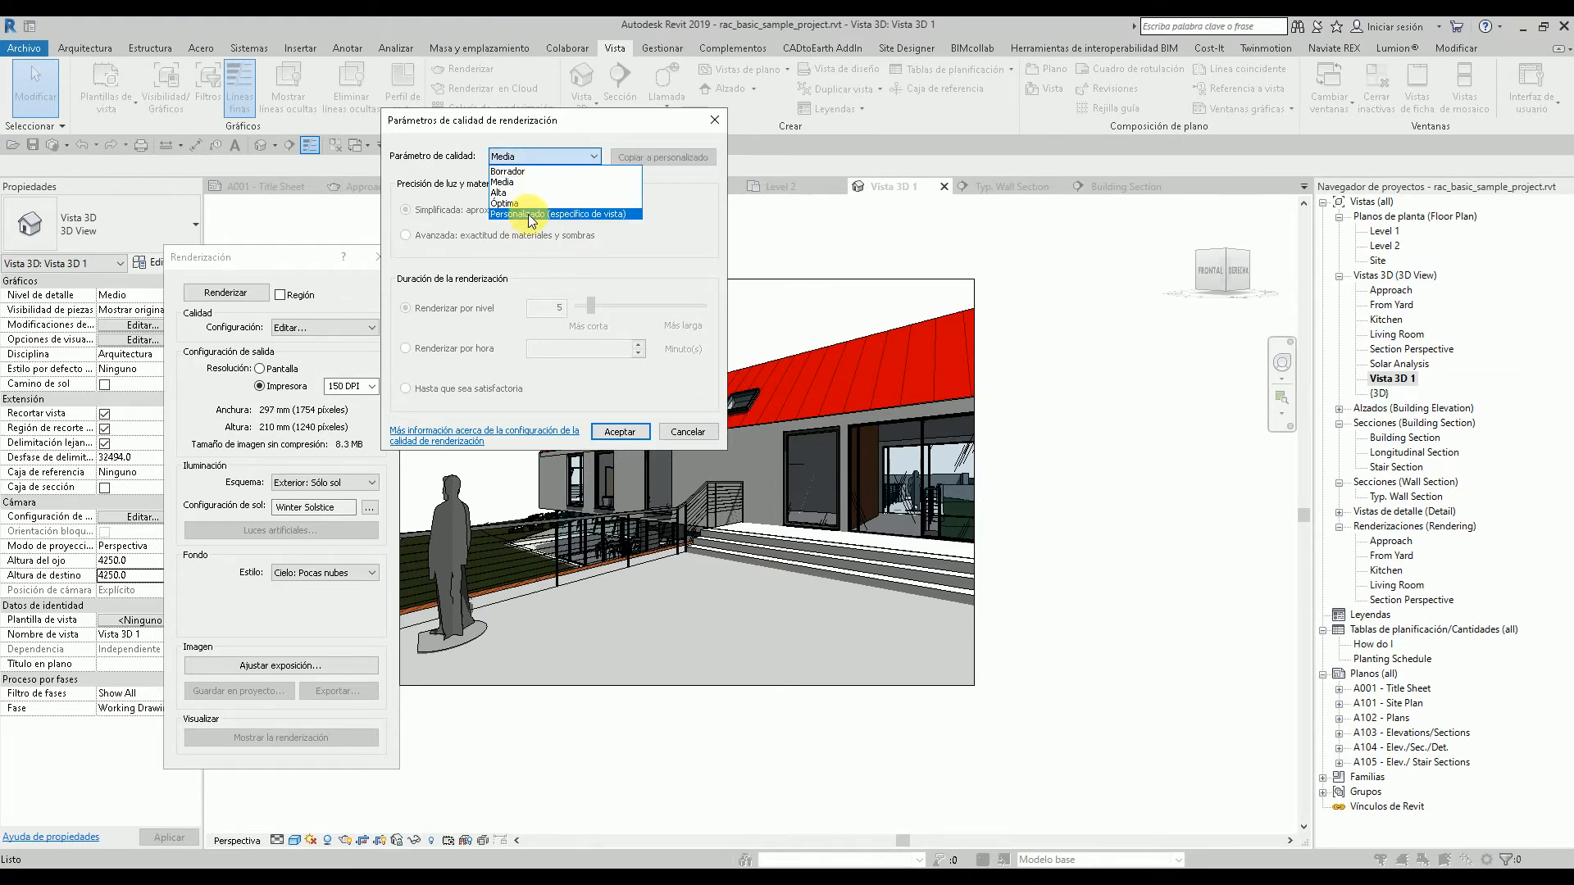
{"action": "left_click", "coordinate": [507, 193]}
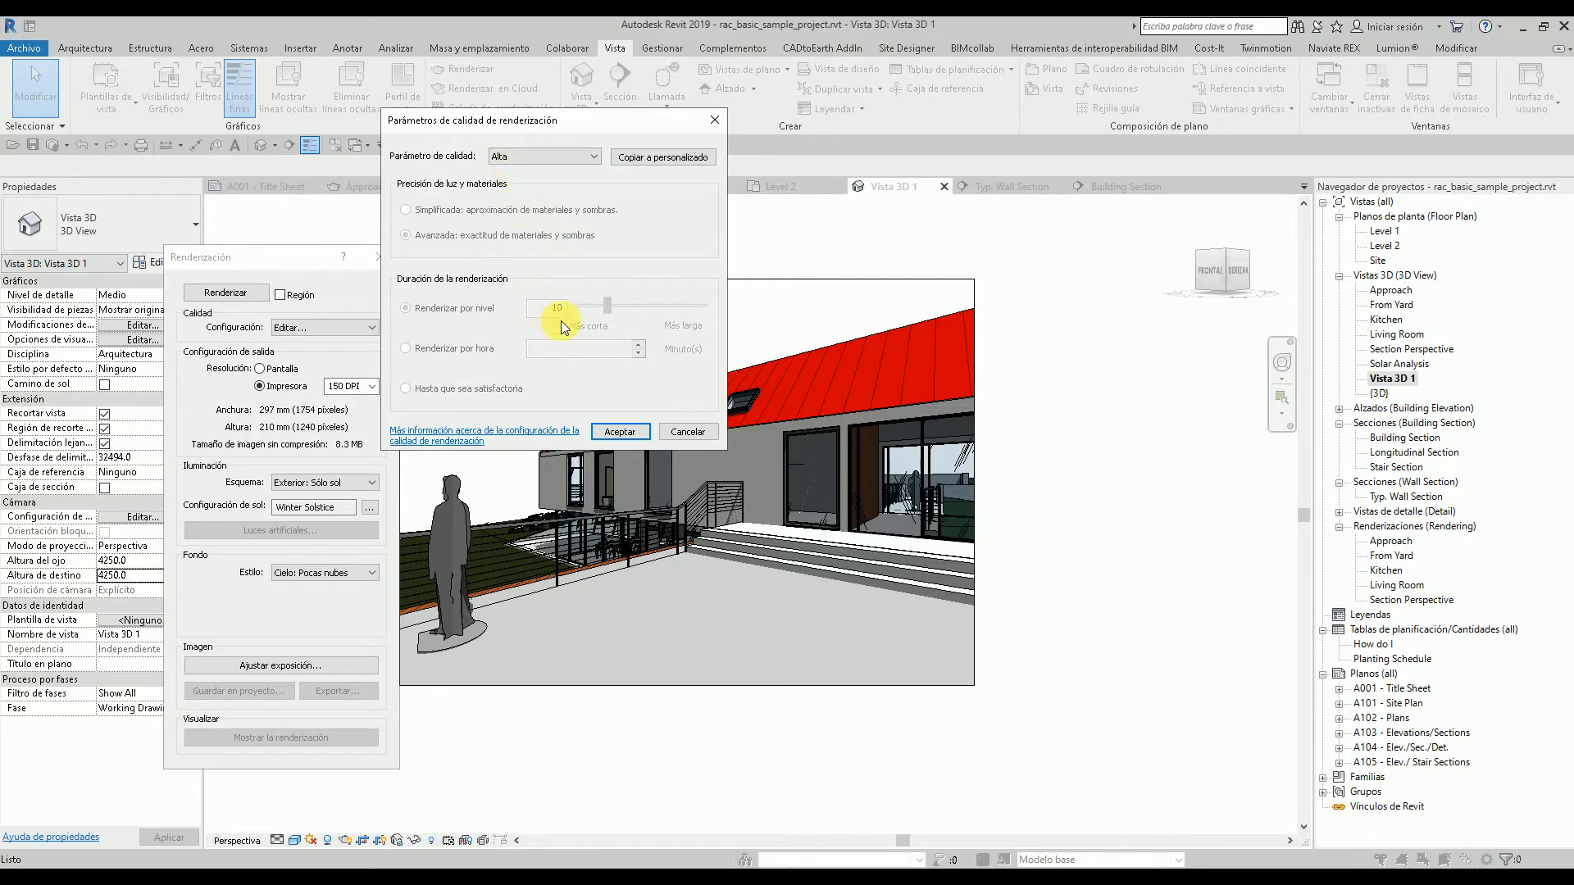
{"action": "left_click", "coordinate": [548, 156]}
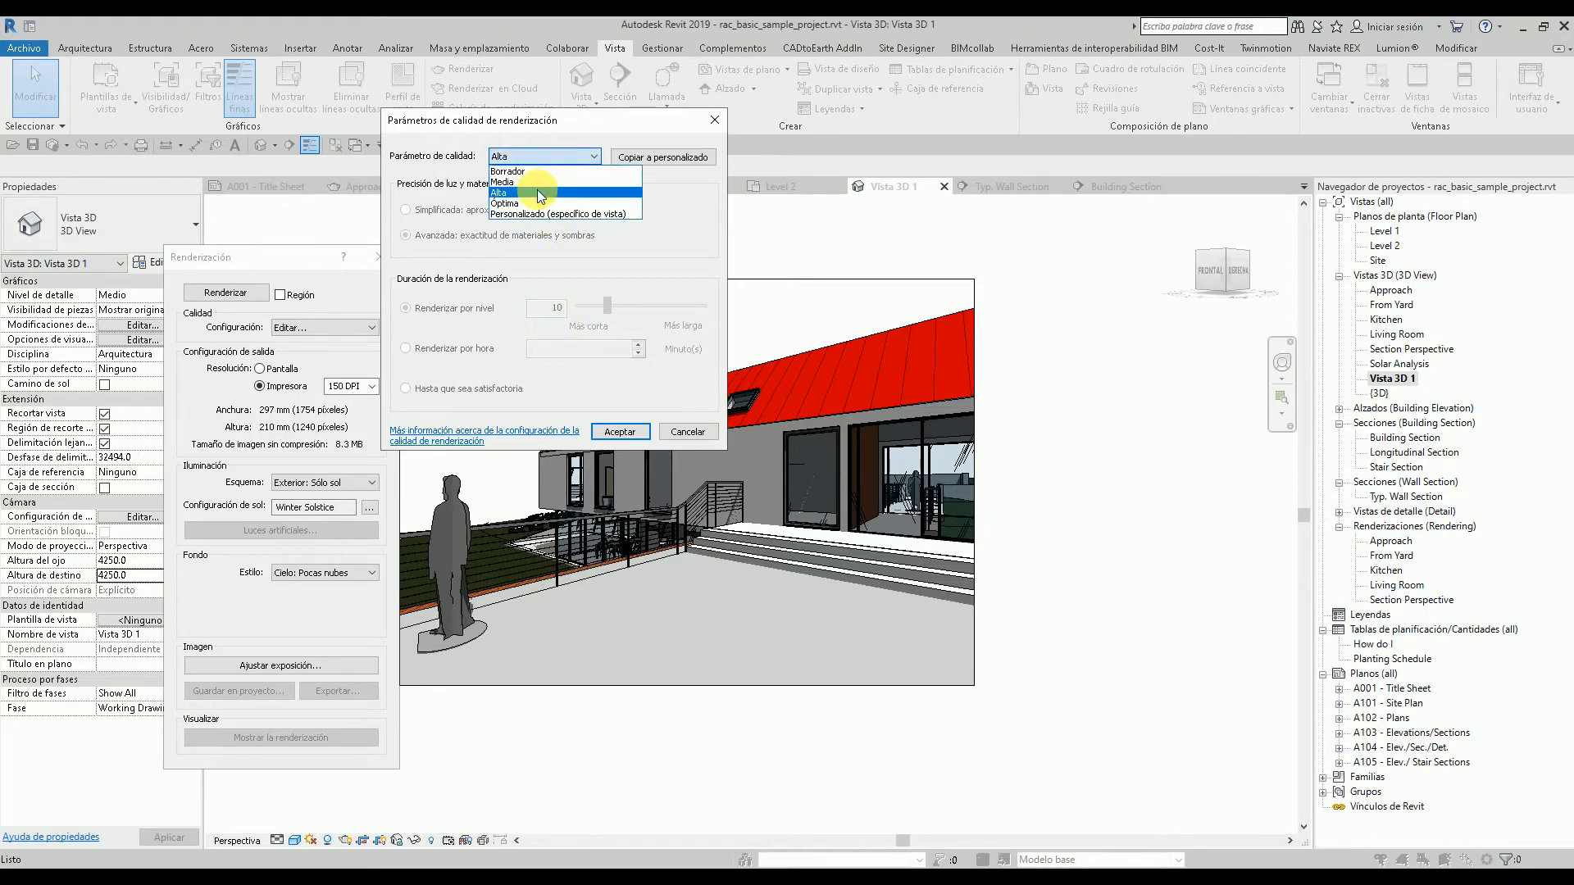
{"action": "left_click", "coordinate": [529, 207]}
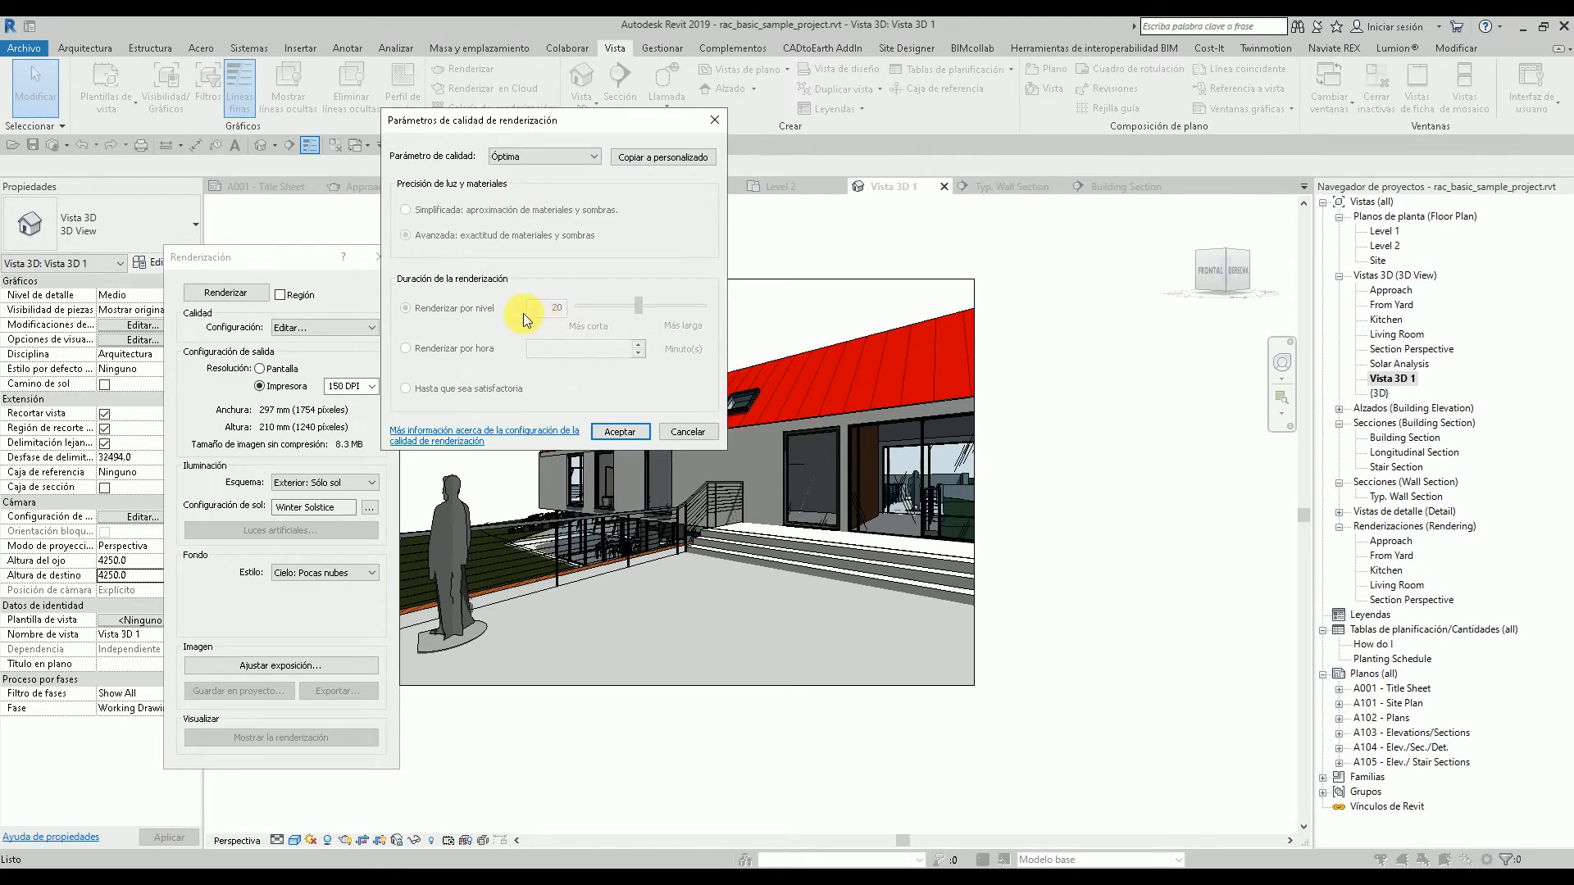
- Try the Personalizado quality with advanced material accuracy and the by-time and until-satisfactory duration options, then cancel the quality parameters
{"action": "left_click", "coordinate": [582, 156]}
{"action": "left_click", "coordinate": [526, 213]}
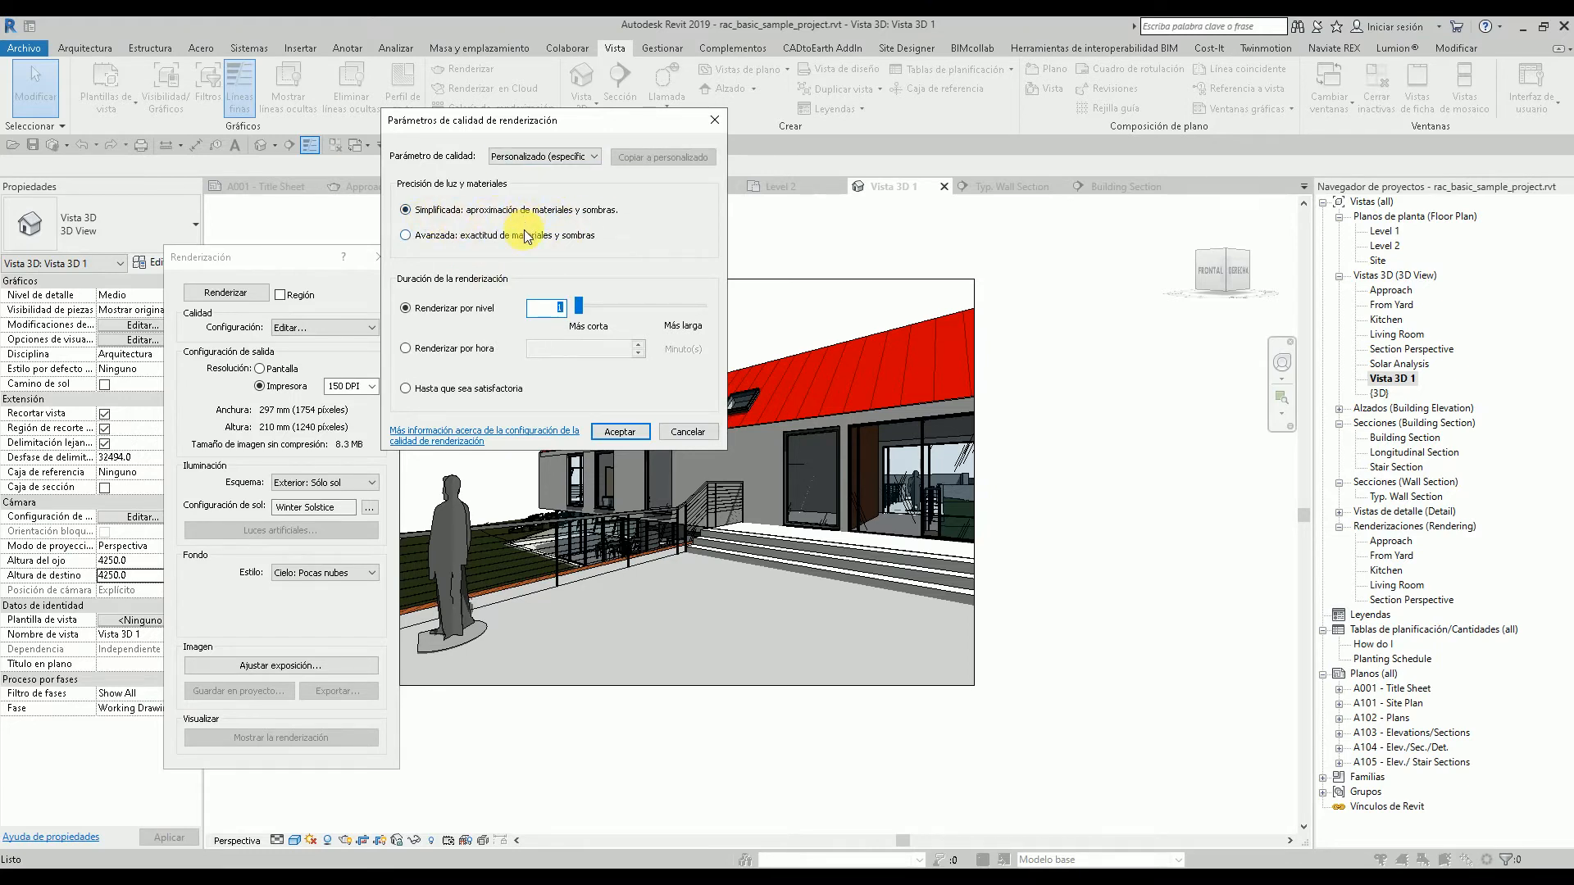
{"action": "left_click", "coordinate": [410, 237]}
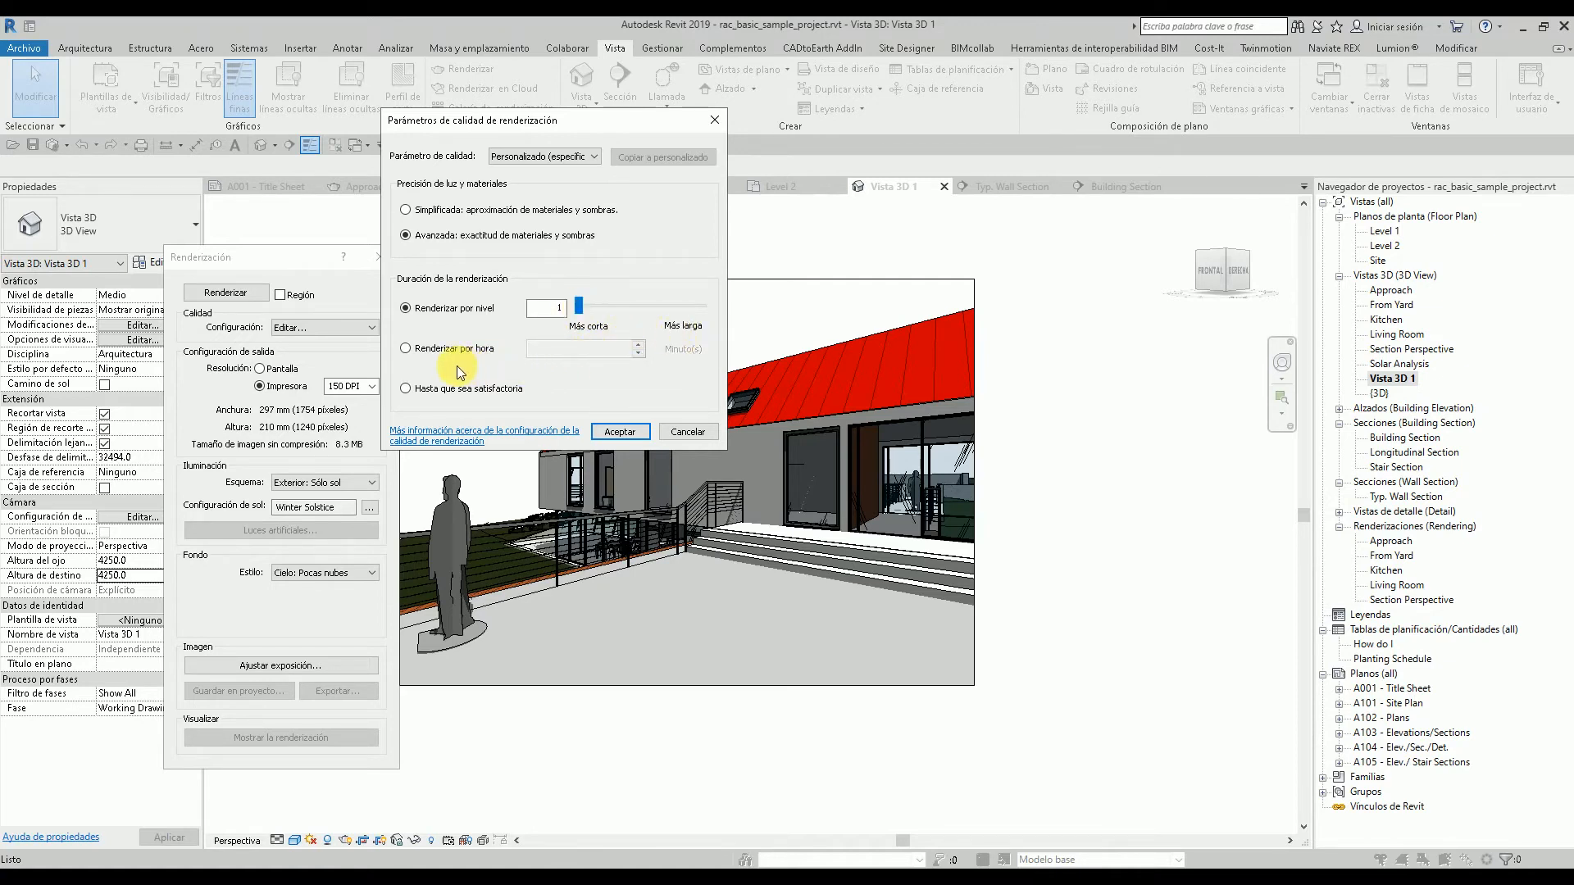
{"action": "left_click", "coordinate": [406, 349]}
{"action": "left_click", "coordinate": [637, 344]}
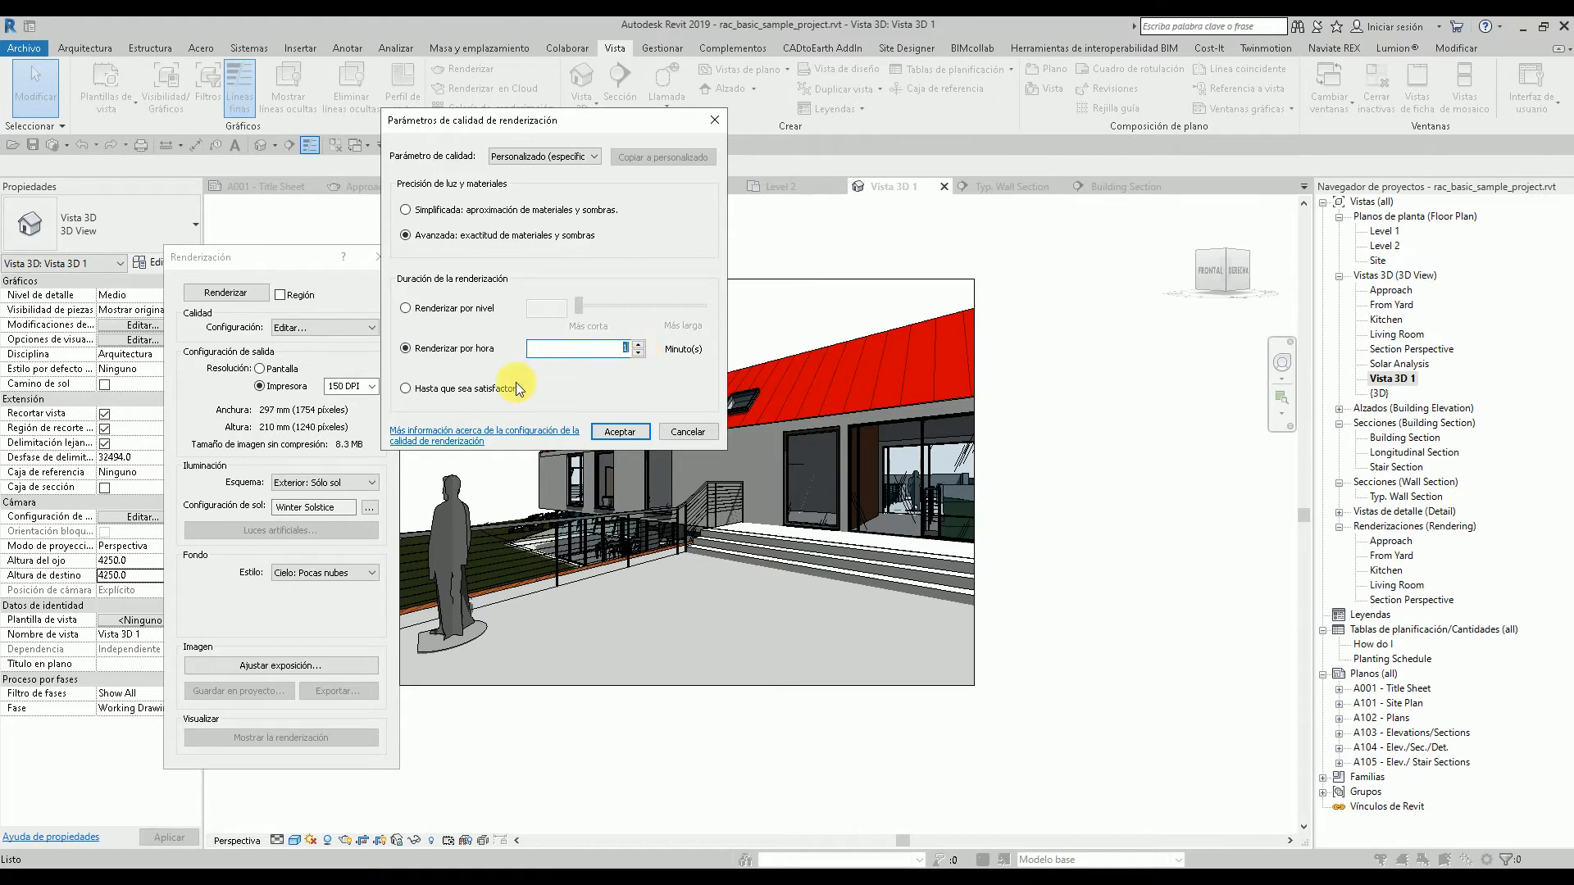
{"action": "left_click", "coordinate": [407, 389]}
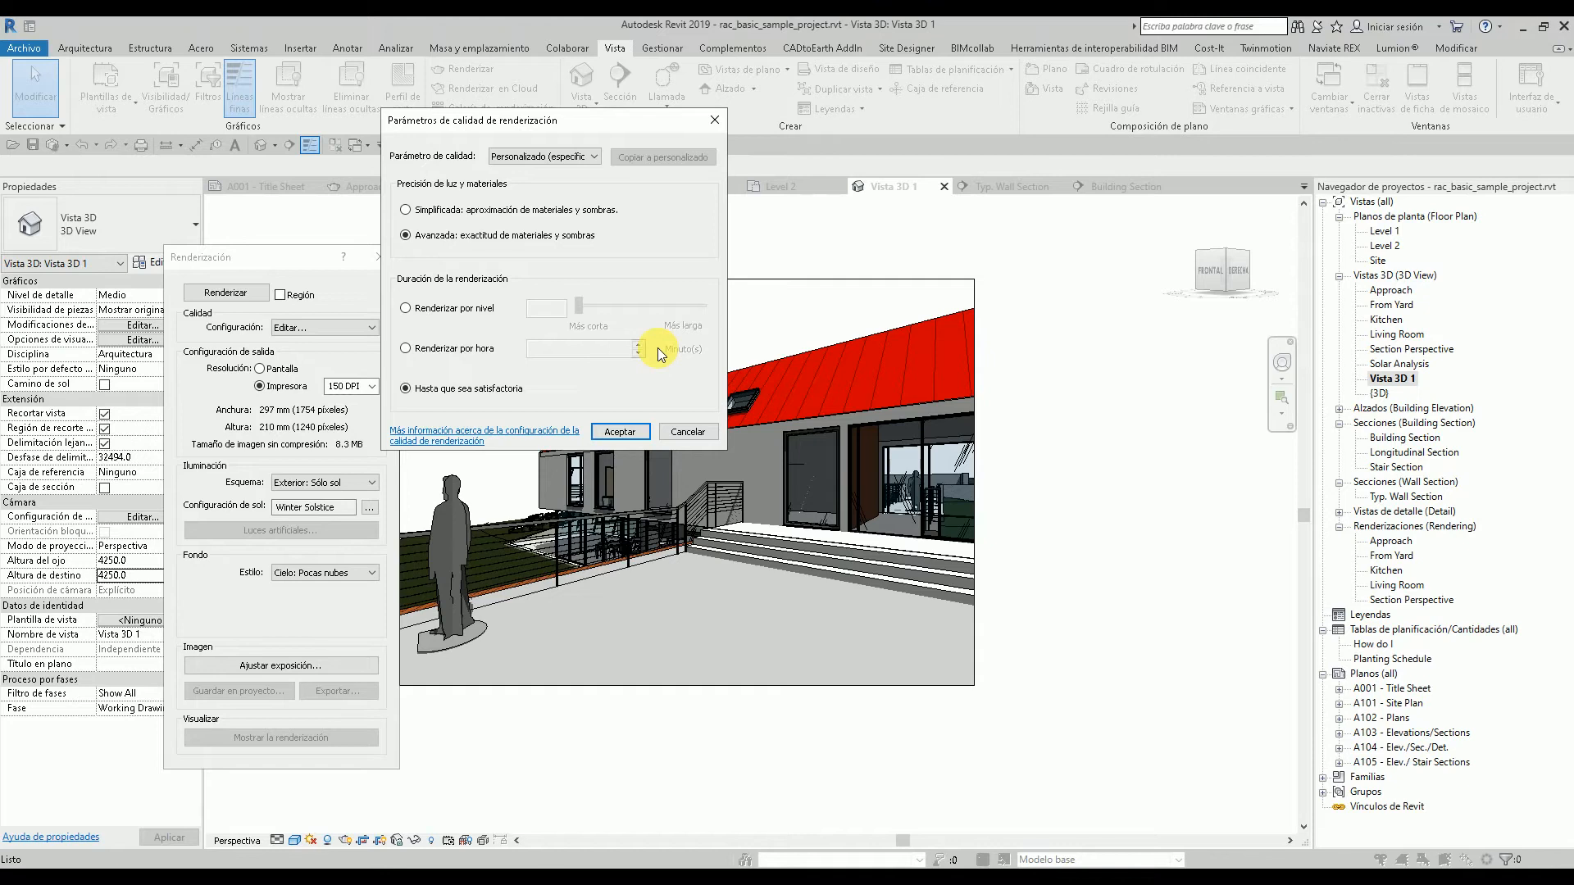
{"action": "left_click", "coordinate": [690, 427]}
- Render the perspective view at Borrador quality with the output resolution set to Pantalla
{"action": "left_click", "coordinate": [373, 327]}
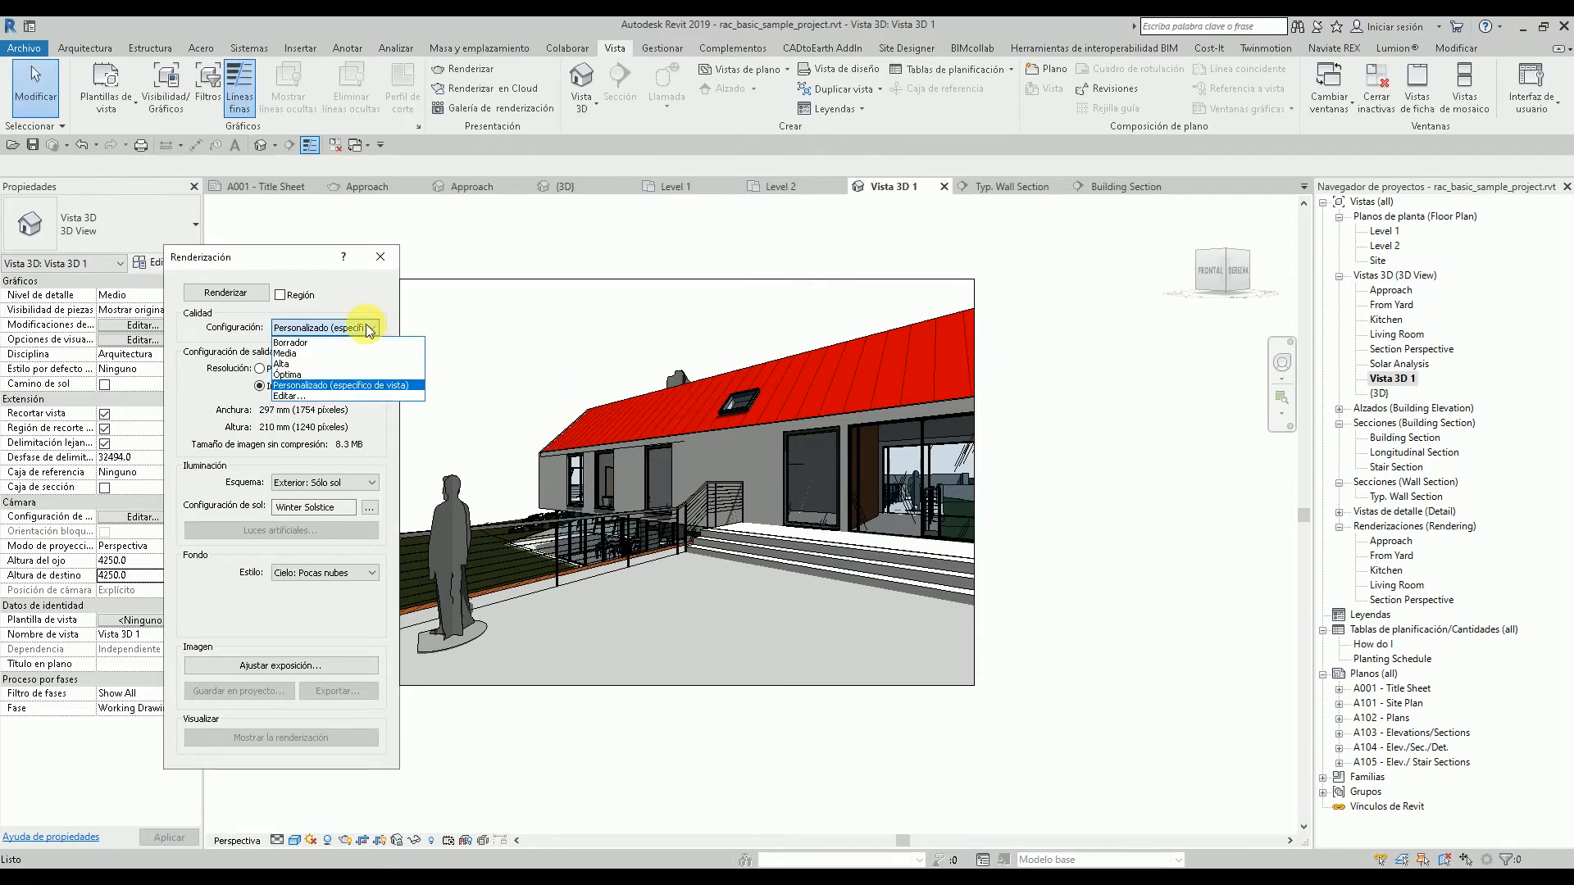
{"action": "left_click", "coordinate": [292, 344]}
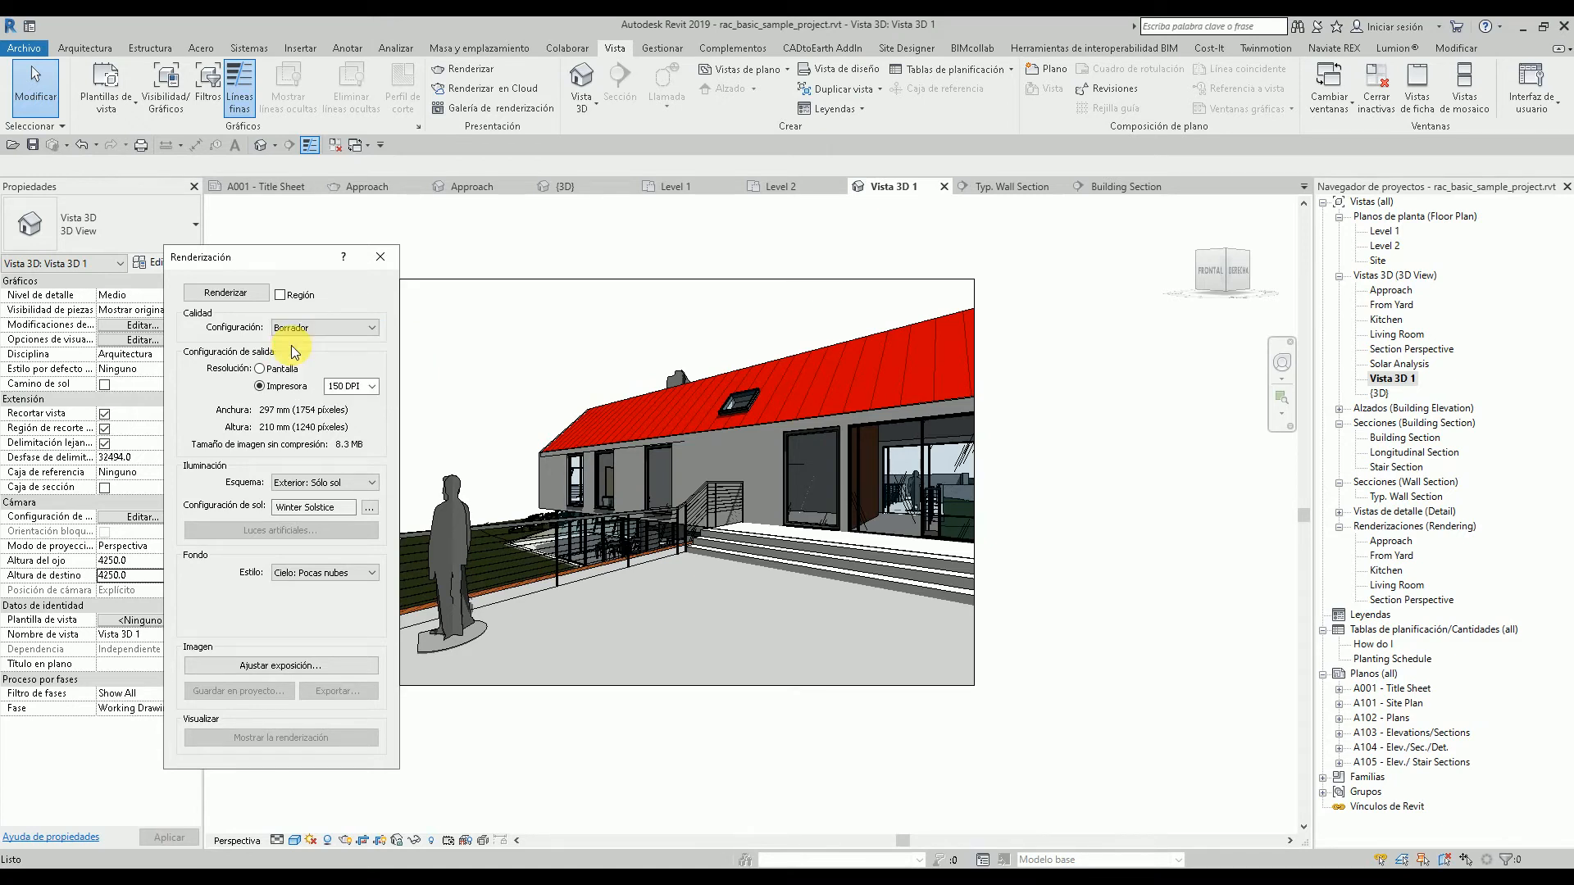
{"action": "left_click", "coordinate": [262, 369]}
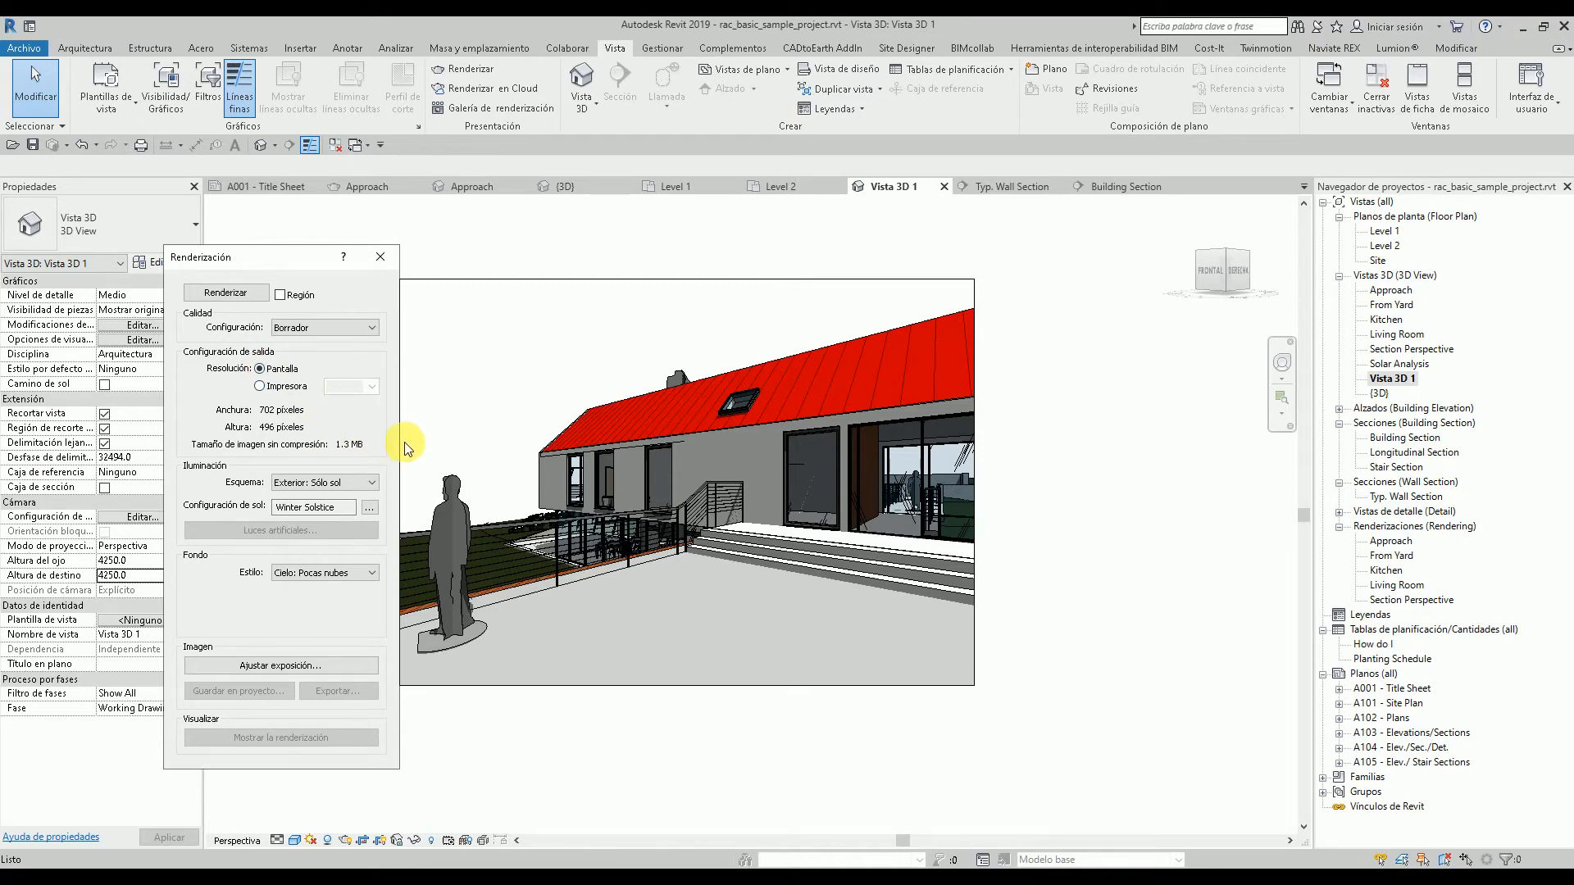
{"action": "left_click", "coordinate": [242, 295]}
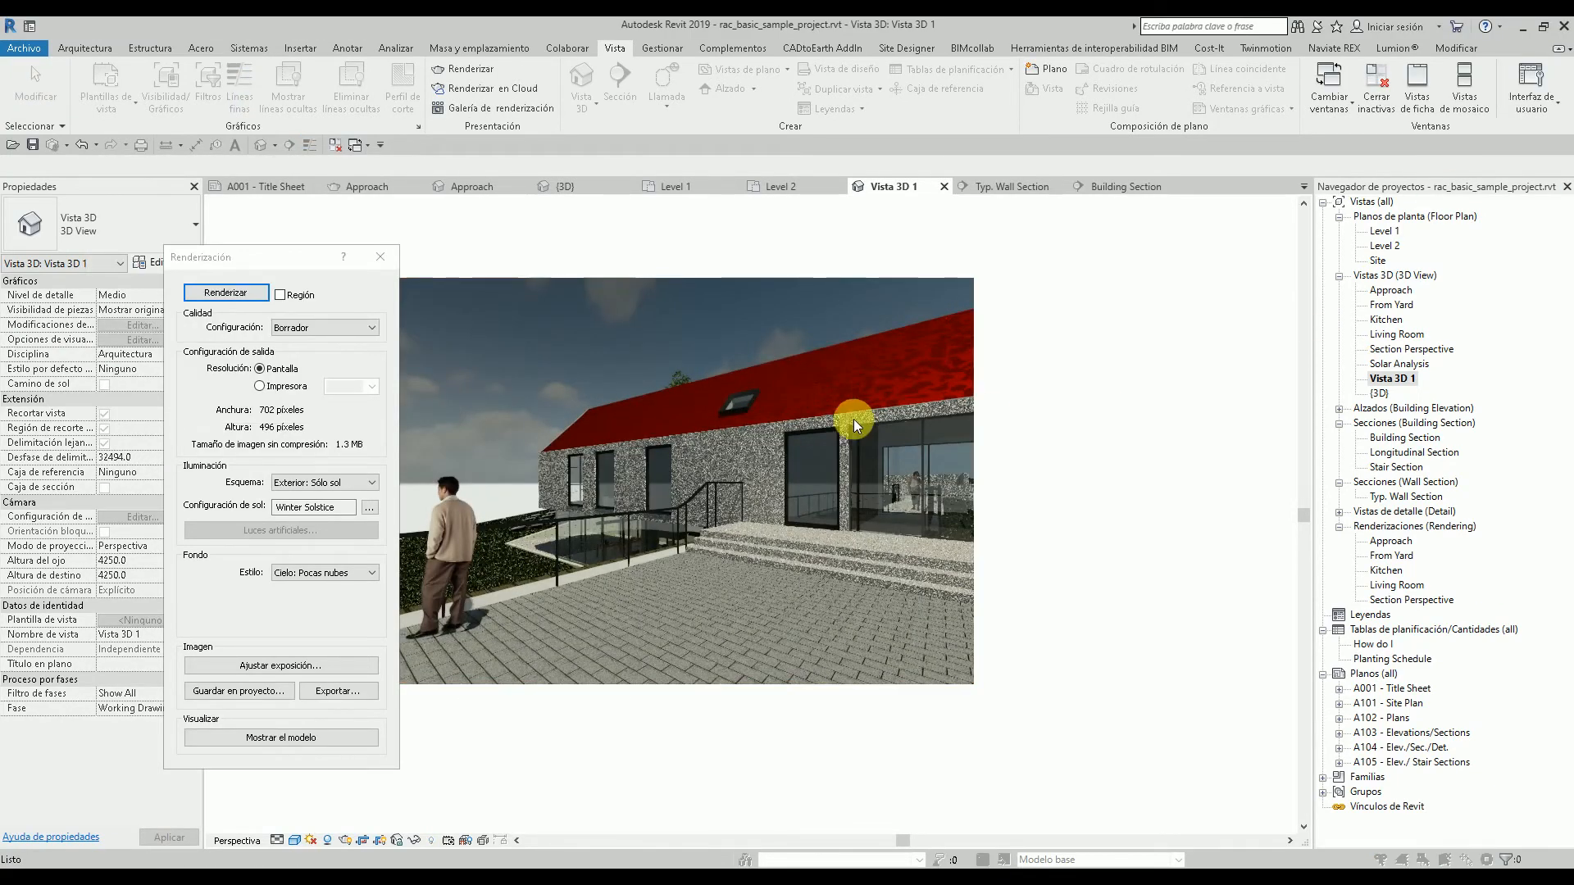
- Move the rendering dialog clear of the image, then inspect the exposure control and close it without changes
{"action": "left_click_drag", "start_coordinate": [301, 264], "coordinate": [220, 250]}
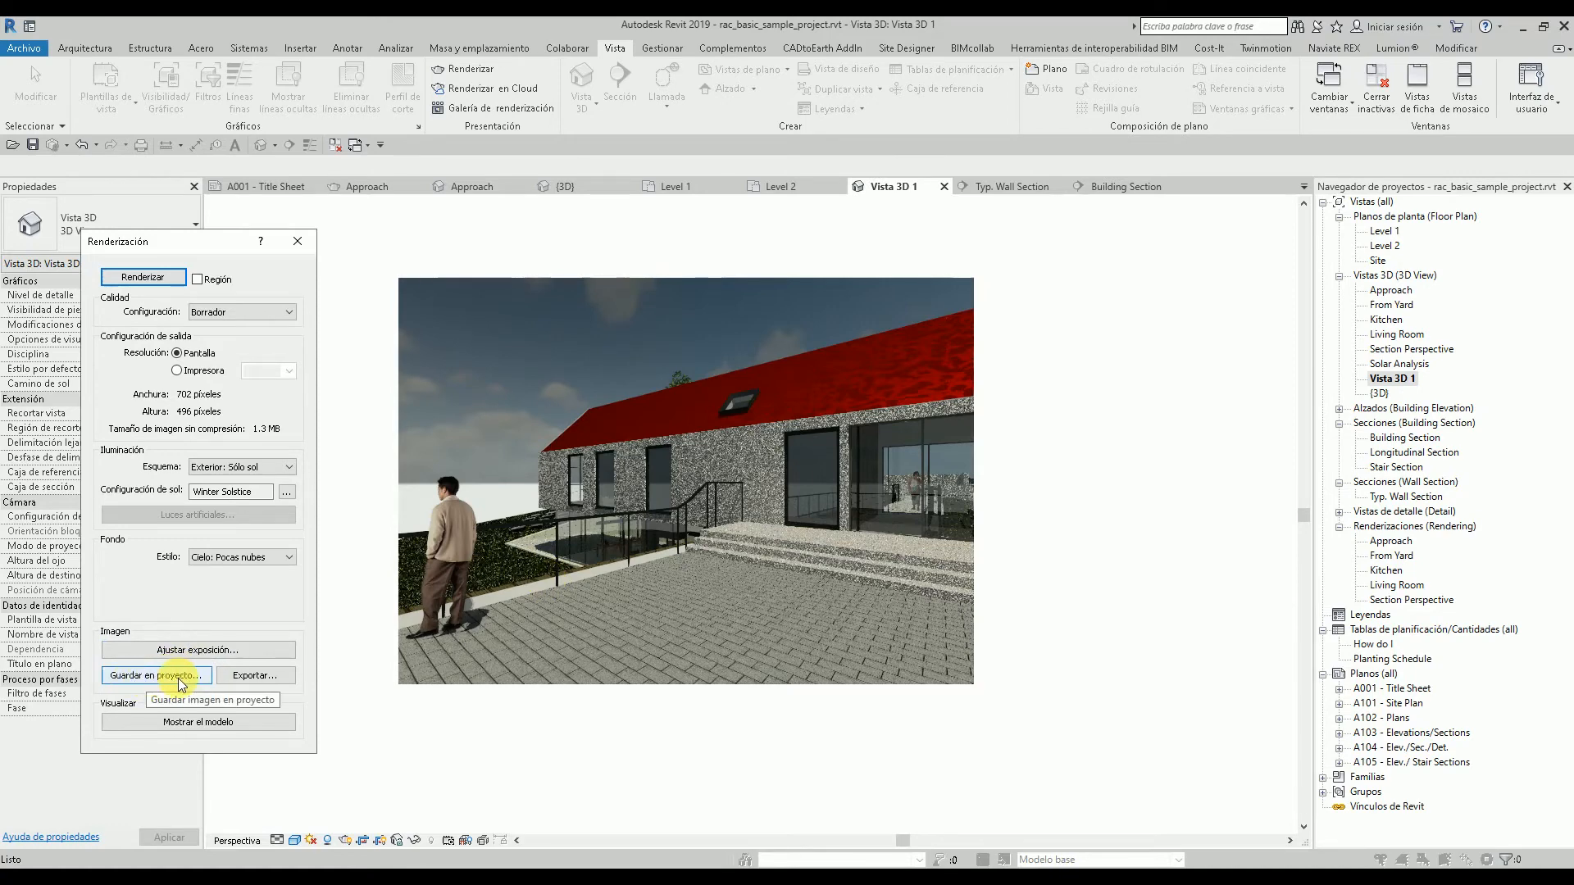
{"action": "left_click", "coordinate": [231, 653]}
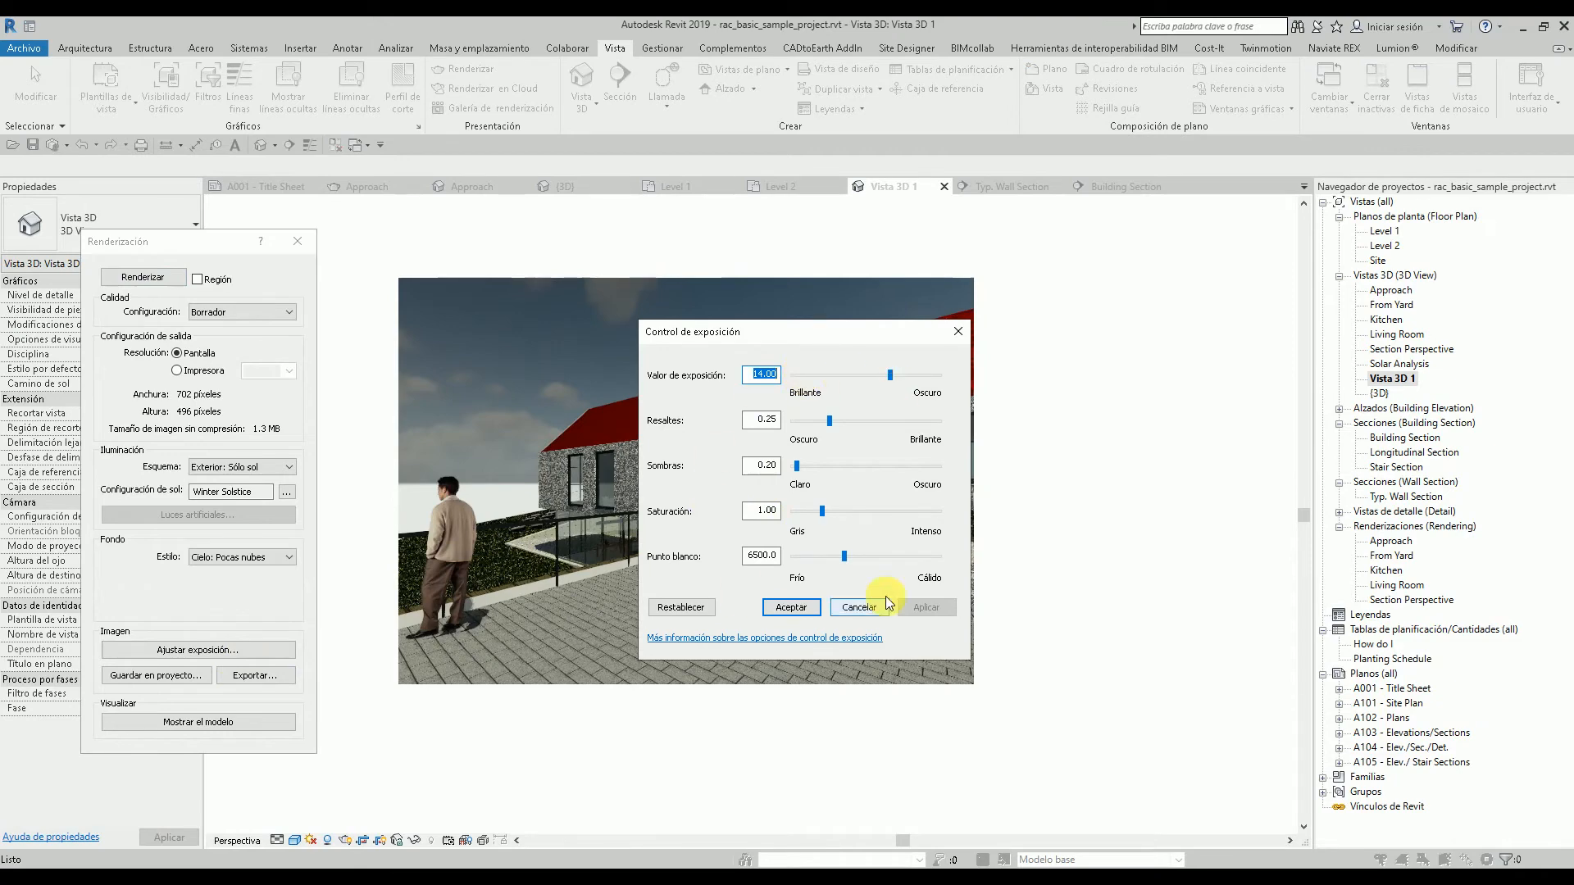
{"action": "left_click", "coordinate": [957, 334]}
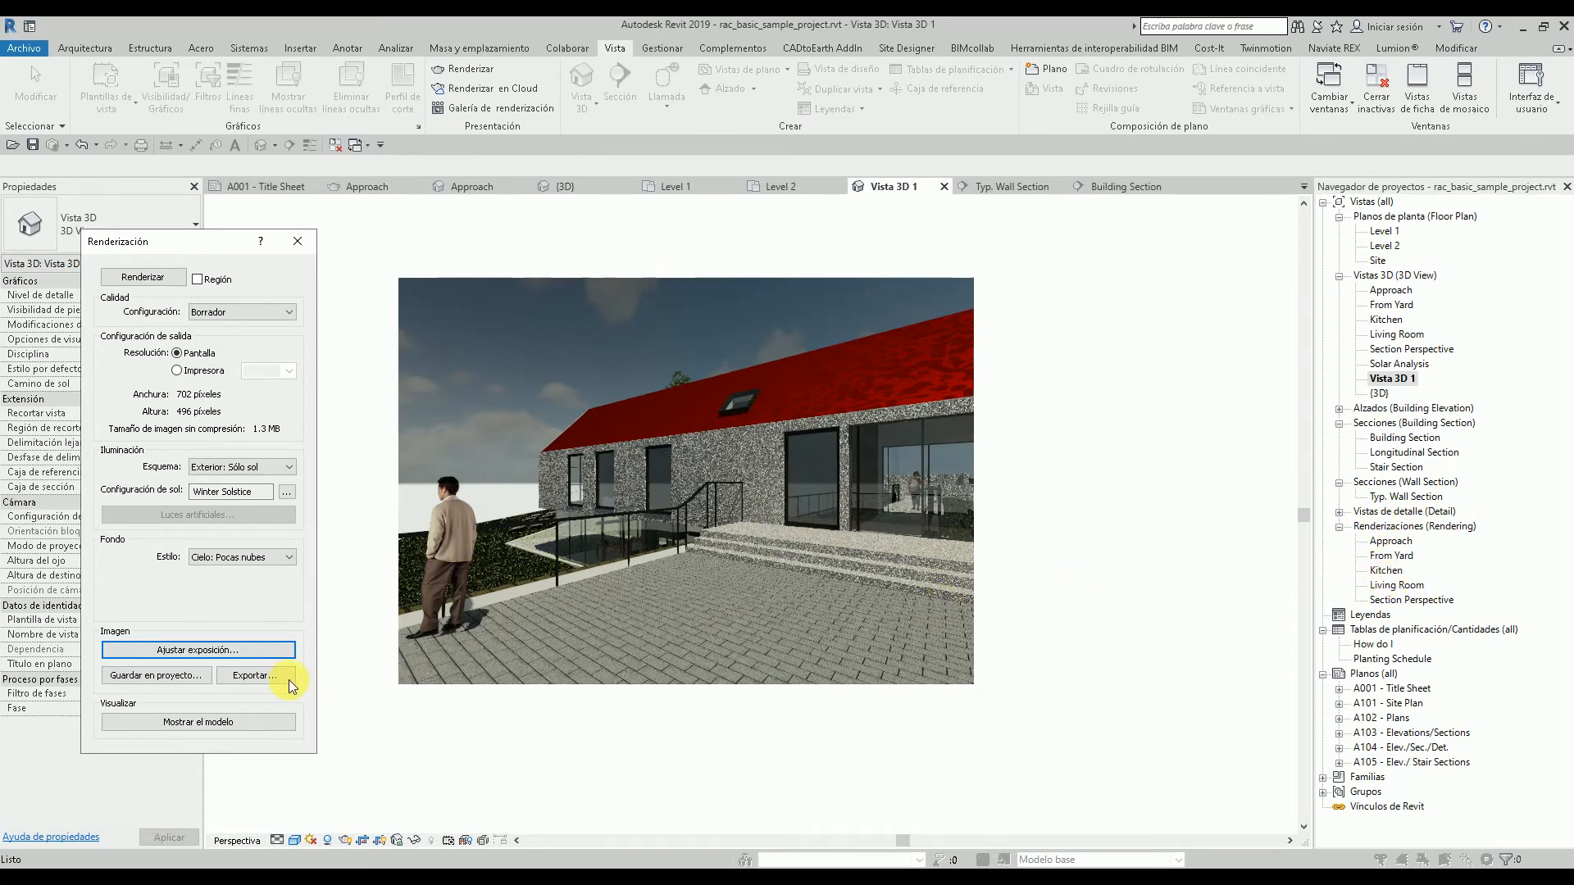
- Export the rendered image to the Escritorio folder as a PNG file named Vista 3D 1
{"action": "left_click", "coordinate": [253, 677]}
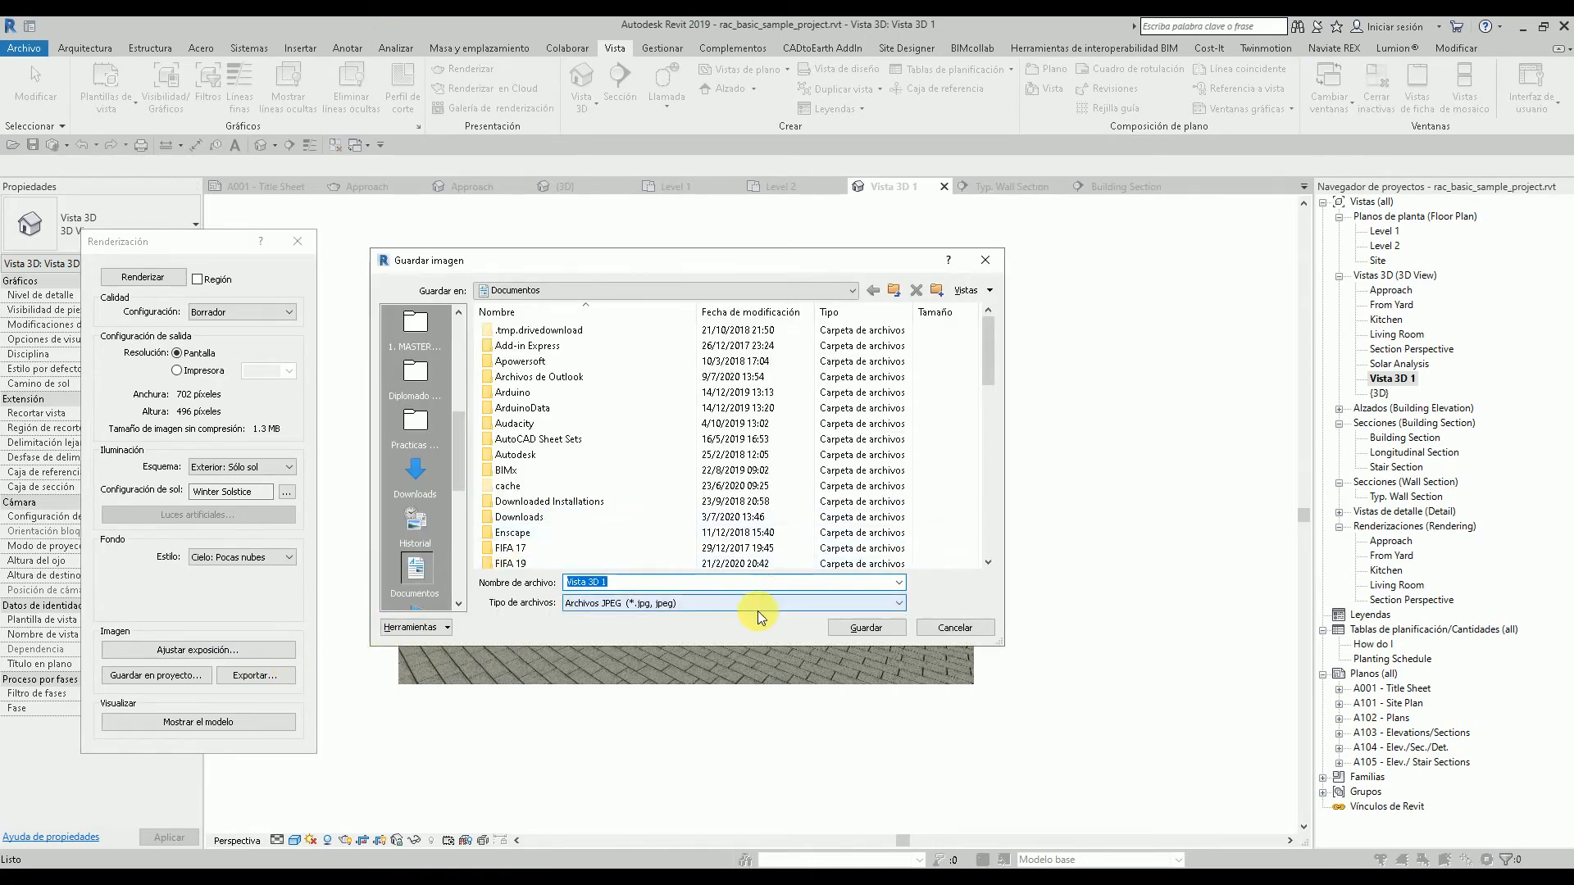
{"action": "left_click", "coordinate": [583, 603]}
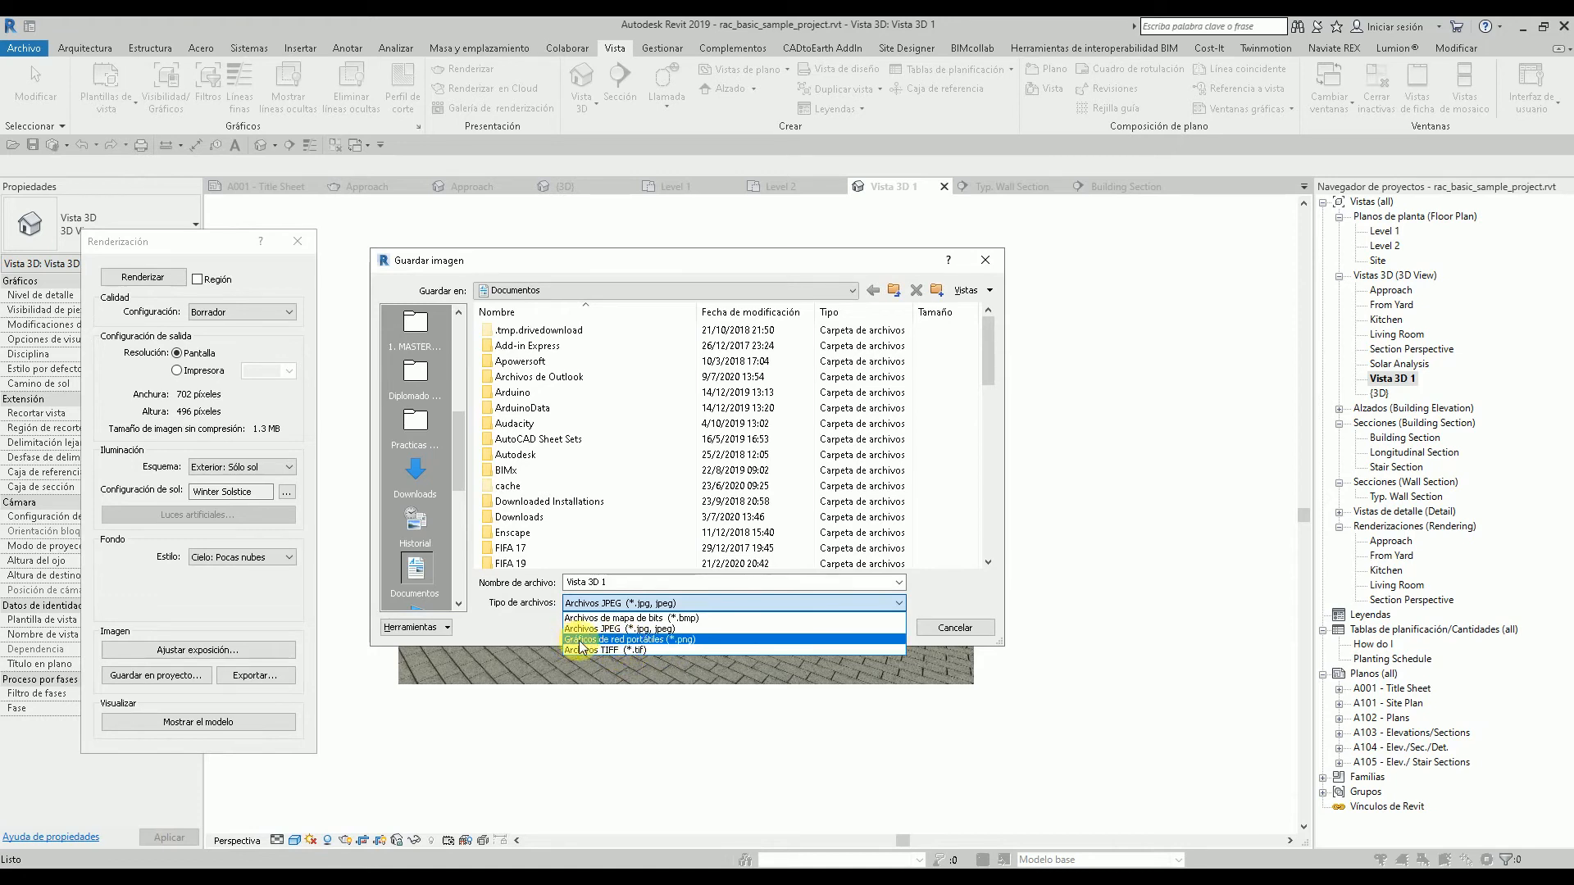
{"action": "left_click", "coordinate": [653, 640]}
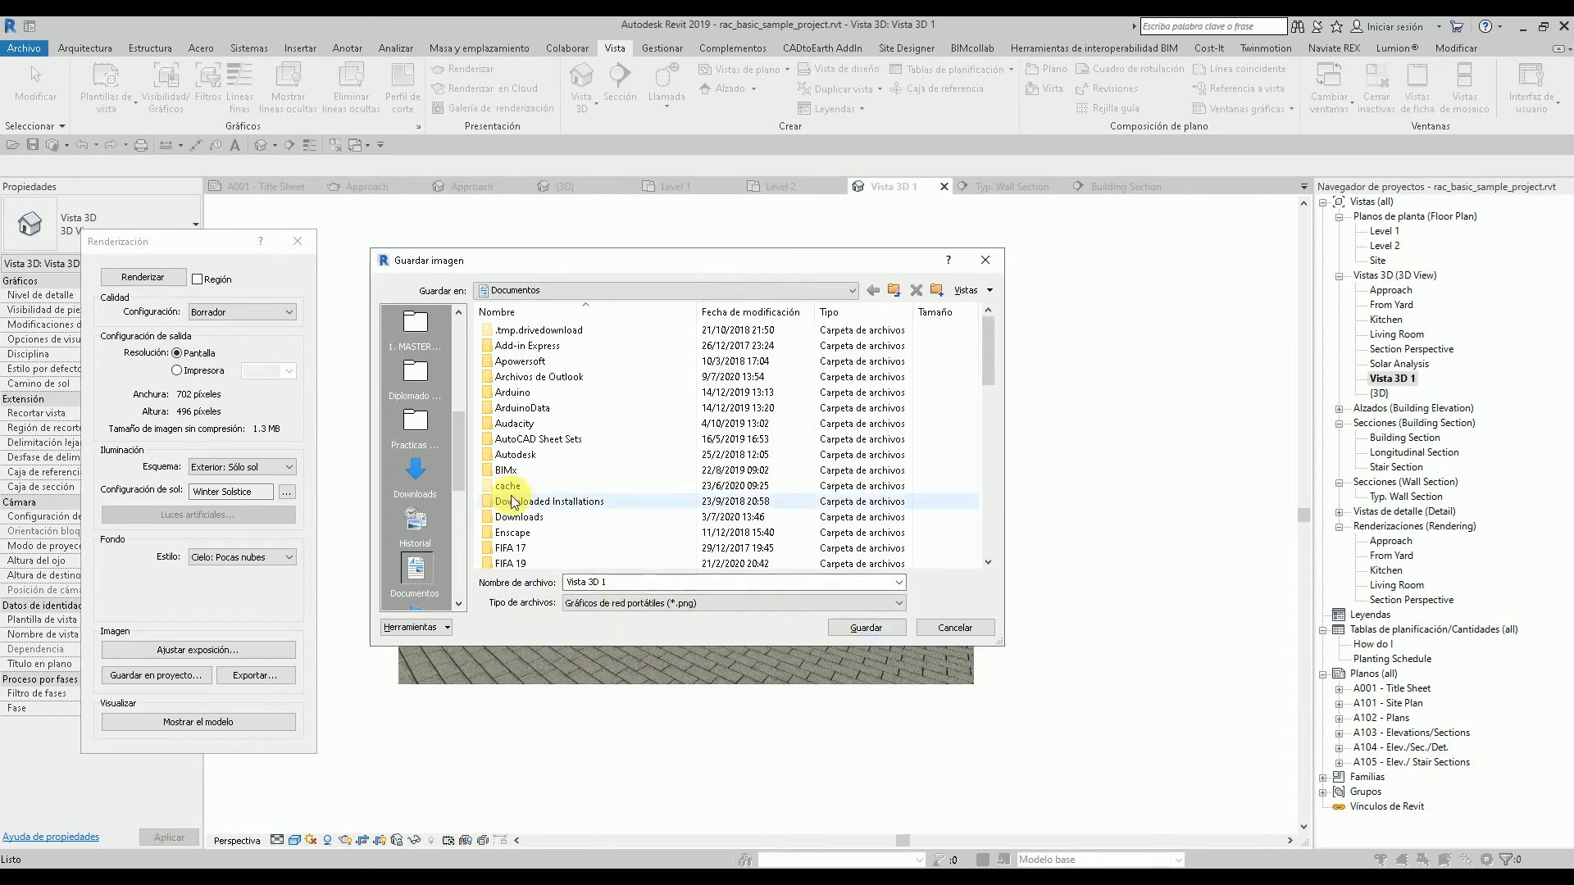
{"action": "scroll", "coordinate": [414, 459], "scroll_direction": "up", "scroll_amount": 3}
{"action": "left_click", "coordinate": [414, 428]}
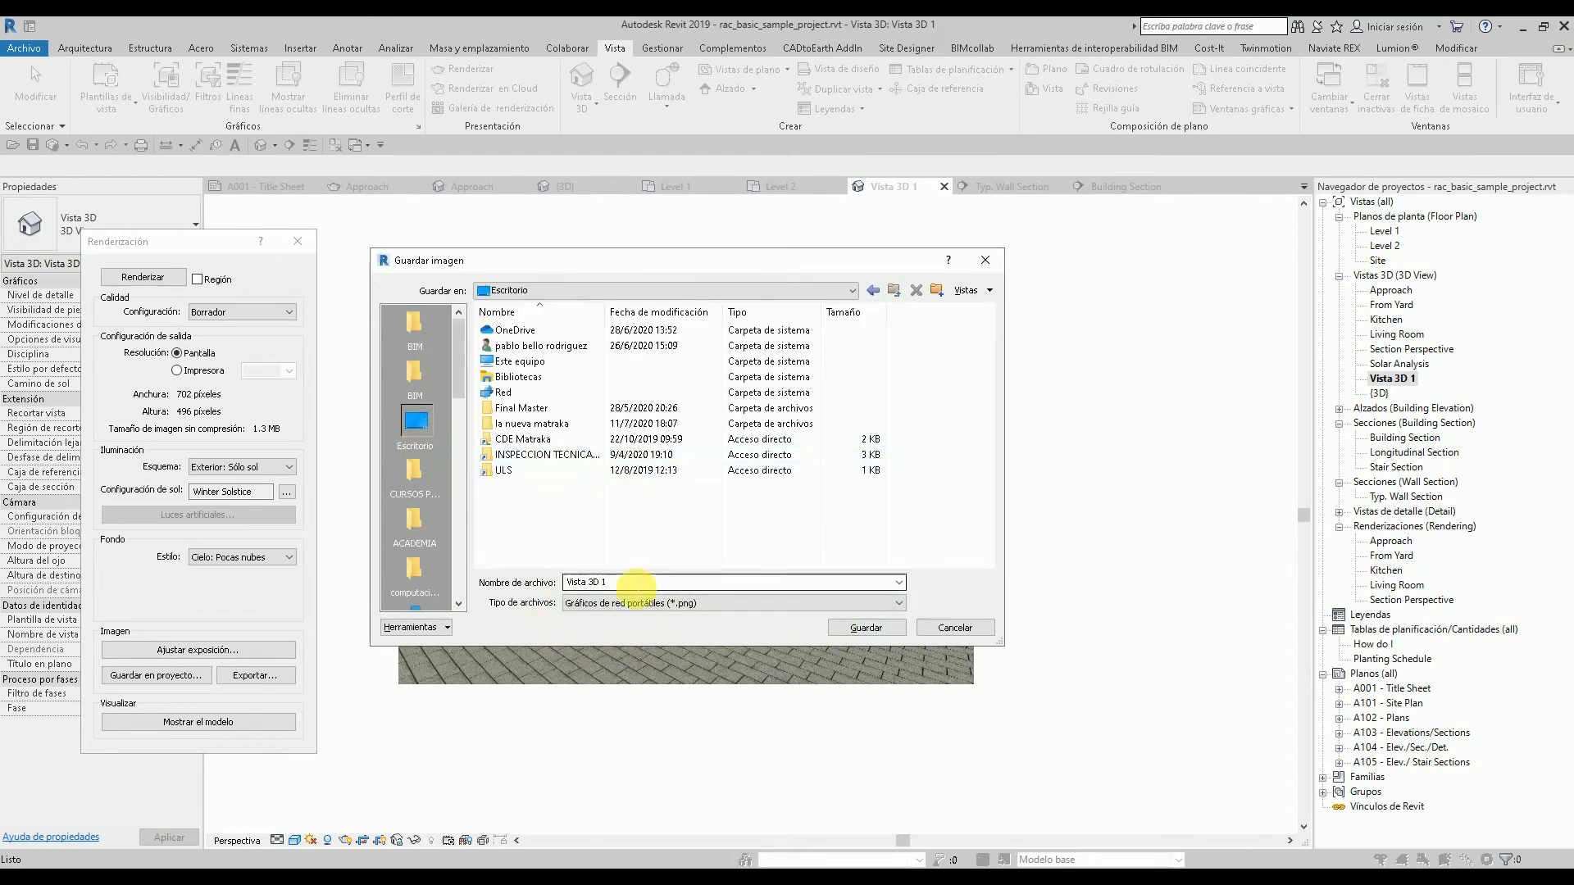
{"action": "left_click", "coordinate": [867, 628]}
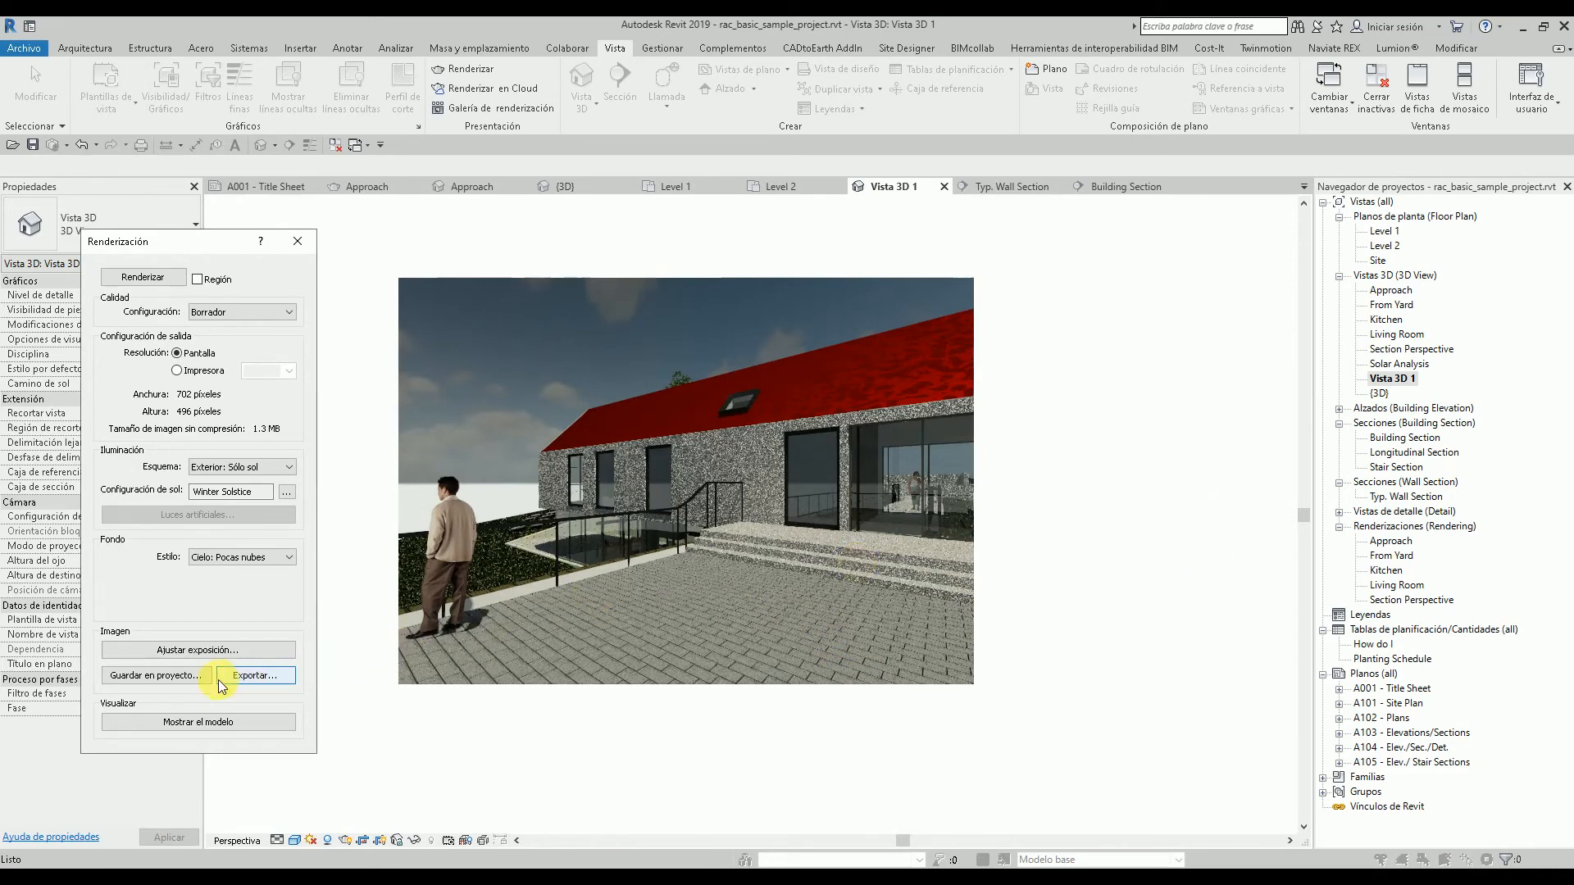
- Save the rendering in the project as Vista 3D 1_1 and open it from the Renderizaciones views
{"action": "left_click", "coordinate": [152, 675]}
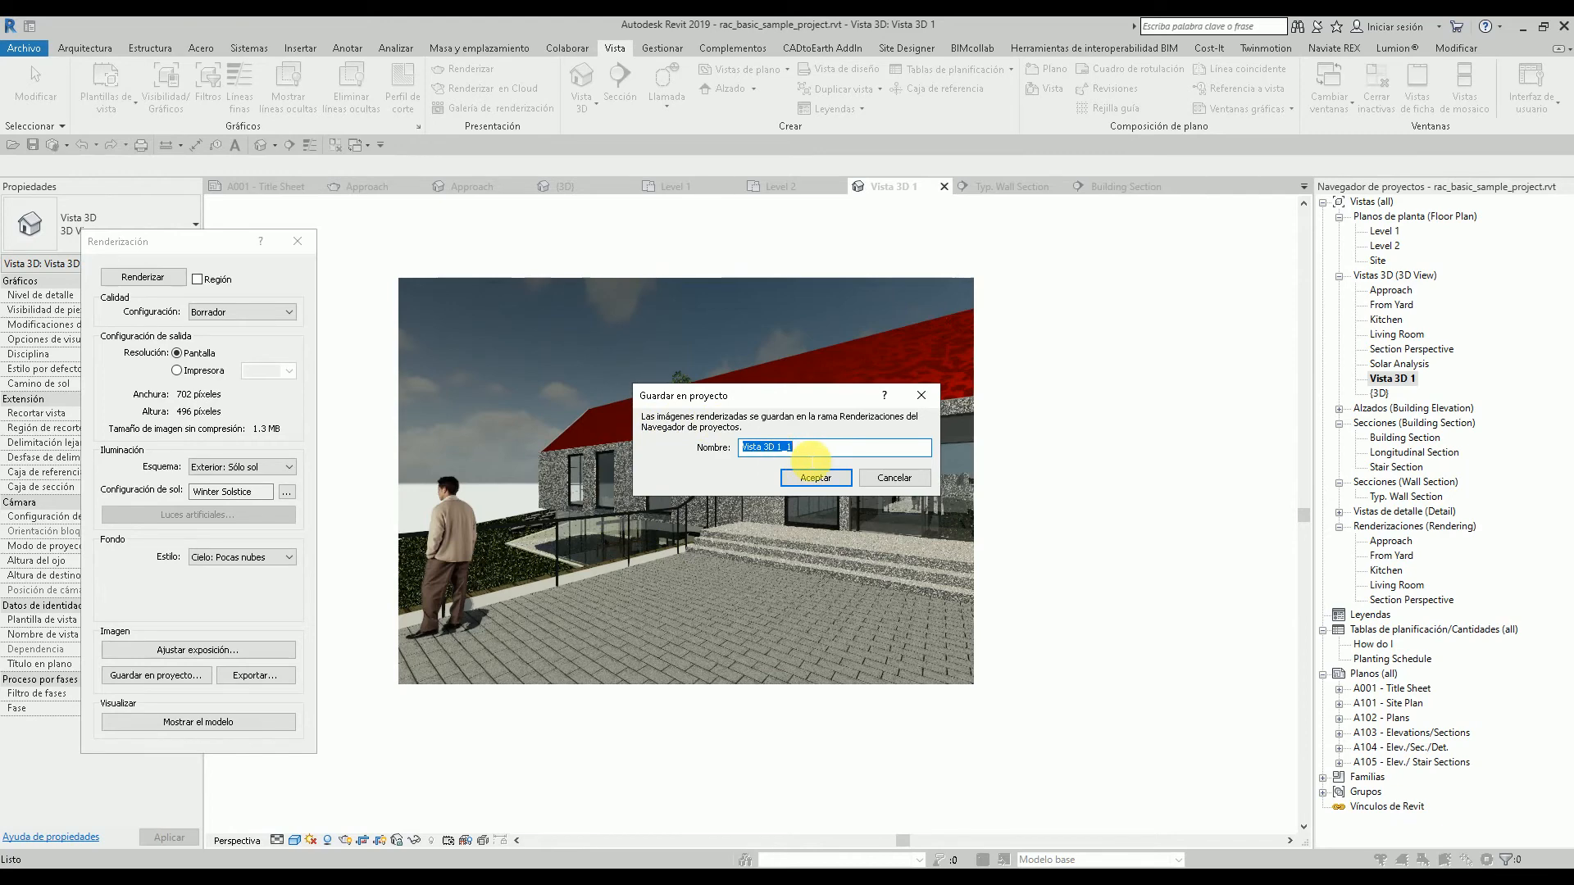
{"action": "left_click", "coordinate": [815, 477]}
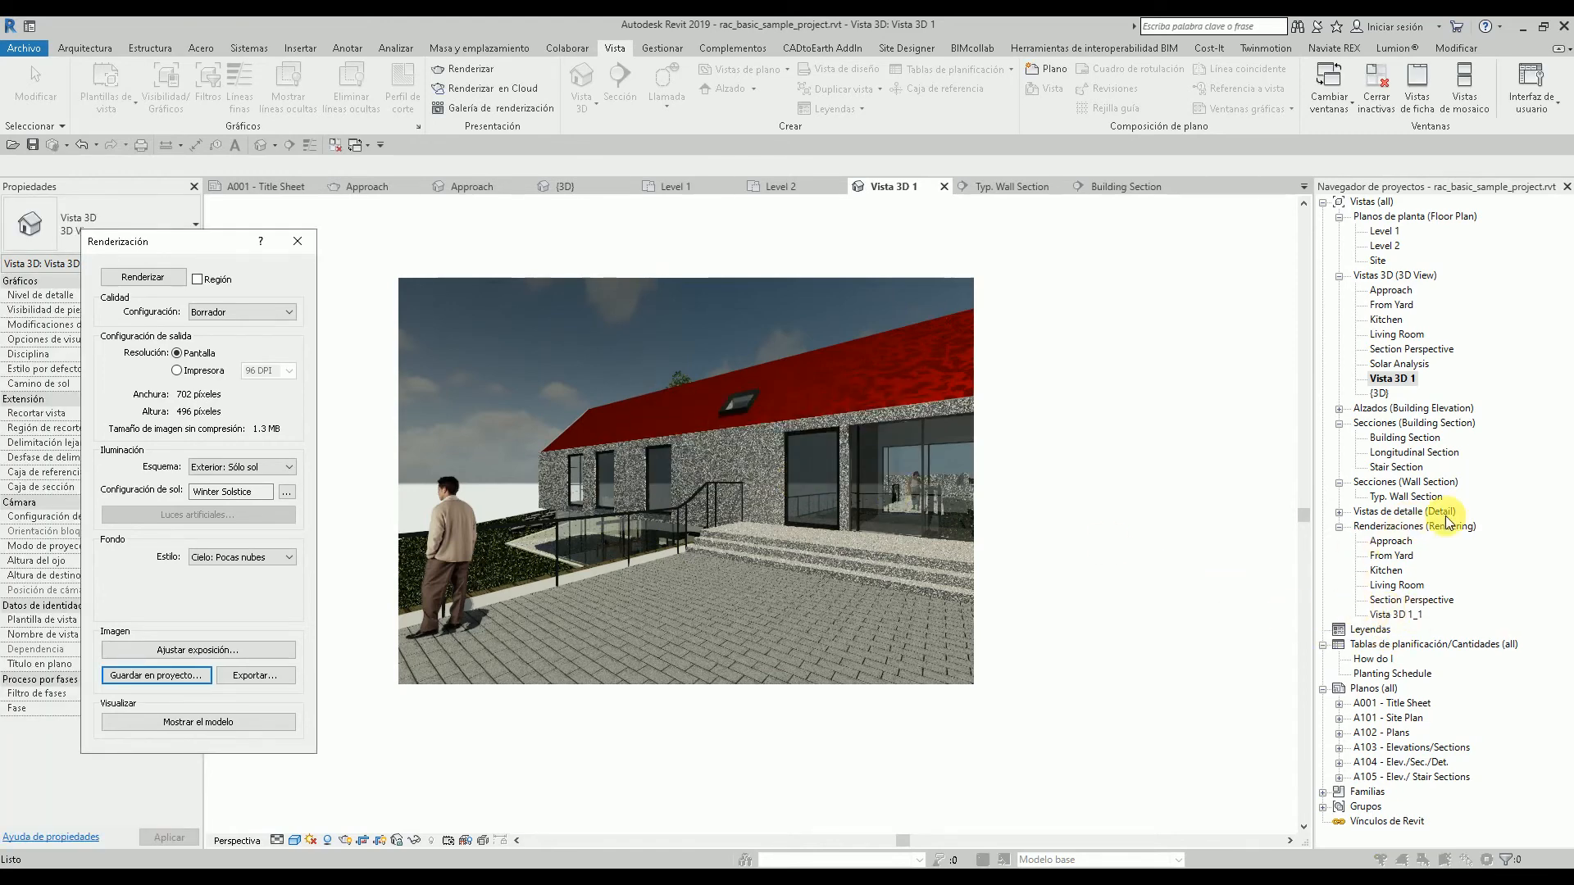
{"action": "left_click", "coordinate": [1397, 614]}
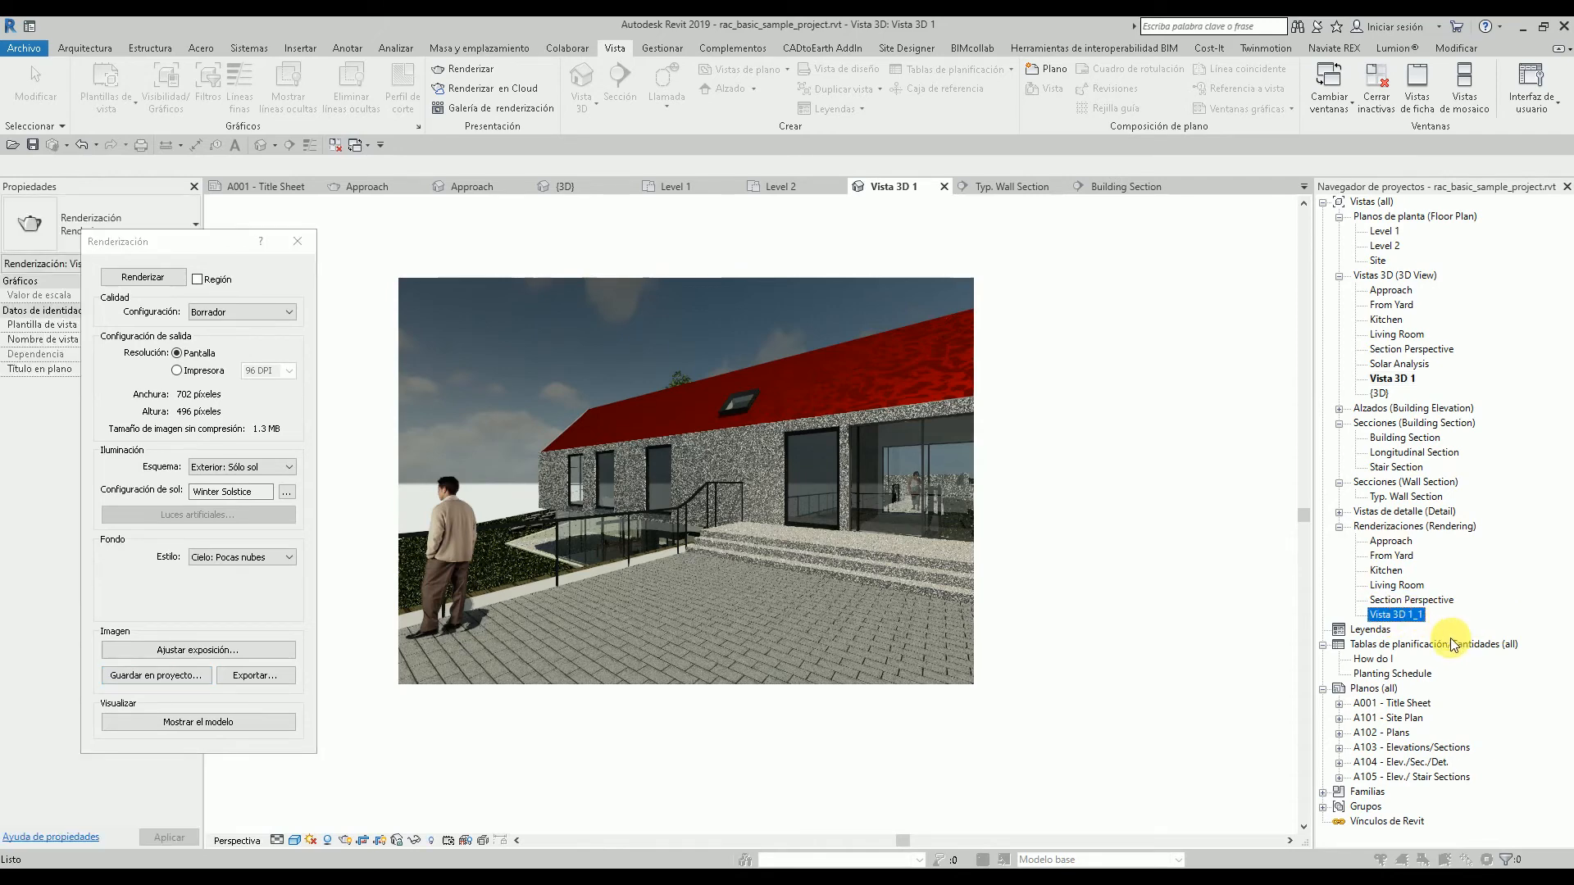
{"action": "double_click", "coordinate": [1394, 615]}
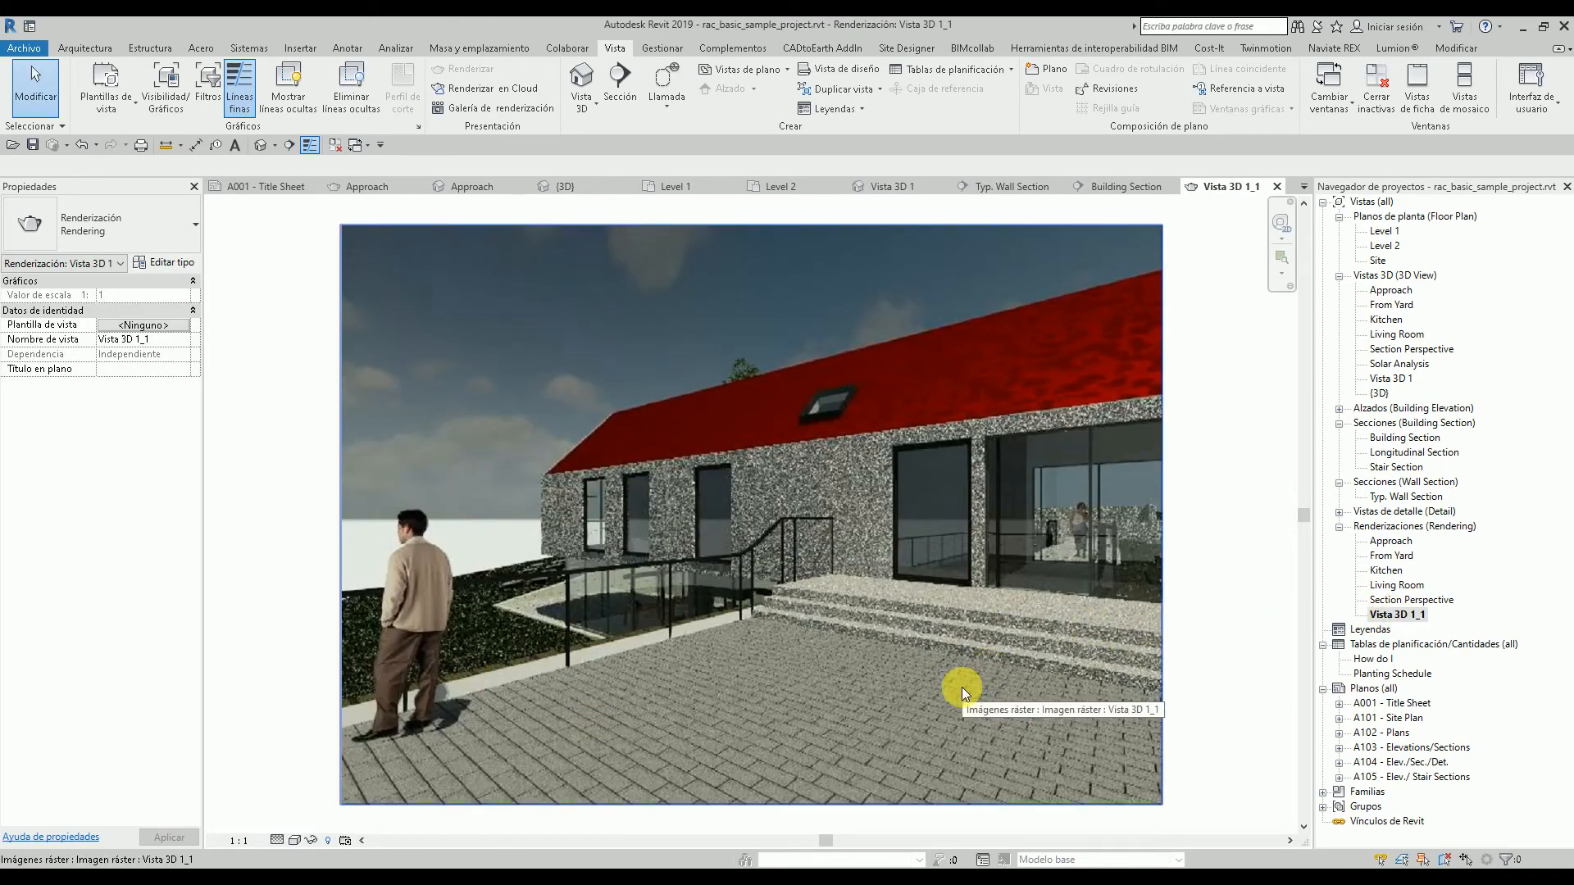
- Return to the Vista 3D 1 model view, closing the rendering dialog, and check its crop region size without changing it
{"action": "double_click", "coordinate": [1393, 378]}
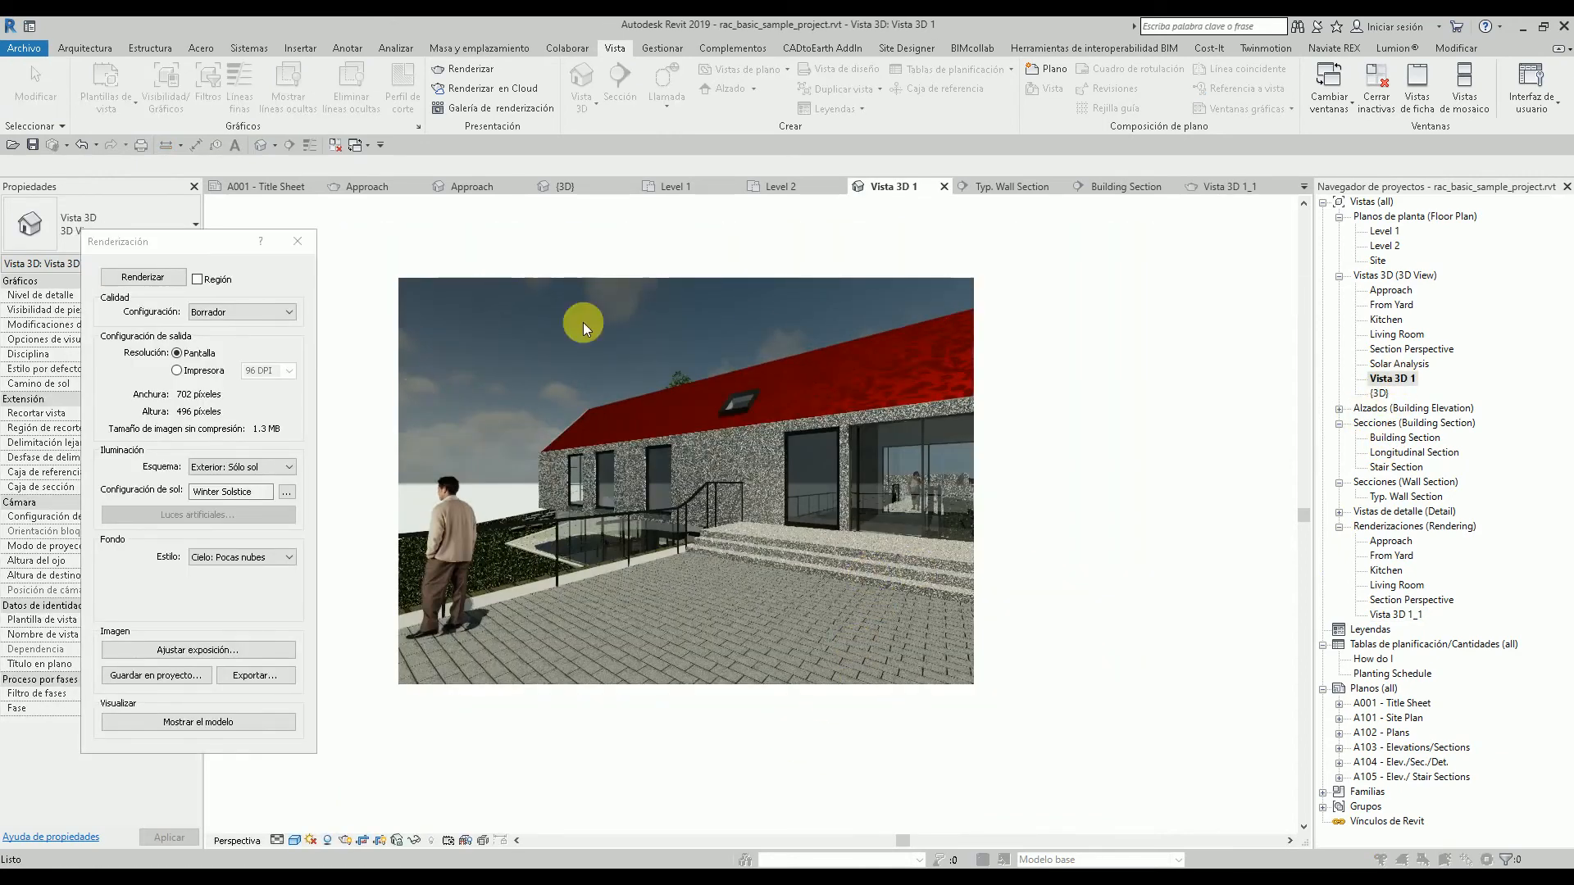
{"action": "left_click", "coordinate": [298, 241]}
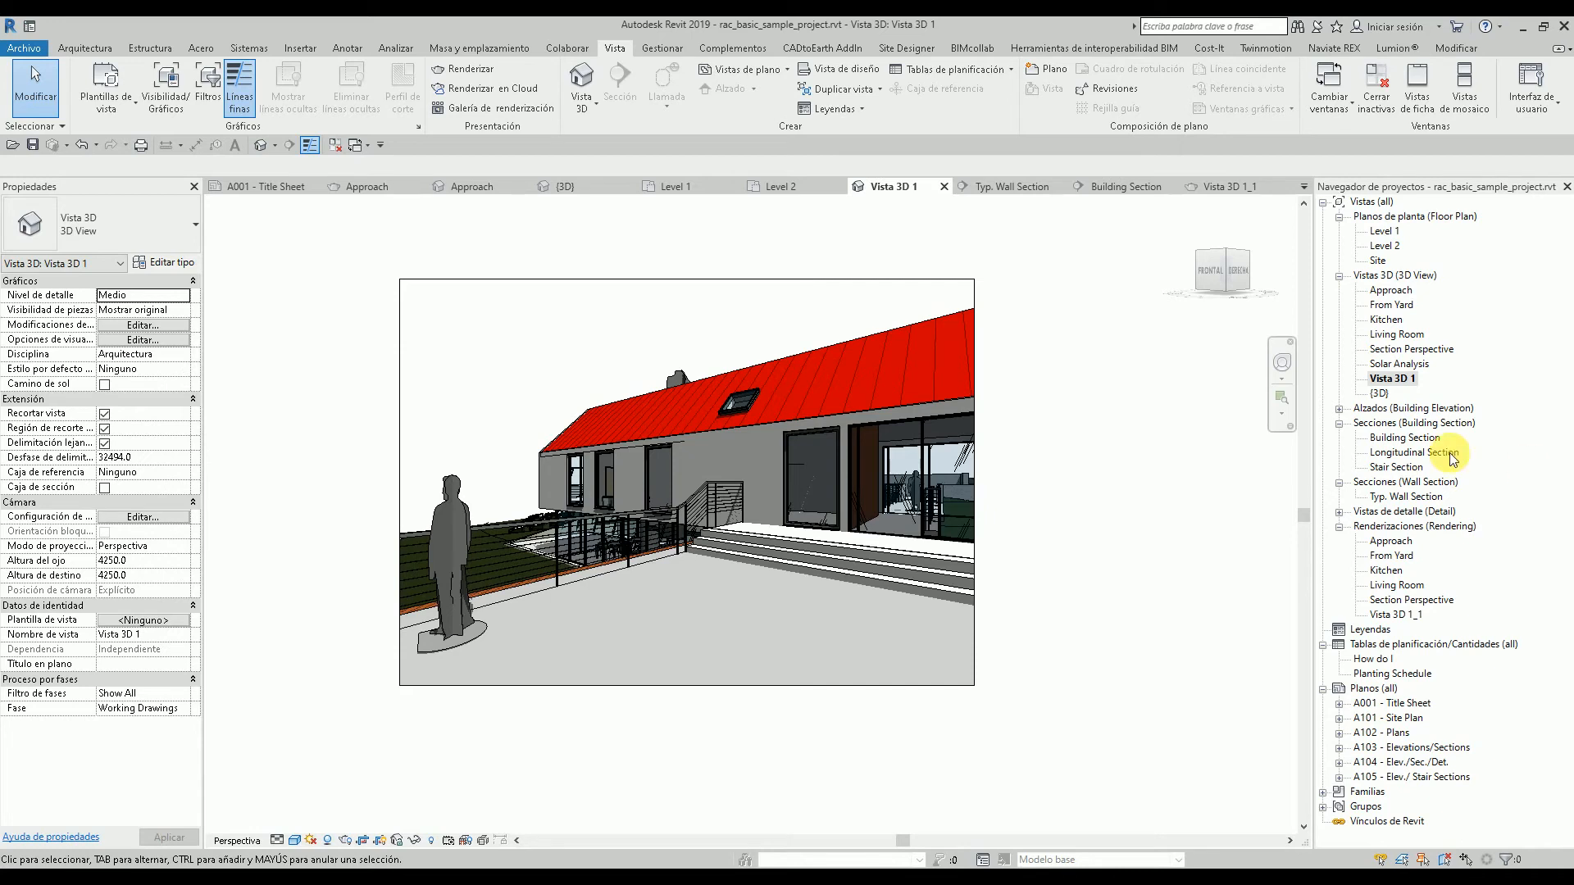
{"action": "left_click", "coordinate": [972, 283]}
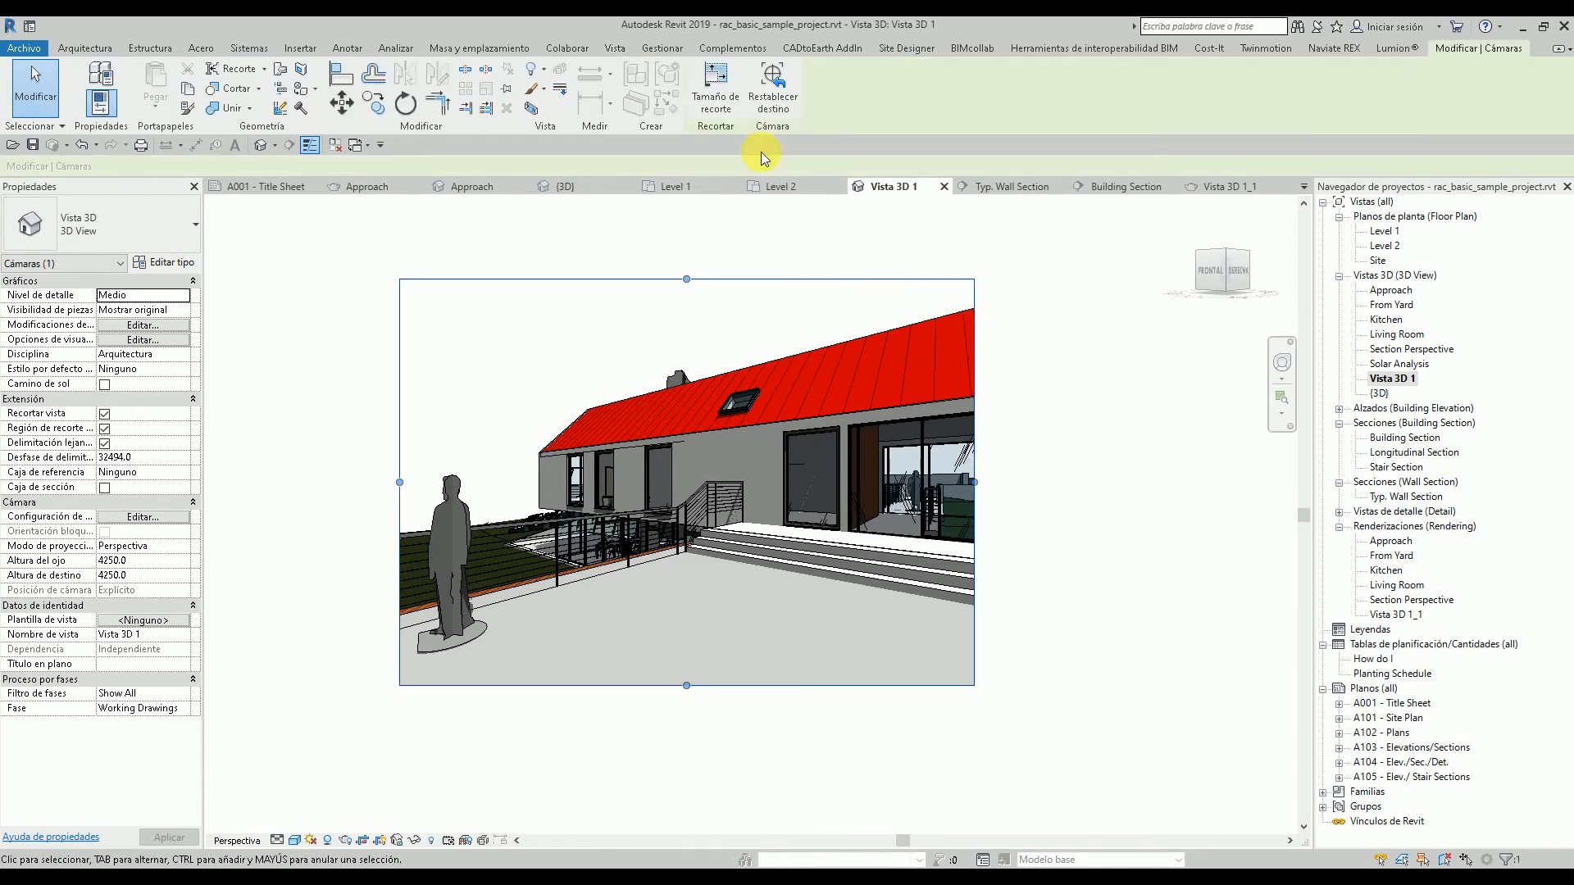
{"action": "left_click", "coordinate": [715, 82]}
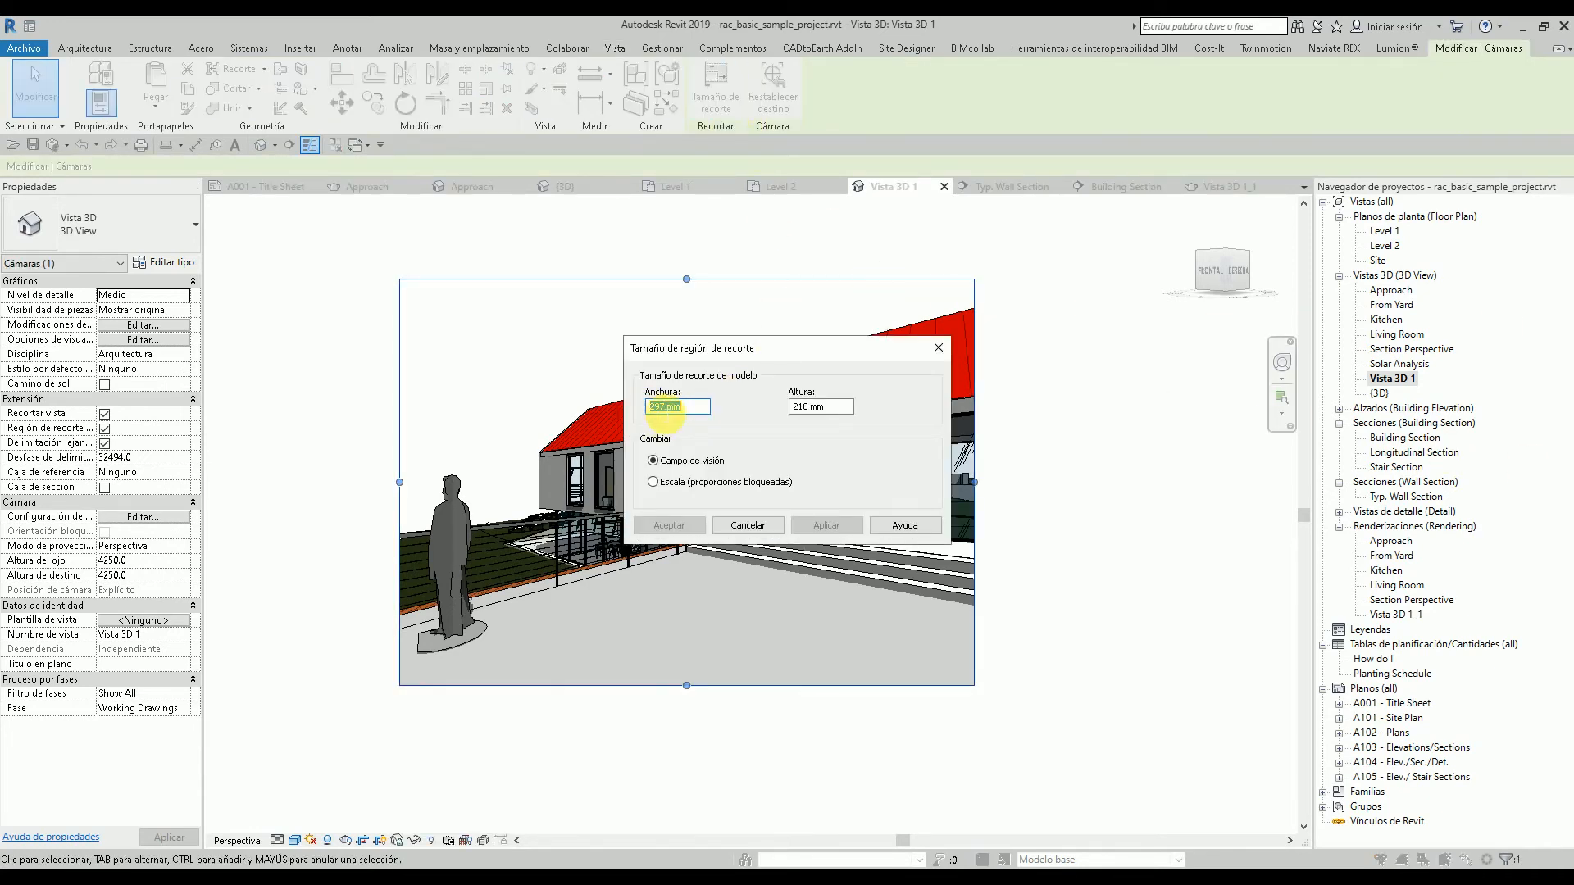
{"action": "left_click", "coordinate": [746, 525]}
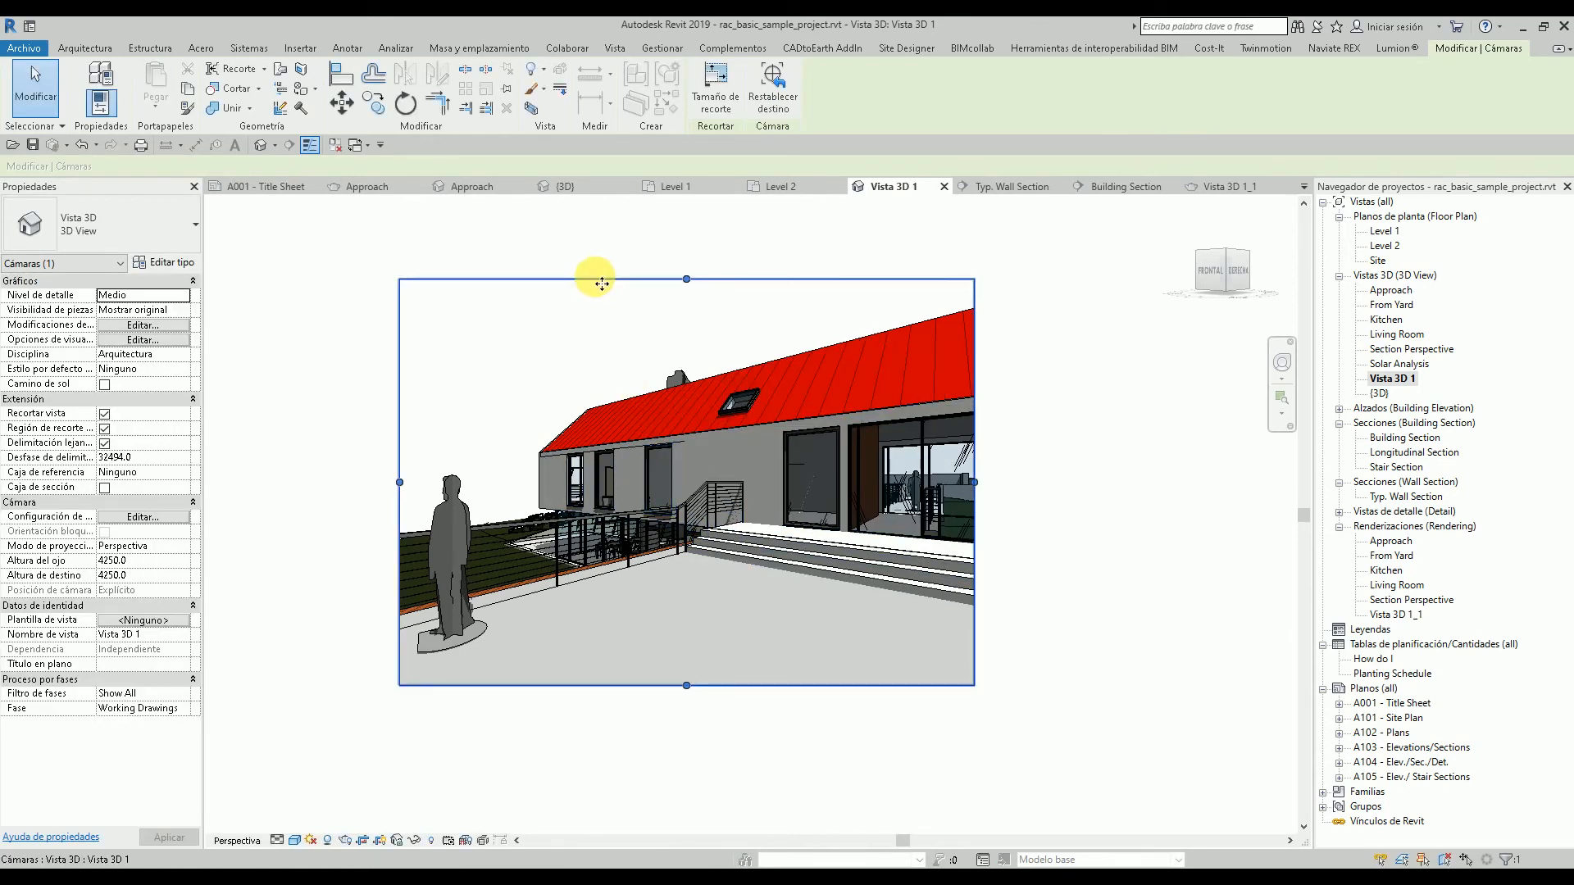
- Reopen the rendering settings for Vista 3D 1 and set the output resolution to Impresora at 150 DPI
{"action": "left_click", "coordinate": [615, 49]}
{"action": "left_click", "coordinate": [508, 70]}
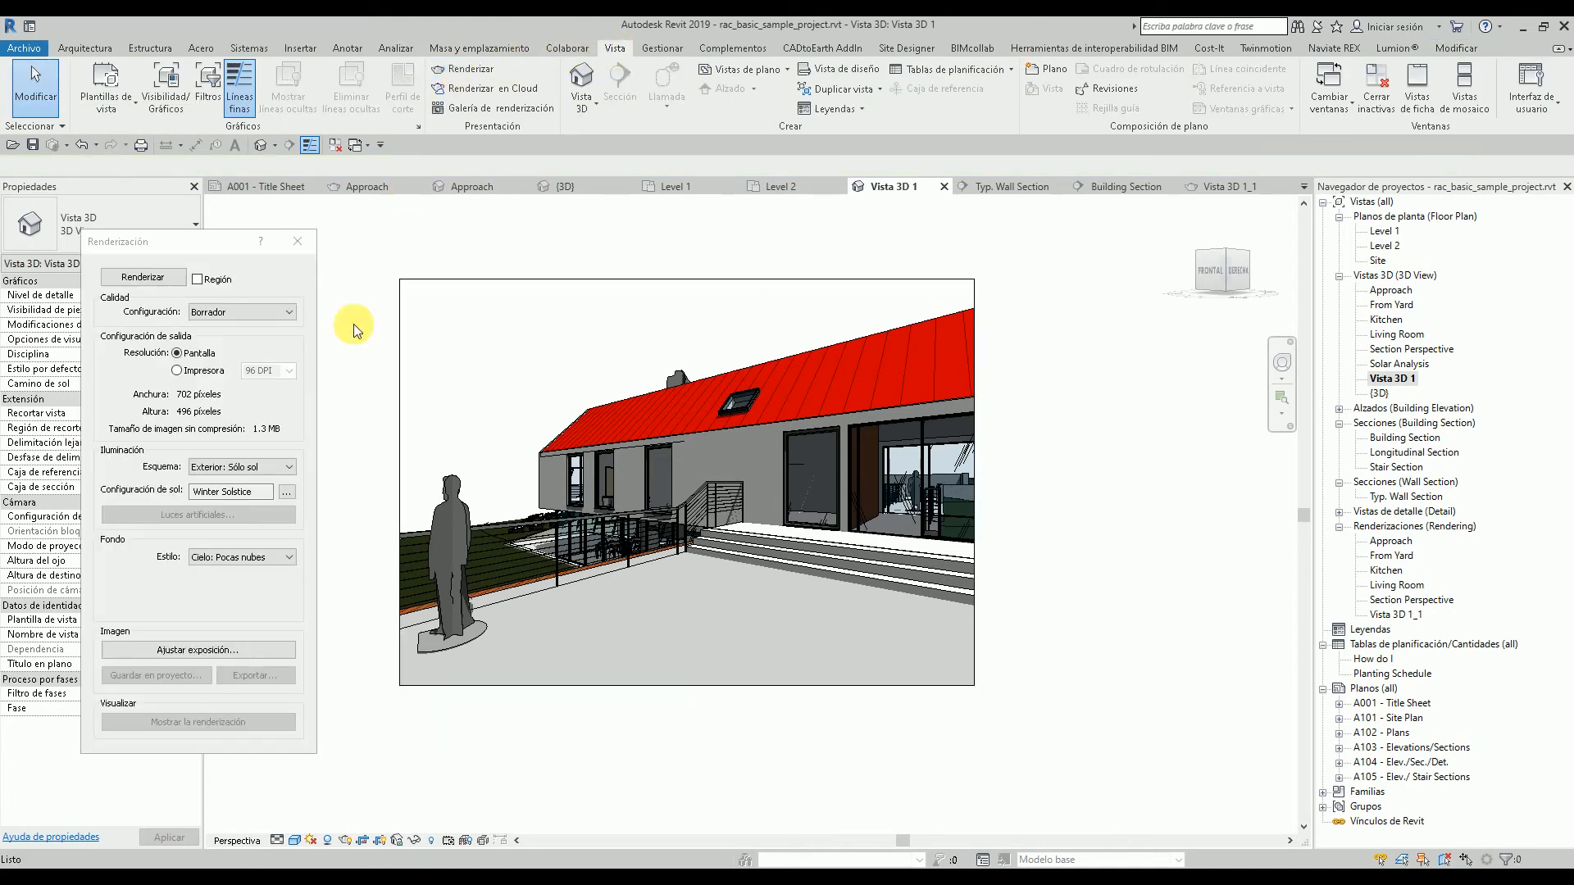
{"action": "left_click_drag", "start_coordinate": [220, 243], "coordinate": [321, 242]}
{"action": "left_click", "coordinate": [279, 370]}
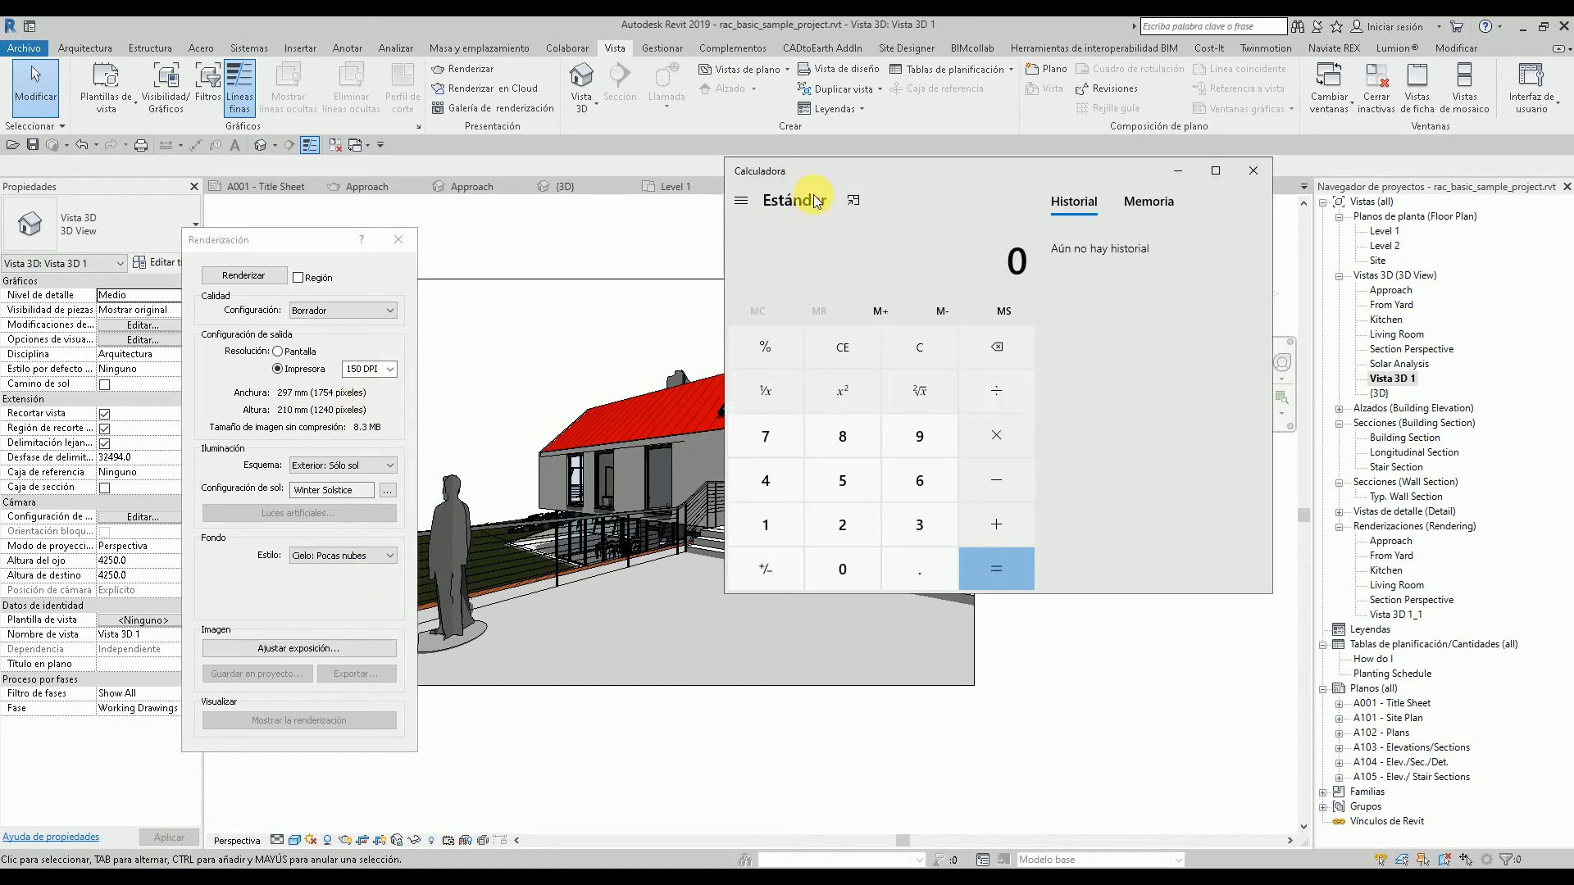
- Switch to the calculator and divide the 29.7 cm render width by 2.54 to convert it to inches
{"action": "left_click_drag", "start_coordinate": [857, 179], "coordinate": [651, 244]}
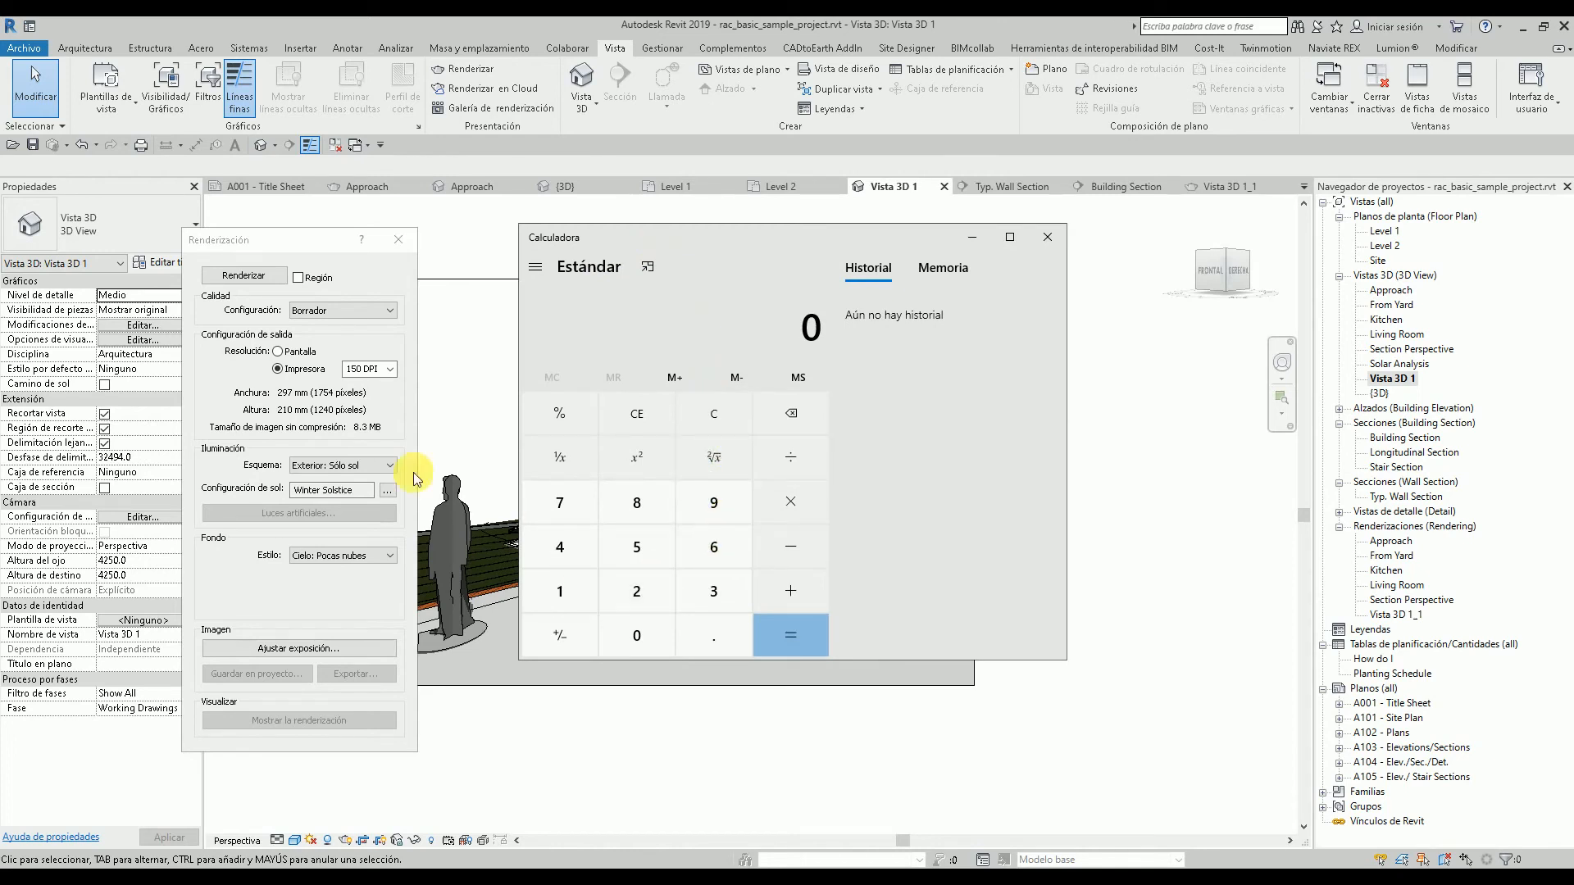
{"action": "left_click", "coordinate": [651, 593]}
{"action": "left_click", "coordinate": [713, 502]}
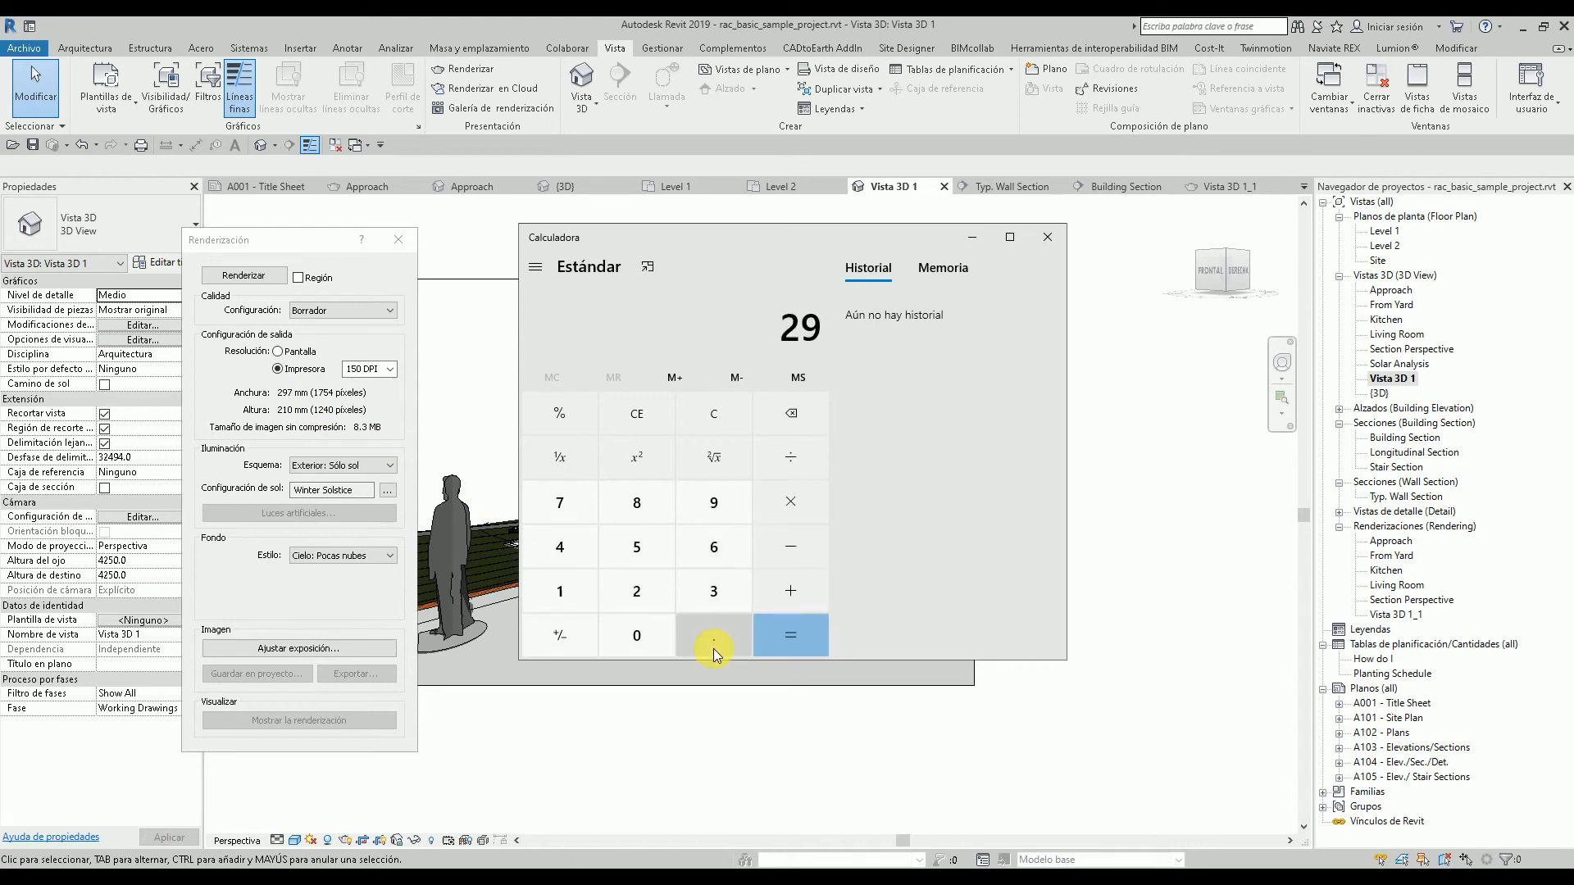
{"action": "left_click", "coordinate": [713, 648]}
{"action": "left_click", "coordinate": [563, 514]}
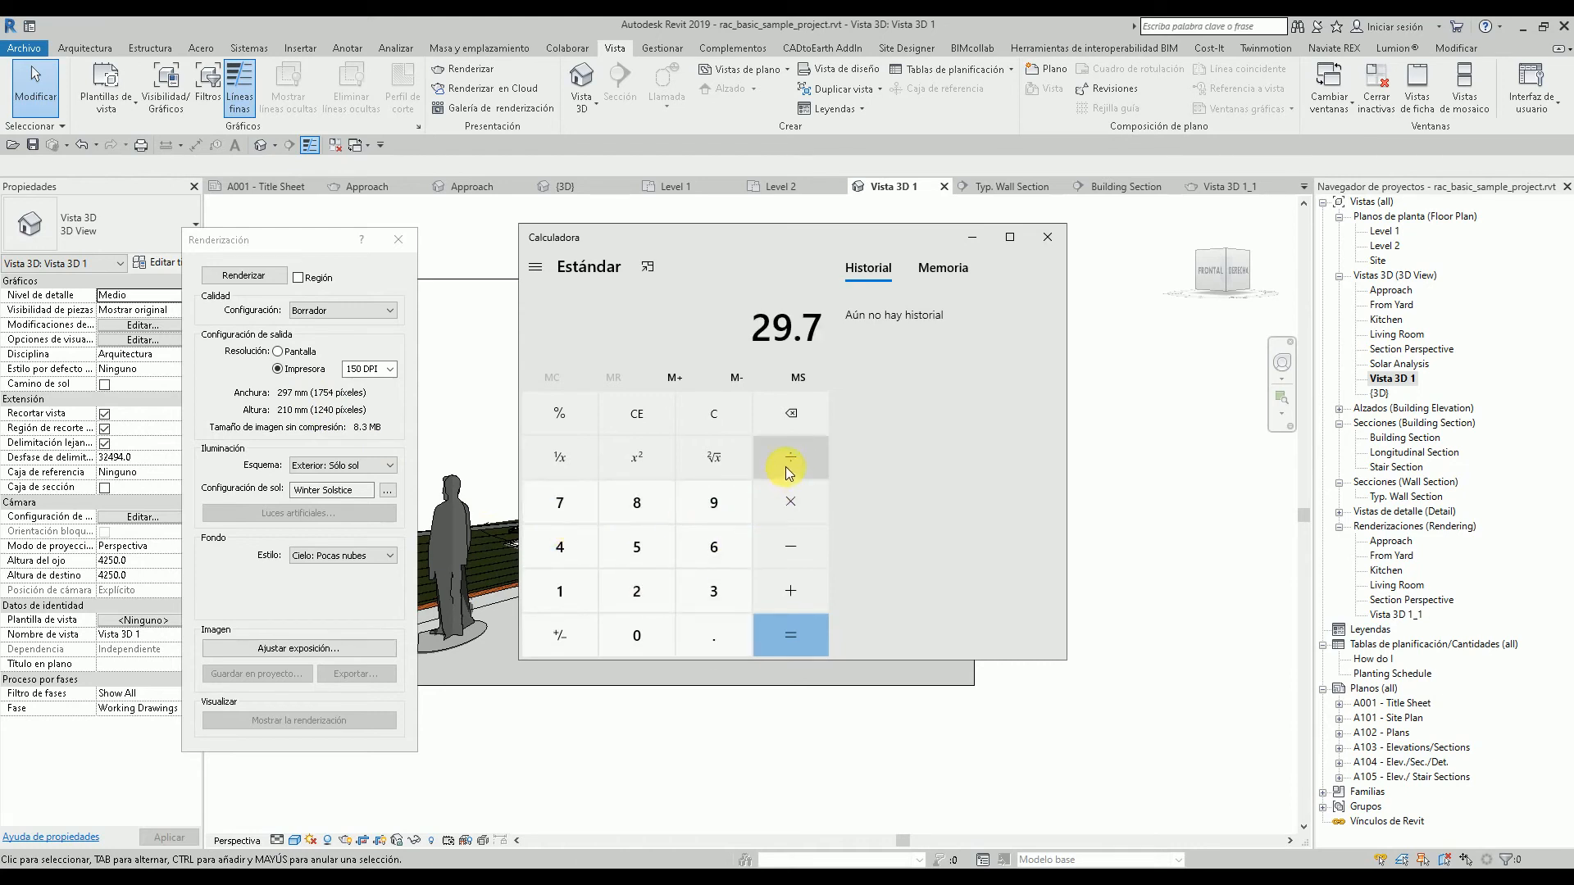
{"action": "left_click", "coordinate": [789, 469]}
{"action": "left_click", "coordinate": [656, 591]}
{"action": "left_click", "coordinate": [692, 636]}
{"action": "left_click", "coordinate": [637, 546]}
{"action": "left_click", "coordinate": [560, 547]}
{"action": "left_click", "coordinate": [802, 639]}
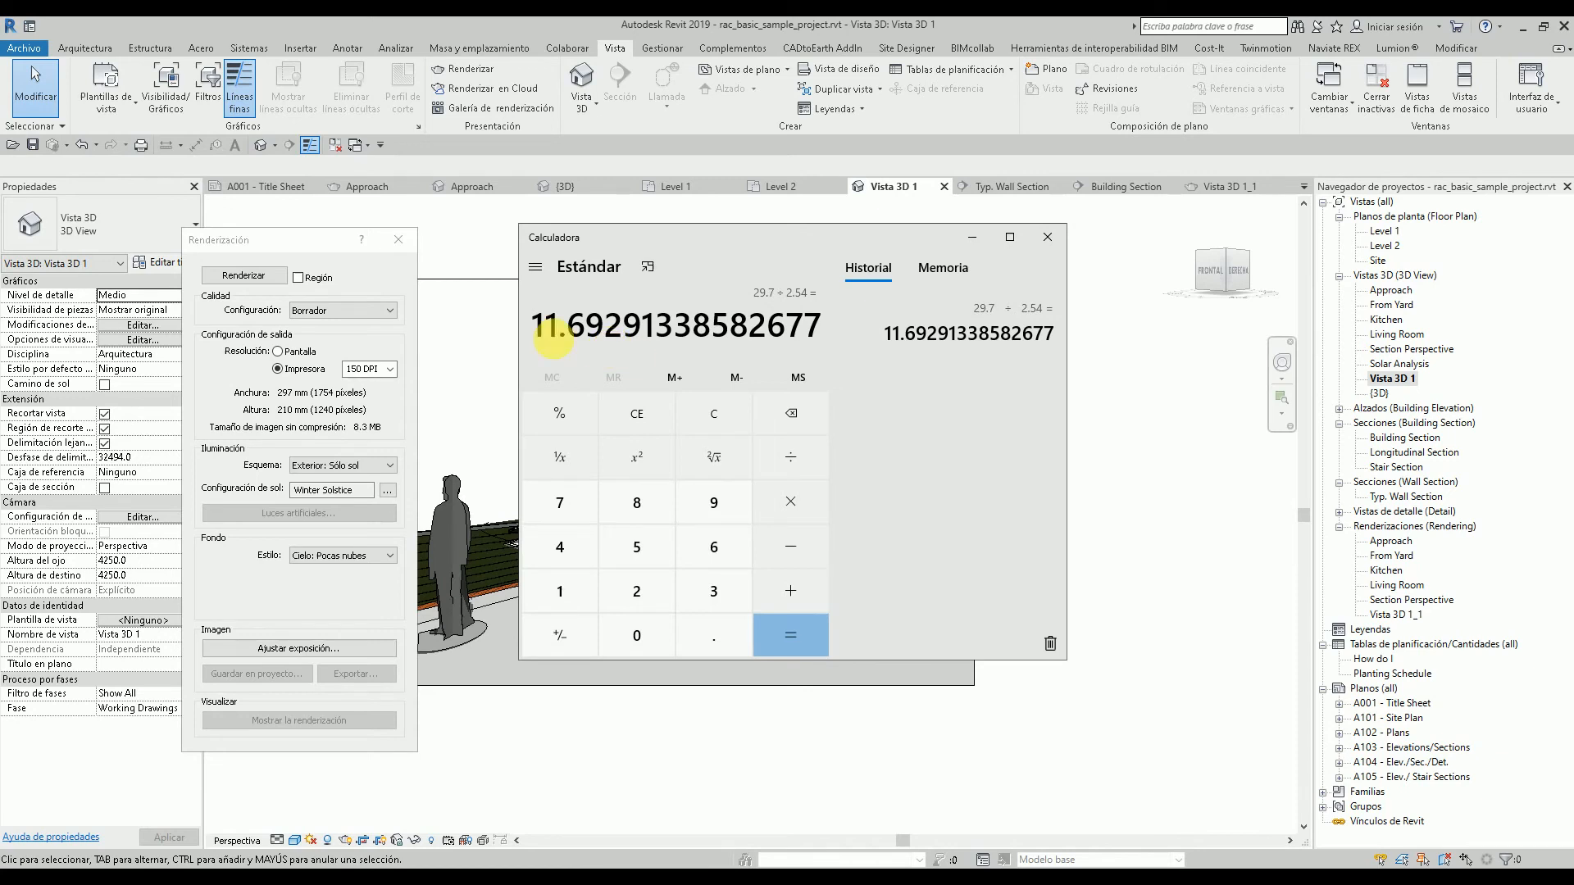
- Multiply the width in inches by 150 to work out the pixel width, and close the calculator
{"action": "left_click", "coordinate": [789, 501]}
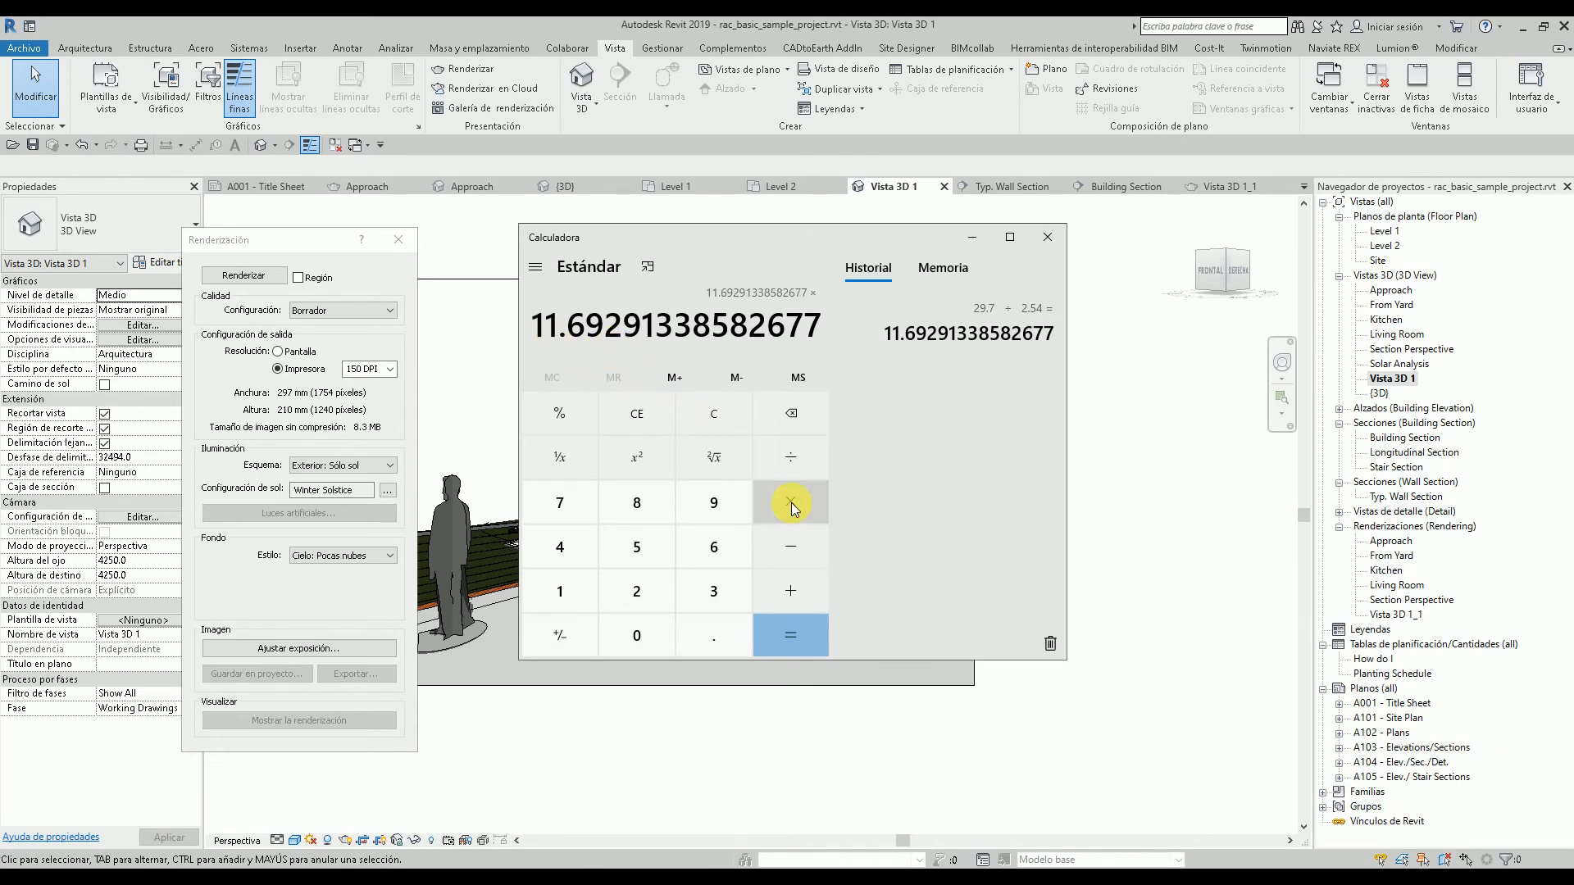
{"action": "left_click", "coordinate": [572, 589]}
{"action": "left_click", "coordinate": [629, 556]}
{"action": "left_click", "coordinate": [633, 627]}
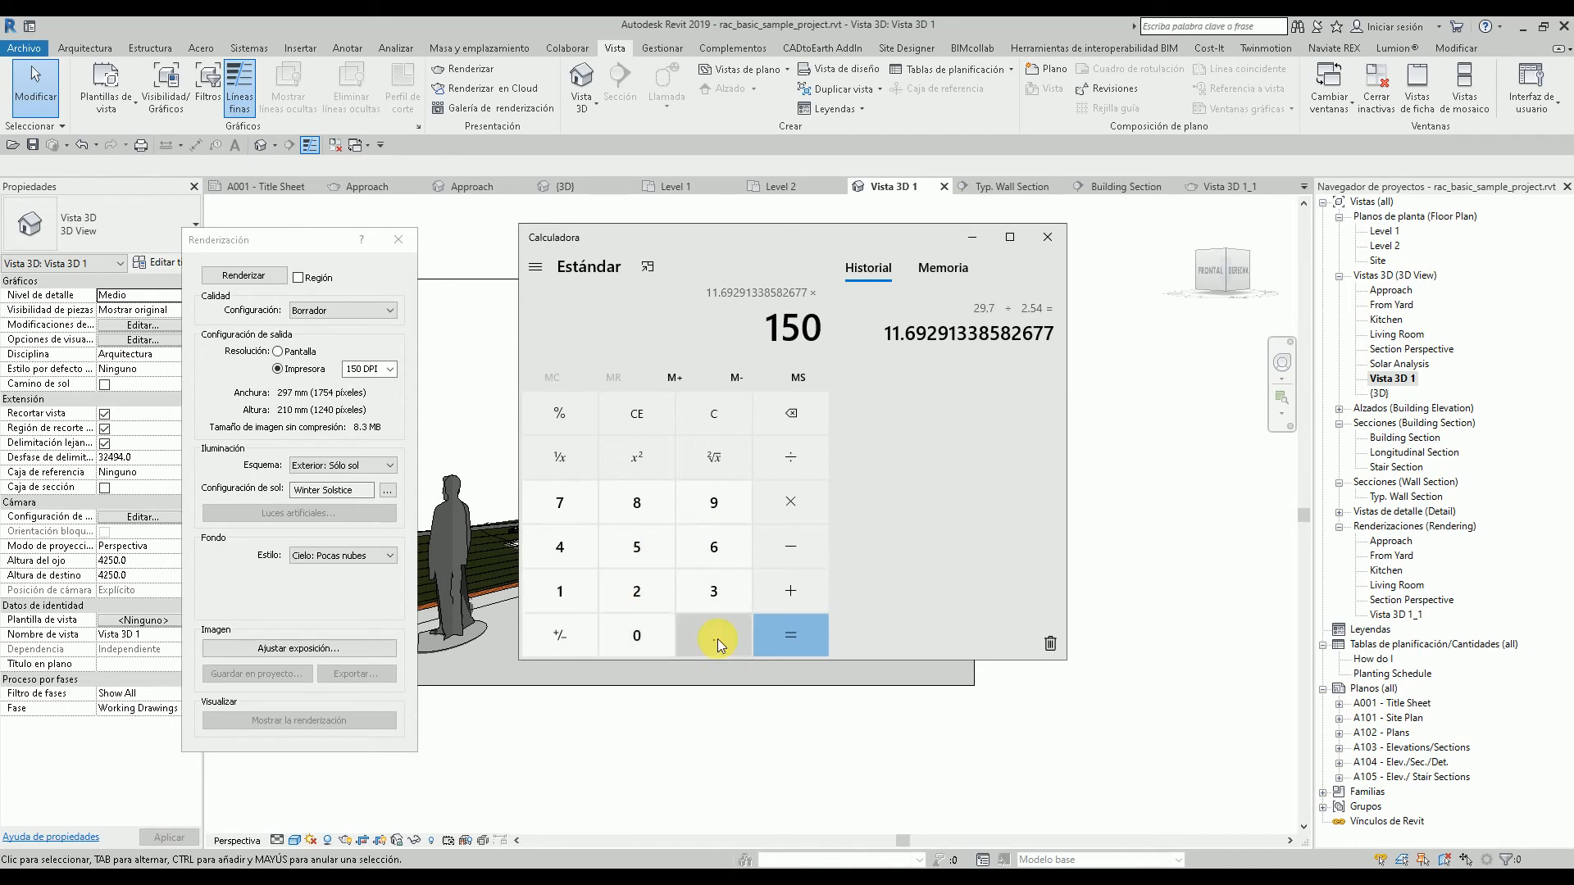
{"action": "left_click", "coordinate": [800, 637]}
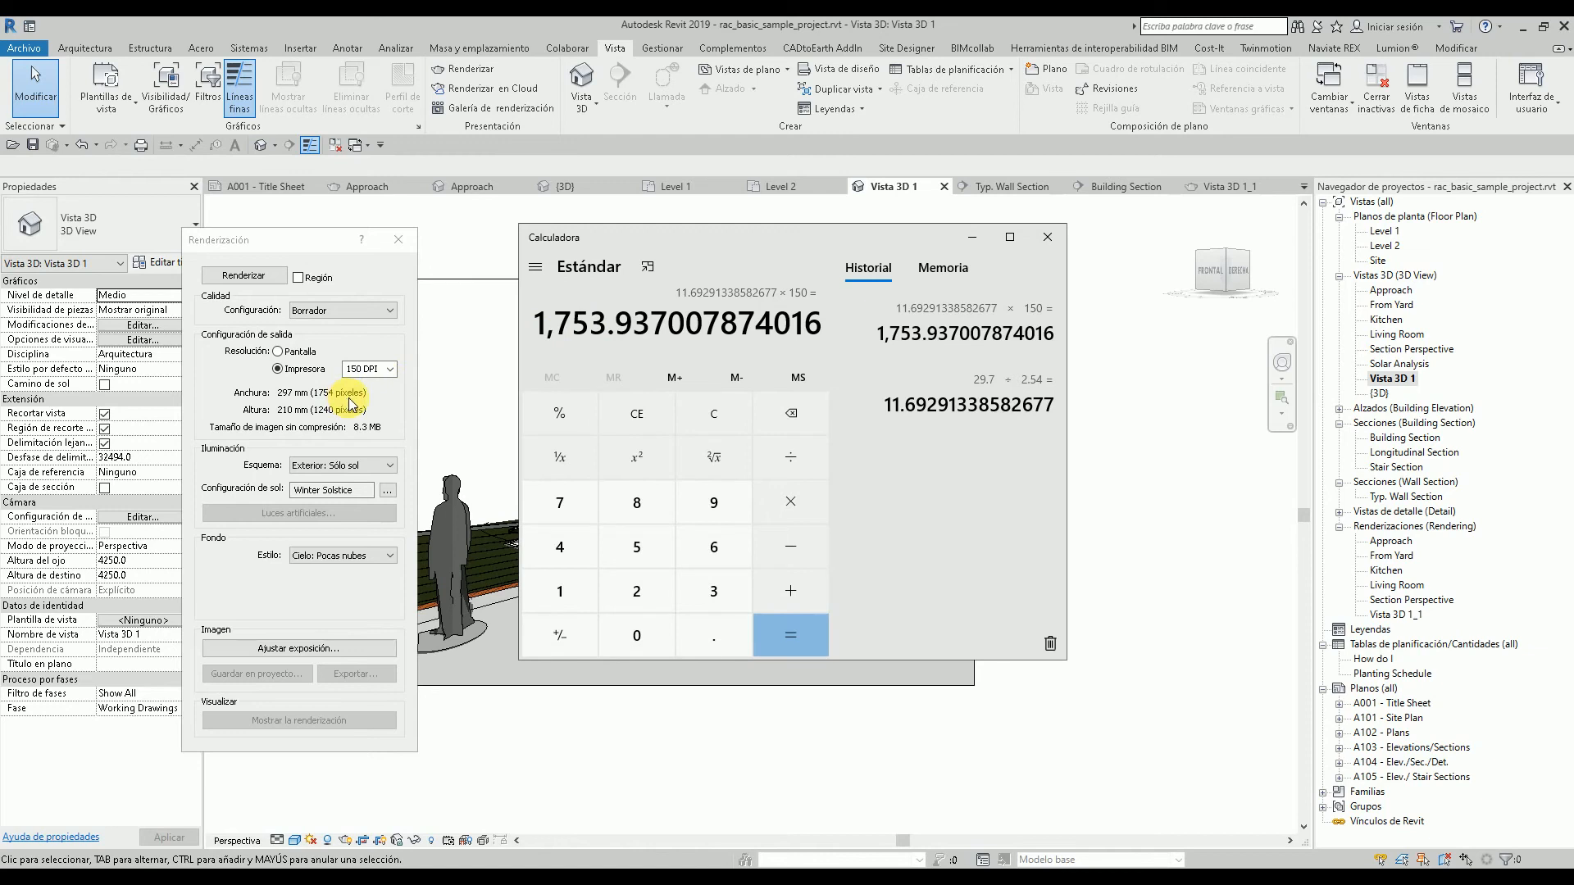
{"action": "left_click", "coordinate": [356, 371]}
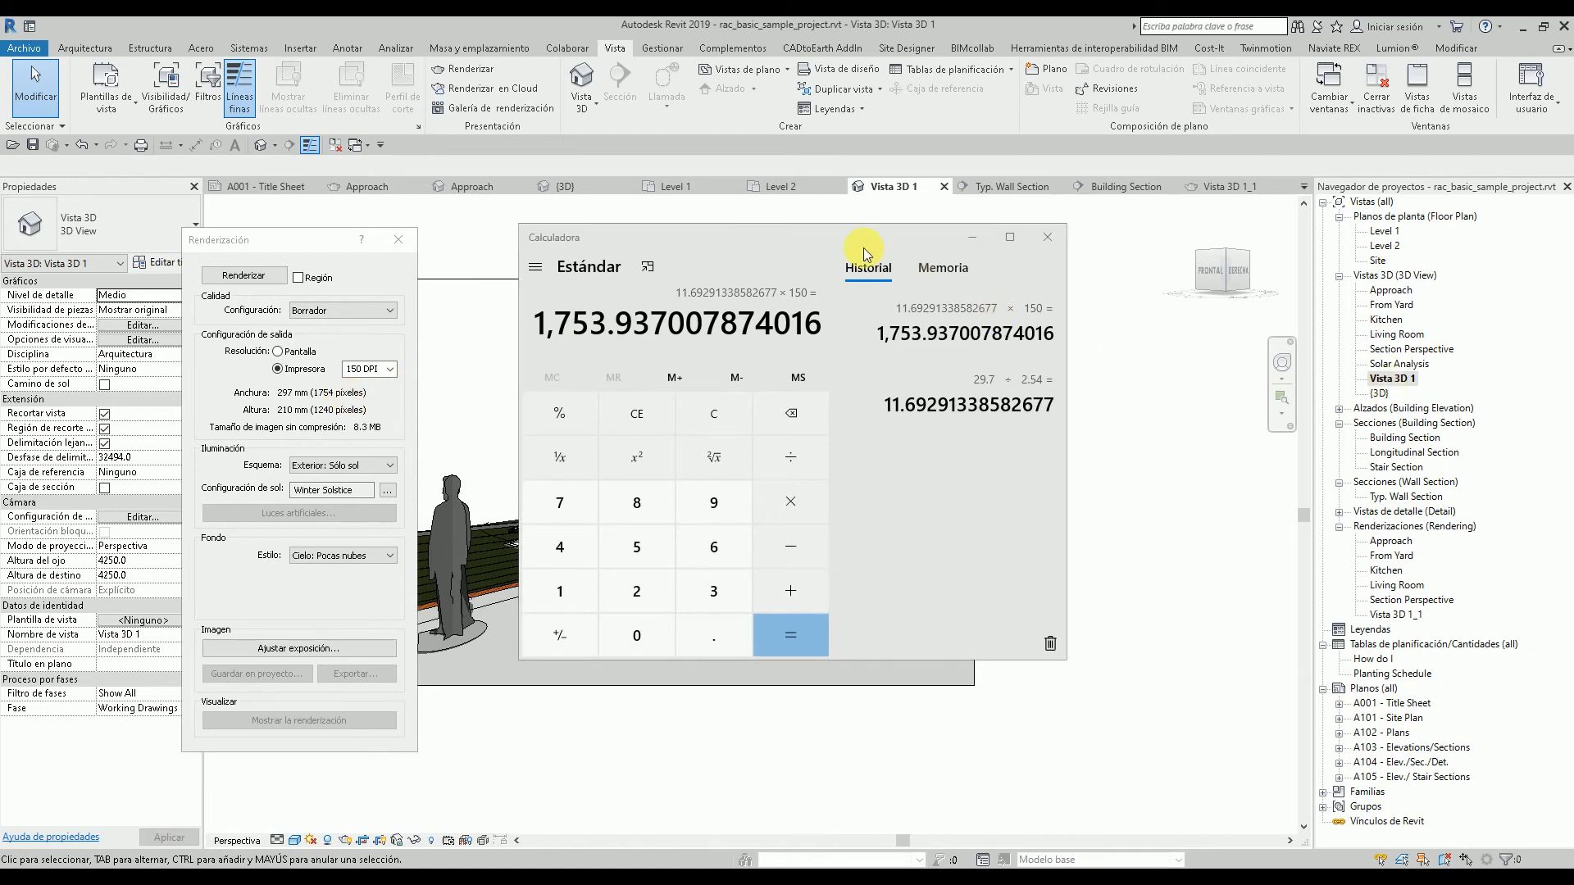
{"action": "left_click", "coordinate": [1045, 239]}
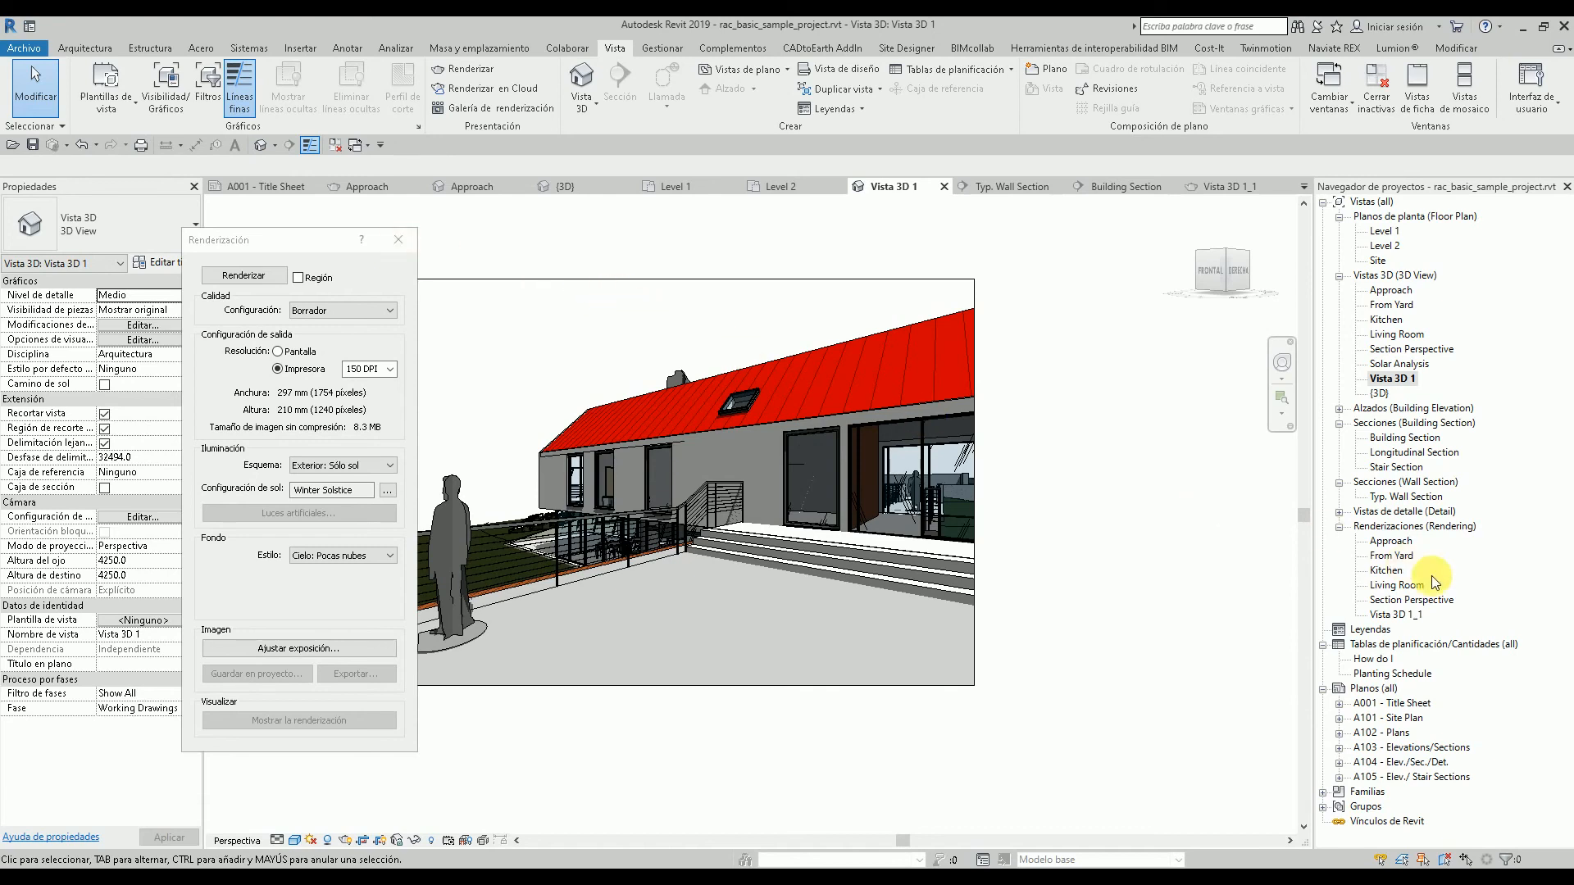
- Open the saved Vista 3D 1_1 rendering from the project's renderings
{"action": "left_click", "coordinate": [1412, 614]}
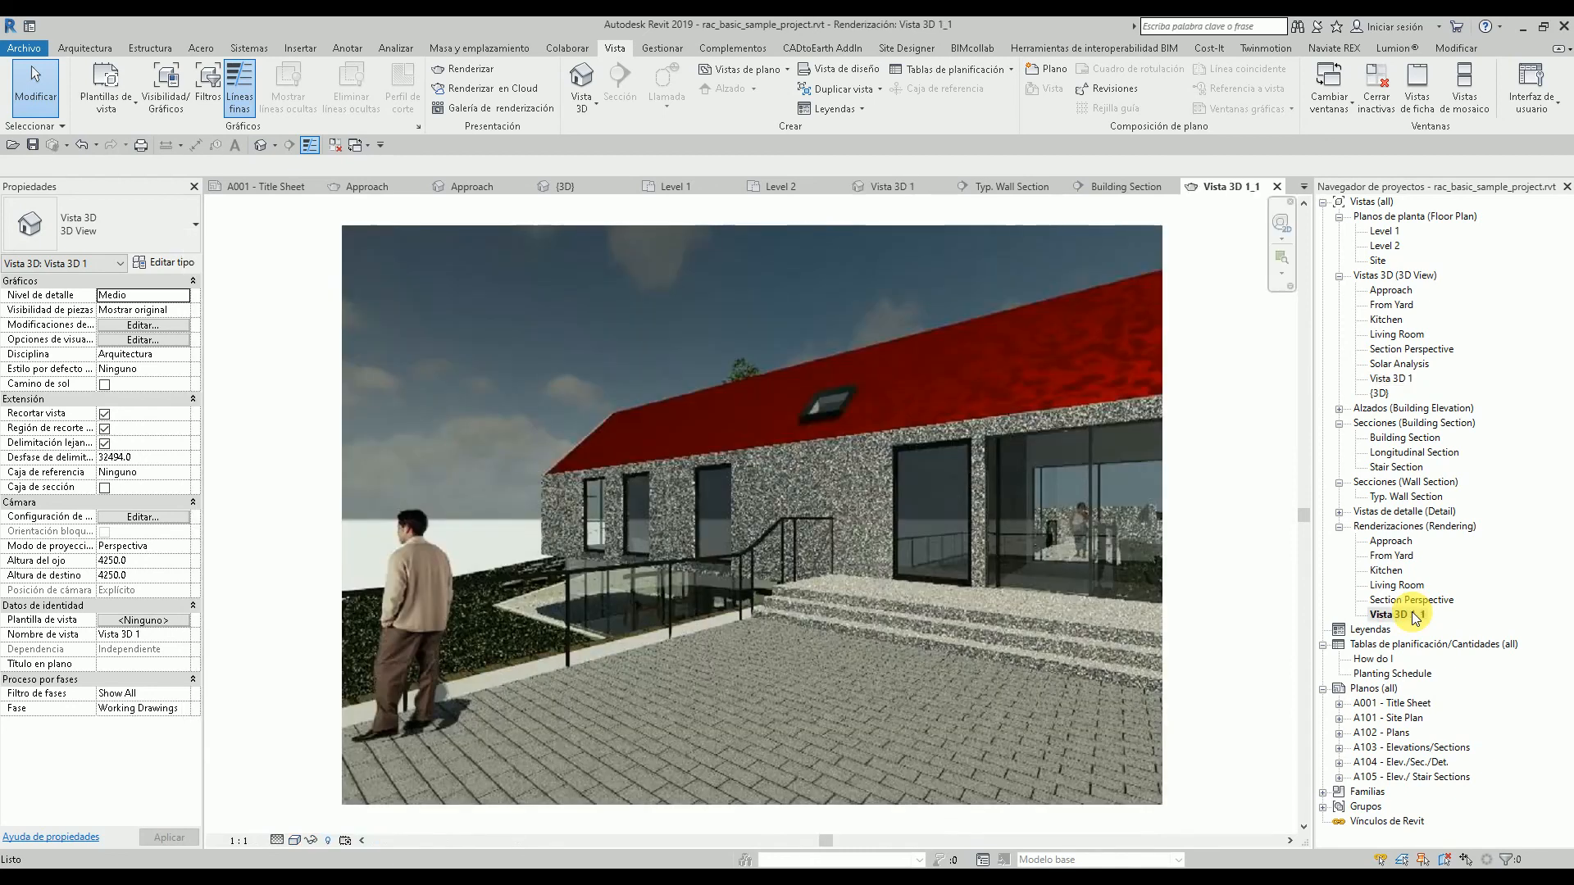
{"action": "left_click", "coordinate": [1411, 613]}
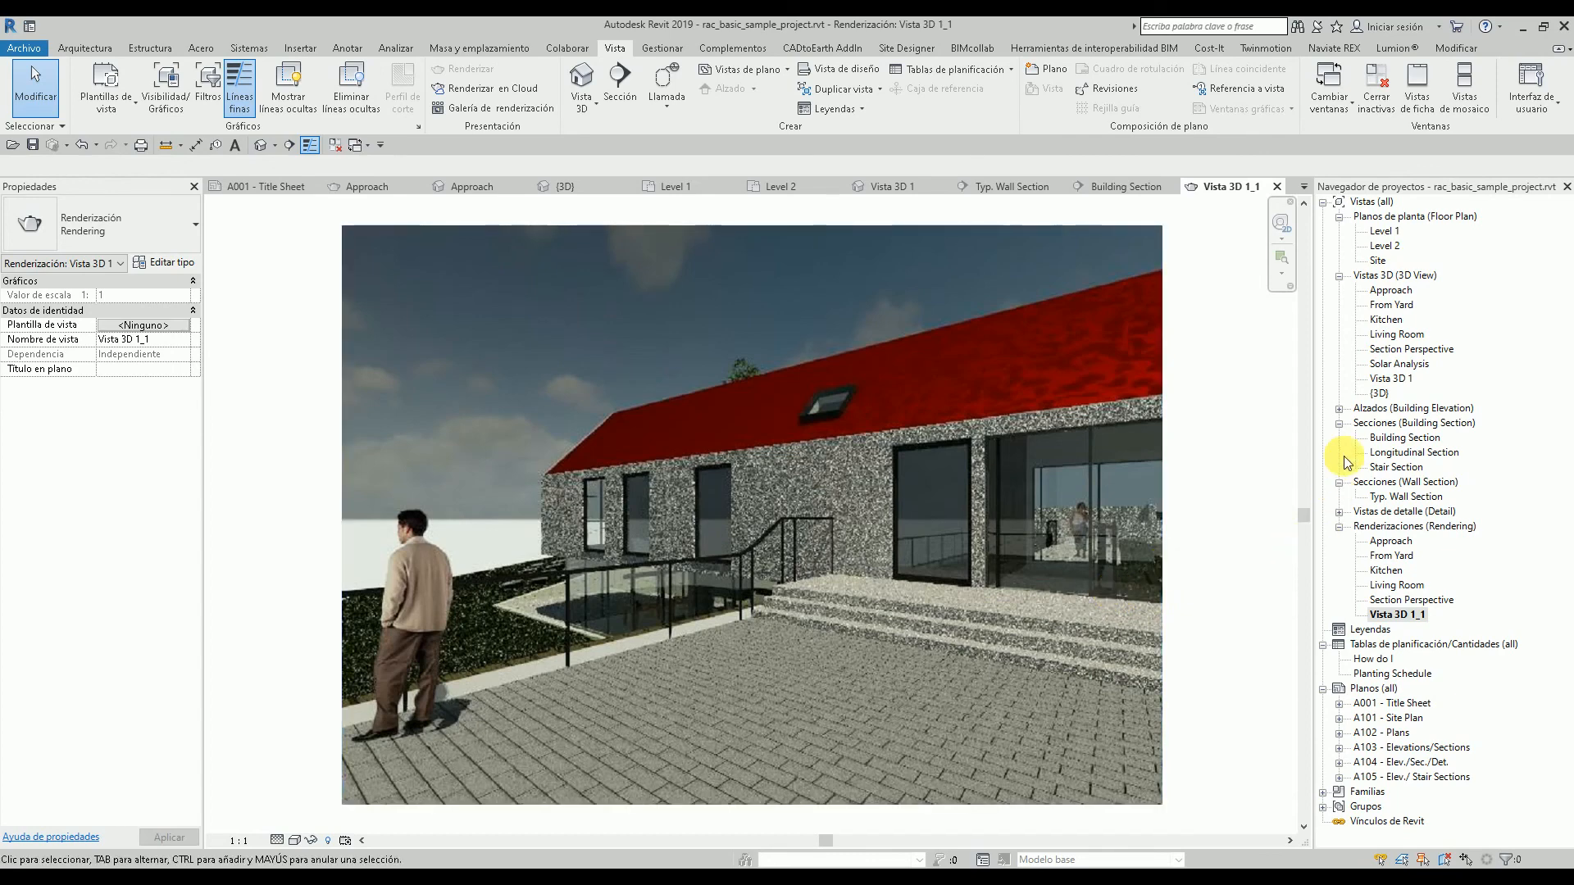
- Open the {3D} view and examine the house from the side with the roof terrace and timber-clad volume
{"action": "double_click", "coordinate": [1377, 392]}
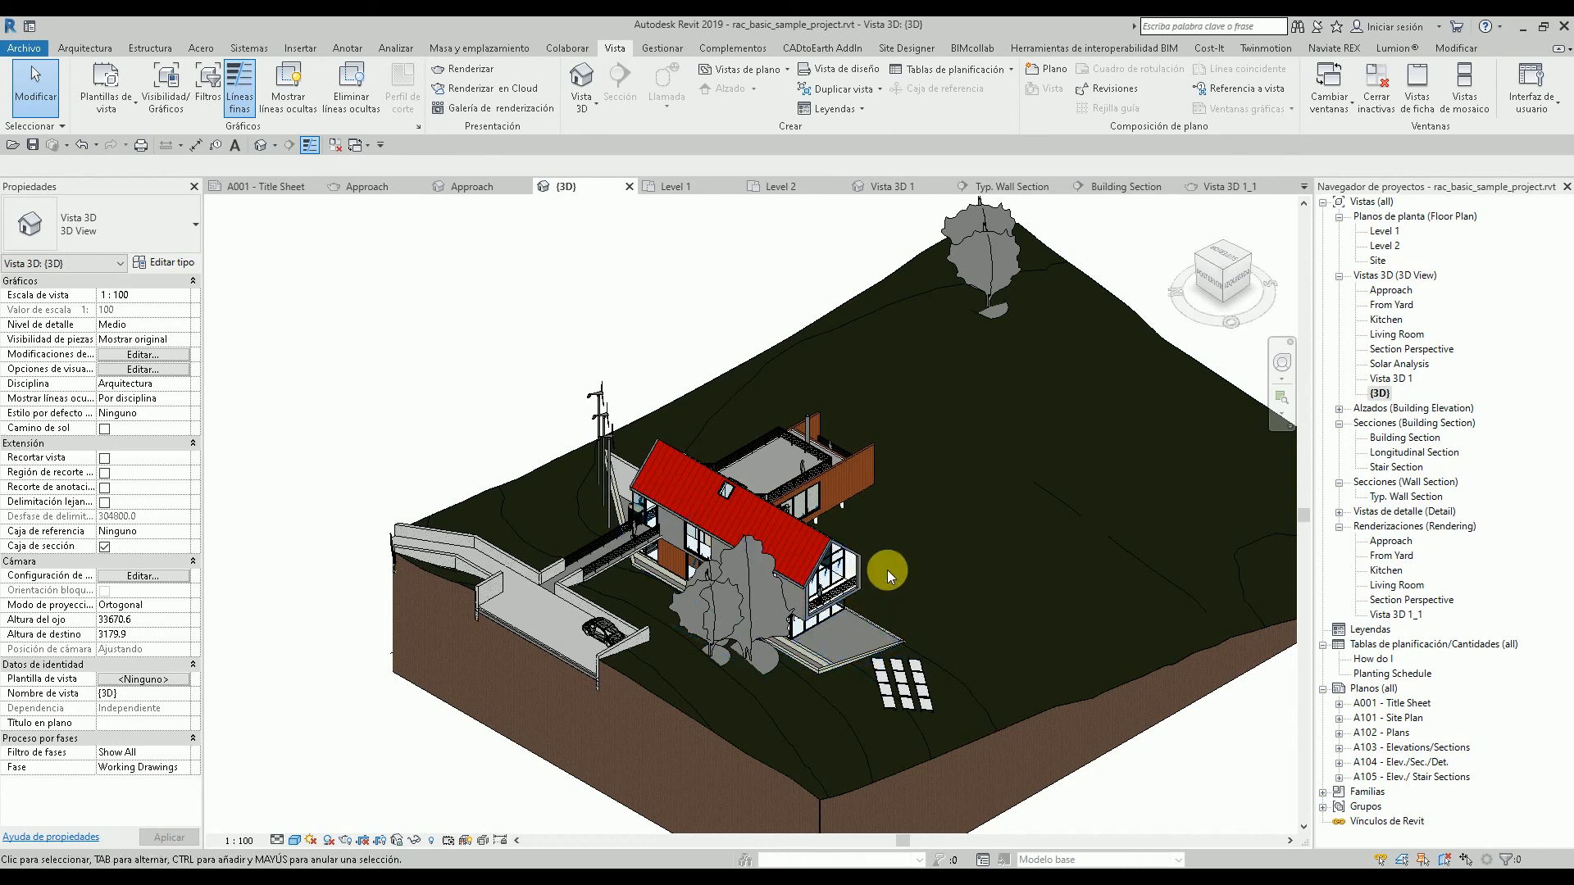
{"action": "middle_click_drag", "start_coordinate": [898, 567], "coordinate": [595, 465], "text": "shift"}
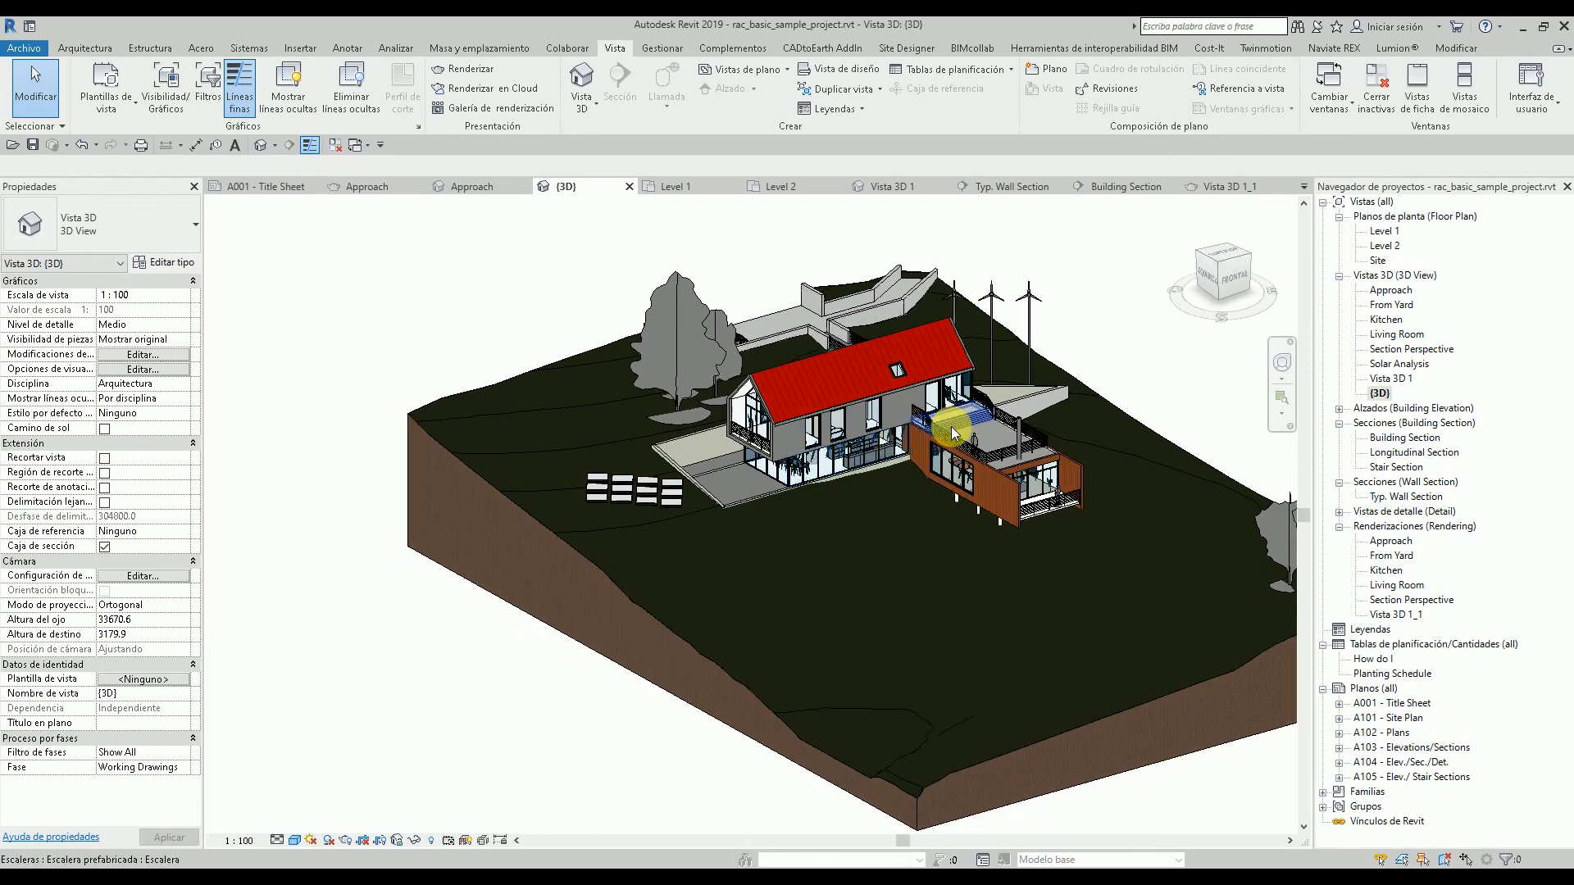
{"action": "scroll", "coordinate": [955, 423], "scroll_direction": "up", "scroll_amount": 2}
{"action": "scroll", "coordinate": [1008, 379], "scroll_direction": "up", "scroll_amount": 1}
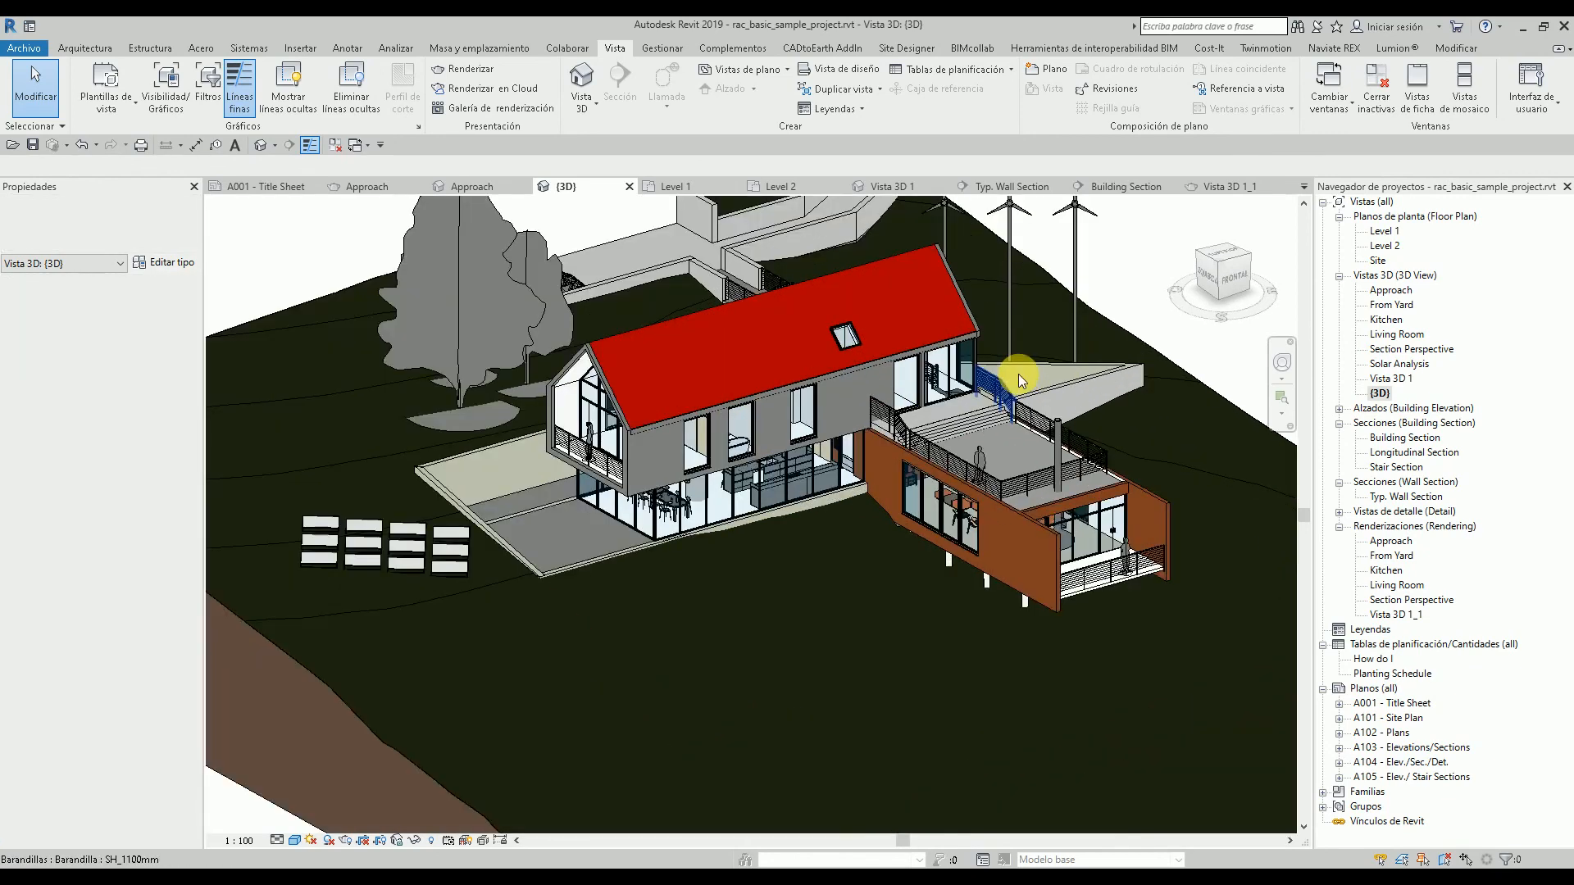
{"action": "scroll", "coordinate": [1021, 371], "scroll_direction": "up", "scroll_amount": 1}
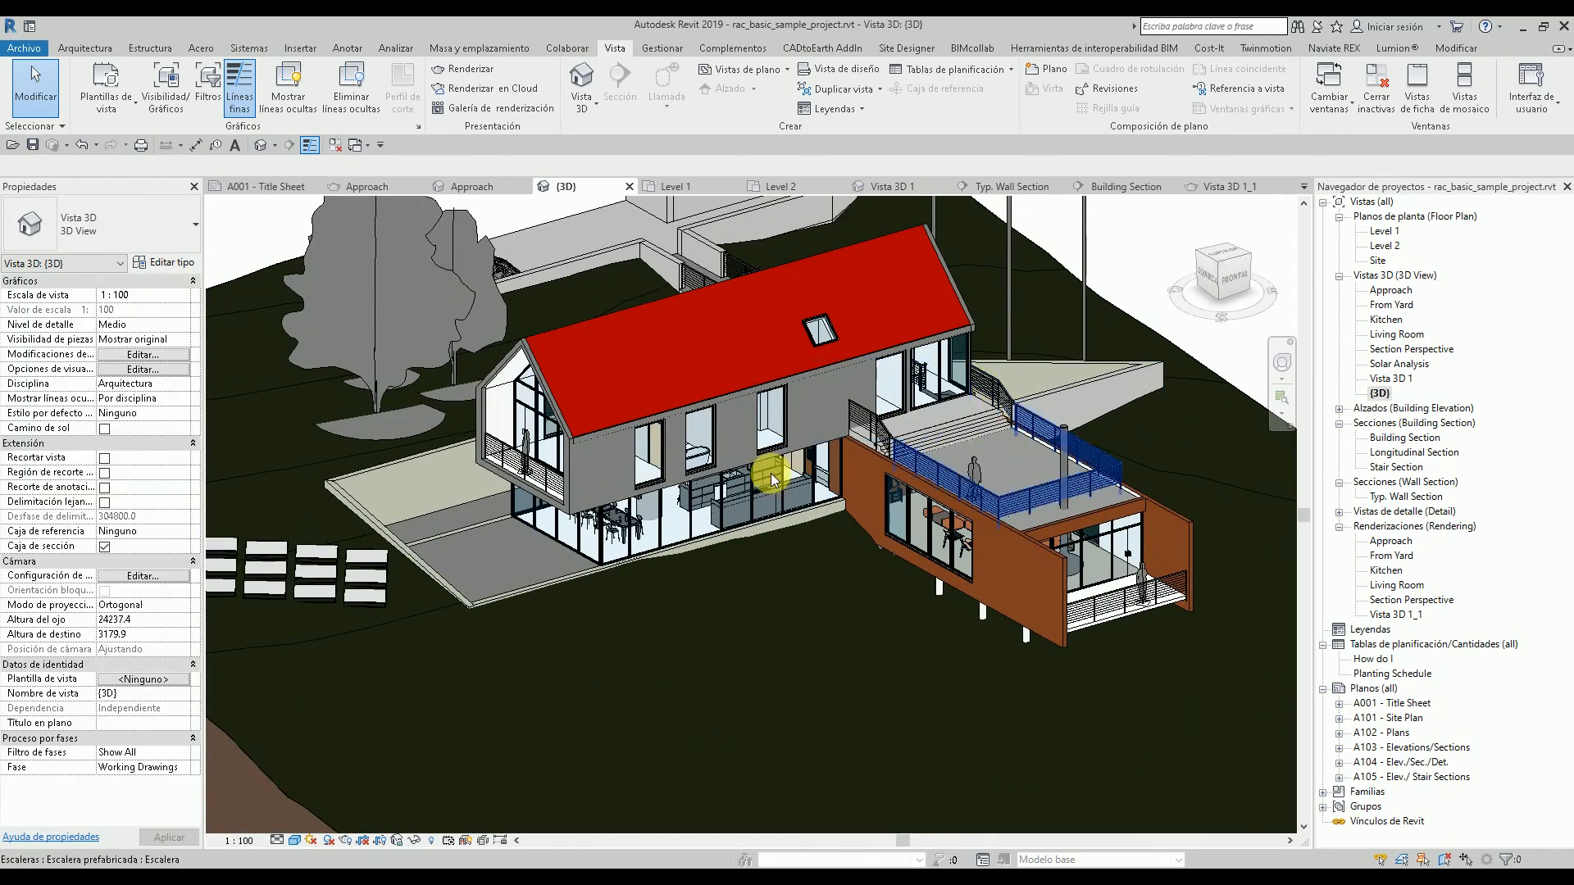
{"action": "scroll", "coordinate": [659, 513], "scroll_direction": "down", "scroll_amount": 2}
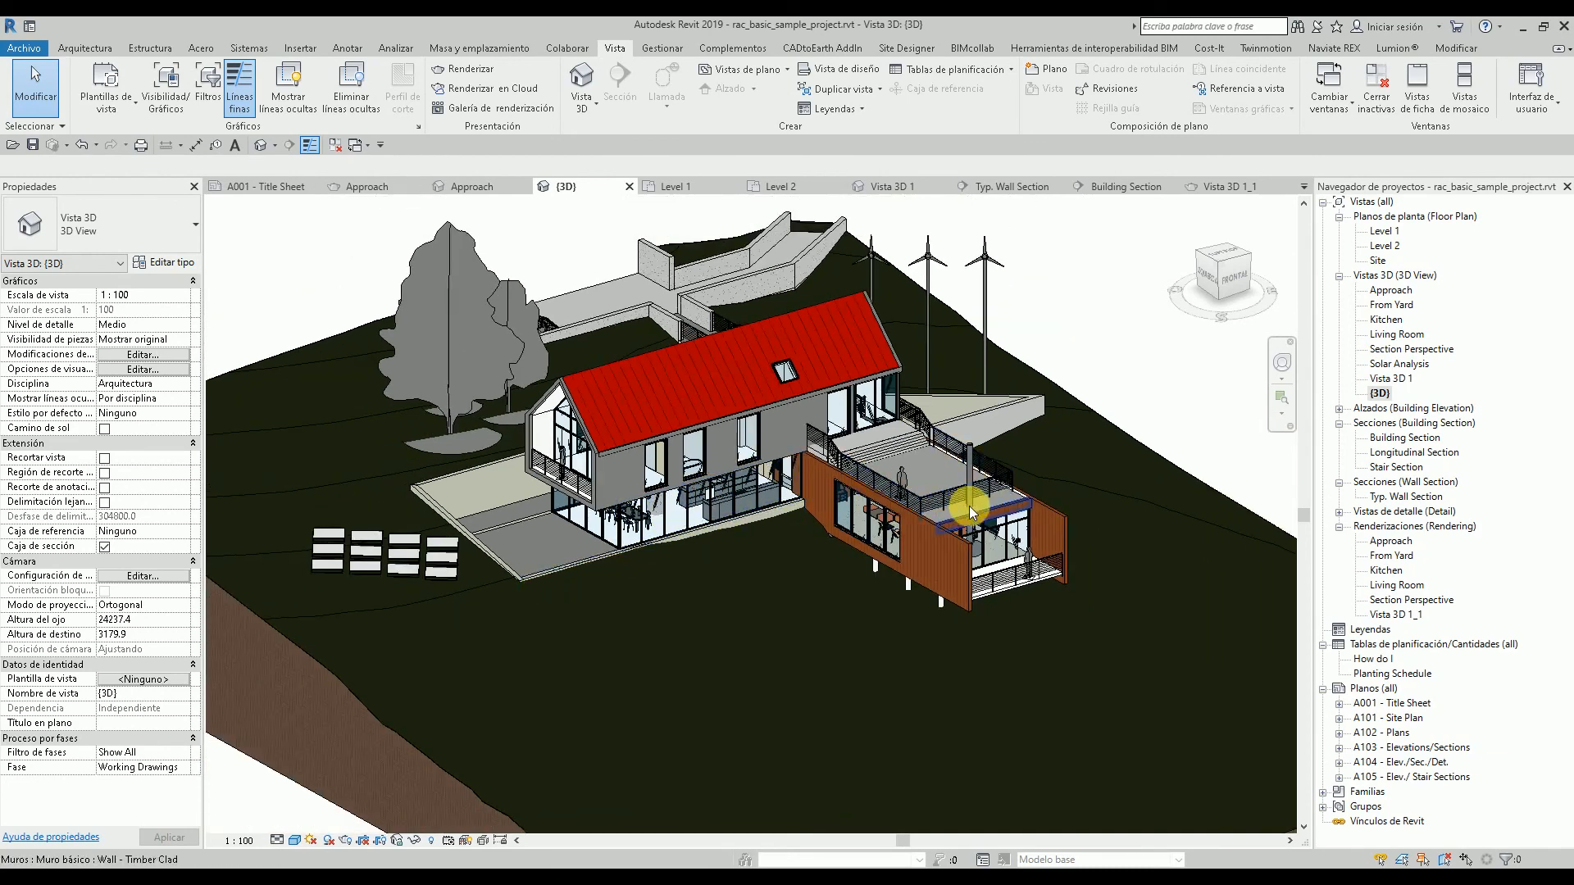
{"action": "scroll", "coordinate": [976, 505], "scroll_direction": "up", "scroll_amount": 1}
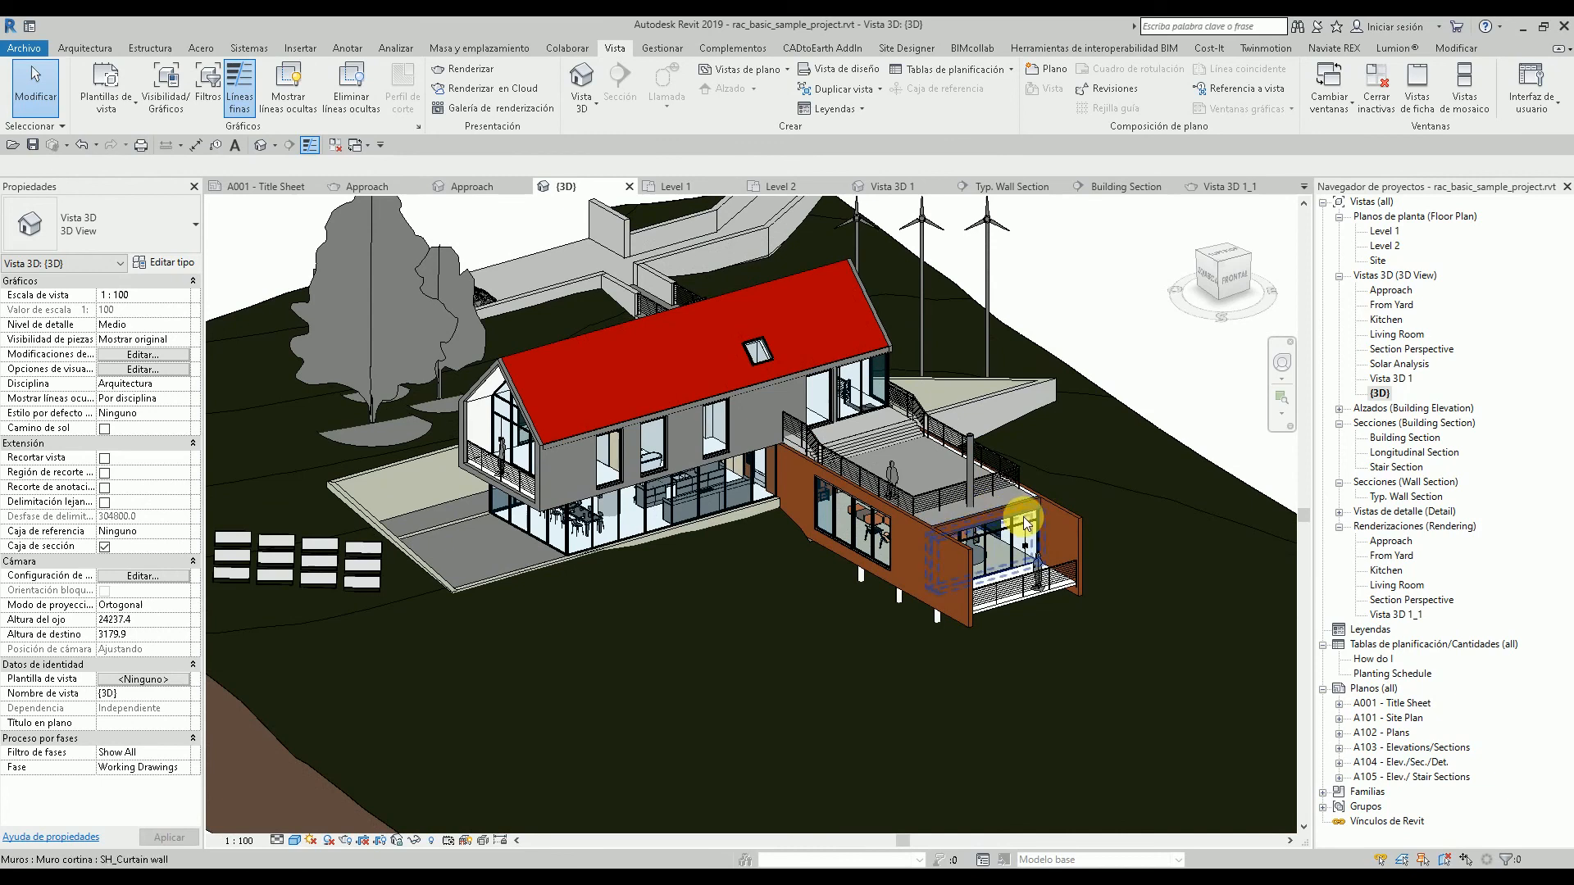